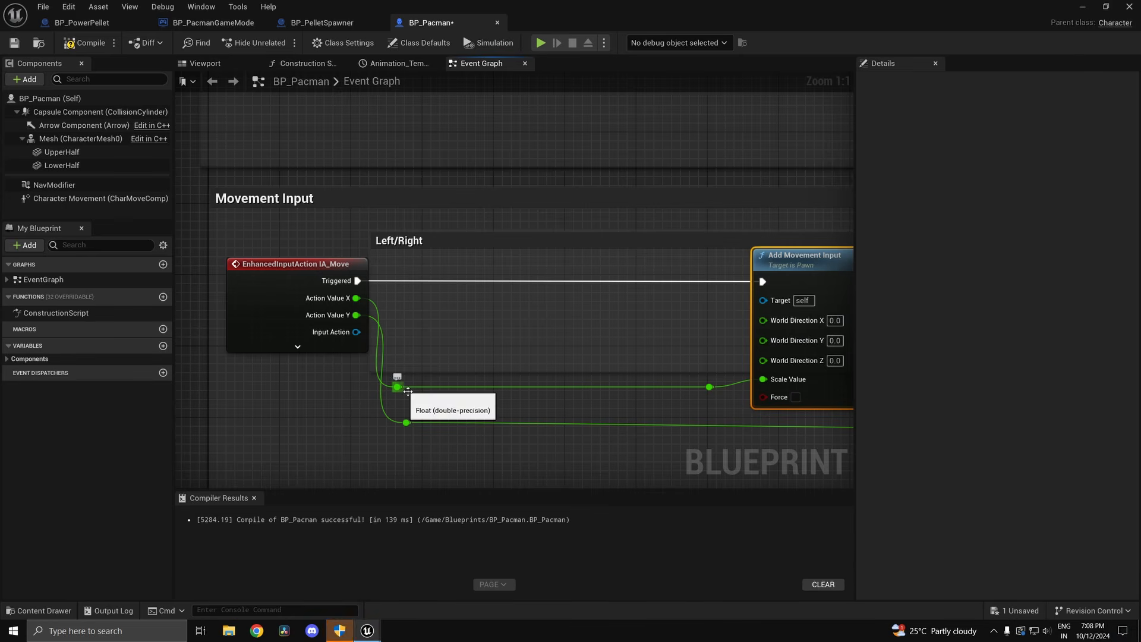
{"action": "right_click_drag", "start_coordinate": [716, 418], "coordinate": [657, 464]}
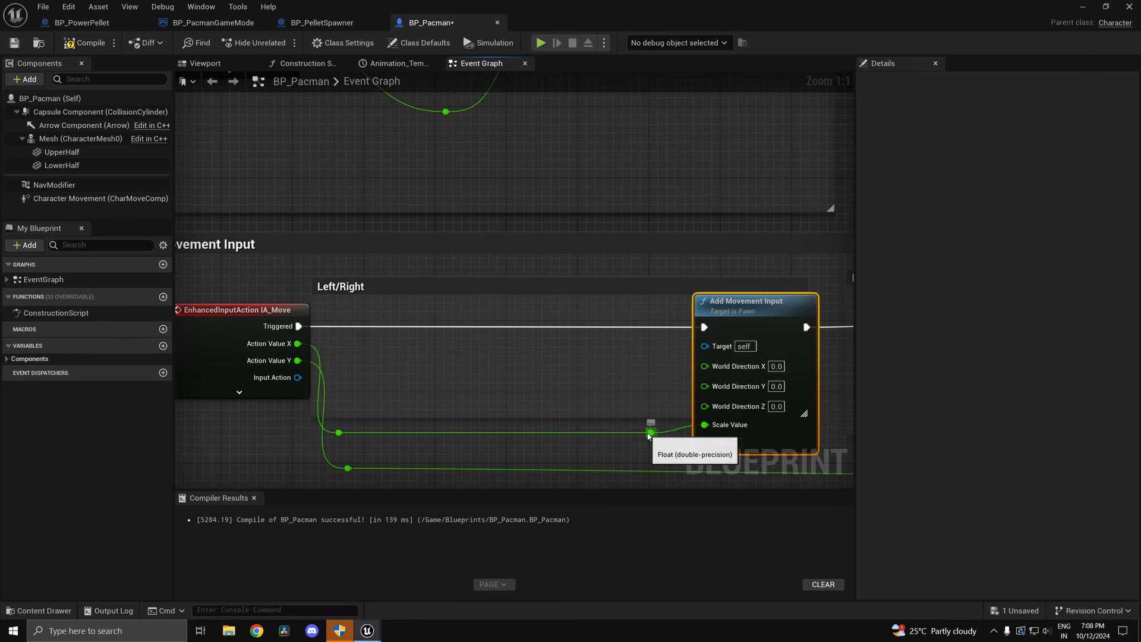
{"action": "left_click_drag", "start_coordinate": [647, 432], "coordinate": [598, 384]}
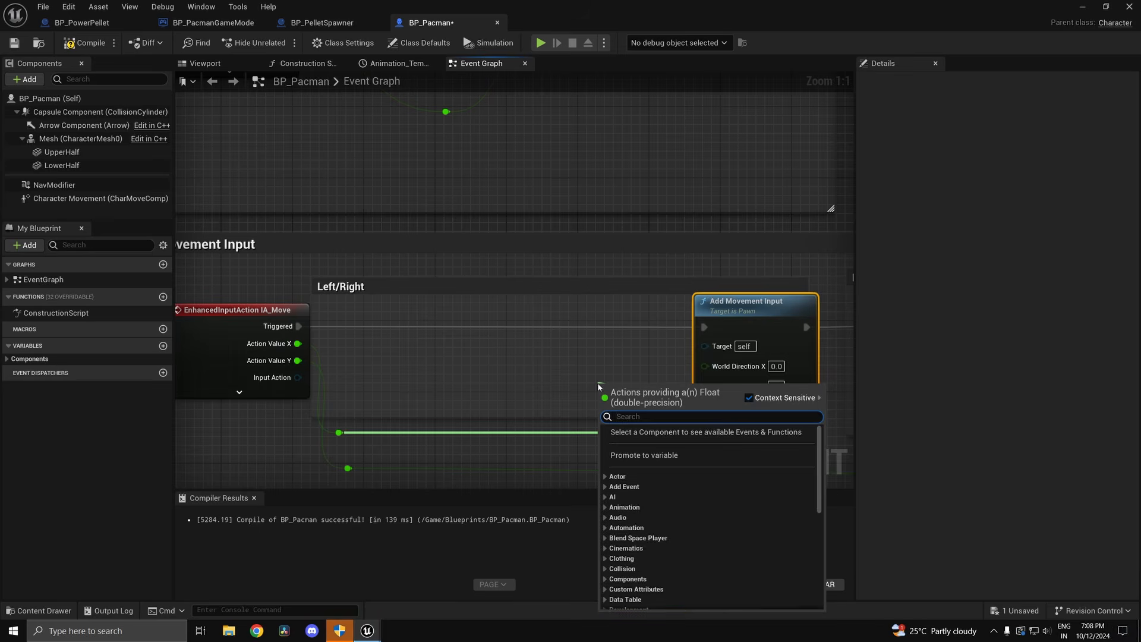
{"action": "type", "text": "*"}
{"action": "key", "text": "Return"}
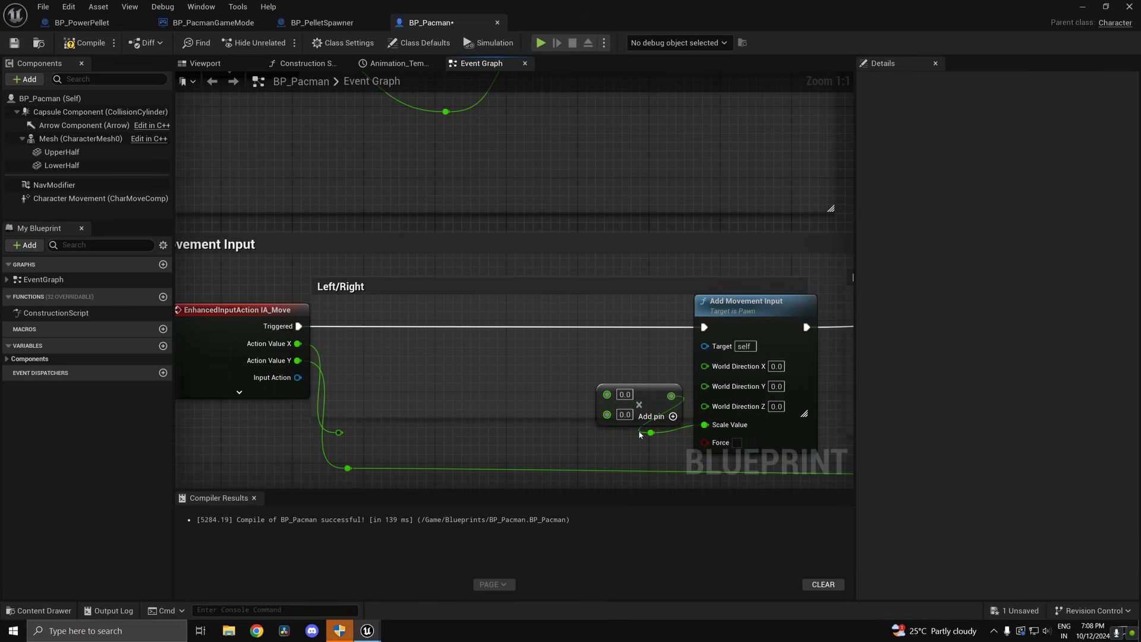
{"action": "key", "text": "ctrl+z"}
{"action": "key", "text": "ctrl+z"}
- Insert a Multiply node between the Left/Right reroute point and Add Movement Input's Scale Value, and save the blueprint
{"action": "left_click_drag", "start_coordinate": [646, 435], "coordinate": [639, 438]}
{"action": "left_click_drag", "start_coordinate": [639, 438], "coordinate": [567, 410]}
{"action": "type", "text": "*"}
{"action": "key", "text": "Return"}
{"action": "key", "text": "ctrl+s"}
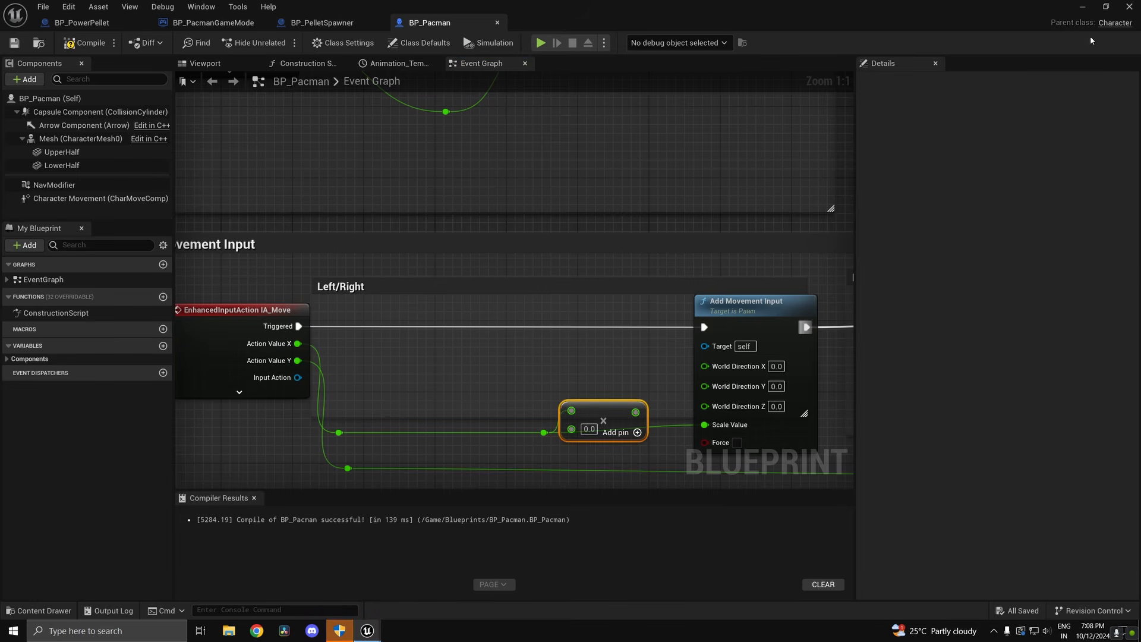
- Check the maze's axis directions in the level with the move gizmo, clear the selection, and return to the BP_Pacman graph
{"action": "left_click", "coordinate": [1082, 7]}
{"action": "left_click", "coordinate": [570, 244]}
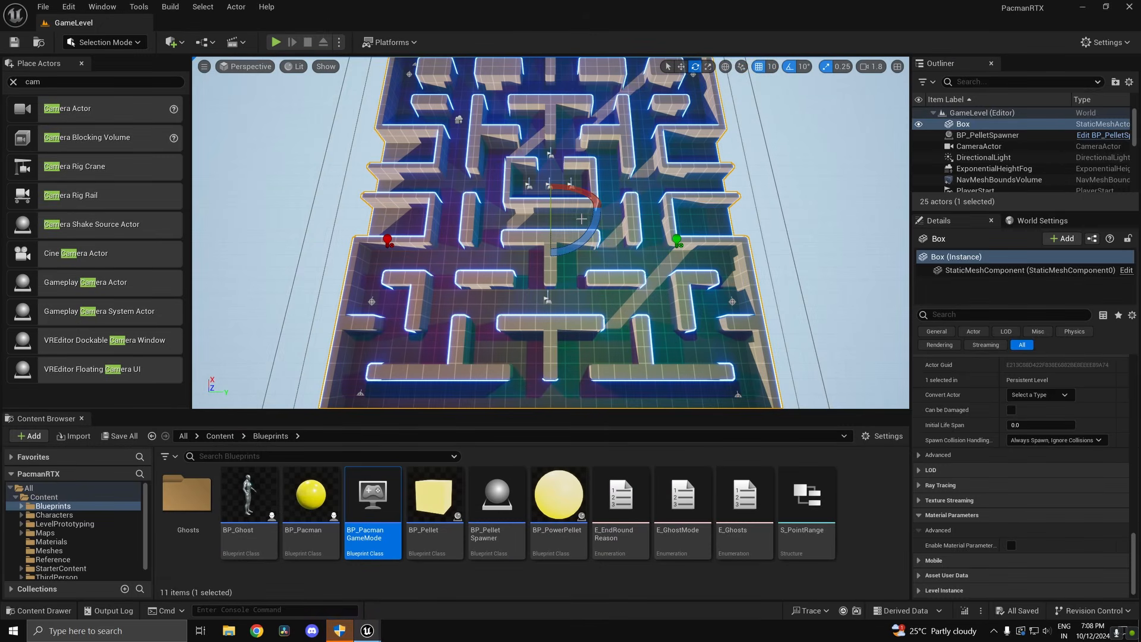
{"action": "key", "text": "w"}
{"action": "key", "text": "Escape"}
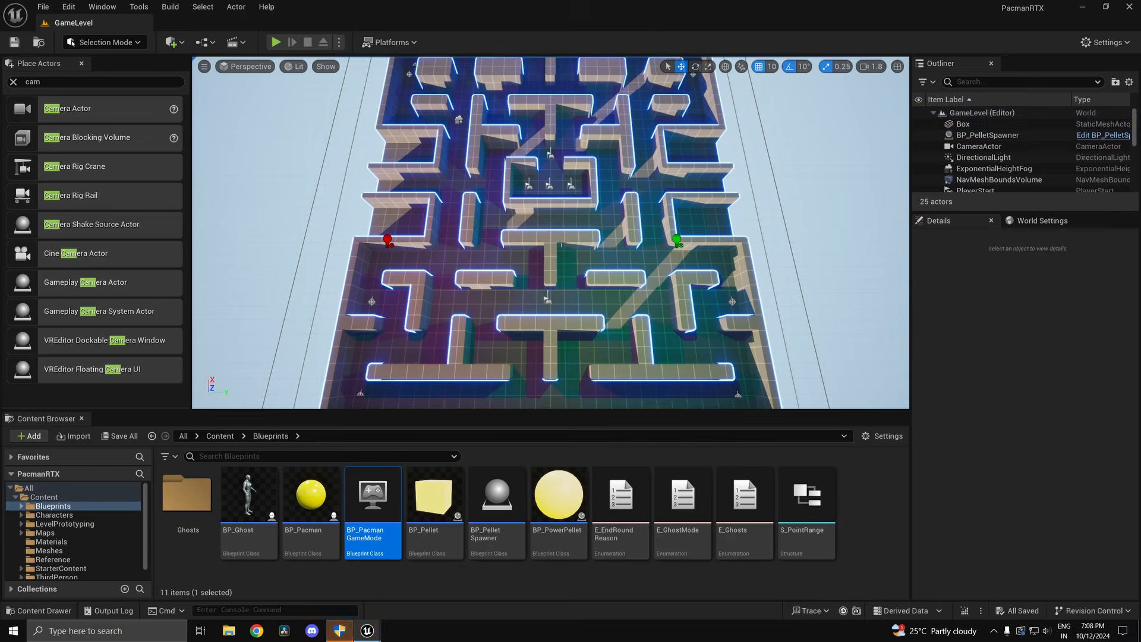
{"action": "key", "text": "alt+Tab"}
- Wire the Multiply node's output into World Direction Y of the Left/Right Add Movement Input, set its second factor to 1.0, and save
{"action": "left_click_drag", "start_coordinate": [604, 401], "coordinate": [613, 365]}
{"action": "right_click_drag", "start_coordinate": [614, 366], "coordinate": [490, 309]}
{"action": "left_click_drag", "start_coordinate": [521, 311], "coordinate": [582, 328]}
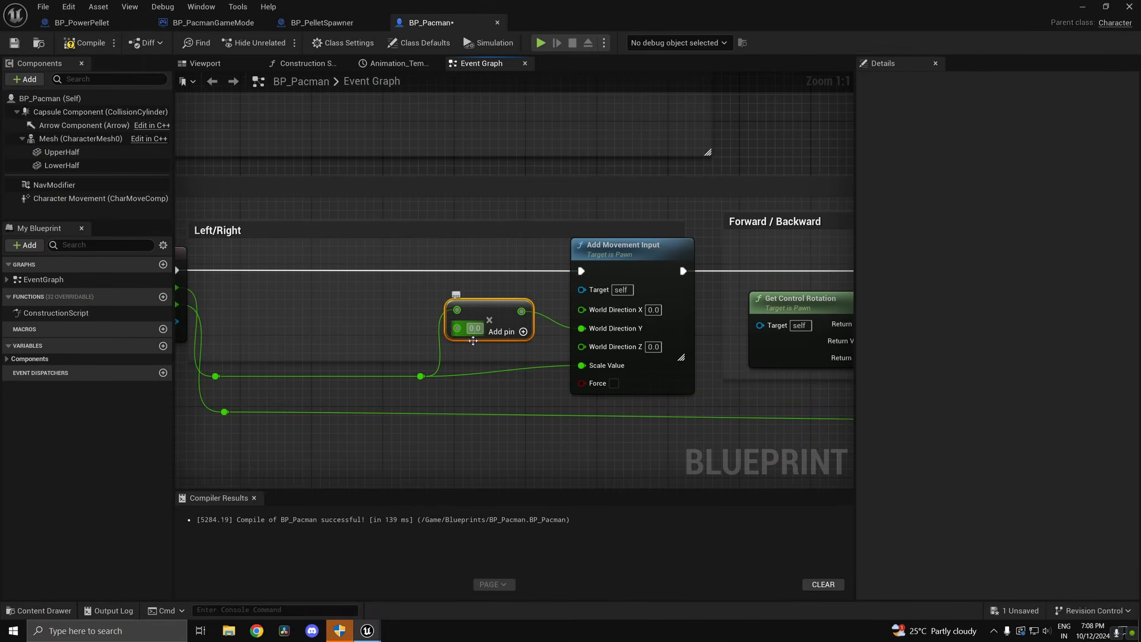
{"action": "right_click_drag", "start_coordinate": [473, 340], "coordinate": [624, 332]}
{"action": "left_click", "coordinate": [628, 324]}
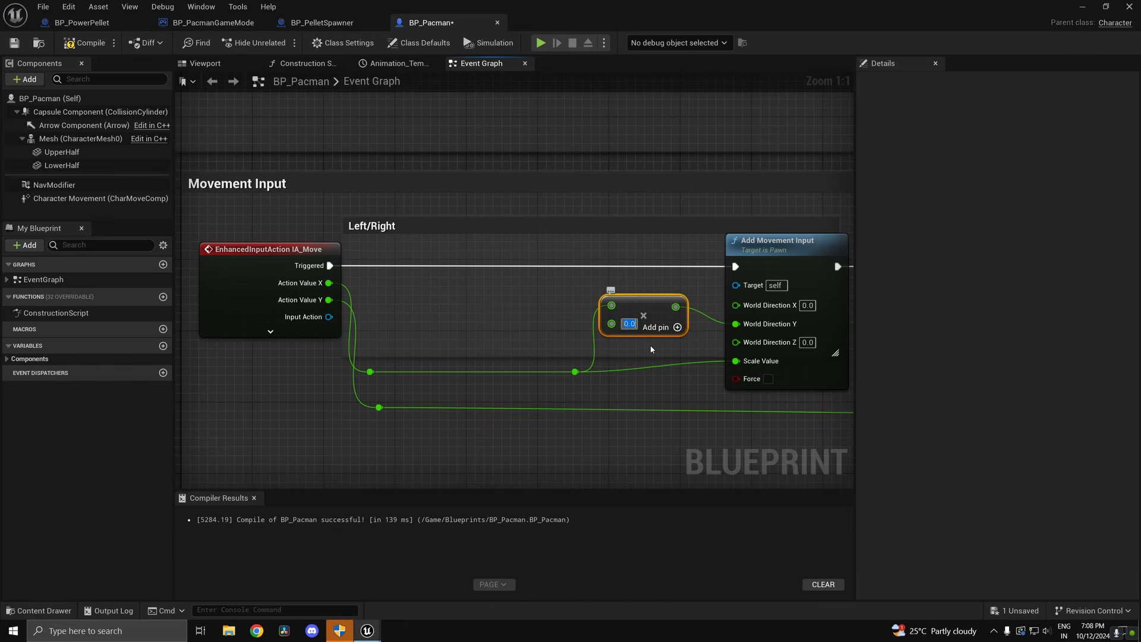
{"action": "key", "text": "ctrl+s"}
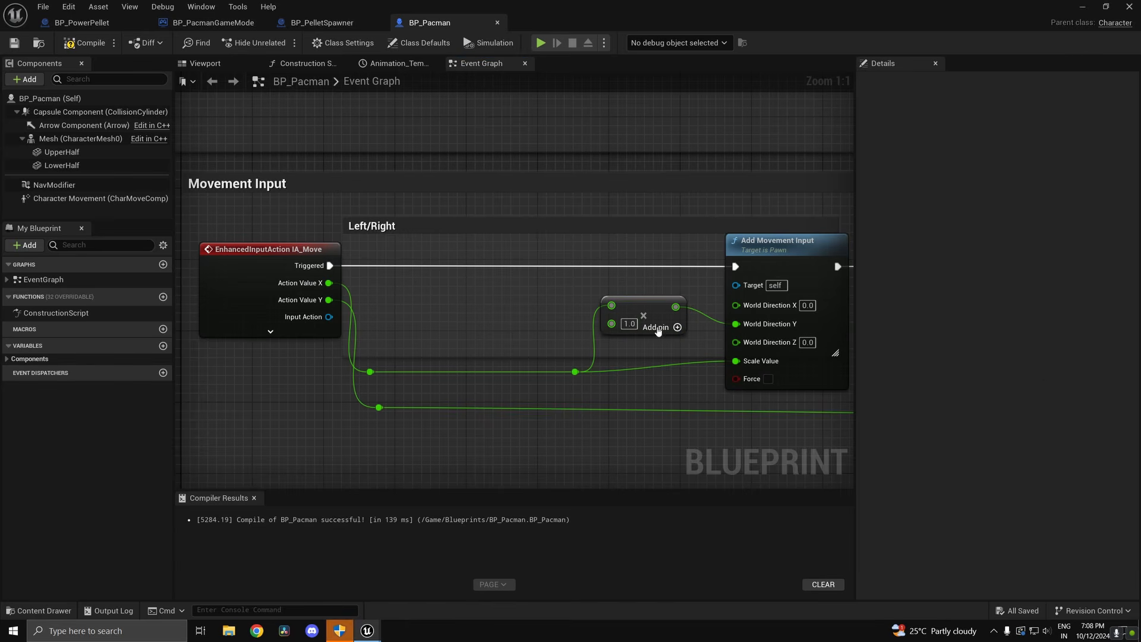
- Replace the Multiply node with a direct connection from the Left/Right reroute point to World Direction Y, and save
{"action": "right_click_drag", "start_coordinate": [650, 328], "coordinate": [576, 336]}
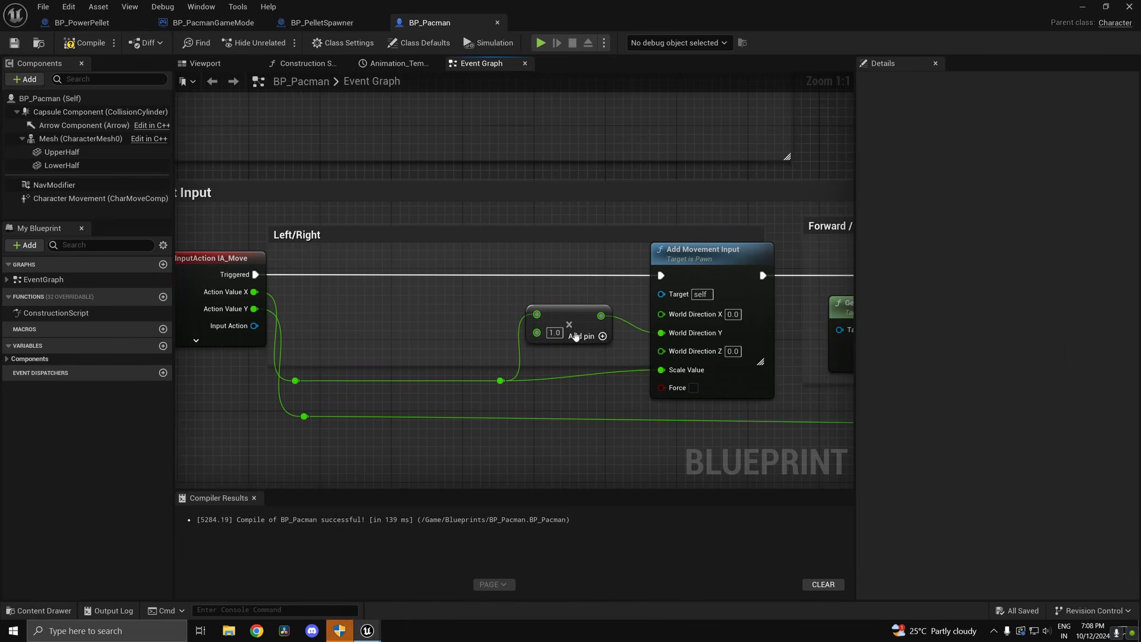
{"action": "key", "text": "Delete"}
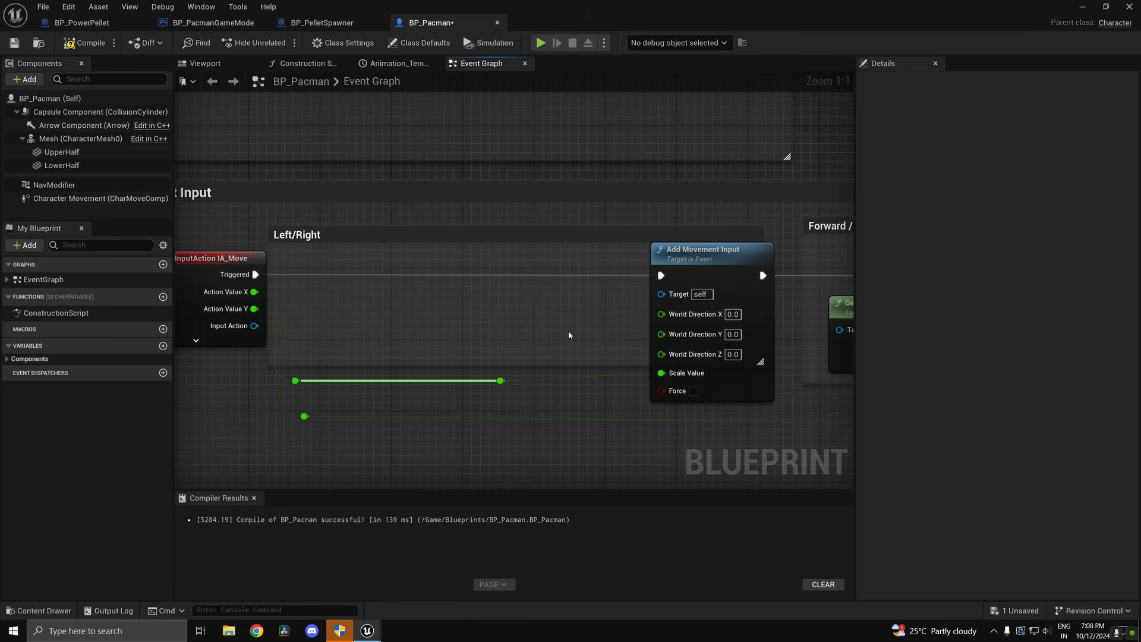
{"action": "left_click_drag", "start_coordinate": [500, 380], "coordinate": [661, 332]}
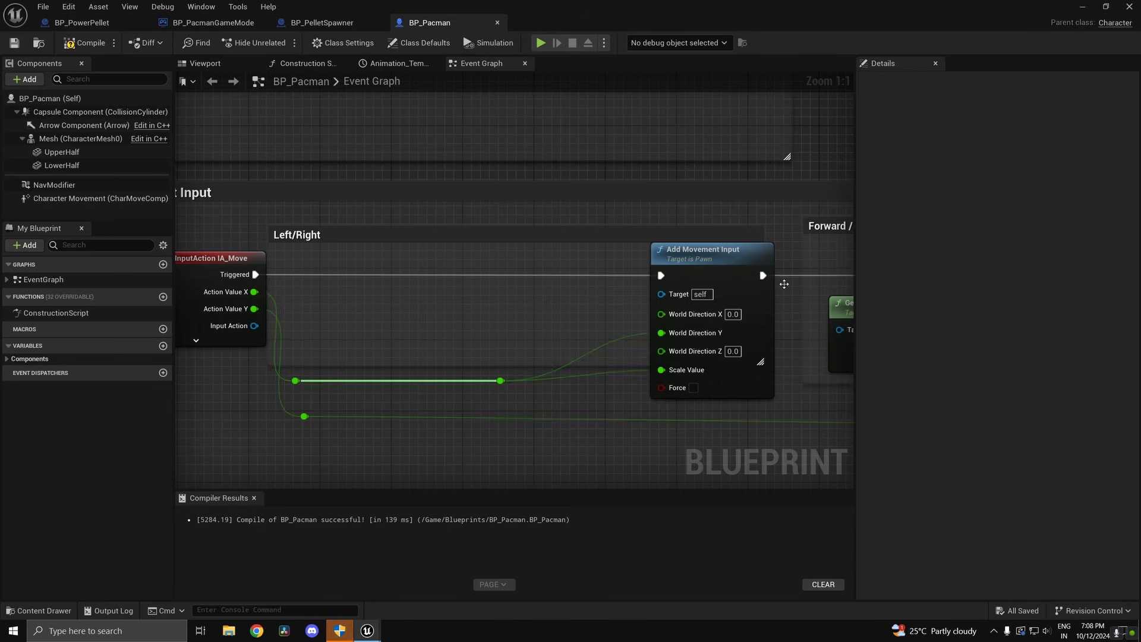
{"action": "key", "text": "ctrl+s"}
- Play-test the level, steering Pacman right, down and up through the maze
{"action": "left_click", "coordinate": [1082, 6]}
{"action": "left_click", "coordinate": [277, 42]}
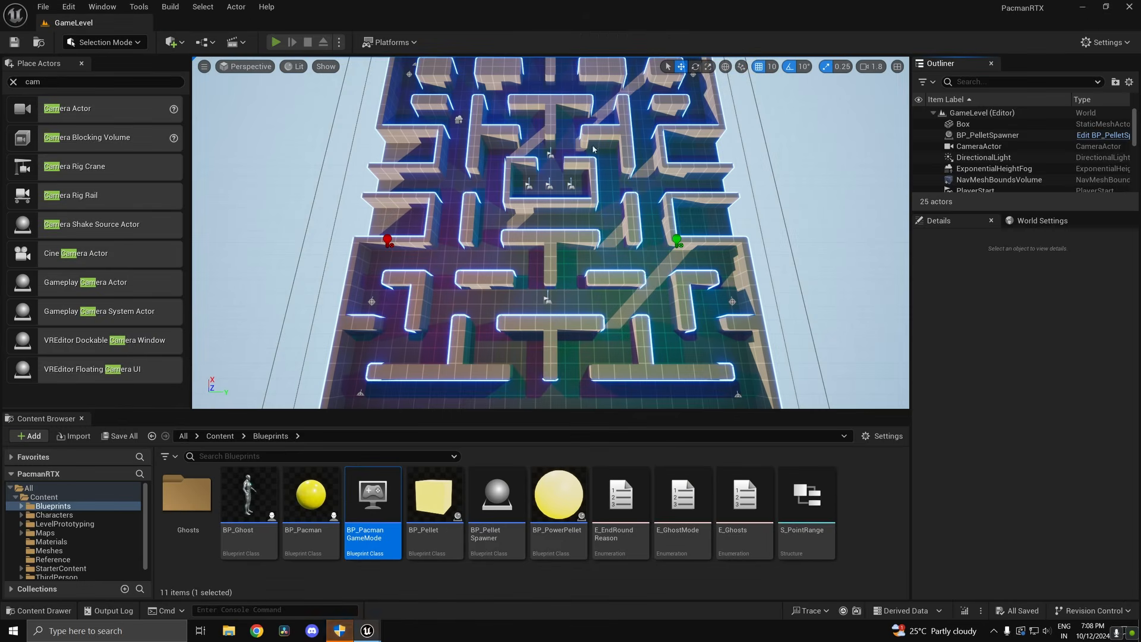
{"action": "key", "text": "d"}
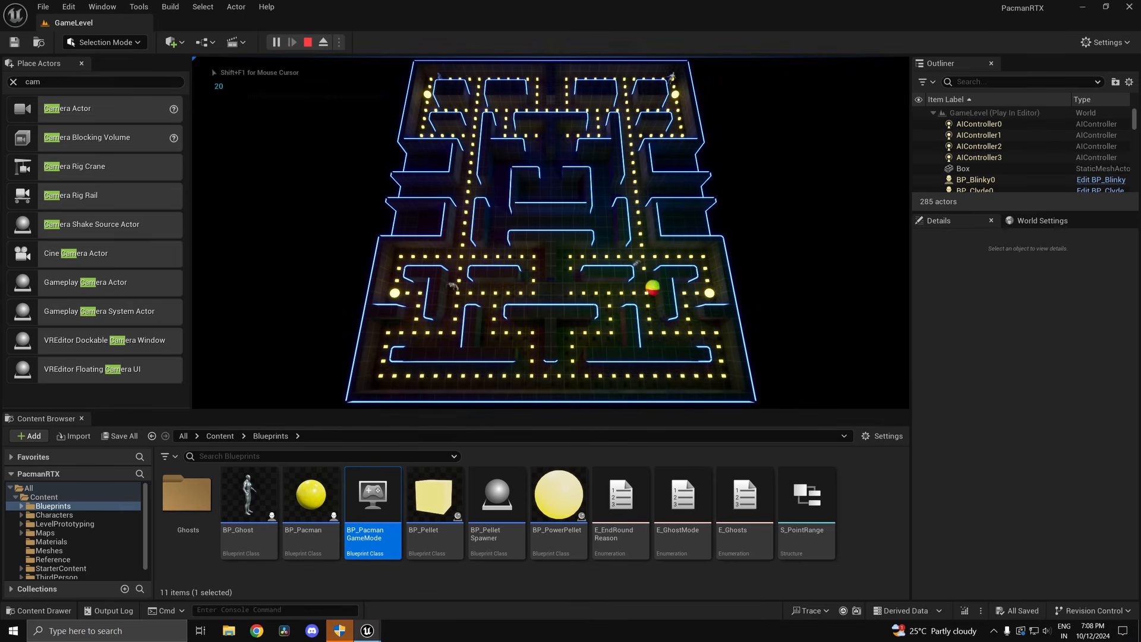
{"action": "key", "text": "s"}
{"action": "key", "text": "d"}
{"action": "key", "text": "s"}
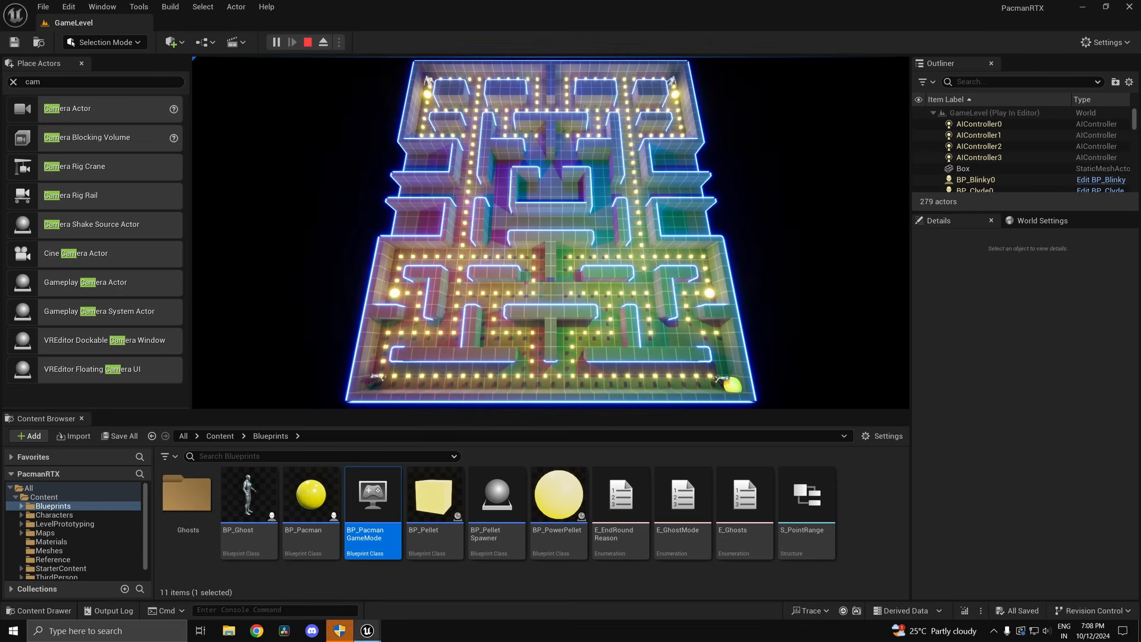
{"action": "key", "text": "w"}
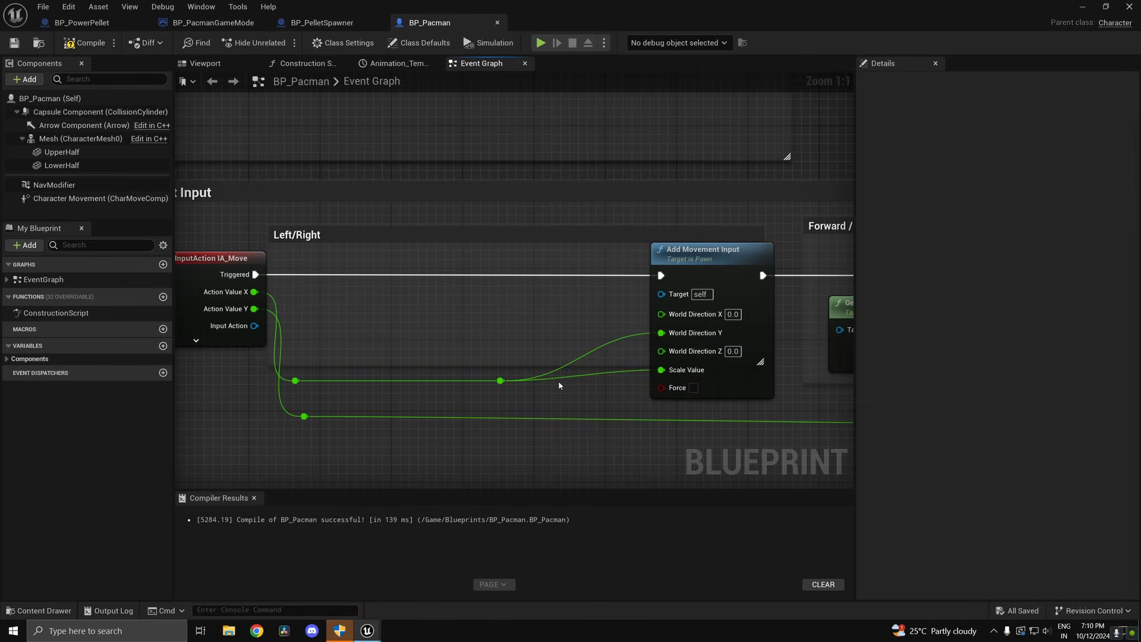
- Insert an ABS node between the Left/Right reroute point and World Direction Y, and play-test the level
{"action": "left_click_drag", "start_coordinate": [500, 380], "coordinate": [673, 336]}
{"action": "type", "text": "abs"}
{"action": "key", "text": "Return"}
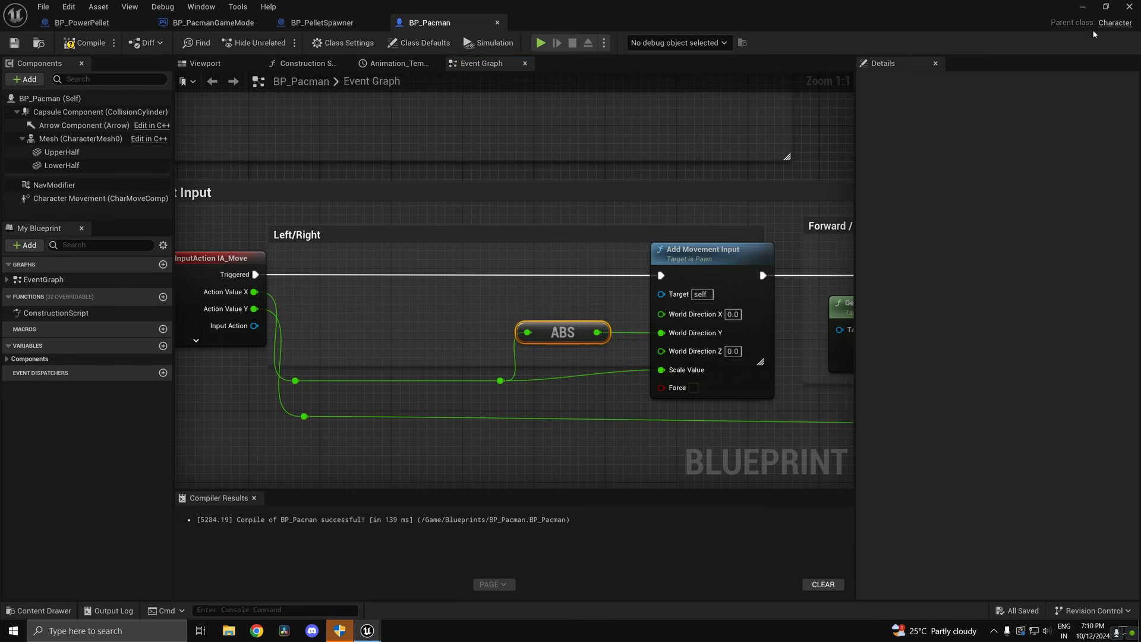
{"action": "left_click", "coordinate": [1083, 6]}
{"action": "key", "text": "alt+p"}
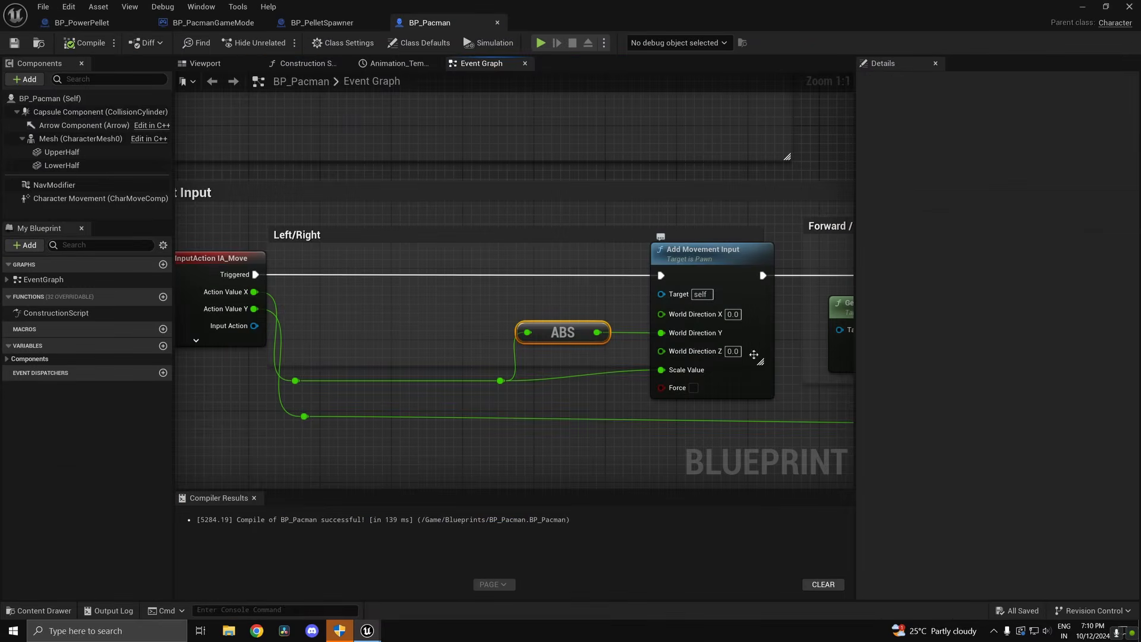
- Delete the Get Control Rotation and Get Forward Vector nodes from the Forward / Backward section
{"action": "right_click_drag", "start_coordinate": [769, 367], "coordinate": [351, 318]}
{"action": "right_click_drag", "start_coordinate": [575, 329], "coordinate": [328, 318]}
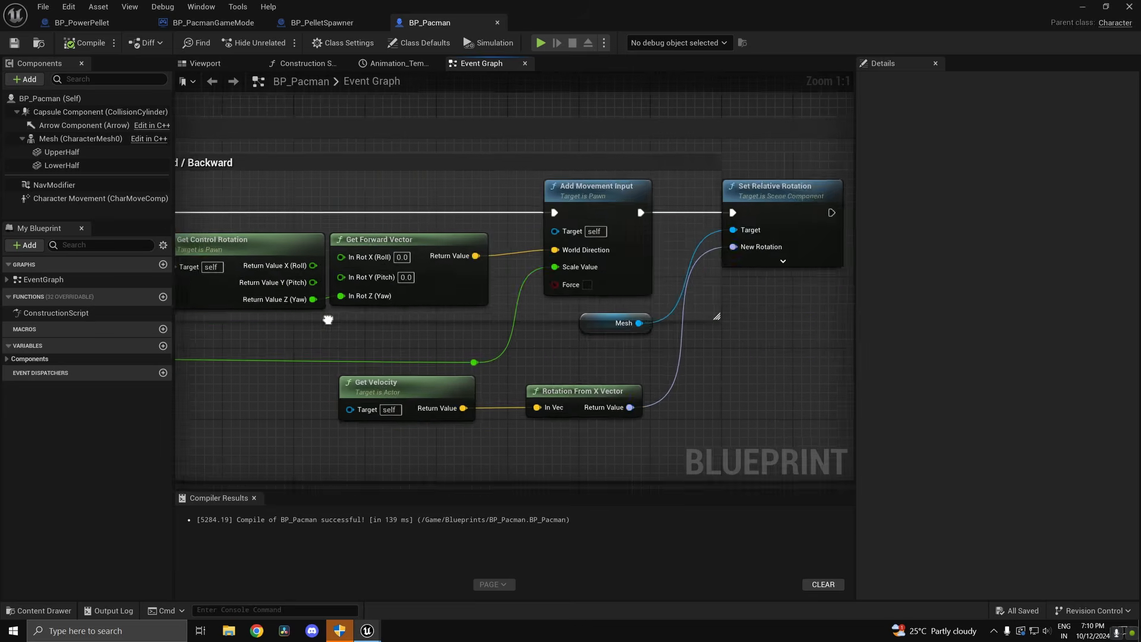
{"action": "scroll", "coordinate": [425, 320], "scroll_direction": "down", "scroll_amount": 1}
{"action": "right_click_drag", "start_coordinate": [425, 320], "coordinate": [647, 347]}
{"action": "left_click_drag", "start_coordinate": [395, 303], "coordinate": [616, 318]}
{"action": "key", "text": "Delete"}
- Add an ABS node fed by the Action Value Y reroute point in the Forward / Backward section
{"action": "right_click_drag", "start_coordinate": [547, 331], "coordinate": [771, 334]}
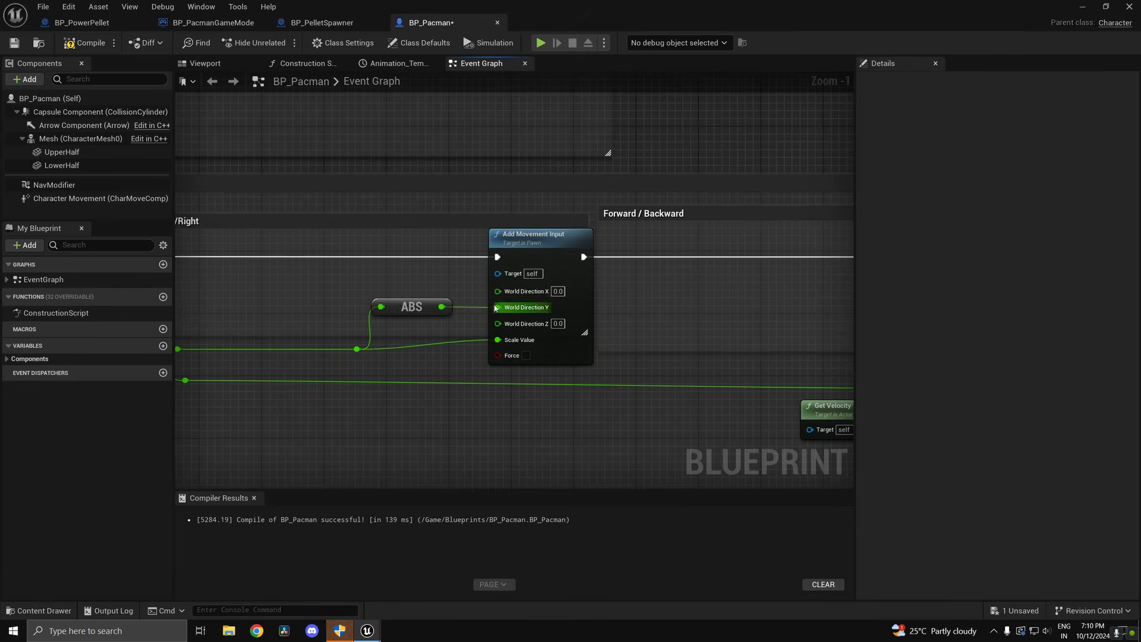
{"action": "scroll", "coordinate": [410, 303], "scroll_direction": "down", "scroll_amount": 1}
{"action": "left_click", "coordinate": [409, 305]}
{"action": "right_click_drag", "start_coordinate": [579, 321], "coordinate": [392, 328]}
{"action": "scroll", "coordinate": [672, 359], "scroll_direction": "up", "scroll_amount": 2}
{"action": "left_click_drag", "start_coordinate": [669, 357], "coordinate": [578, 285]}
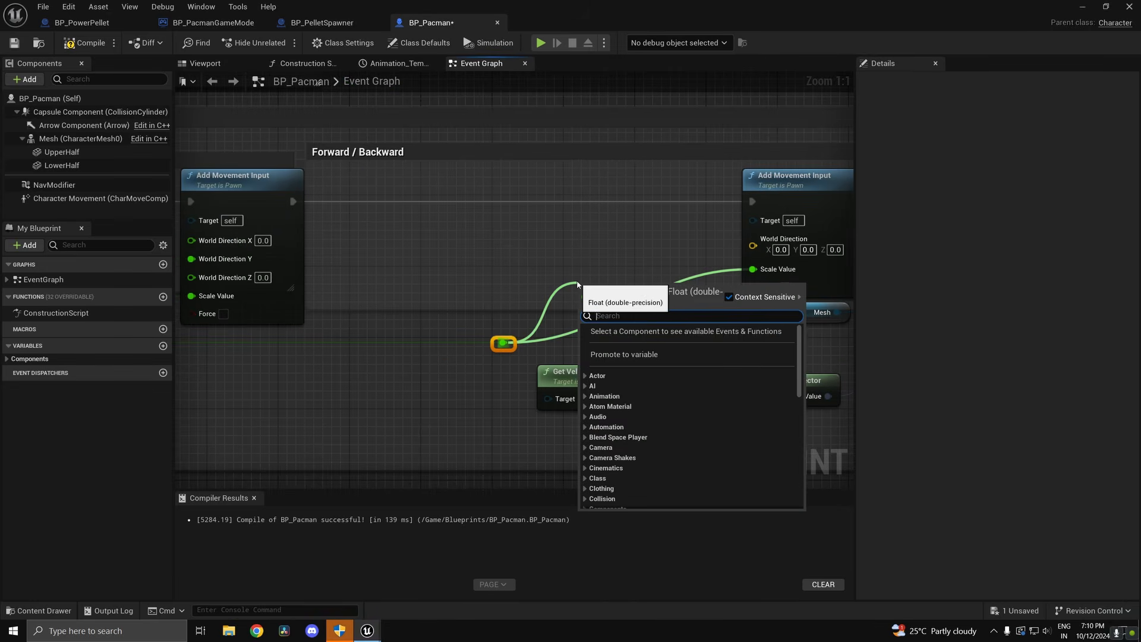
{"action": "type", "text": "abs"}
{"action": "key", "text": "Return"}
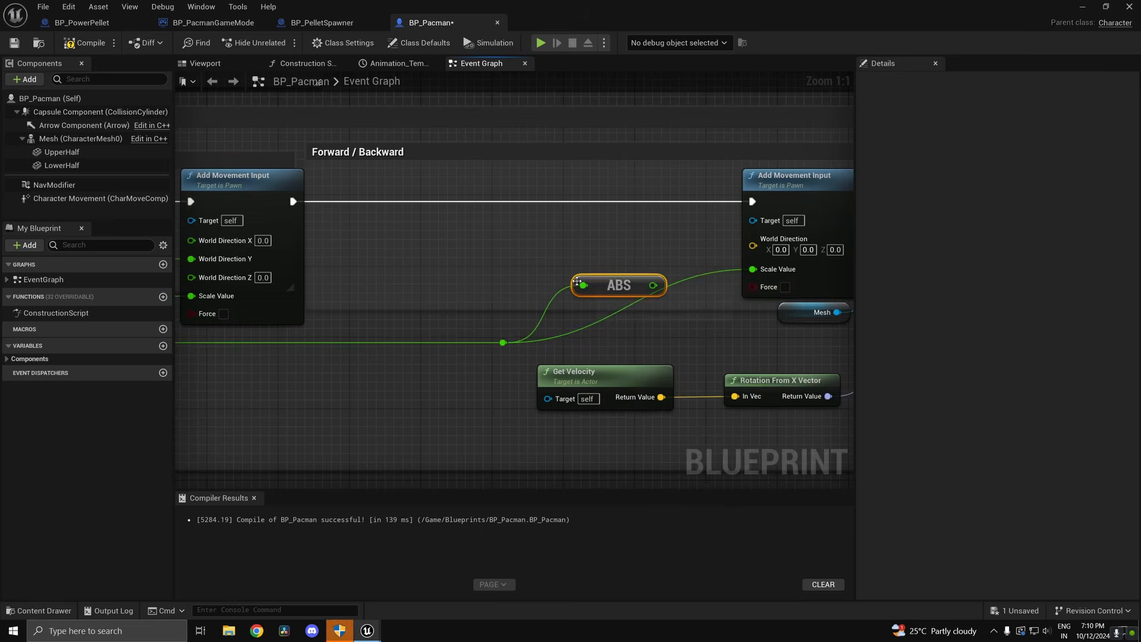
- Split the World Direction pin of the Forward / Backward Add Movement Input and connect the ABS output to World Direction X
{"action": "right_click_drag", "start_coordinate": [752, 287], "coordinate": [621, 285]}
{"action": "right_click", "coordinate": [639, 243]}
{"action": "left_click", "coordinate": [673, 297]}
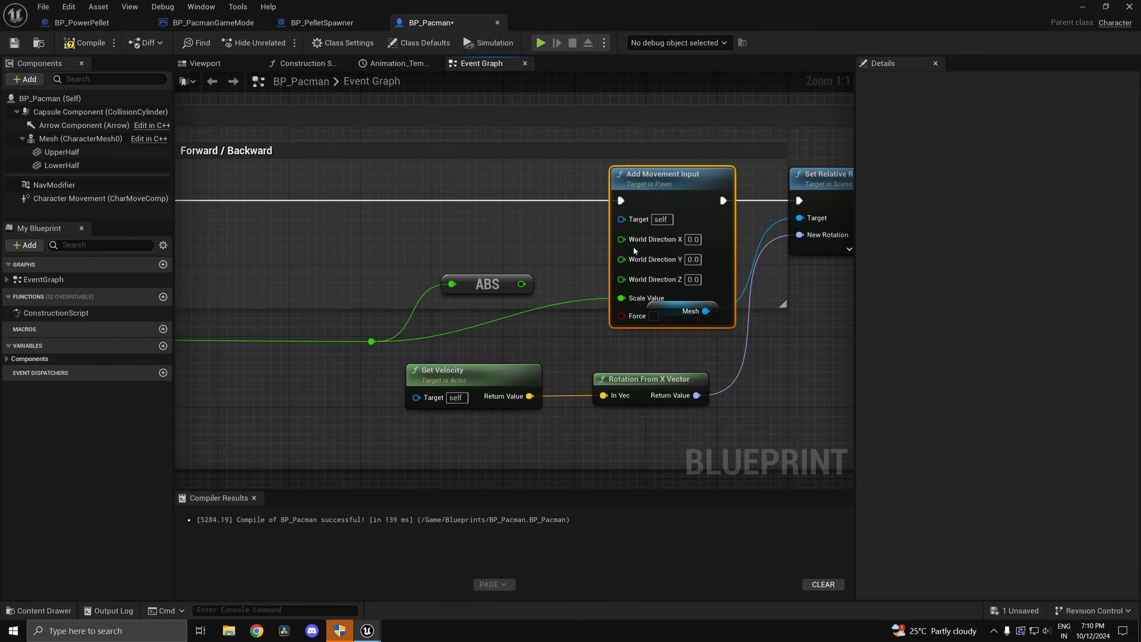
{"action": "left_click_drag", "start_coordinate": [621, 238], "coordinate": [521, 284]}
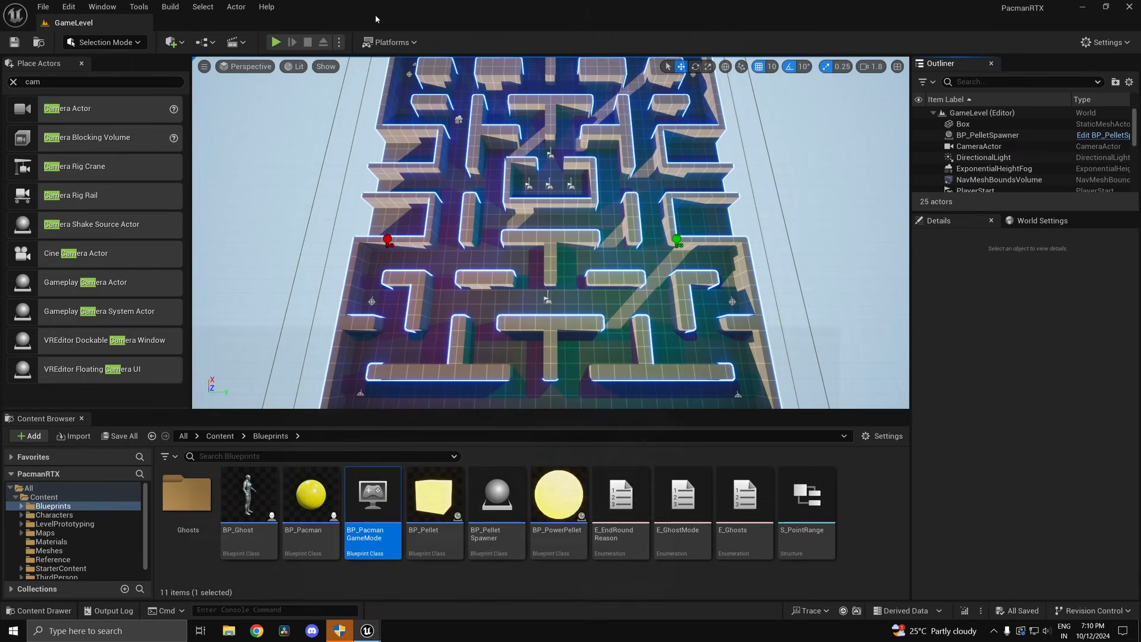
- Play-test the level, steering Pacman up and left through the maze
{"action": "left_click", "coordinate": [276, 43]}
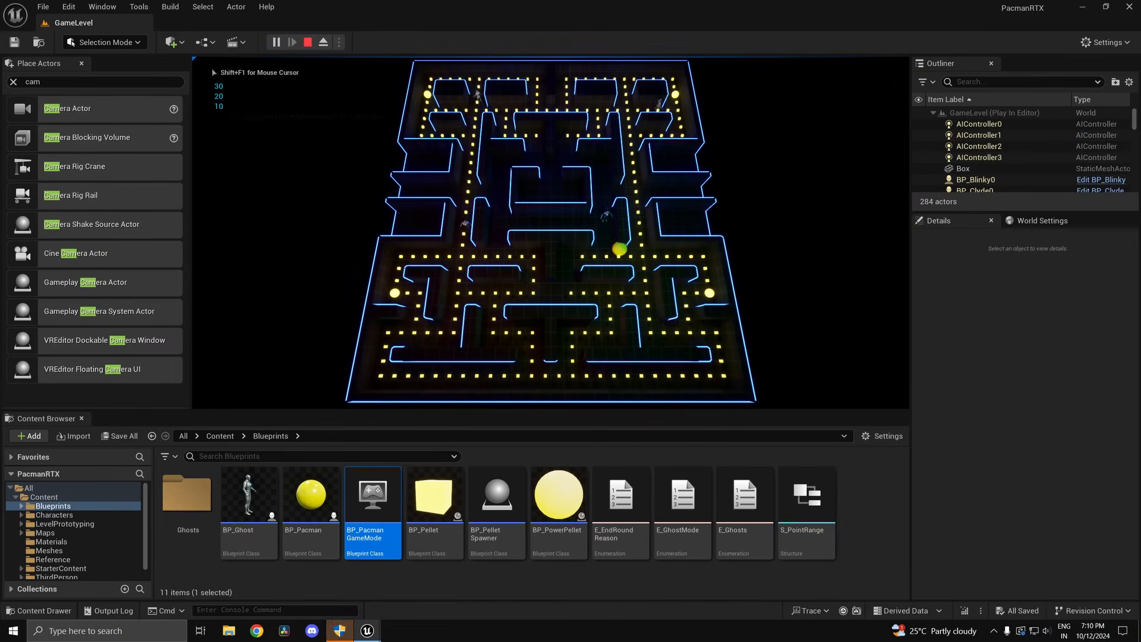
{"action": "key", "text": "w"}
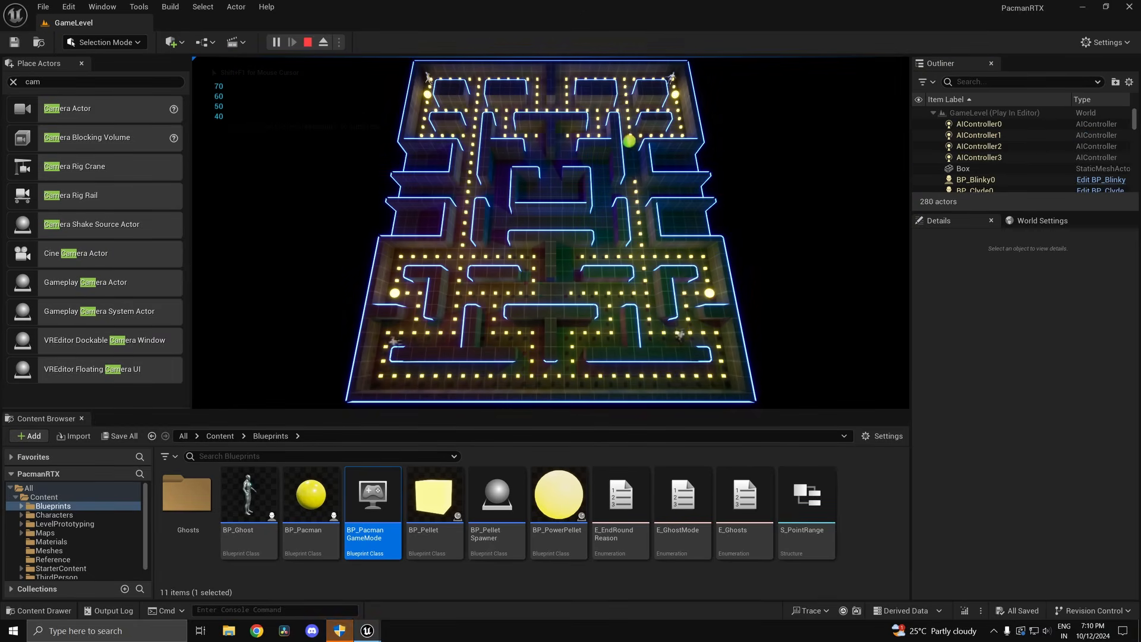
{"action": "key", "text": "a"}
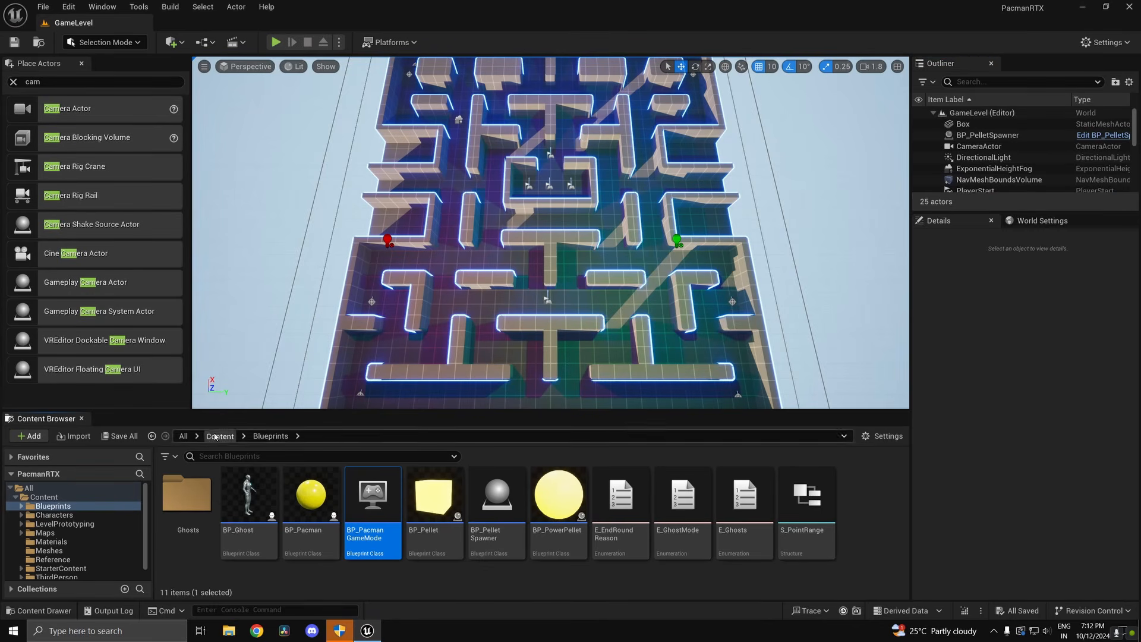
- Create a folder named UI inside the Content folder and open it
{"action": "left_click", "coordinate": [218, 436]}
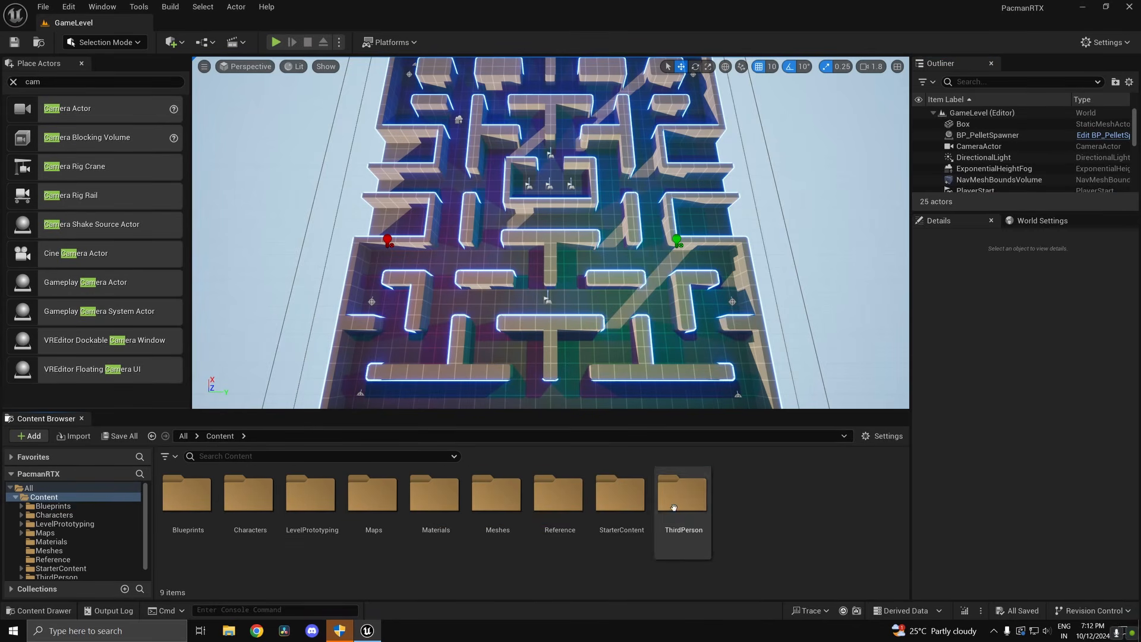
{"action": "right_click", "coordinate": [724, 515]}
{"action": "left_click", "coordinate": [790, 152]}
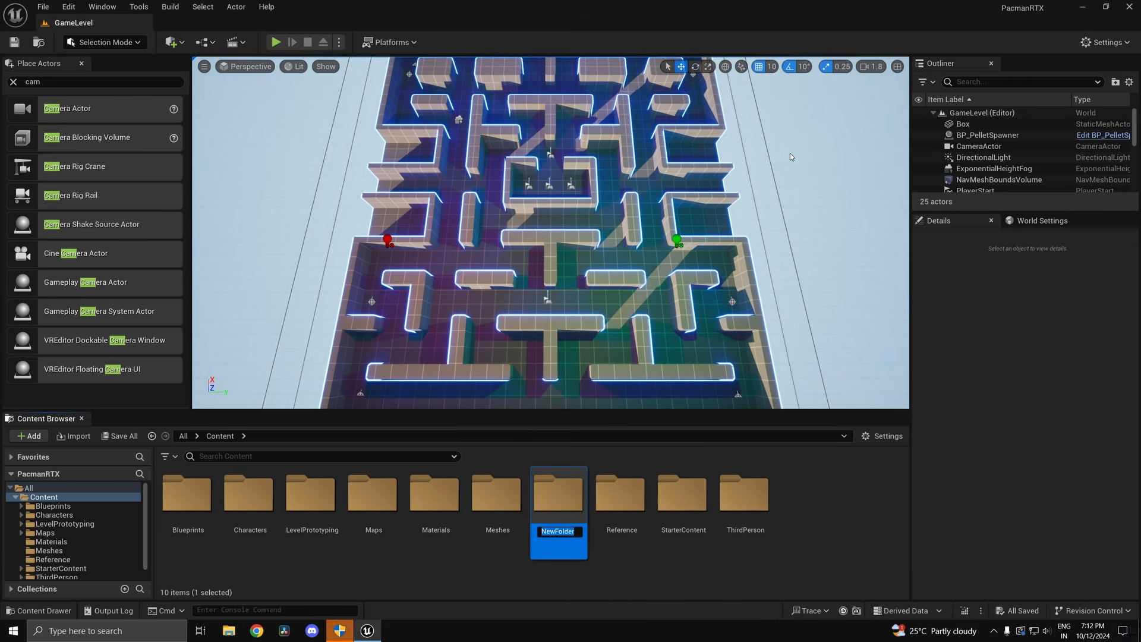
{"action": "key", "text": "Return"}
{"action": "double_click", "coordinate": [745, 494]}
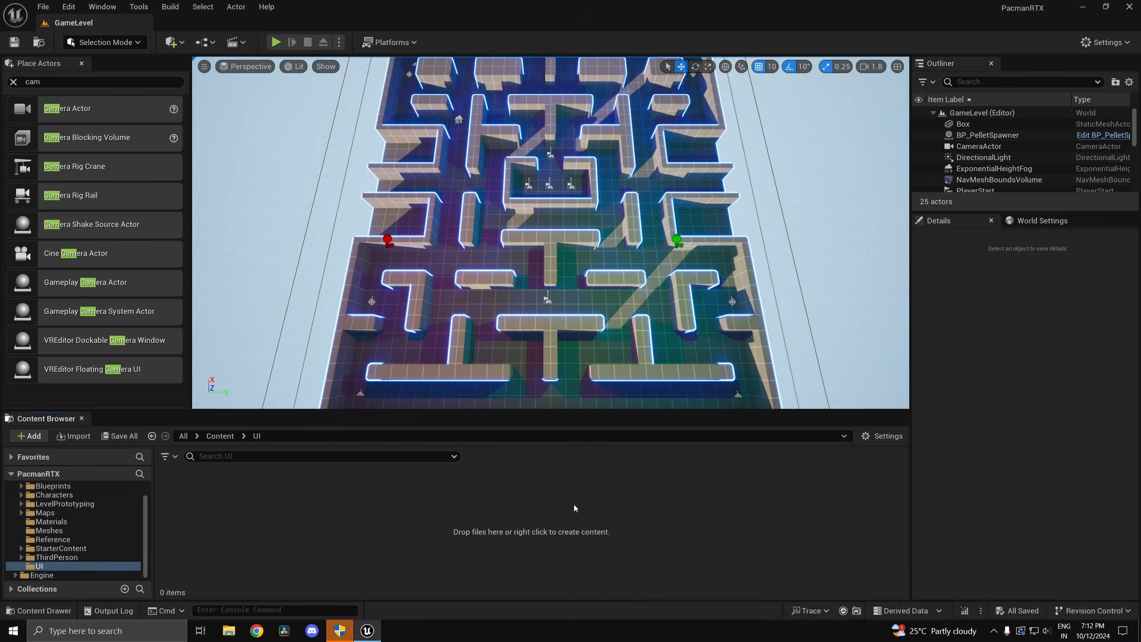
- Create a Widget Blueprint based on UserWidget in the UI folder, name it BP_HUD, and open it
{"action": "right_click", "coordinate": [349, 512]}
{"action": "mouse_move", "coordinate": [386, 483]}
{"action": "left_click", "coordinate": [538, 586]}
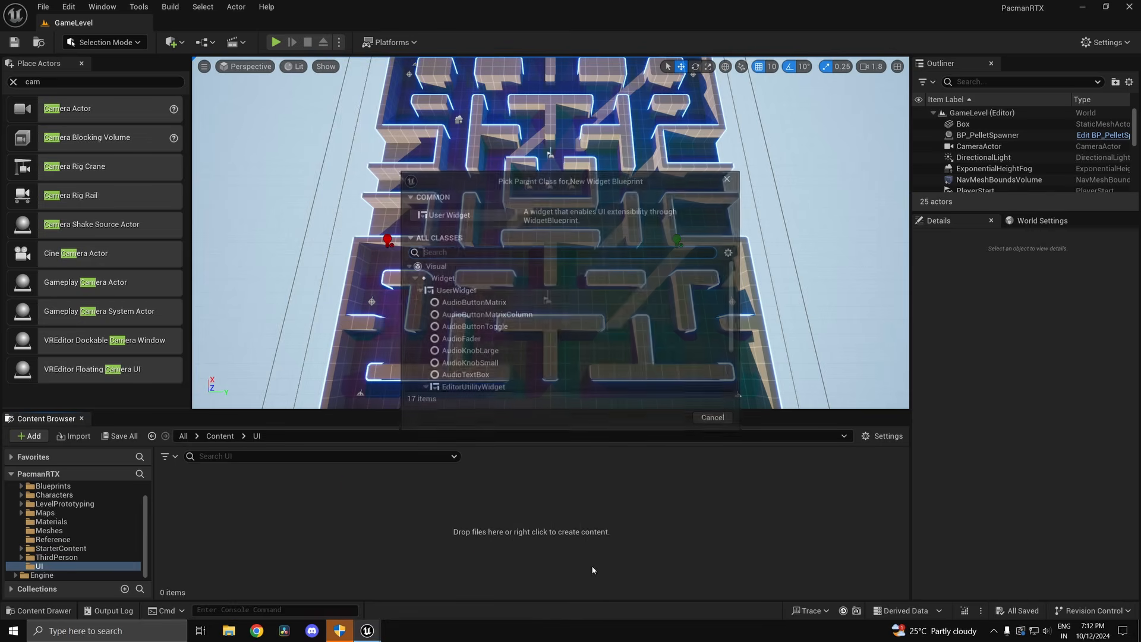
{"action": "left_click", "coordinate": [522, 292]}
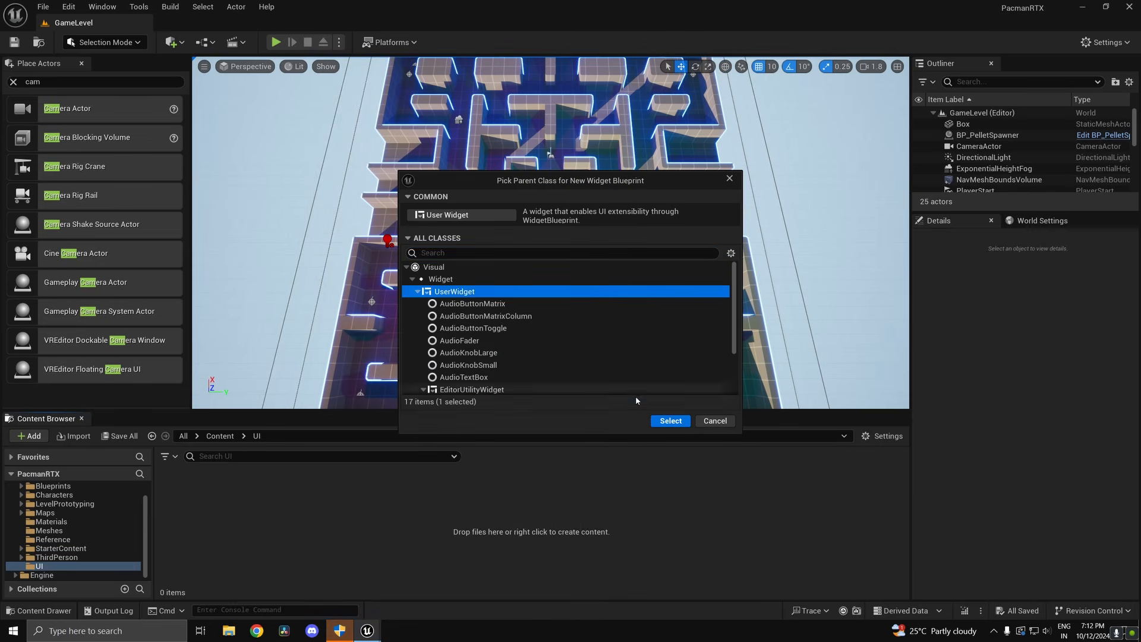
{"action": "left_click", "coordinate": [671, 421]}
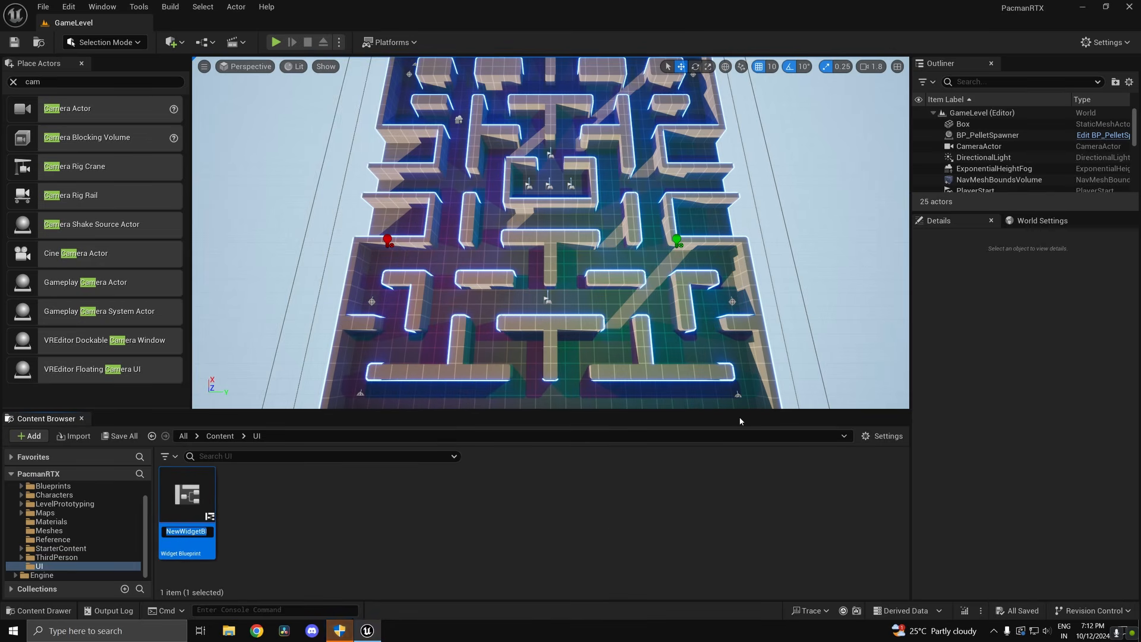
{"action": "type", "text": "BP_H"}
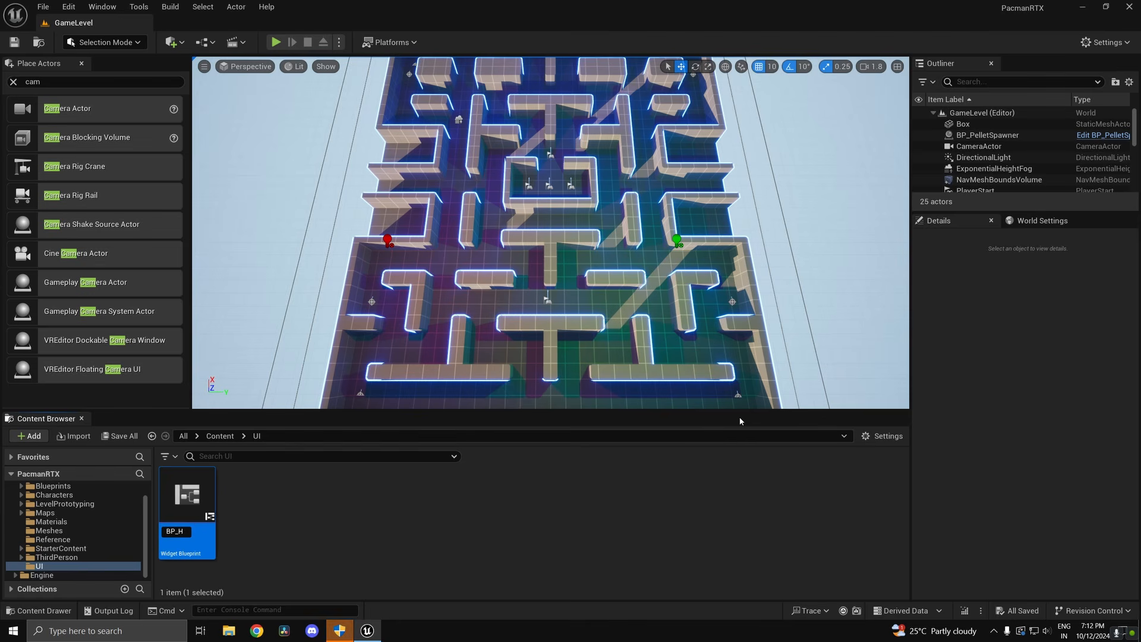
{"action": "type", "text": "UD"}
{"action": "key", "text": "Return"}
{"action": "double_click", "coordinate": [188, 502]}
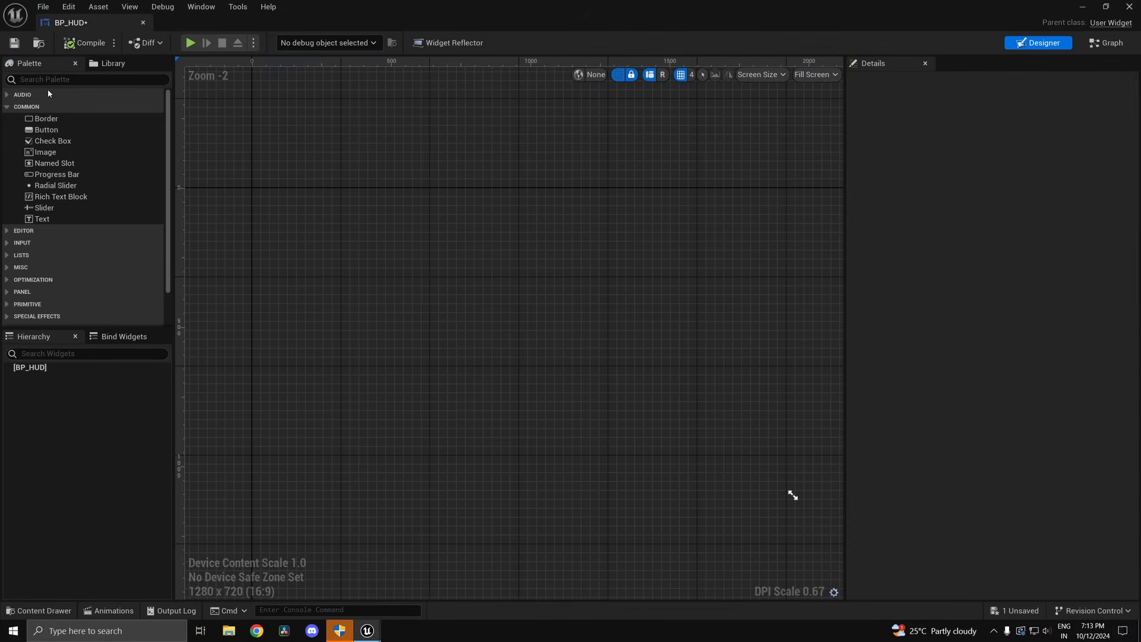
- Add a Canvas Panel to the widget and place a Text block on it at about X 1404, Y 140
{"action": "left_click_drag", "start_coordinate": [56, 106], "coordinate": [358, 187]}
{"action": "left_click", "coordinate": [91, 81]}
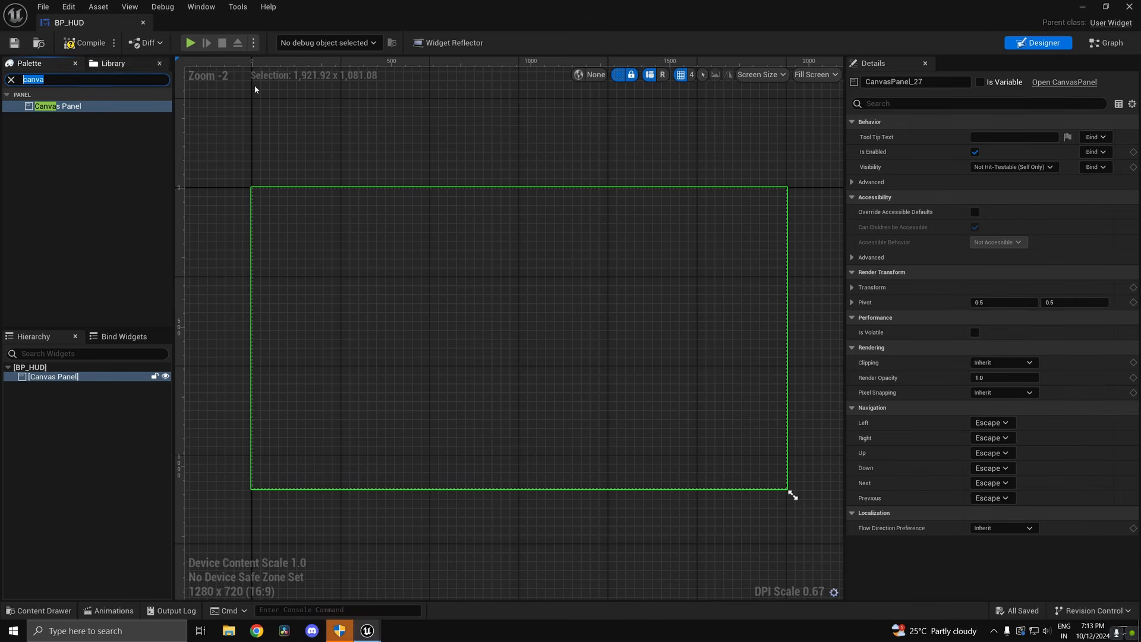
{"action": "key", "text": "BackSpace"}
{"action": "type", "text": "text"}
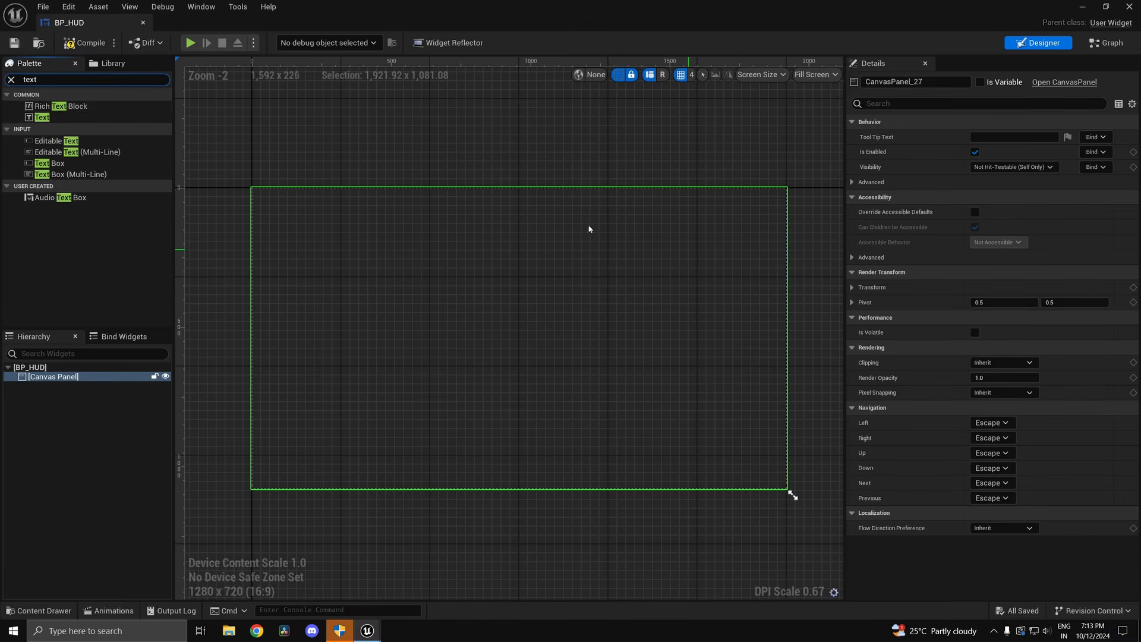
{"action": "left_click_drag", "start_coordinate": [42, 117], "coordinate": [641, 226]}
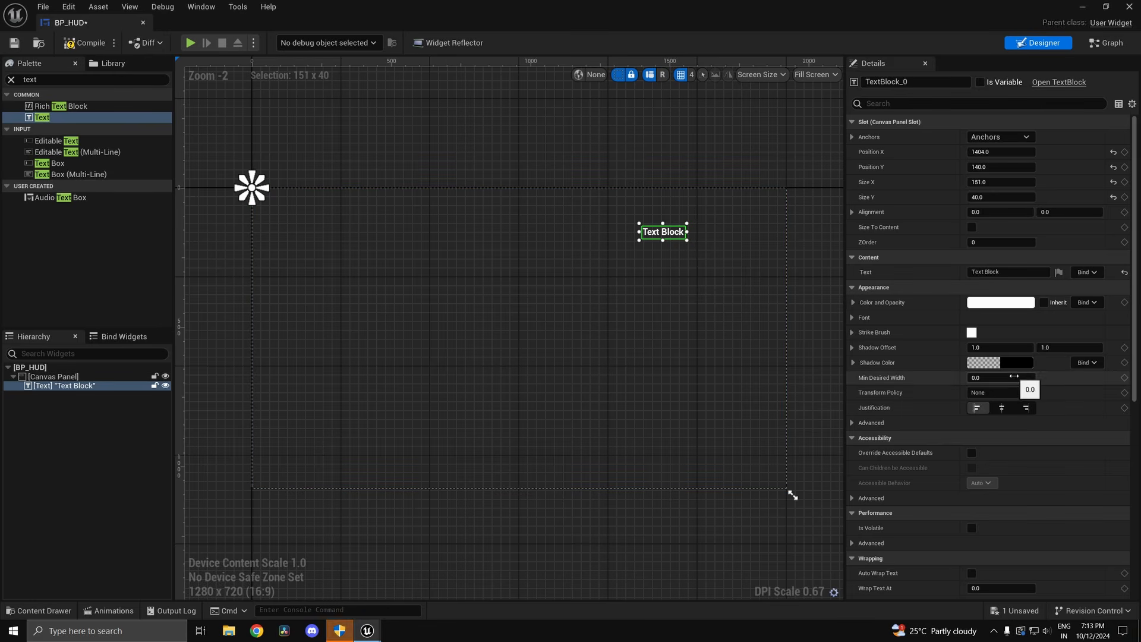
- Right-justify the text block and move it closer to the canvas's top-right corner, to about X 1636, Y 116
{"action": "left_click", "coordinate": [1026, 408]}
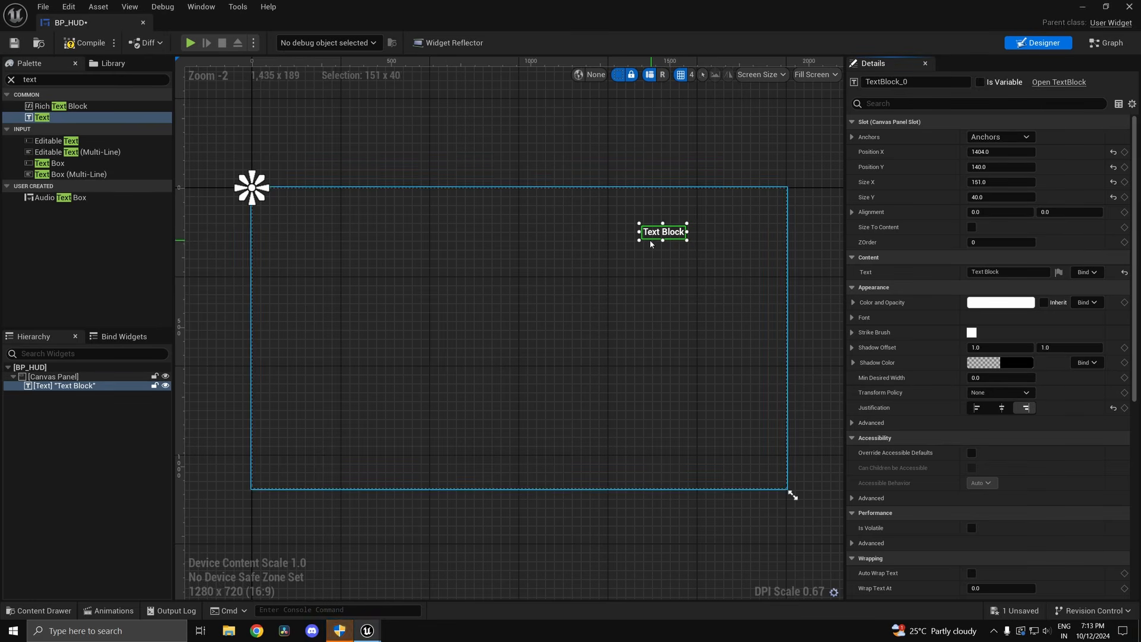
{"action": "scroll", "coordinate": [793, 169], "scroll_direction": "up", "scroll_amount": 3}
{"action": "left_click_drag", "start_coordinate": [621, 280], "coordinate": [732, 273]}
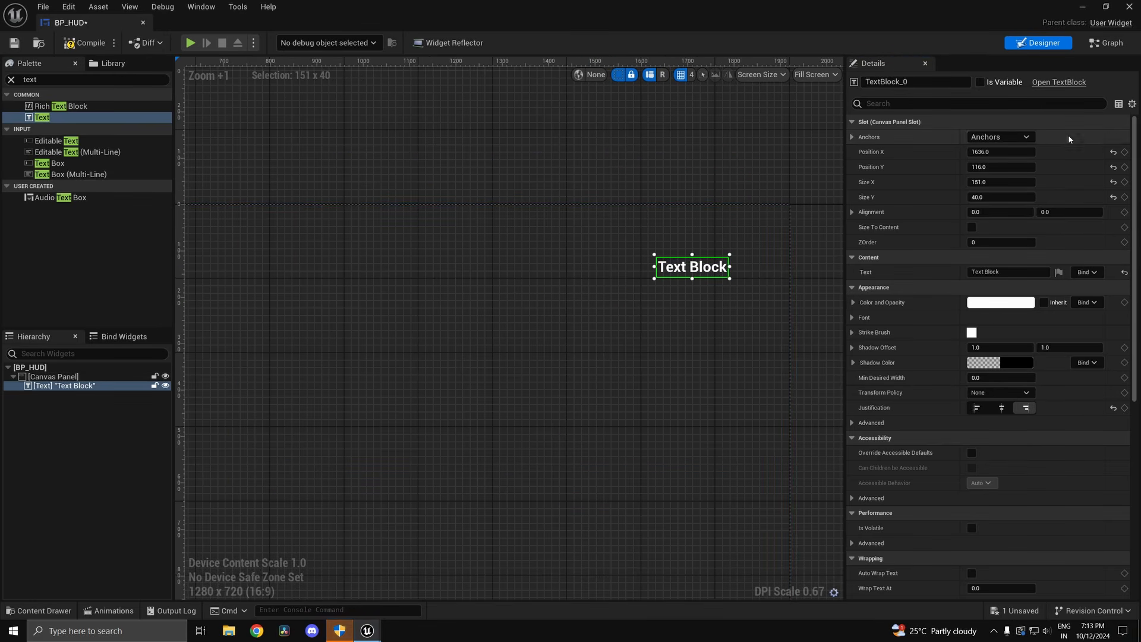
- Anchor the text block to the canvas's top-right corner, set its text to "Score: 0" and save the widget
{"action": "left_click", "coordinate": [1005, 137]}
{"action": "left_click", "coordinate": [1047, 158]}
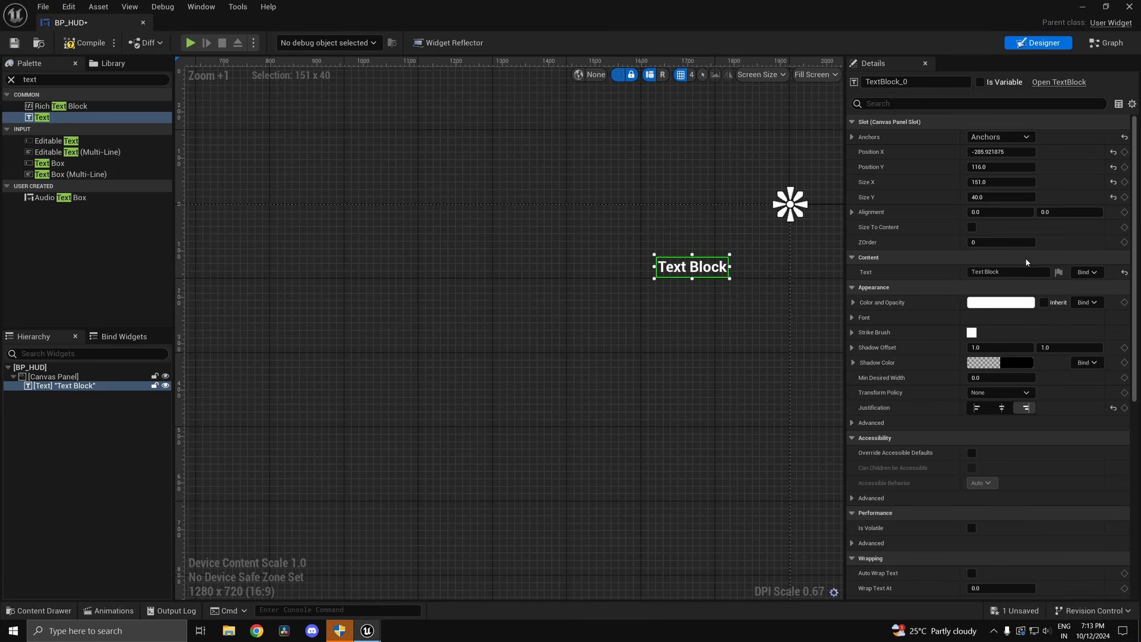
{"action": "left_click", "coordinate": [1011, 272]}
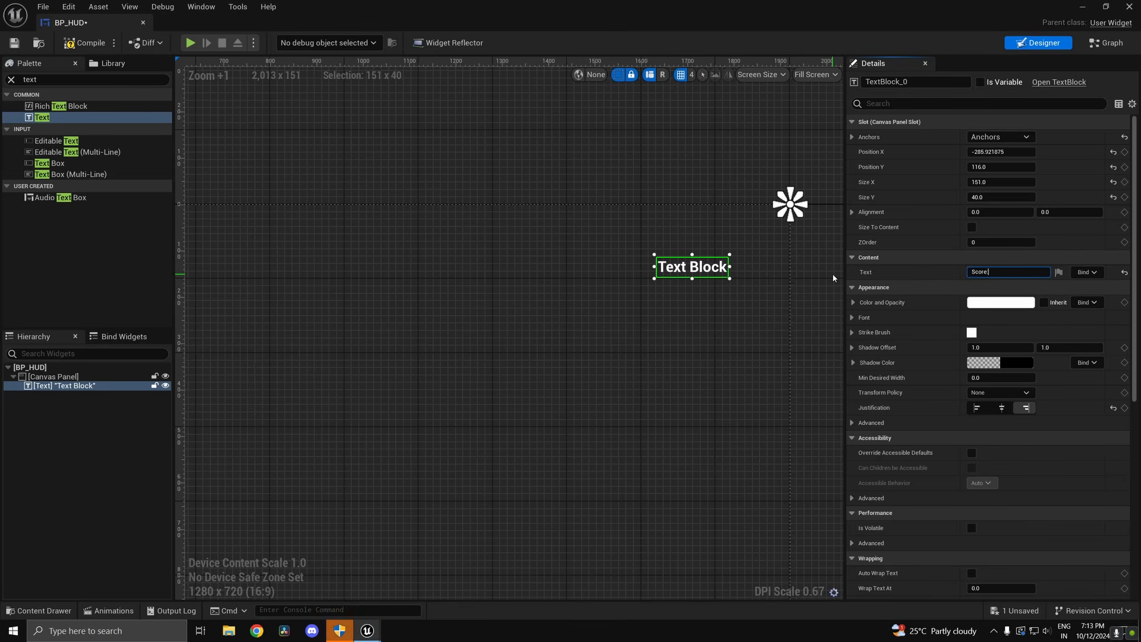
{"action": "key", "text": "ctrl+s"}
{"action": "left_click", "coordinate": [639, 316]}
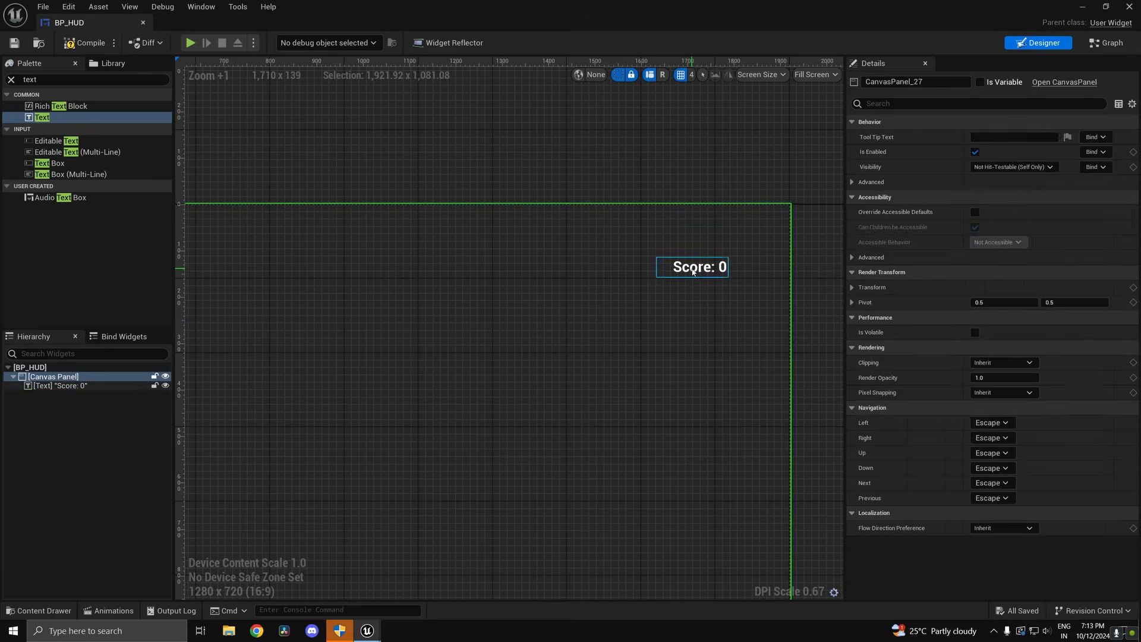
- Set the score text's position to X -256 and Y 128
{"action": "left_click", "coordinate": [694, 269]}
{"action": "left_click", "coordinate": [985, 151]}
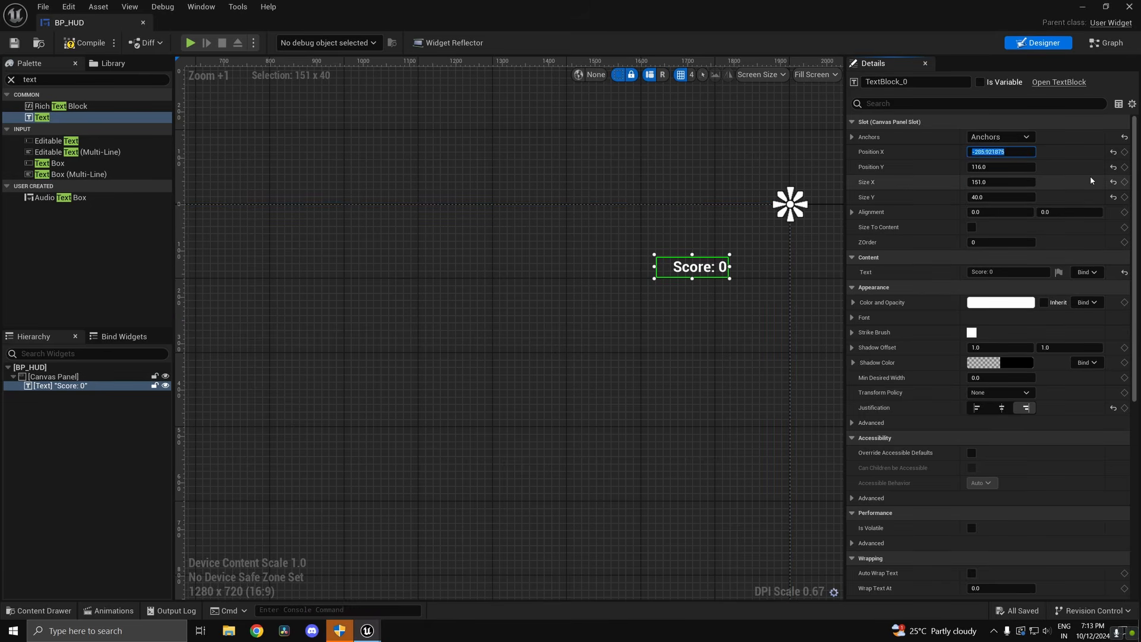
{"action": "type", "text": "-256"}
{"action": "key", "text": "Return"}
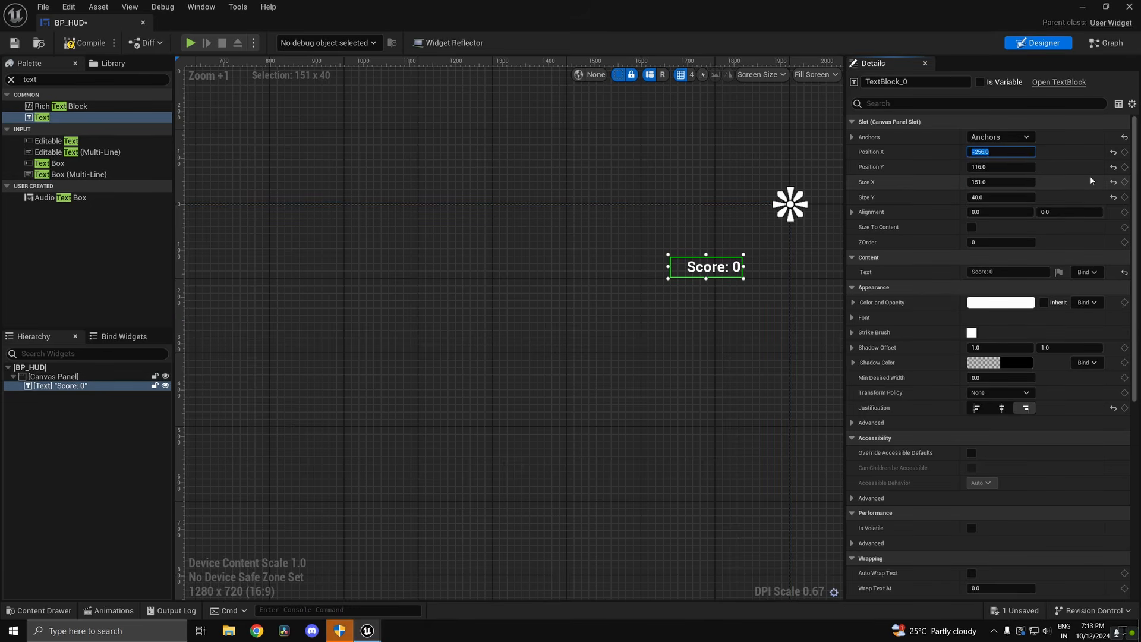
{"action": "left_click", "coordinate": [1005, 167]}
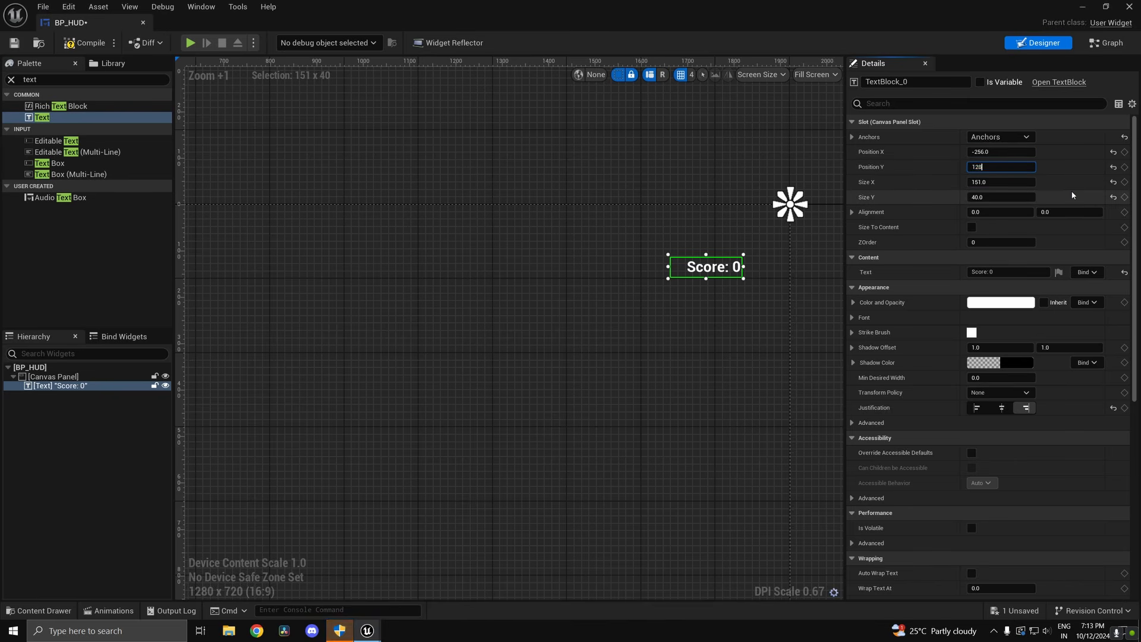
{"action": "type", "text": "128"}
{"action": "key", "text": "Return"}
- Enlarge the score text box toward its lower-left corner to about 274 x 105
{"action": "left_click", "coordinate": [586, 217]}
{"action": "scroll", "coordinate": [675, 273], "scroll_direction": "down", "scroll_amount": 4}
{"action": "right_click_drag", "start_coordinate": [675, 272], "coordinate": [721, 293]}
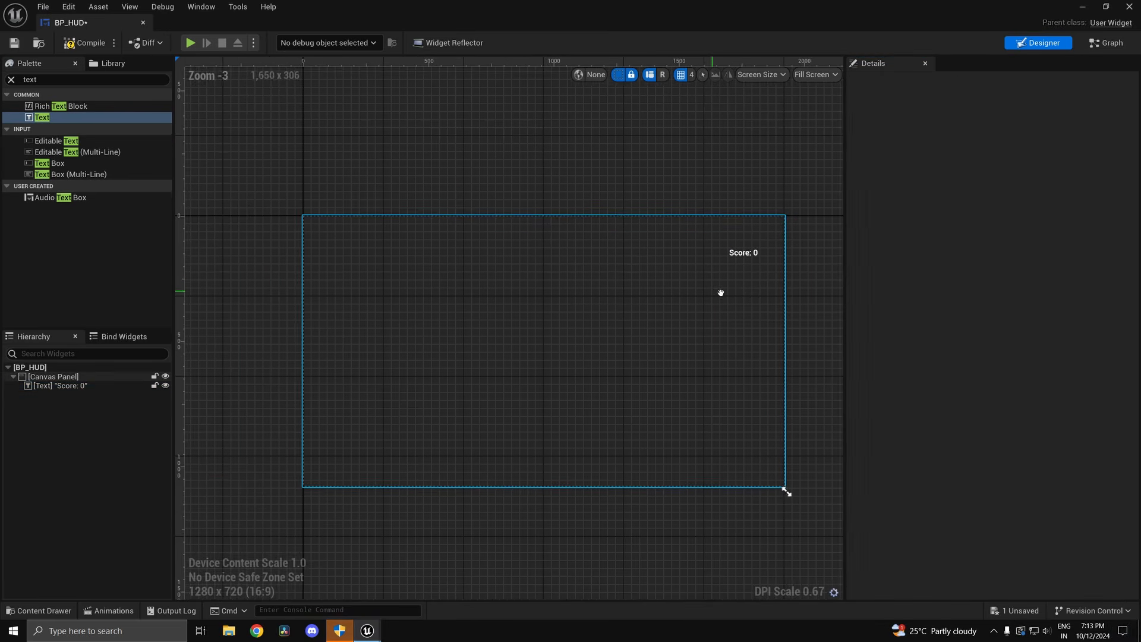
{"action": "scroll", "coordinate": [720, 292], "scroll_direction": "up", "scroll_amount": 4}
{"action": "left_click", "coordinate": [771, 255]}
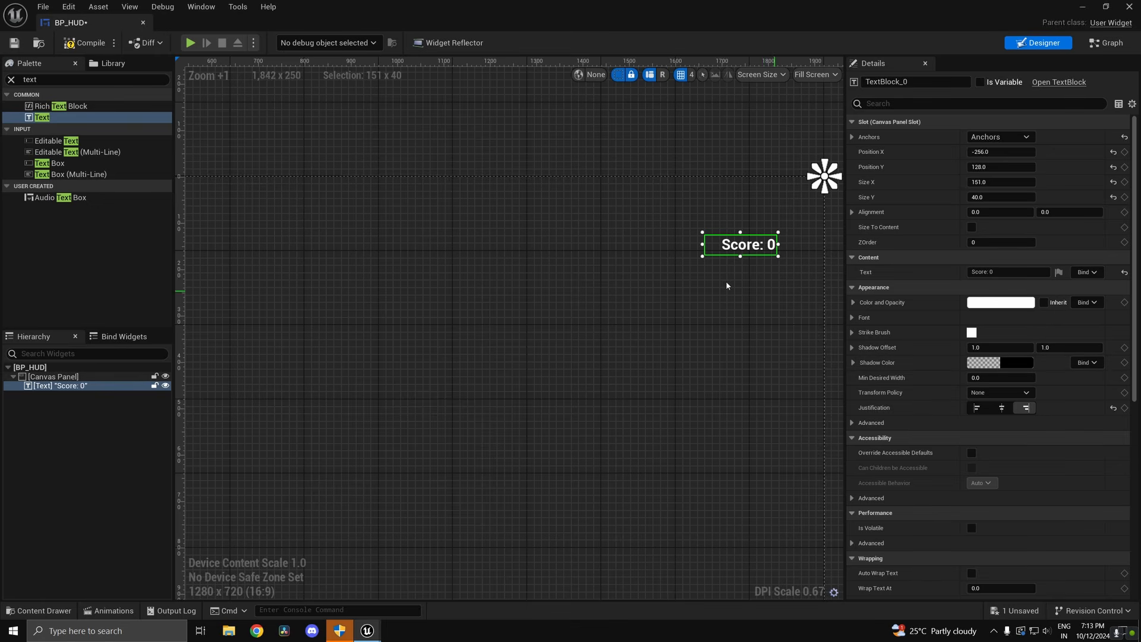
{"action": "left_click_drag", "start_coordinate": [703, 257], "coordinate": [645, 287]}
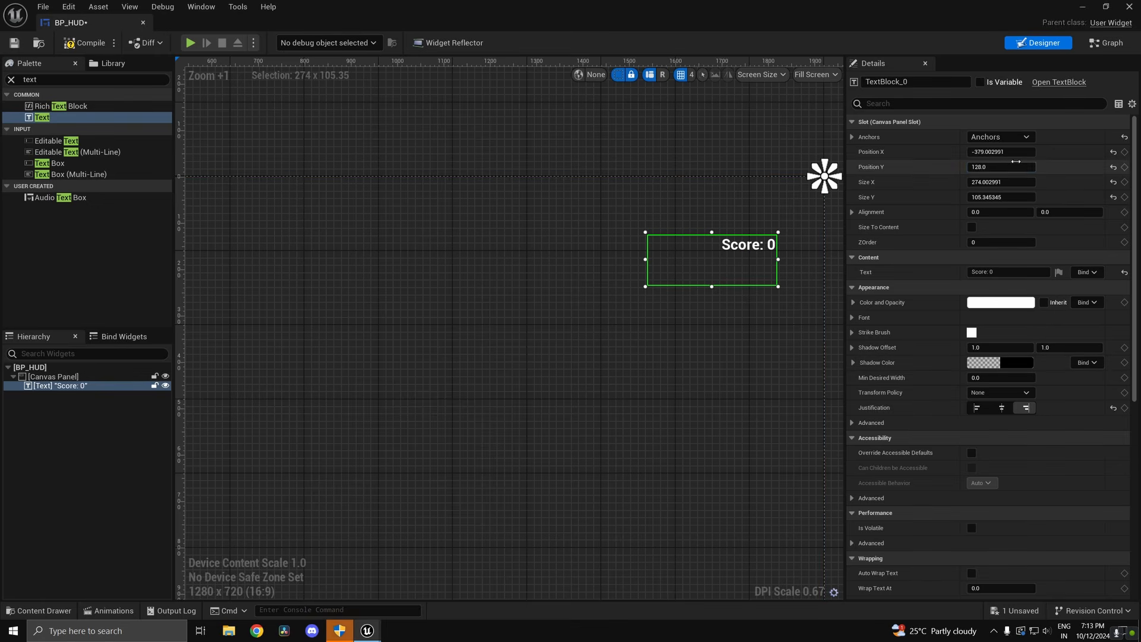
- Set the score text's position to X -384 and Y 64, and save the widget
{"action": "left_click", "coordinate": [987, 152]}
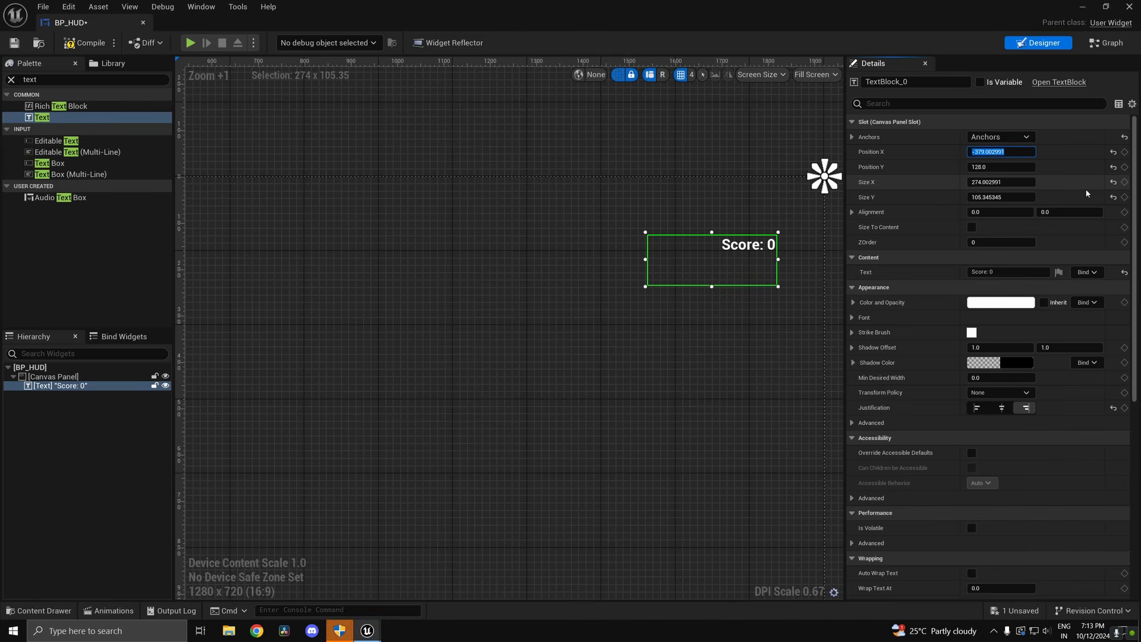
{"action": "type", "text": "-384"}
{"action": "key", "text": "Return"}
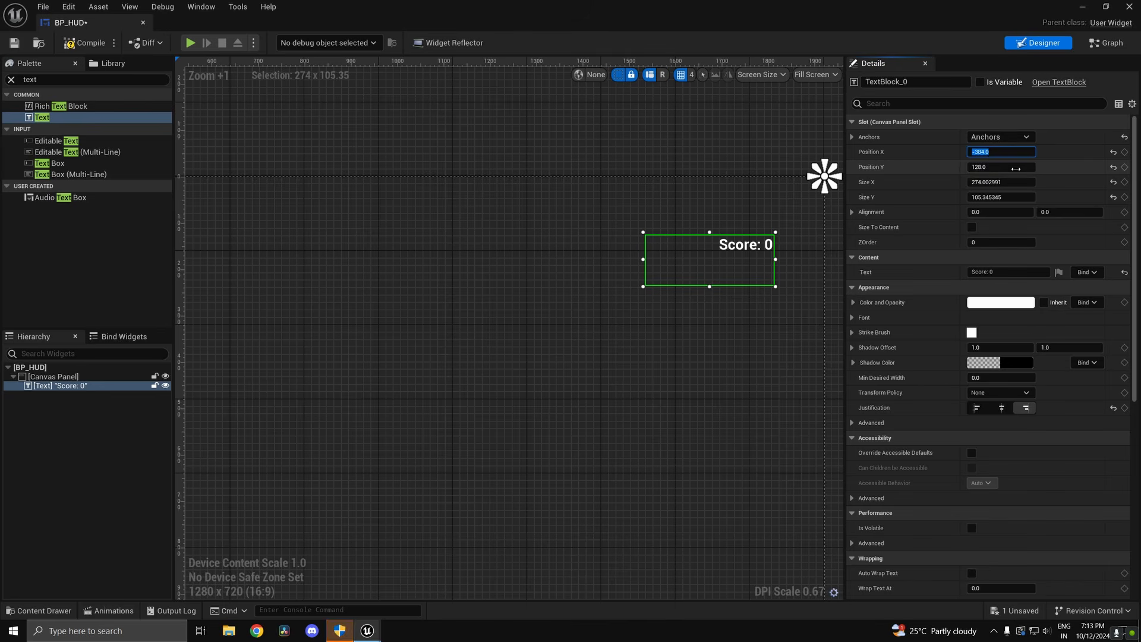
{"action": "left_click", "coordinate": [1013, 167]}
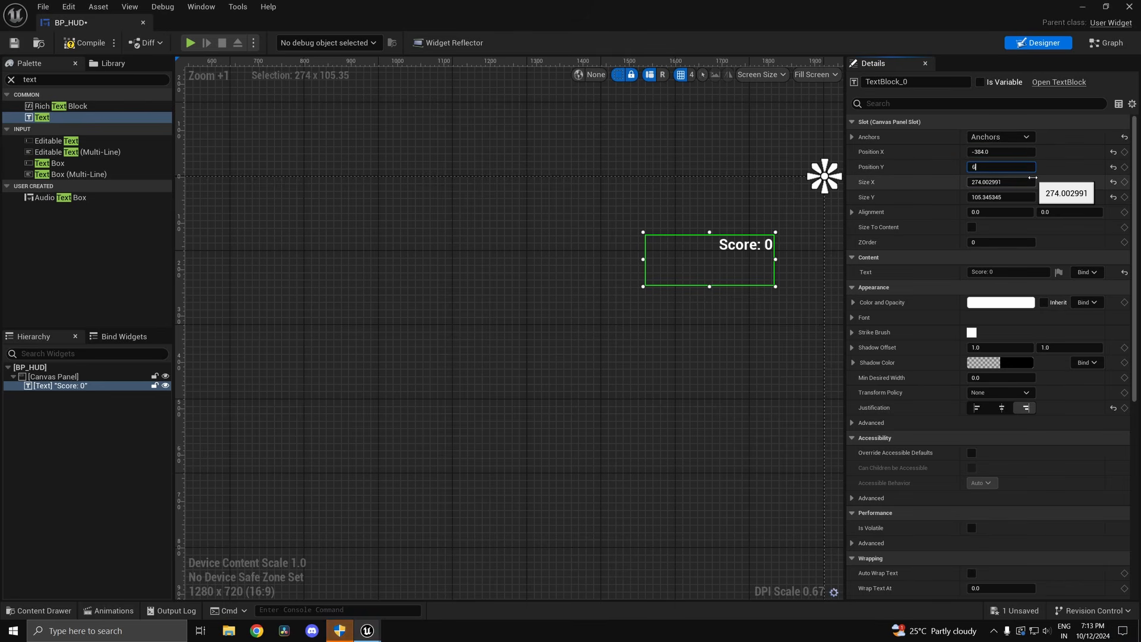
{"action": "key", "text": "Return"}
{"action": "key", "text": "shift+Tab"}
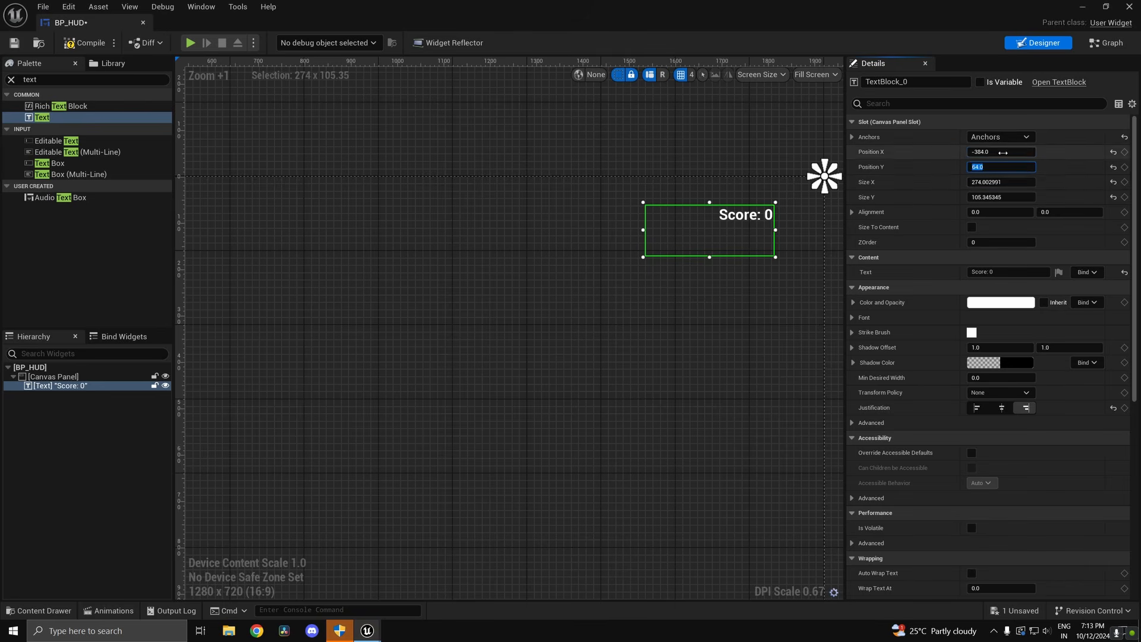
{"action": "left_click", "coordinate": [1014, 137]}
{"action": "left_click", "coordinate": [1016, 139]}
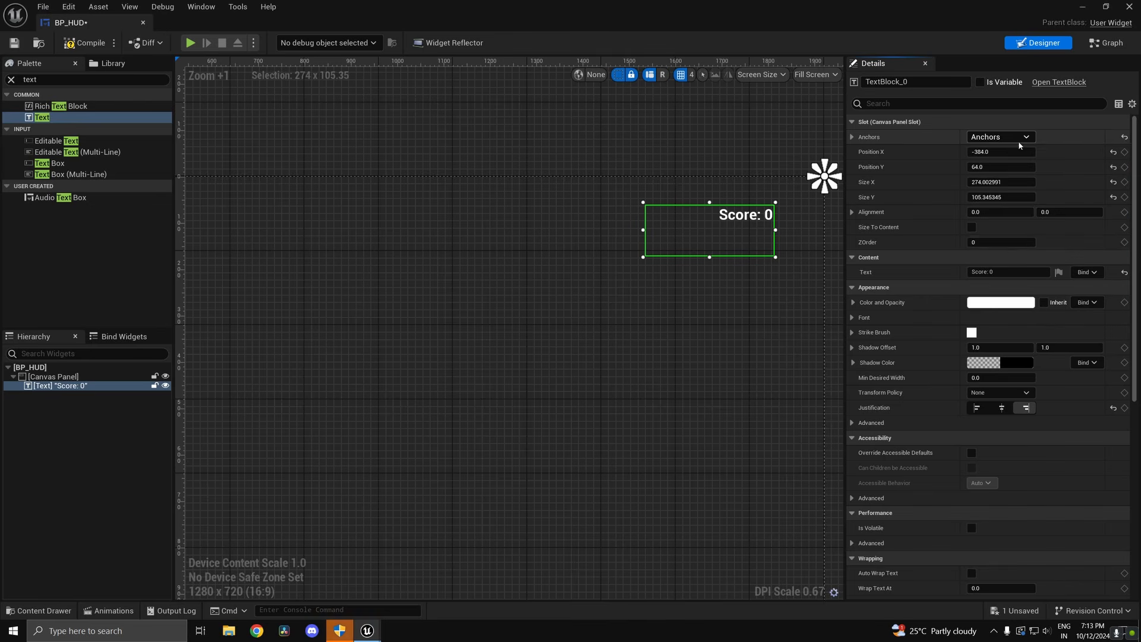
{"action": "key", "text": "ctrl+s"}
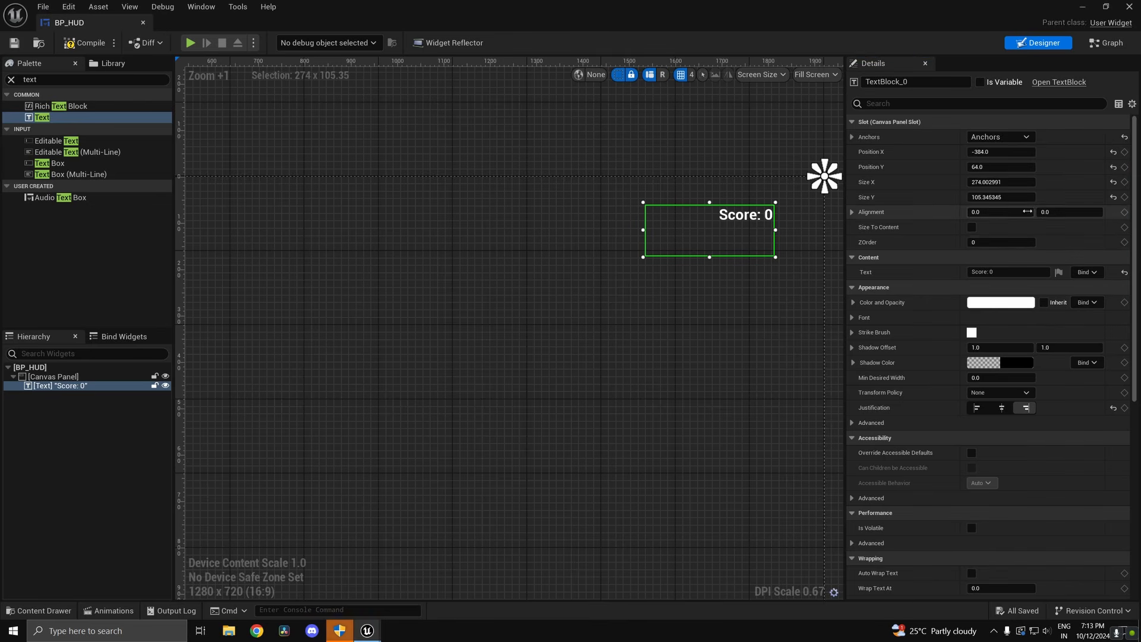
- Set the score text's X alignment to 1 and its X position to -64, and save the widget
{"action": "left_click", "coordinate": [989, 212]}
{"action": "type", "text": "1"}
{"action": "key", "text": "Return"}
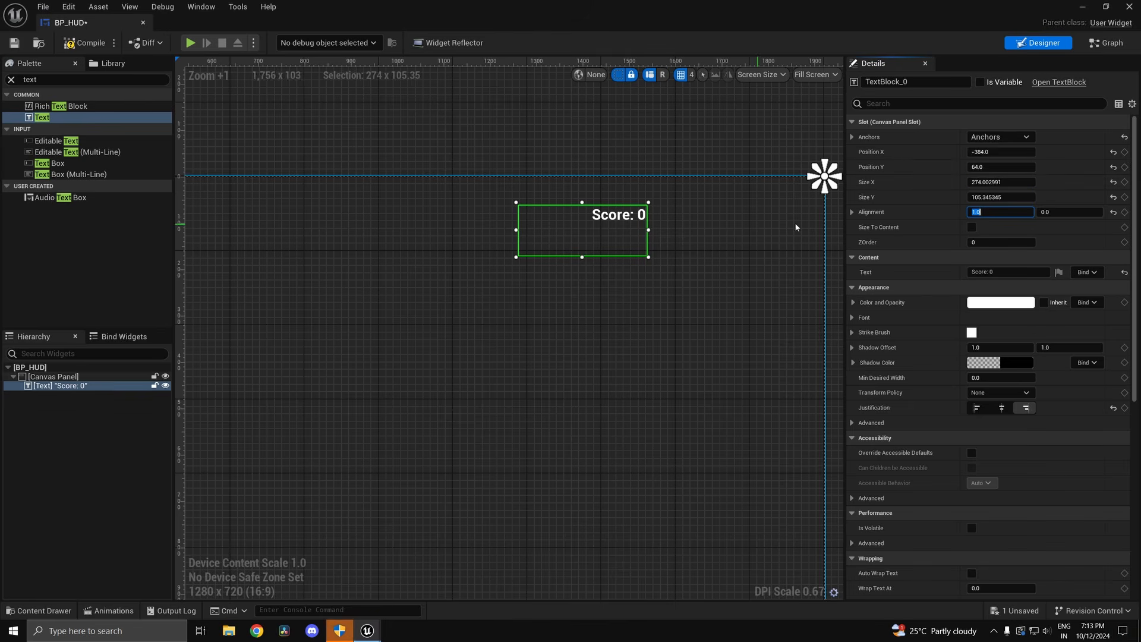
{"action": "left_click", "coordinate": [1012, 153]}
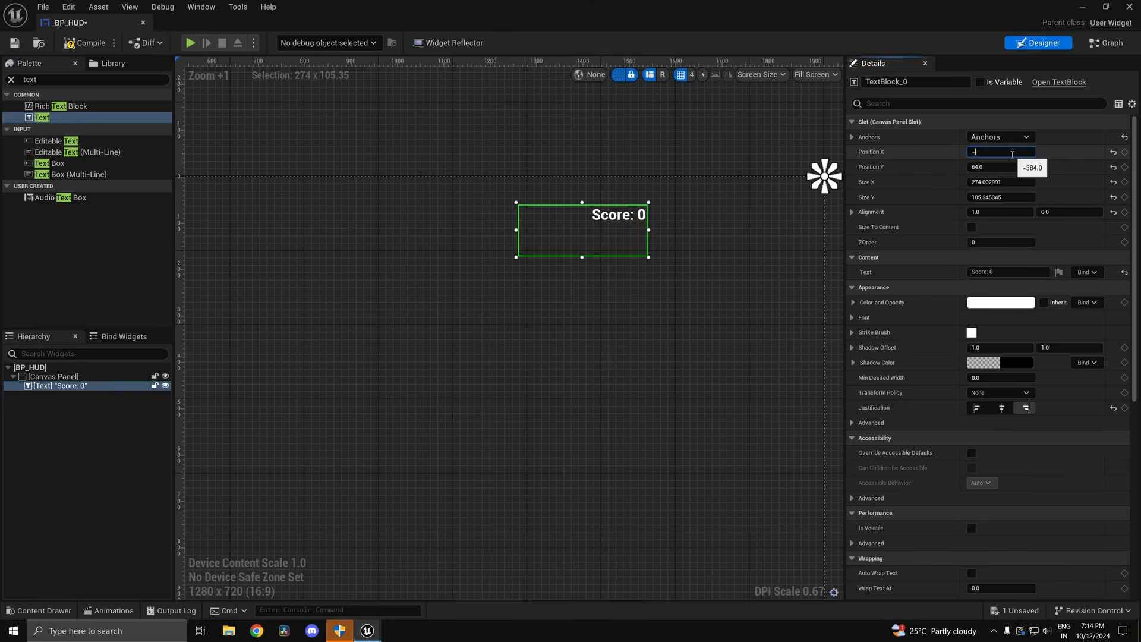
{"action": "type", "text": "-128.0"}
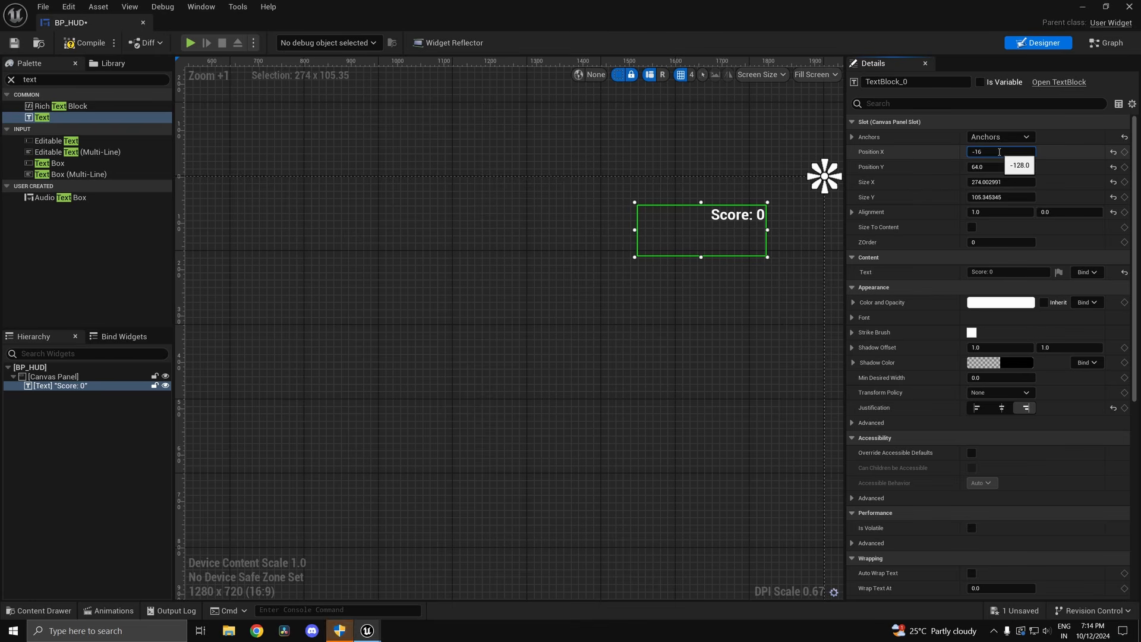
{"action": "type", "text": "-64"}
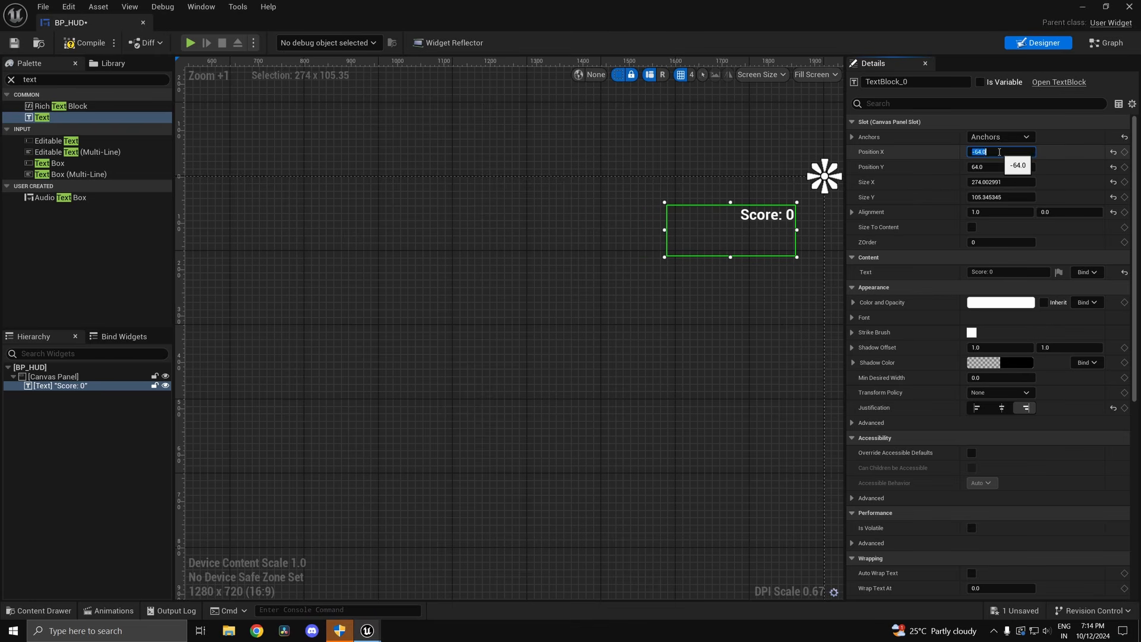
{"action": "key", "text": "Return"}
{"action": "key", "text": "ctrl+s"}
{"action": "scroll", "coordinate": [721, 214], "scroll_direction": "down", "scroll_amount": 4}
{"action": "scroll", "coordinate": [749, 244], "scroll_direction": "up", "scroll_amount": 3}
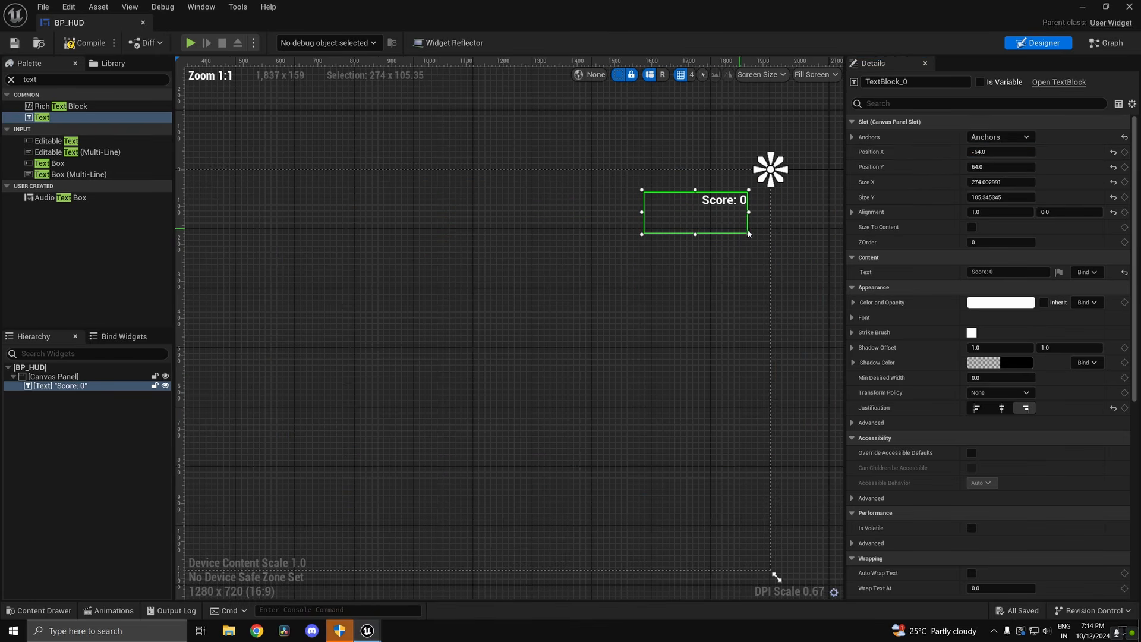
- Set the score text's font size to 45 and its typeface to Regular
{"action": "left_click", "coordinate": [852, 318]}
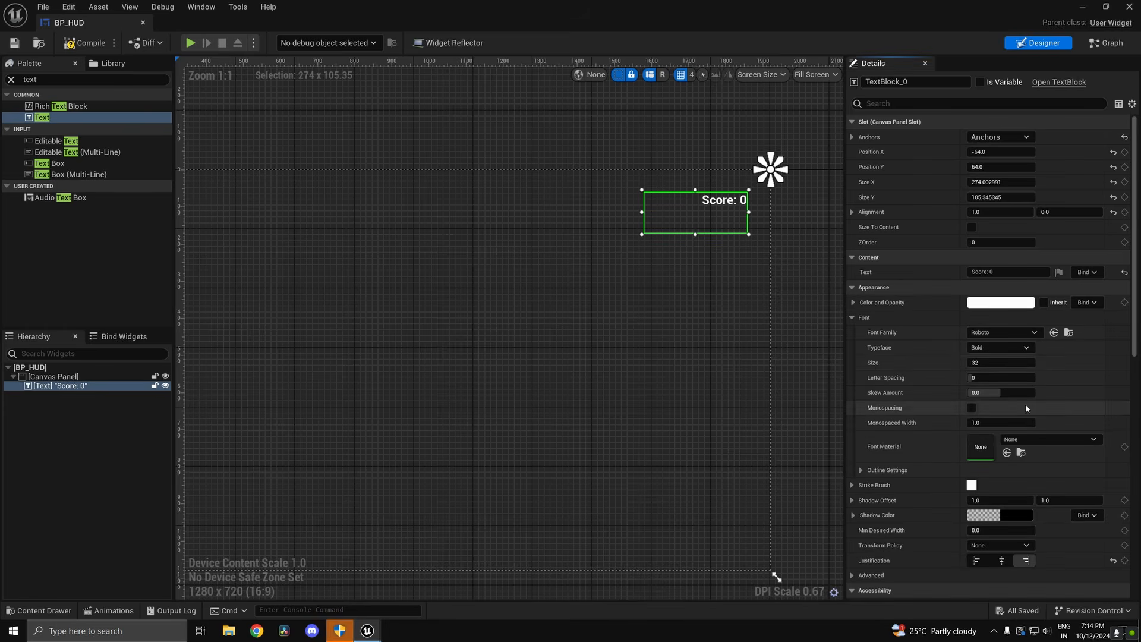
{"action": "left_click", "coordinate": [1005, 362]}
{"action": "type", "text": "45"}
{"action": "key", "text": "Return"}
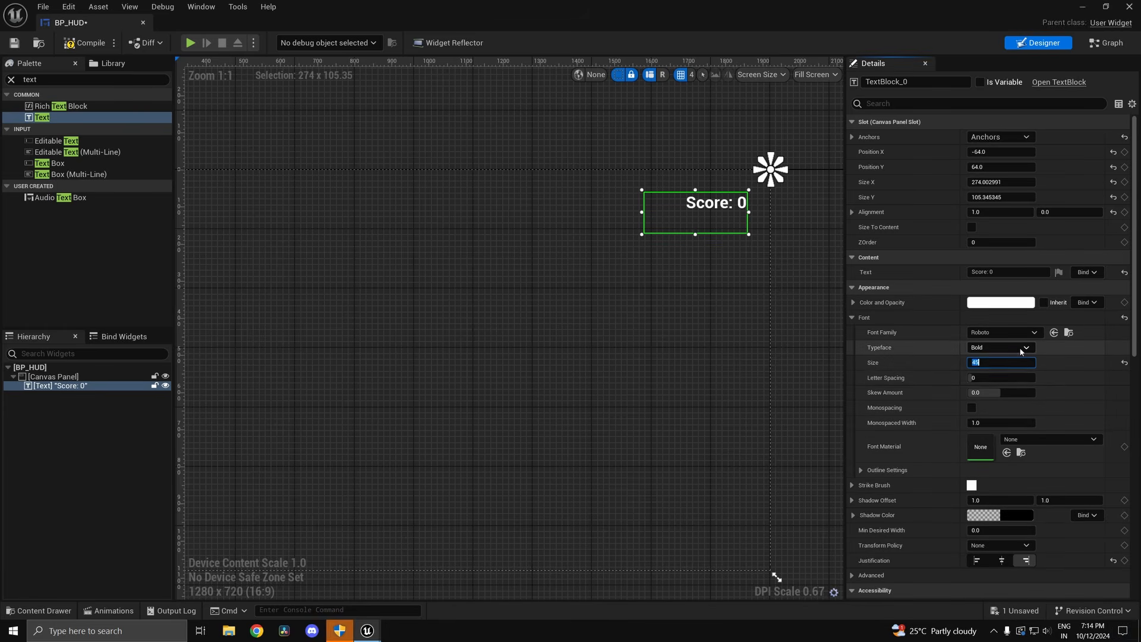
{"action": "left_click", "coordinate": [1001, 347]}
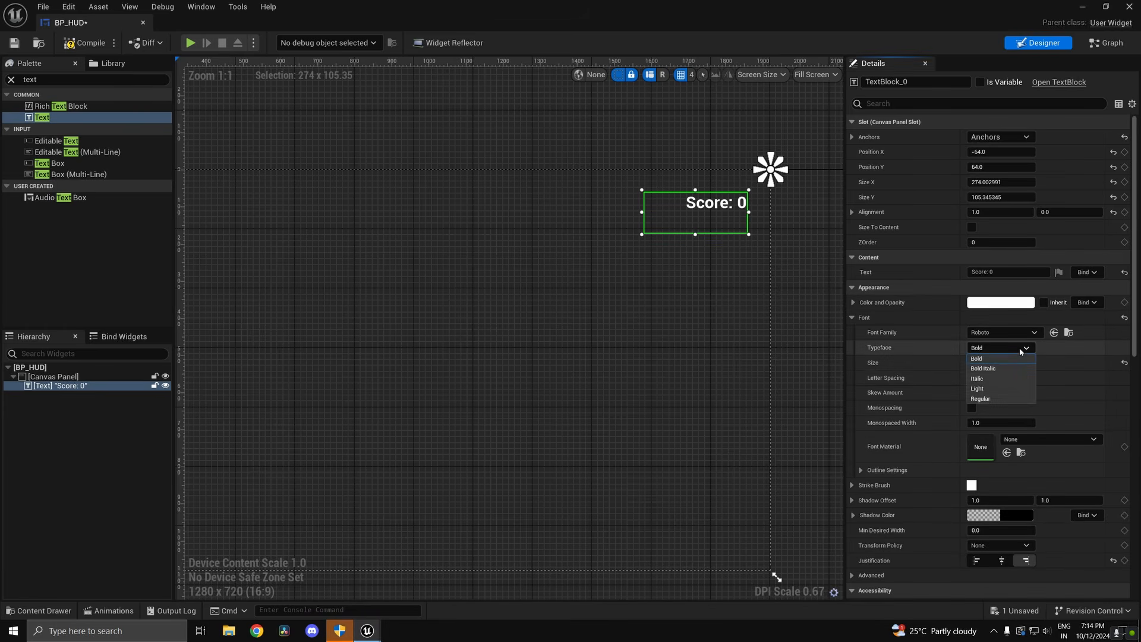
{"action": "left_click", "coordinate": [997, 389]}
{"action": "left_click", "coordinate": [624, 337]}
{"action": "scroll", "coordinate": [757, 234], "scroll_direction": "down", "scroll_amount": 2}
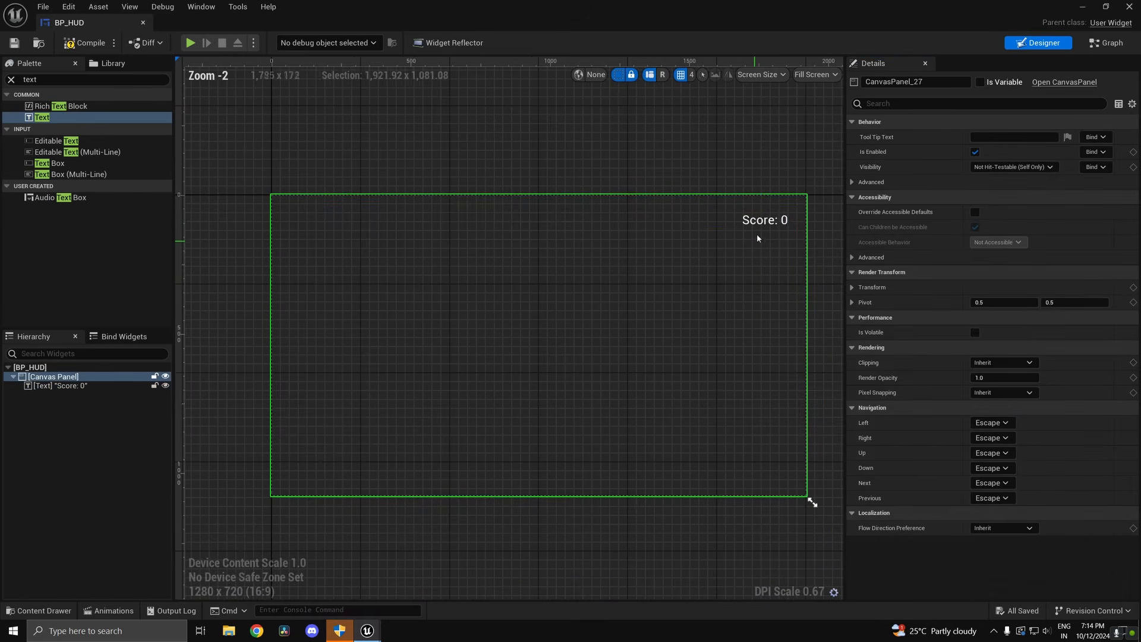
- Expose the score text block as a variable and open the widget's event graph
{"action": "left_click", "coordinate": [752, 235]}
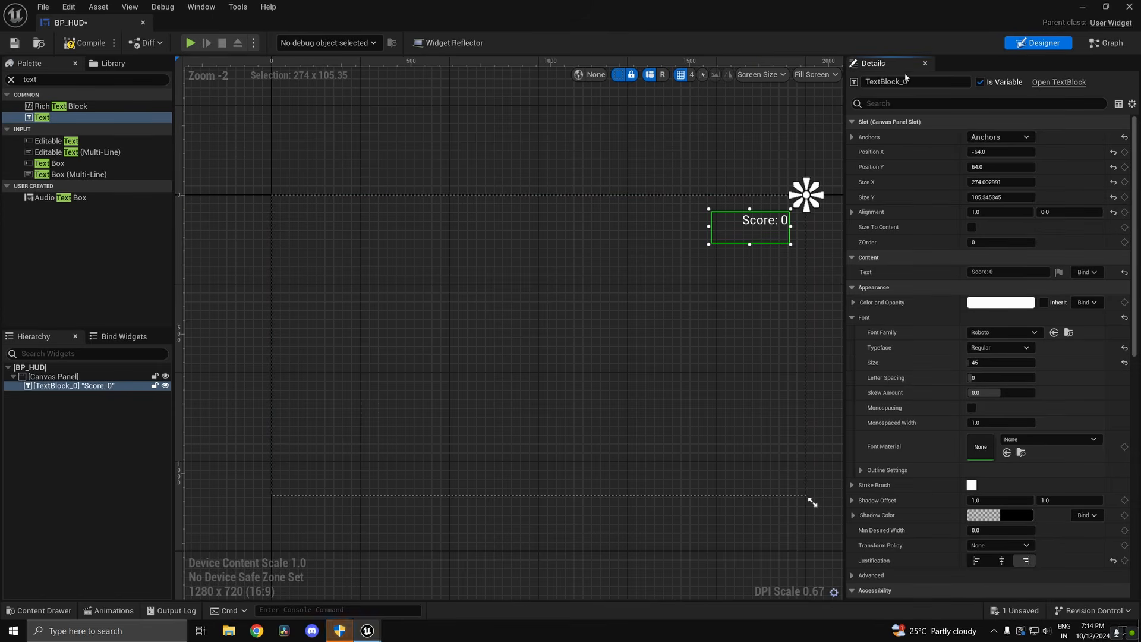
{"action": "left_click", "coordinate": [1093, 46]}
- Delete the default Event Tick, Event Pre Construct and Event Construct nodes from the event graph
{"action": "left_click", "coordinate": [654, 443]}
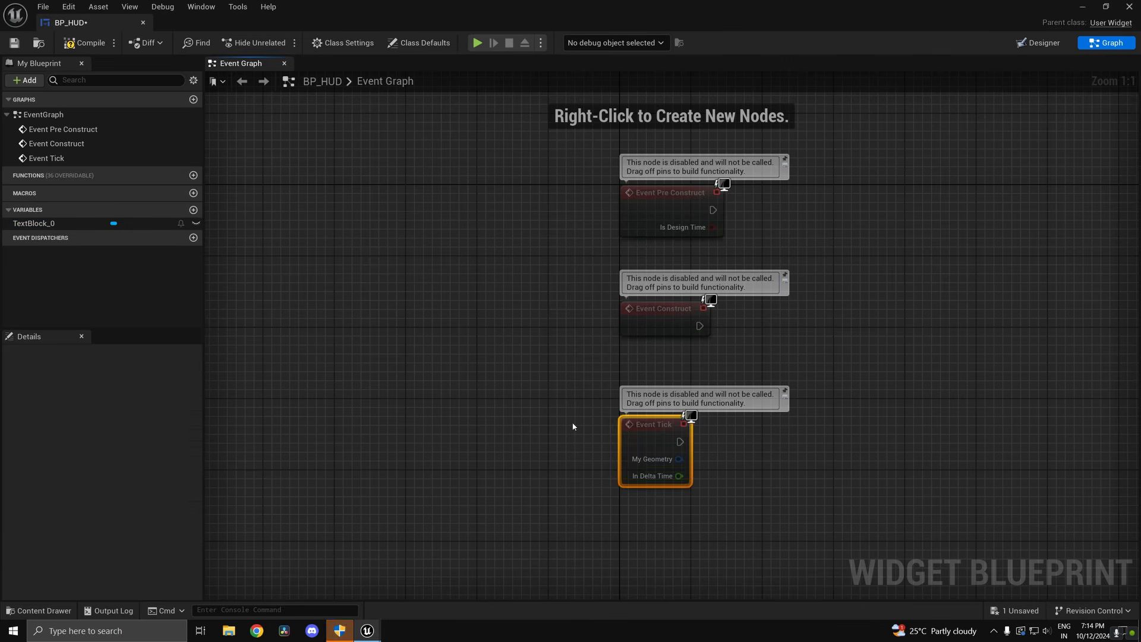
{"action": "key", "text": "Delete"}
{"action": "left_click", "coordinate": [672, 208]}
{"action": "key", "text": "Delete"}
{"action": "left_click", "coordinate": [676, 328]}
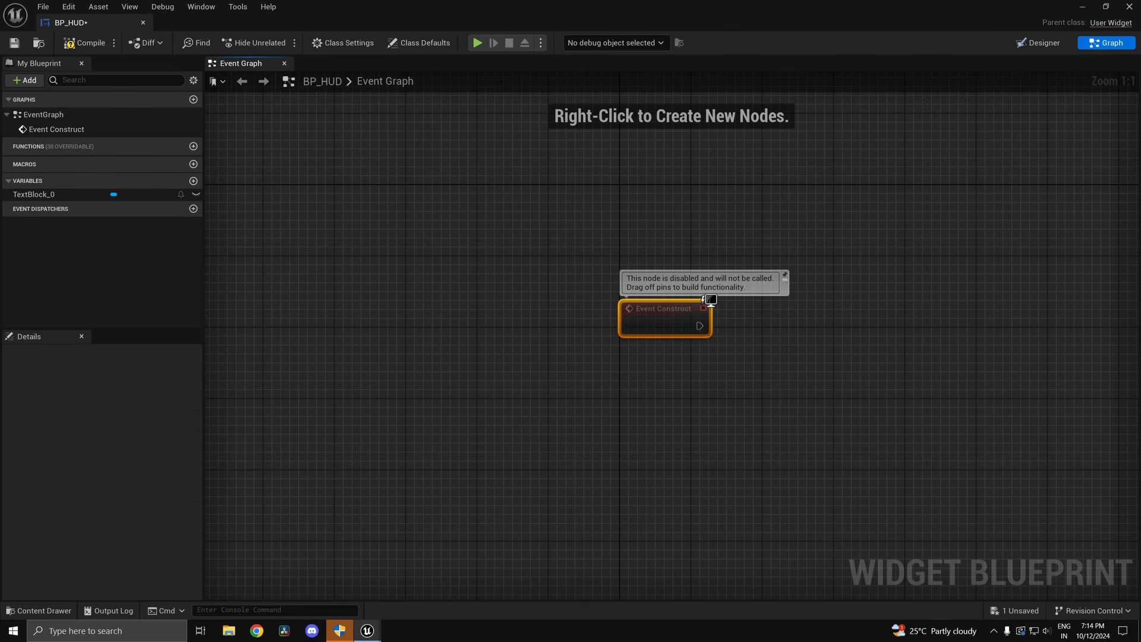
{"action": "right_click_drag", "start_coordinate": [676, 328], "coordinate": [535, 243]}
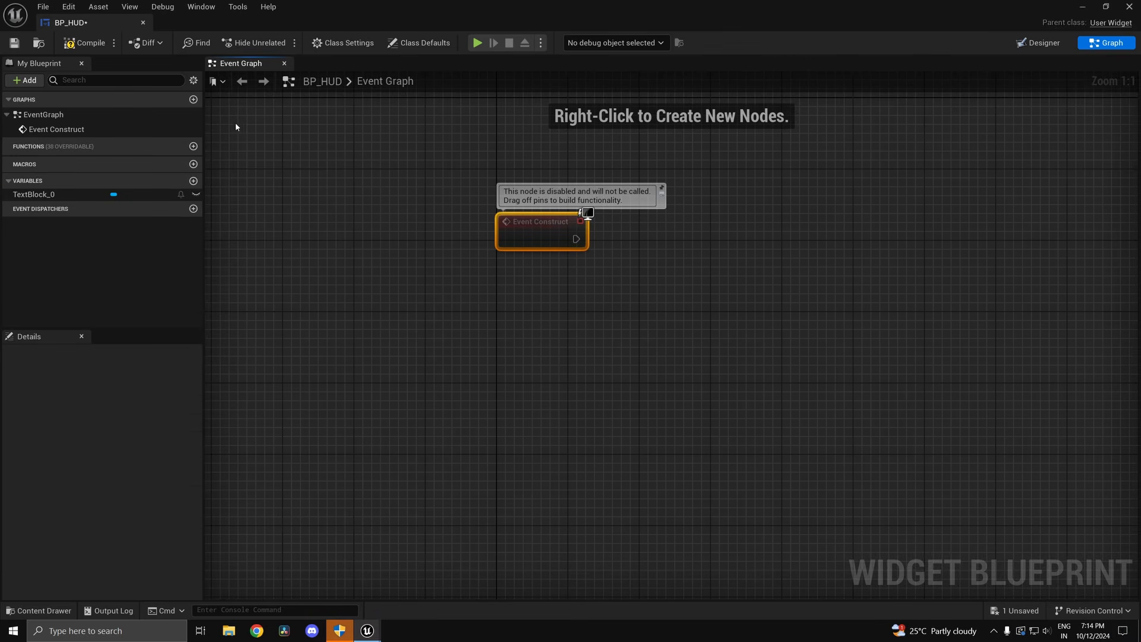
{"action": "key", "text": "Delete"}
- Add a custom event named UpdateScore to the event graph, compile the widget, and reposition the event node
{"action": "right_click", "coordinate": [537, 349]}
{"action": "type", "text": "cust"}
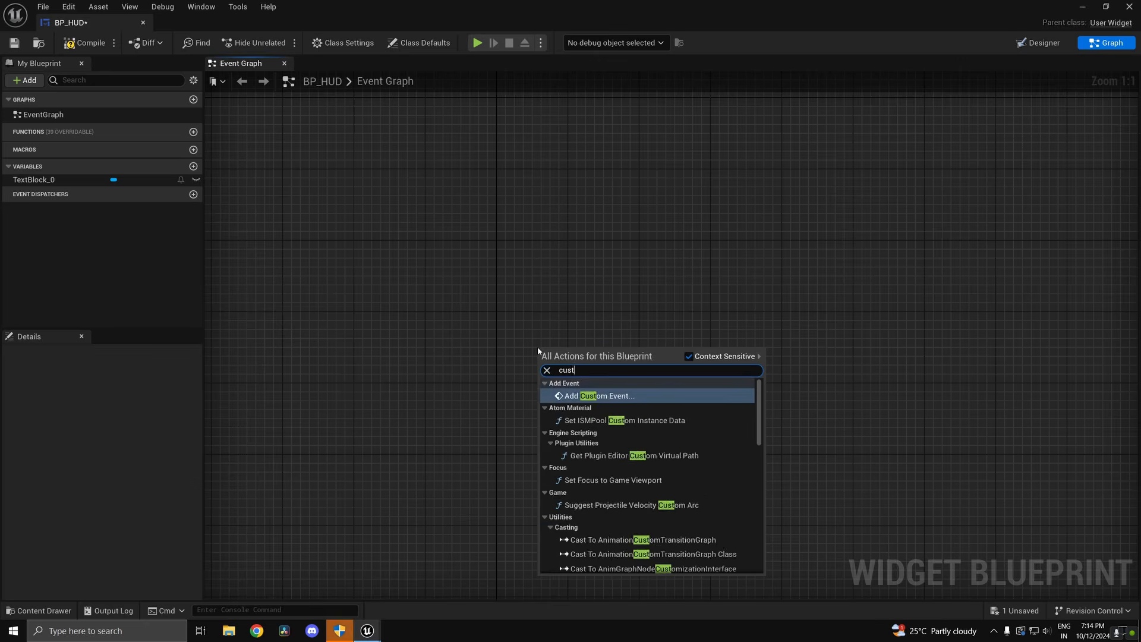
{"action": "key", "text": "Return"}
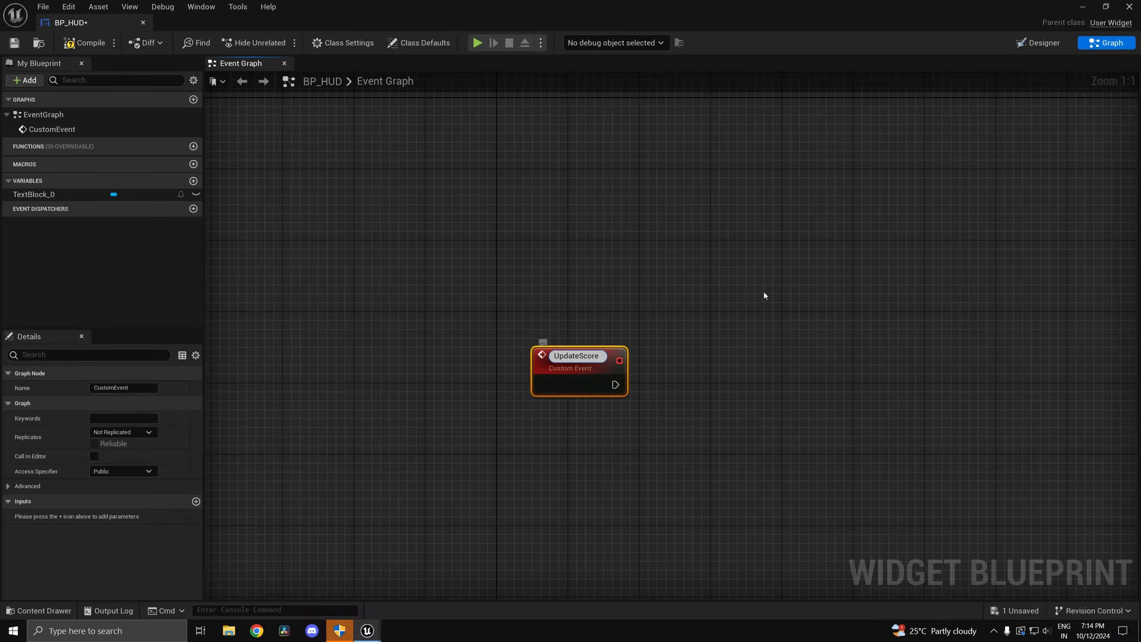
{"action": "key", "text": "Return"}
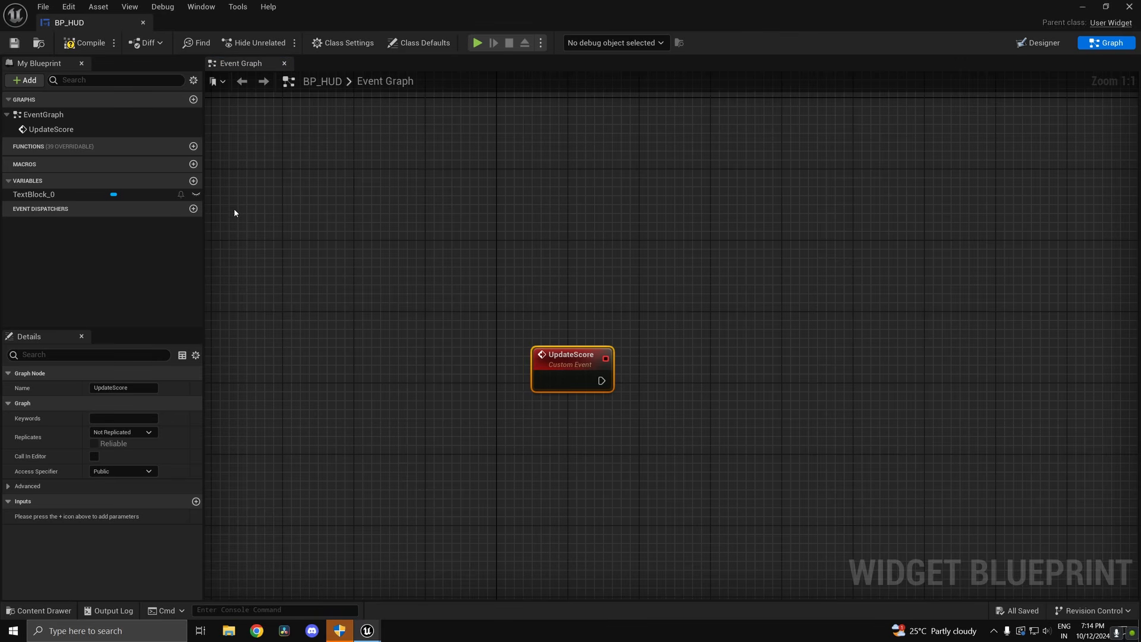
{"action": "left_click", "coordinate": [84, 43]}
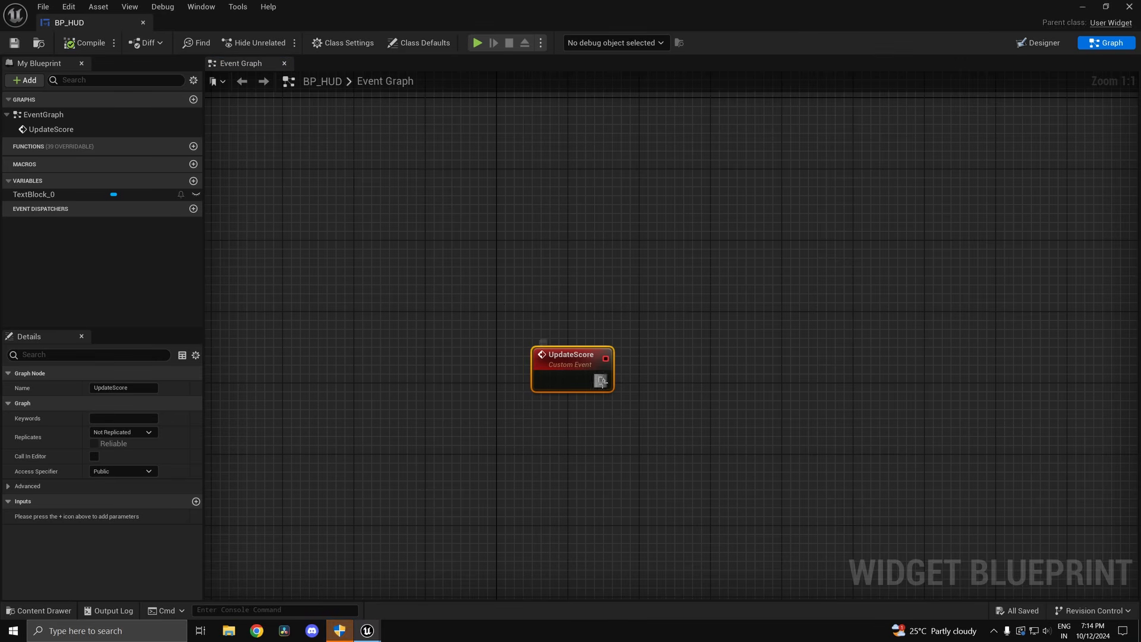
{"action": "left_click_drag", "start_coordinate": [600, 381], "coordinate": [529, 309]}
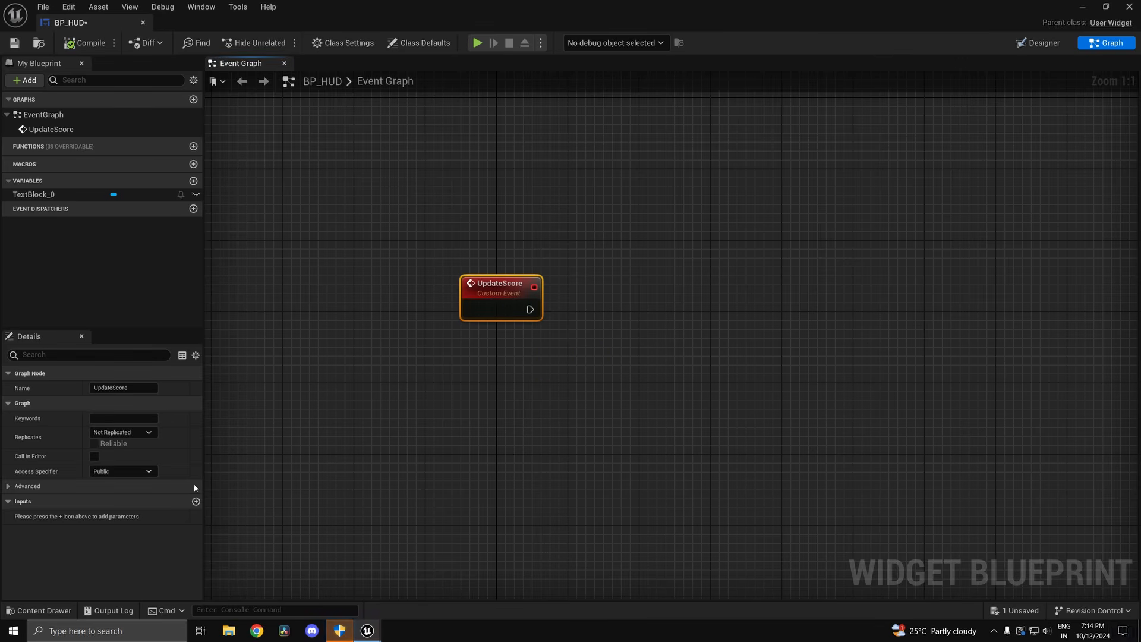
- Add an Integer input named NewScore to the UpdateScore event
{"action": "left_click", "coordinate": [195, 501]}
{"action": "left_click", "coordinate": [118, 516]}
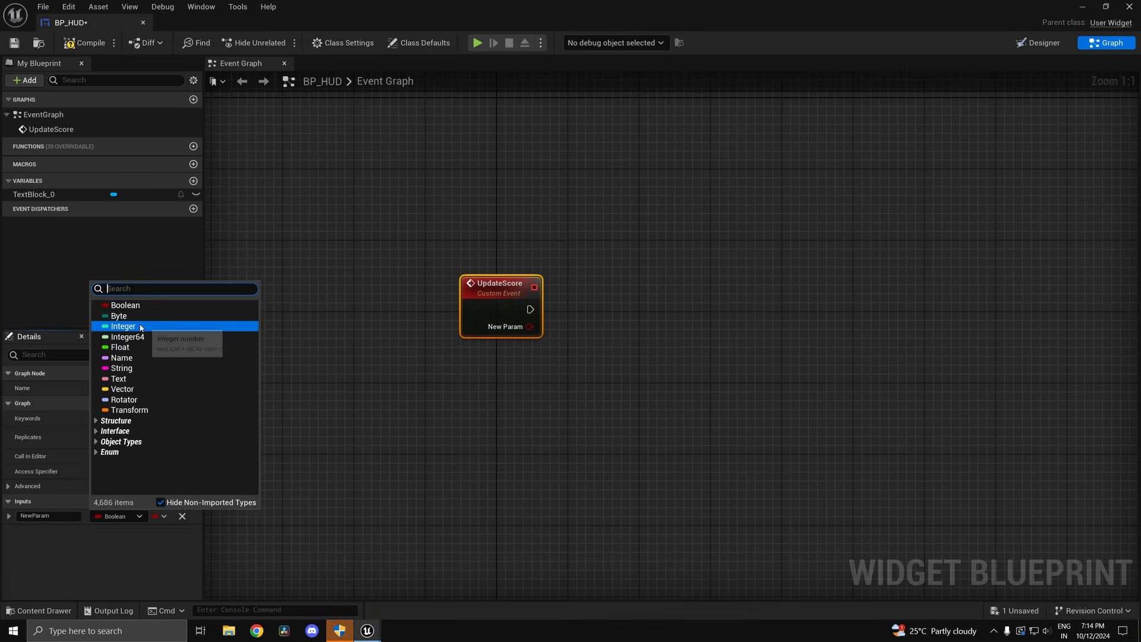
{"action": "left_click", "coordinate": [141, 328]}
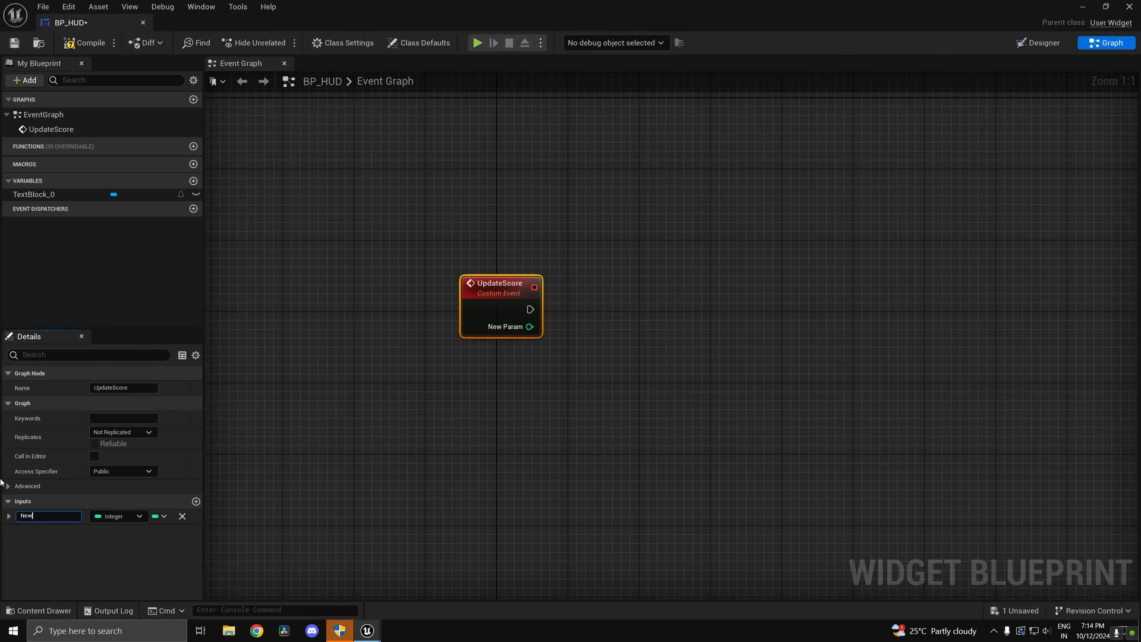
{"action": "type", "text": "NewScore"}
{"action": "key", "text": "Return"}
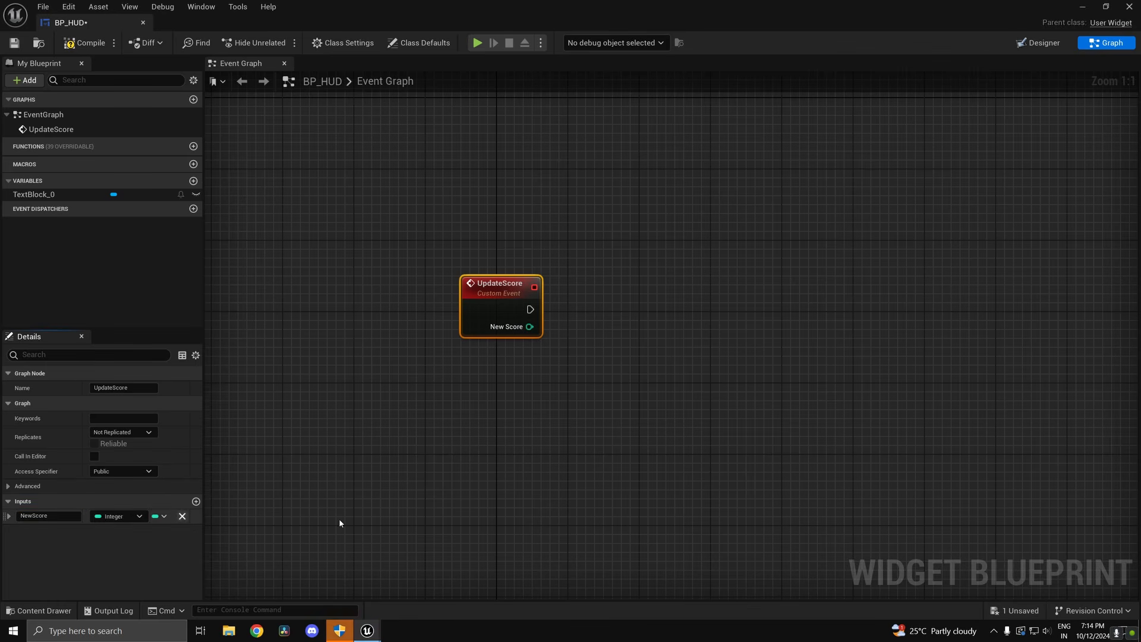
- Add a reference to TextBlock_0 and create a SetText (Text) node that targets it
{"action": "left_click_drag", "start_coordinate": [34, 194], "coordinate": [660, 292]}
{"action": "type", "text": "set text"}
{"action": "key", "text": "Return"}
- Feed the SetText node's In Text from a Format Text node with the format "Score: {Points}"
{"action": "left_click_drag", "start_coordinate": [659, 354], "coordinate": [641, 385]}
{"action": "type", "text": "form"}
{"action": "key", "text": "Return"}
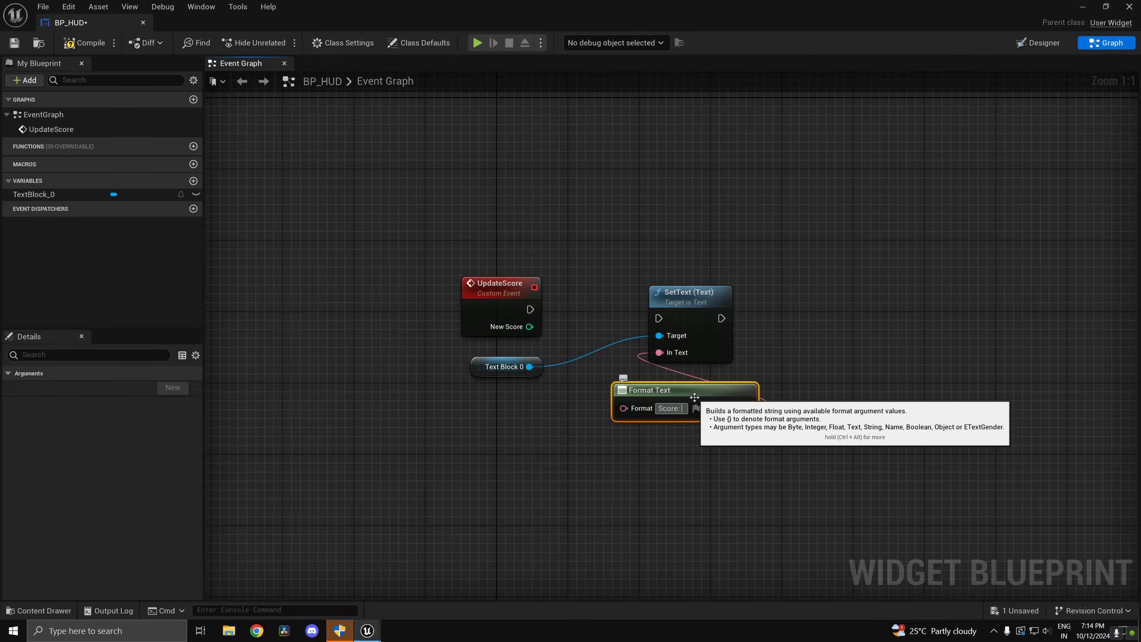
{"action": "type", "text": "Score: {Poi"}
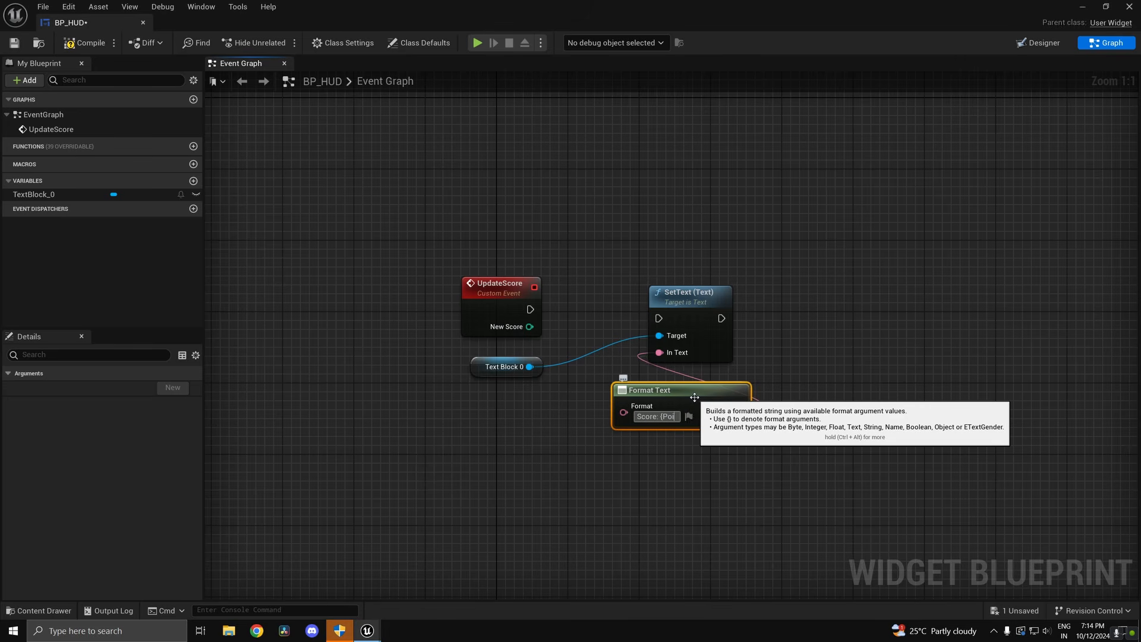
{"action": "type", "text": "nts}"}
{"action": "key", "text": "Return"}
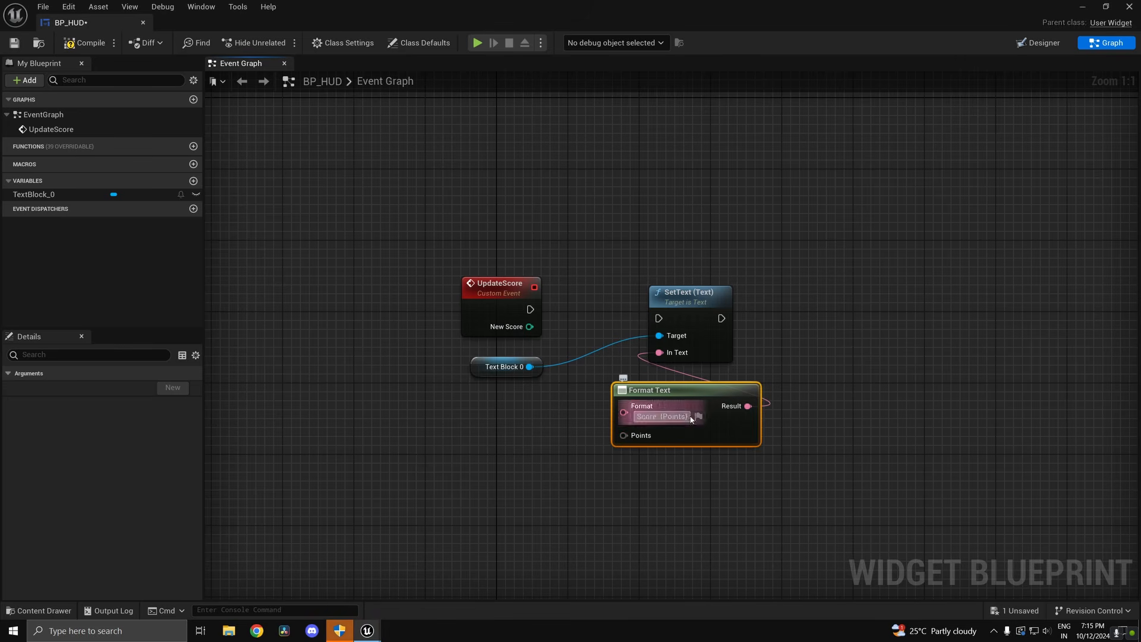
- Wire UpdateScore's execution to SetText and New Score to the Points argument, arrange the nodes neatly, and save the widget
{"action": "left_click_drag", "start_coordinate": [675, 407], "coordinate": [541, 433]}
{"action": "left_click_drag", "start_coordinate": [656, 322], "coordinate": [520, 315]}
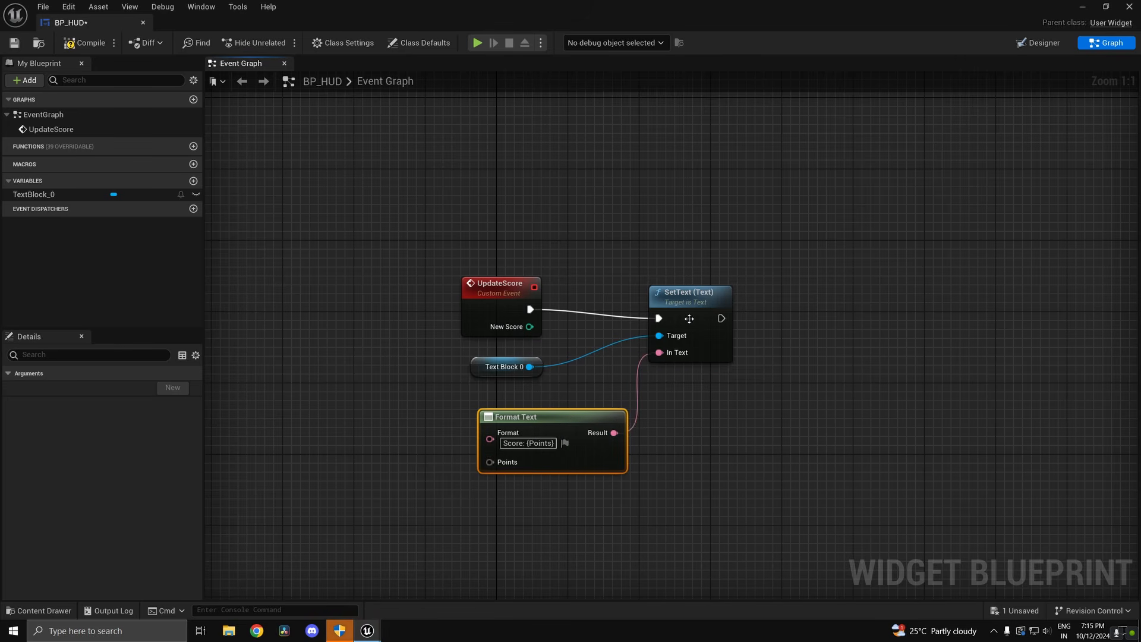
{"action": "left_click_drag", "start_coordinate": [689, 318], "coordinate": [849, 310]}
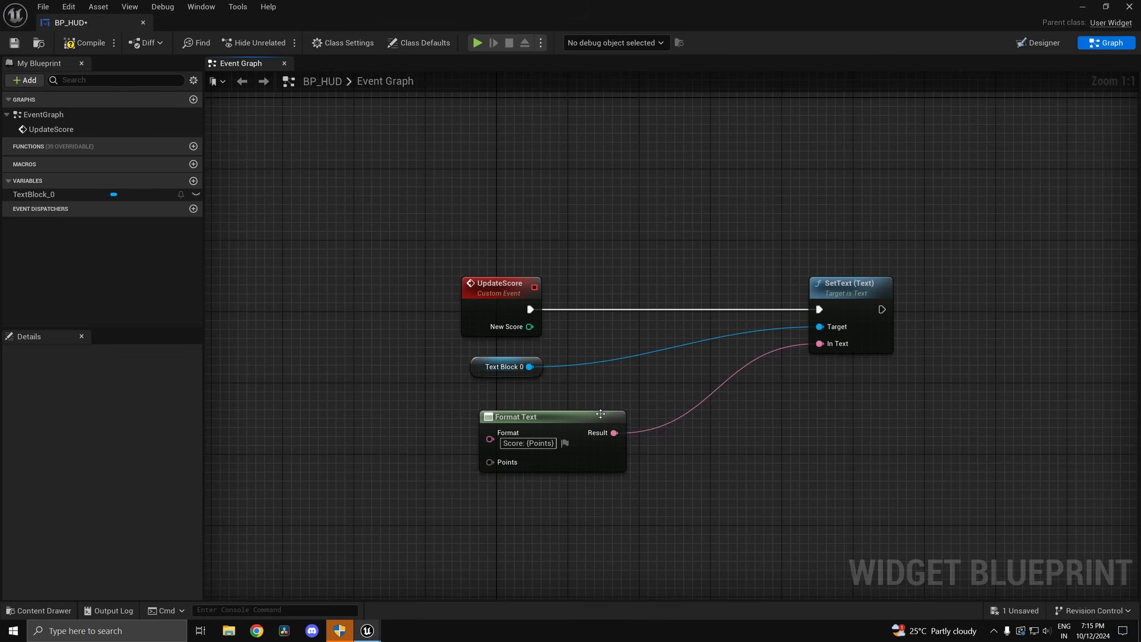
{"action": "left_click_drag", "start_coordinate": [565, 416], "coordinate": [745, 375]}
{"action": "left_click_drag", "start_coordinate": [668, 418], "coordinate": [529, 328]}
{"action": "left_click_drag", "start_coordinate": [721, 376], "coordinate": [676, 377]}
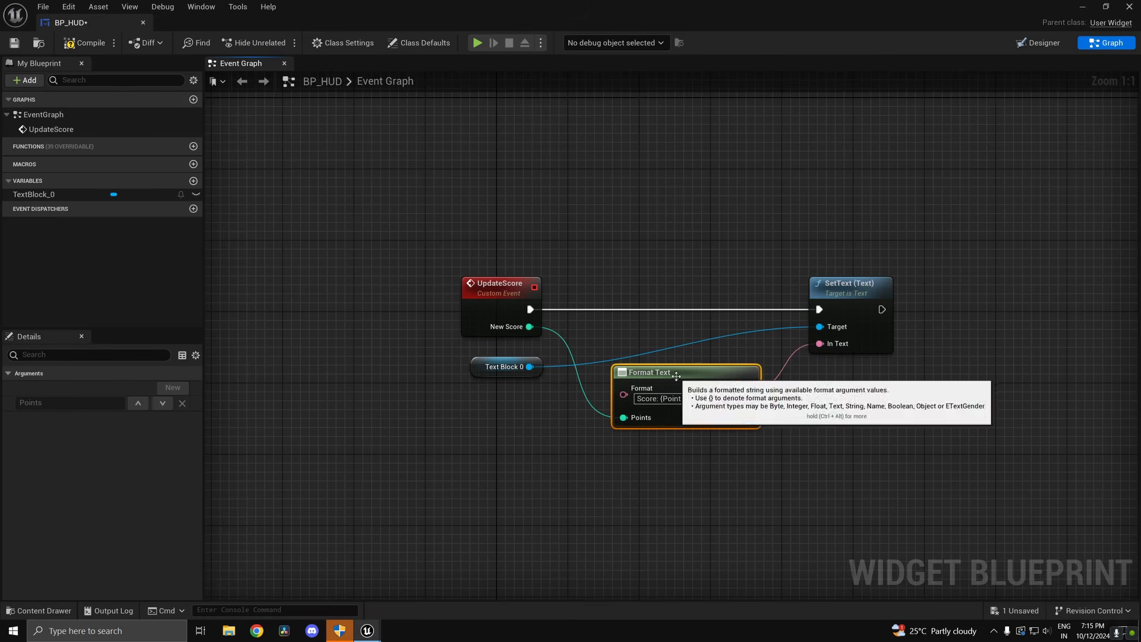
{"action": "left_click_drag", "start_coordinate": [847, 284], "coordinate": [855, 284]}
{"action": "key", "text": "ctrl+s"}
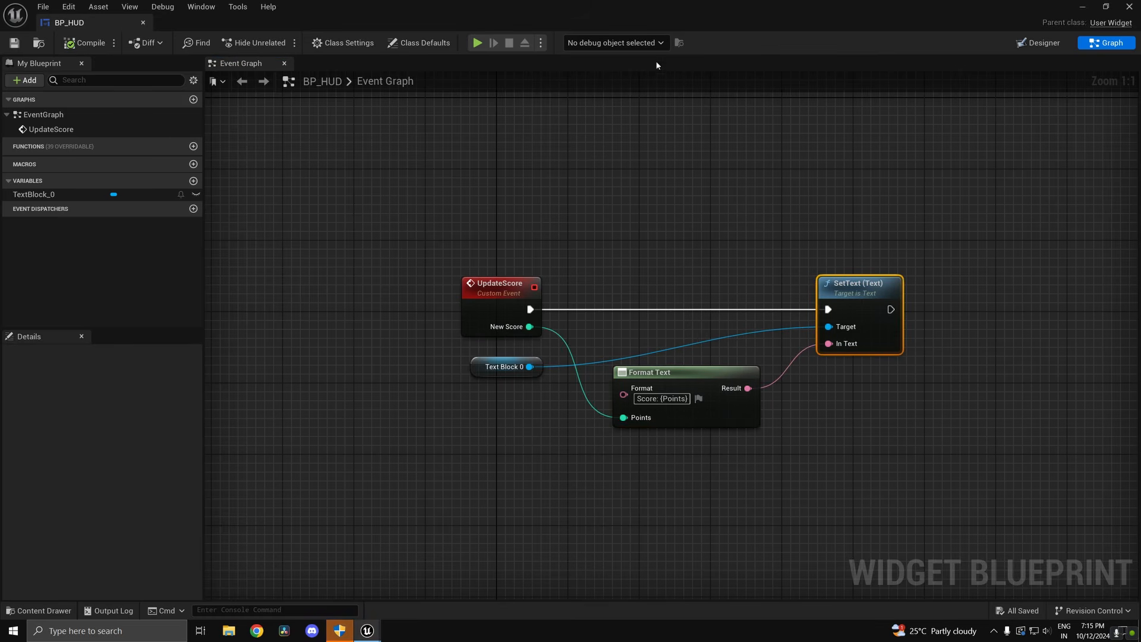
- Rename the UpdateScore event to UpdateScoreInHUD
{"action": "left_click", "coordinate": [514, 287]}
{"action": "key", "text": "F2"}
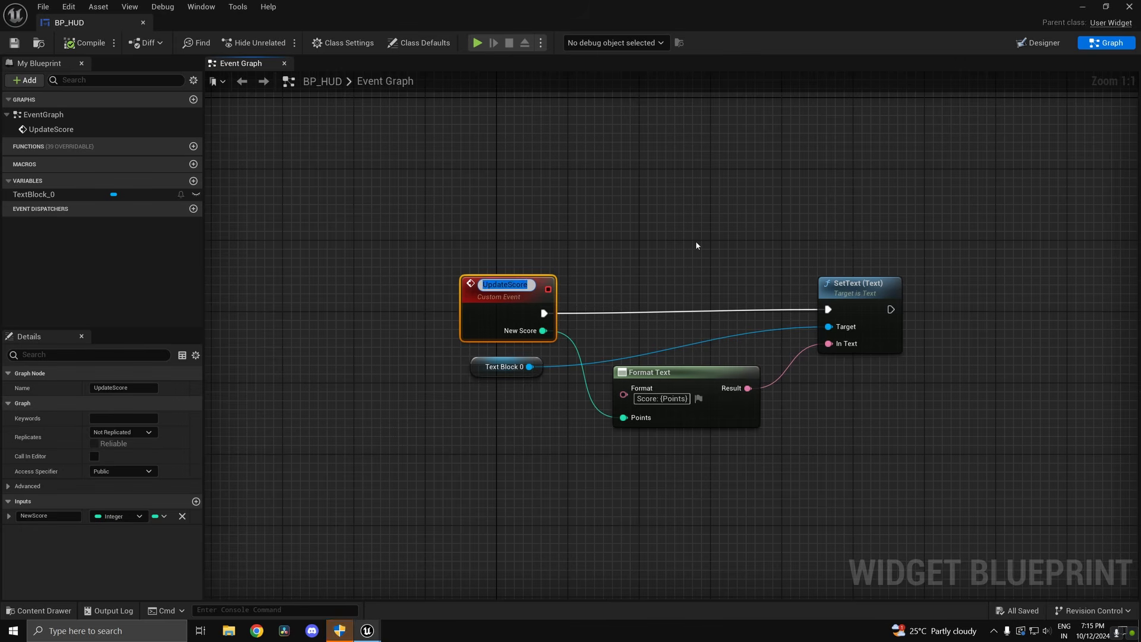
{"action": "key", "text": "Right"}
{"action": "type", "text": "InHUD"}
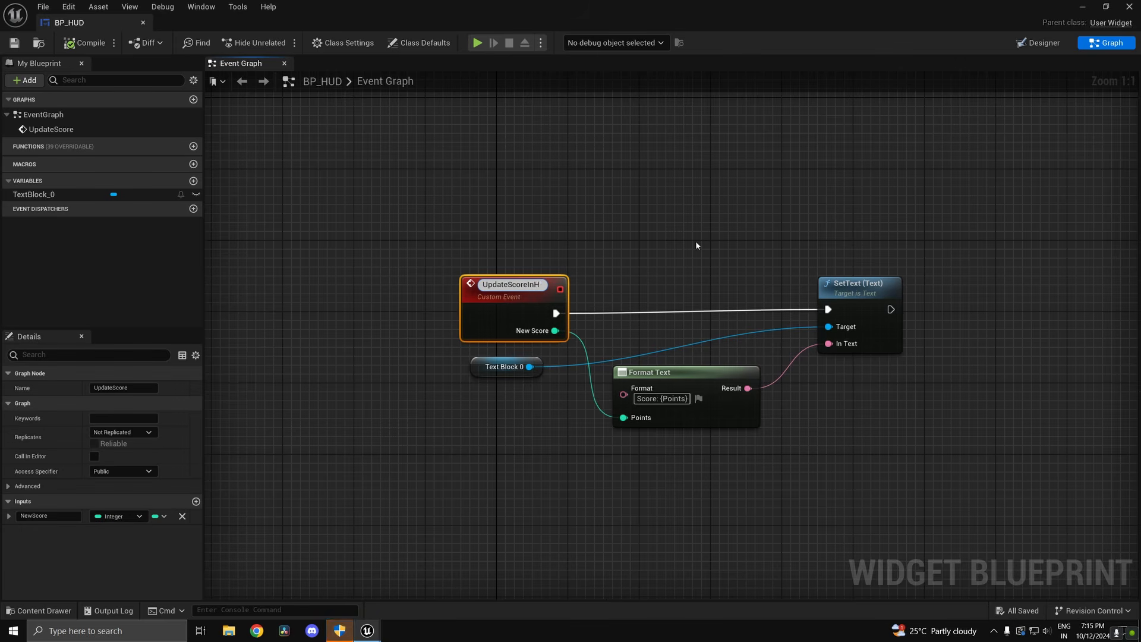
{"action": "key", "text": "Return"}
- Close the HUD widget editor and open BP_PacmanGameMode from the Blueprints folder
{"action": "left_click", "coordinate": [1130, 6]}
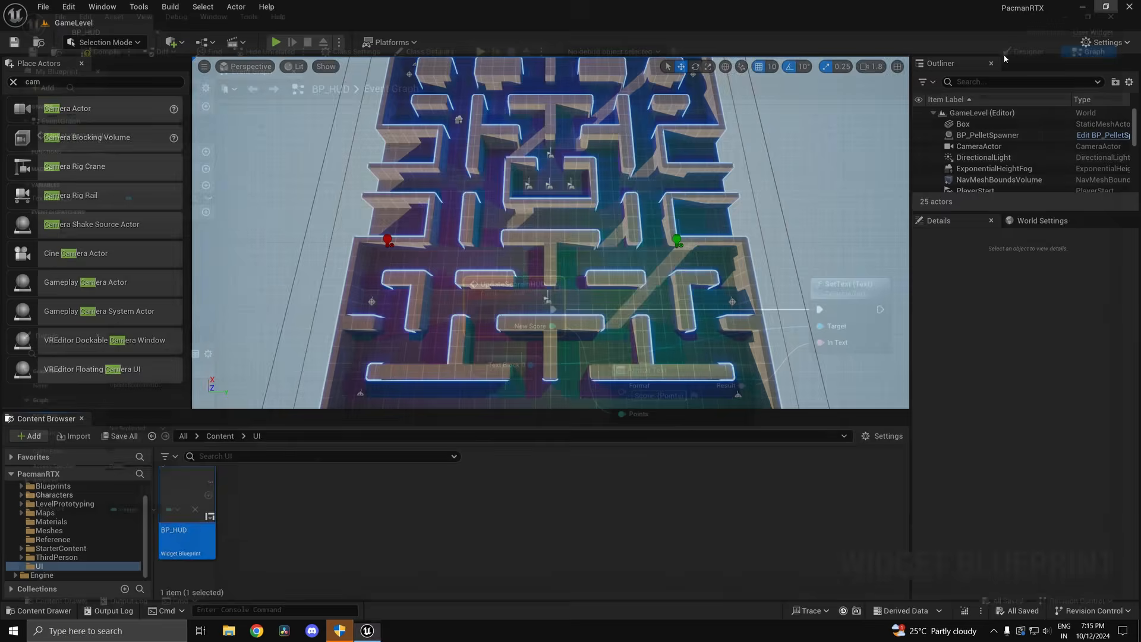
{"action": "left_click", "coordinate": [227, 438]}
{"action": "double_click", "coordinate": [200, 510]}
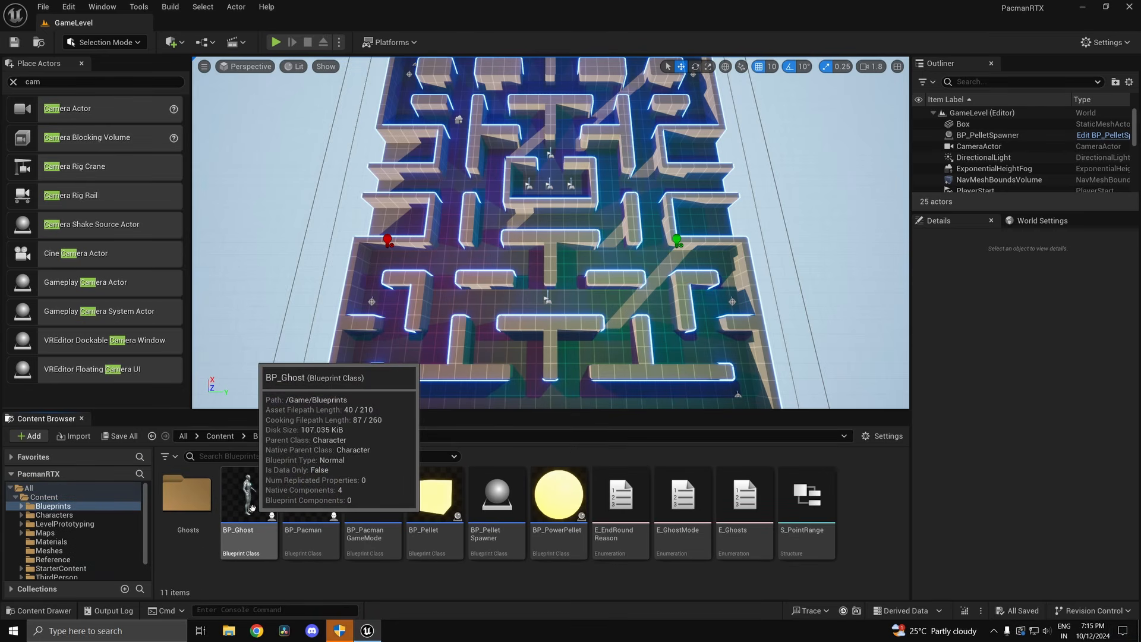
{"action": "double_click", "coordinate": [519, 506]}
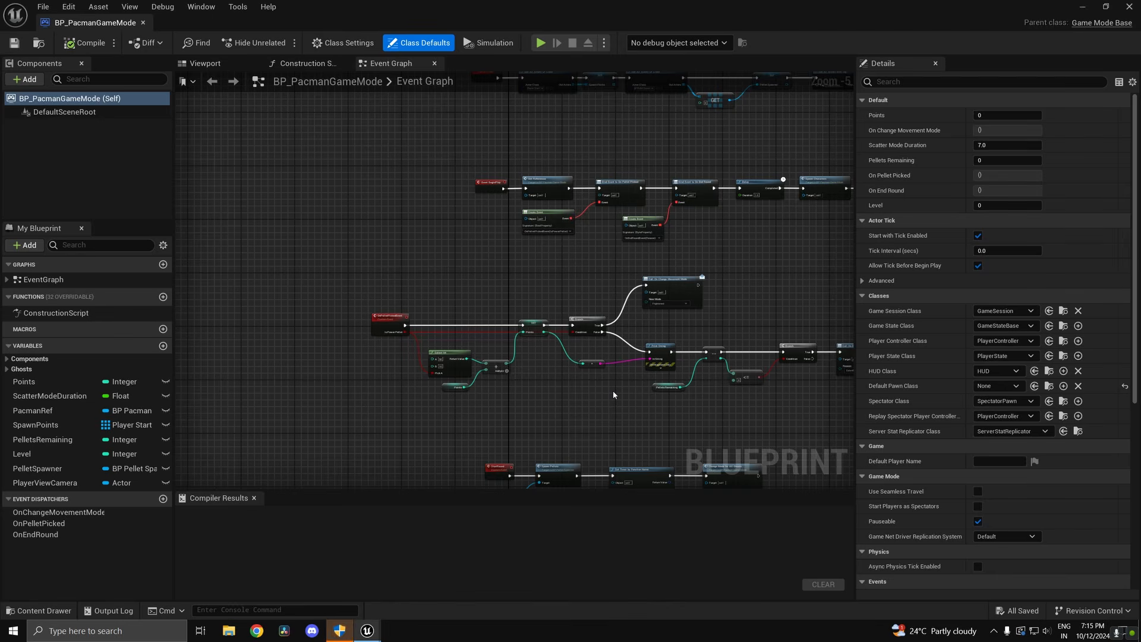
- Examine the game mode's event graph, including the OnPelletPickedEvent points logic and the reference-gathering chain
{"action": "scroll", "coordinate": [651, 387], "scroll_direction": "up", "scroll_amount": 5}
{"action": "scroll", "coordinate": [477, 404], "scroll_direction": "down", "scroll_amount": 5}
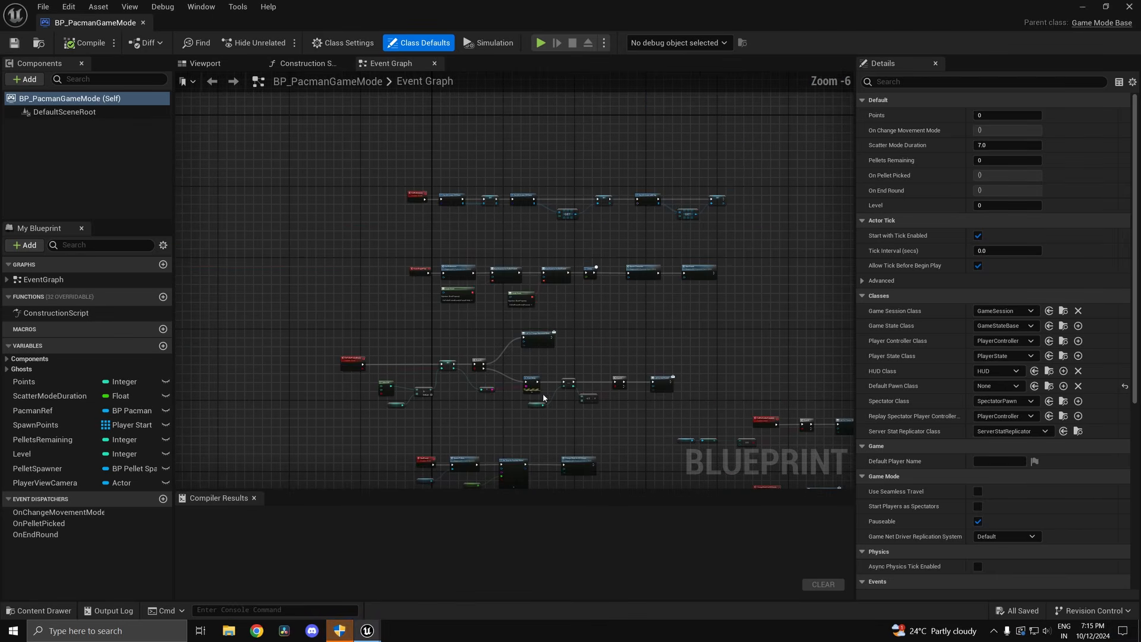
{"action": "scroll", "coordinate": [460, 397], "scroll_direction": "up", "scroll_amount": 5}
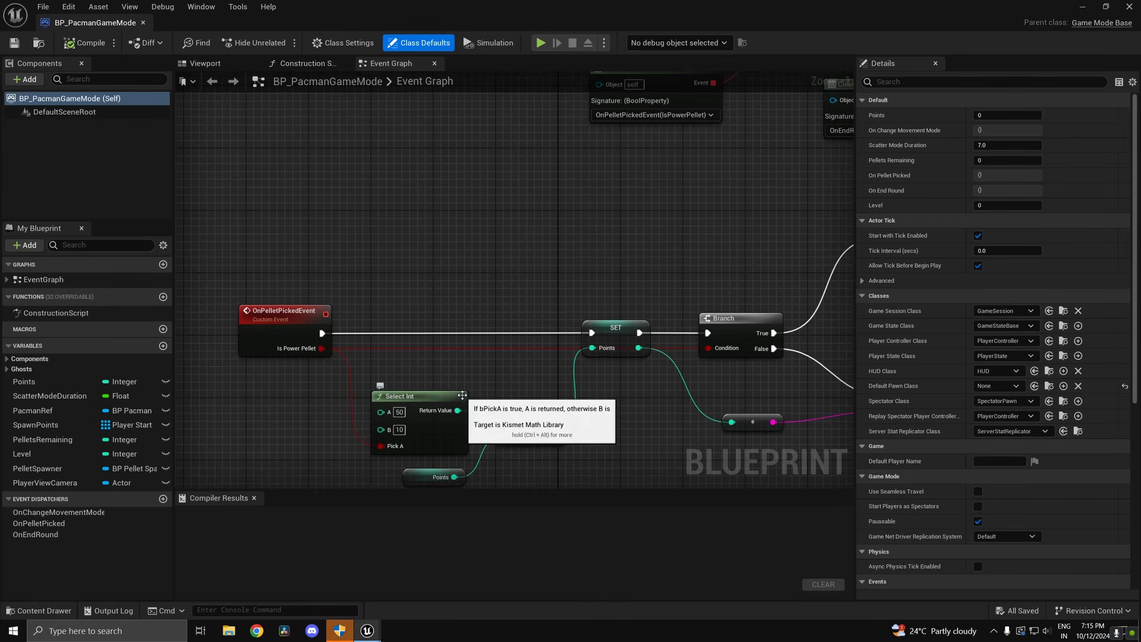
{"action": "scroll", "coordinate": [592, 378], "scroll_direction": "down", "scroll_amount": 2}
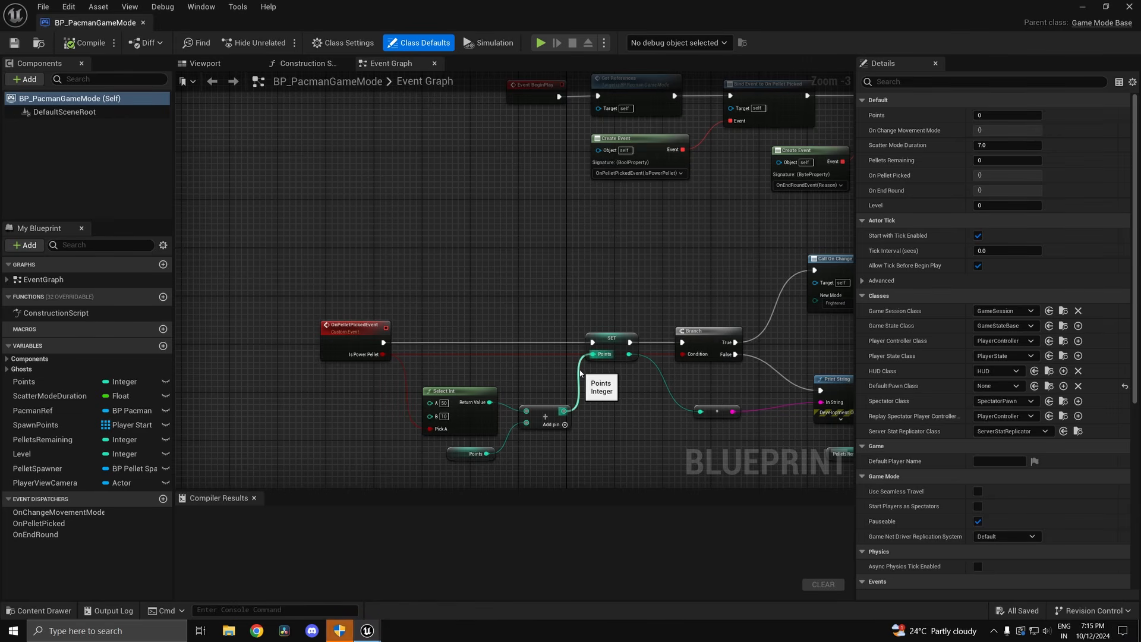
{"action": "scroll", "coordinate": [580, 373], "scroll_direction": "down", "scroll_amount": 3}
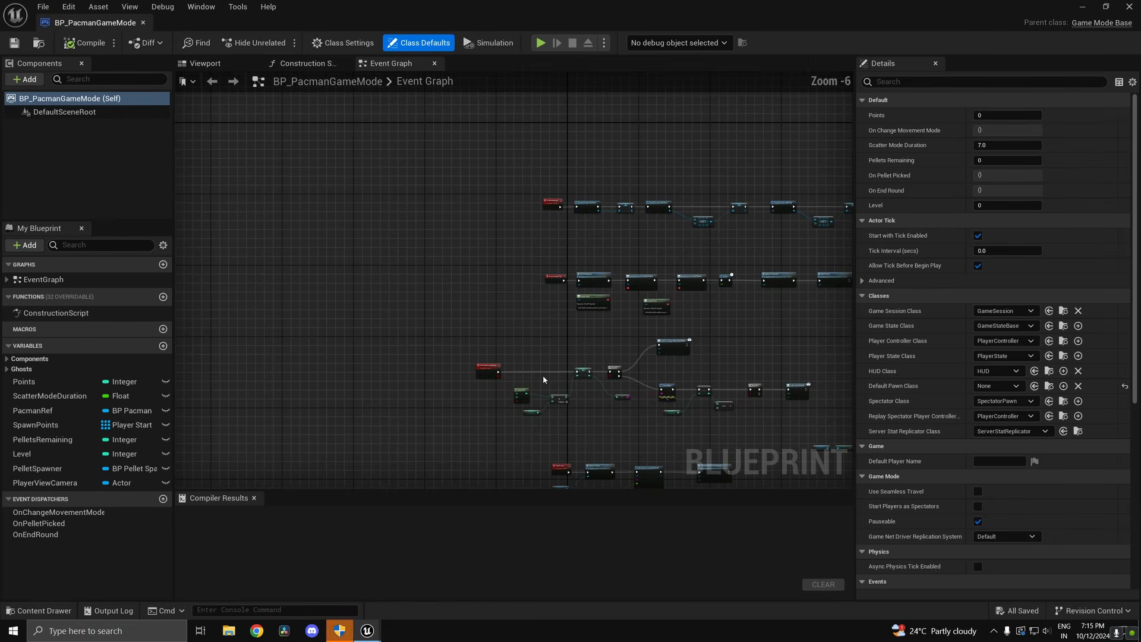
{"action": "scroll", "coordinate": [575, 369], "scroll_direction": "up", "scroll_amount": 4}
{"action": "right_click_drag", "start_coordinate": [533, 417], "coordinate": [546, 479]}
{"action": "scroll", "coordinate": [541, 321], "scroll_direction": "down", "scroll_amount": 5}
{"action": "right_click_drag", "start_coordinate": [535, 266], "coordinate": [532, 482]}
{"action": "scroll", "coordinate": [598, 376], "scroll_direction": "up", "scroll_amount": 4}
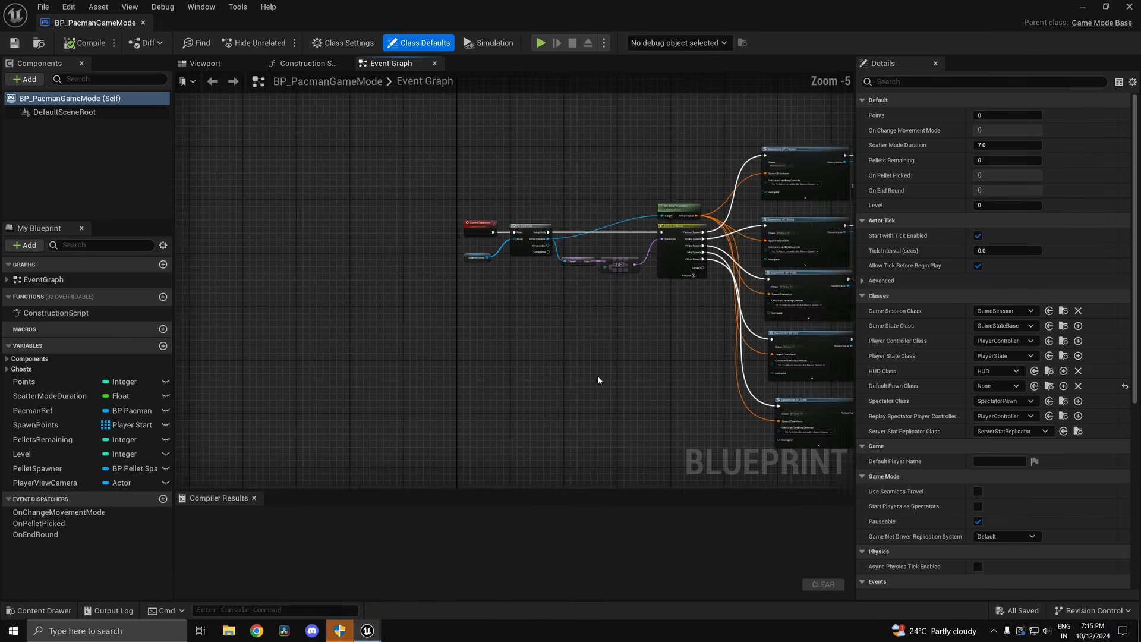
{"action": "scroll", "coordinate": [509, 360], "scroll_direction": "down", "scroll_amount": 4}
{"action": "right_click_drag", "start_coordinate": [558, 372], "coordinate": [504, 196]}
{"action": "scroll", "coordinate": [563, 240], "scroll_direction": "up", "scroll_amount": 5}
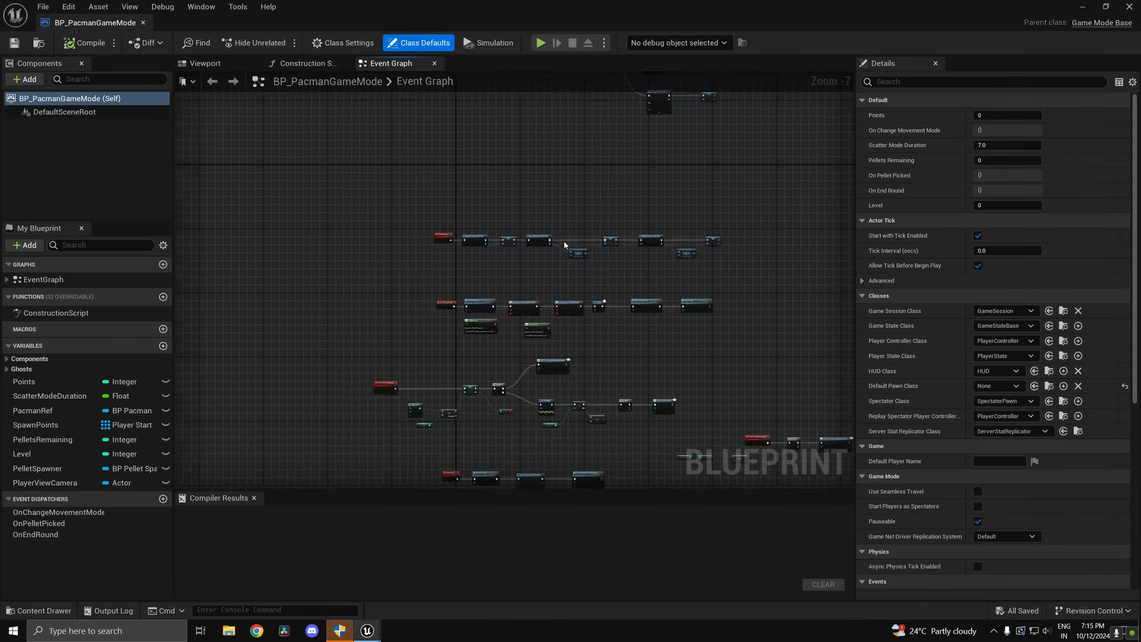
{"action": "right_click_drag", "start_coordinate": [484, 344], "coordinate": [505, 127]}
- Add a Create Widget node beyond the Player View Camera setter at the end of the GetReferences chain
{"action": "double_click", "coordinate": [495, 205]}
{"action": "right_click_drag", "start_coordinate": [652, 209], "coordinate": [349, 184]}
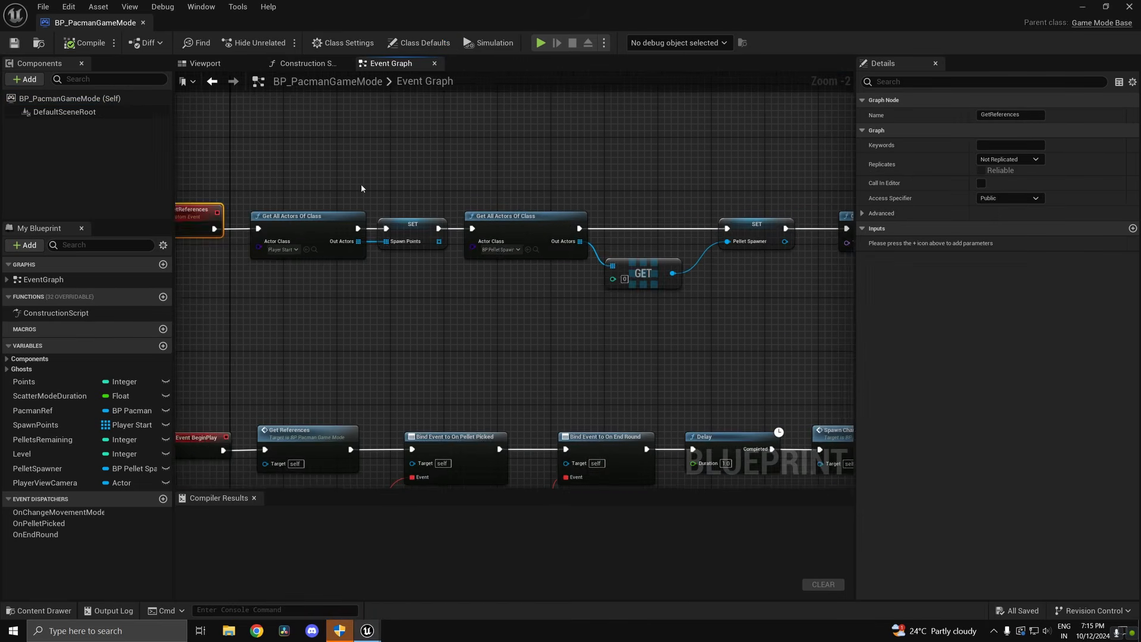
{"action": "right_click_drag", "start_coordinate": [576, 228], "coordinate": [212, 231]}
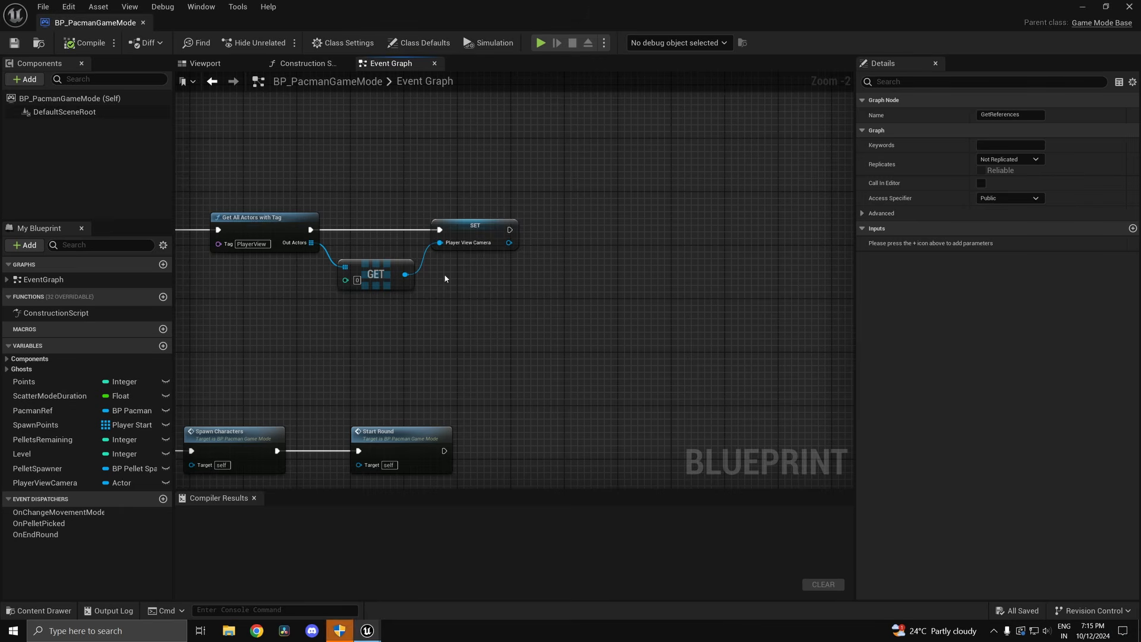
{"action": "right_click_drag", "start_coordinate": [444, 273], "coordinate": [506, 332]}
{"action": "right_click", "coordinate": [659, 308]}
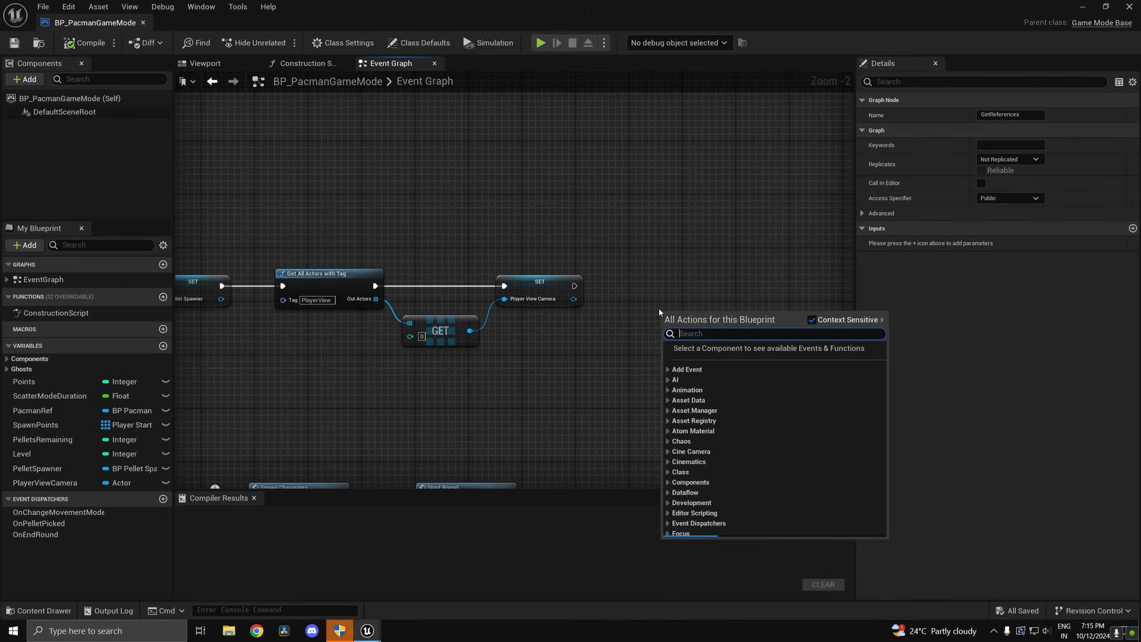
{"action": "type", "text": "create wi"}
{"action": "key", "text": "Return"}
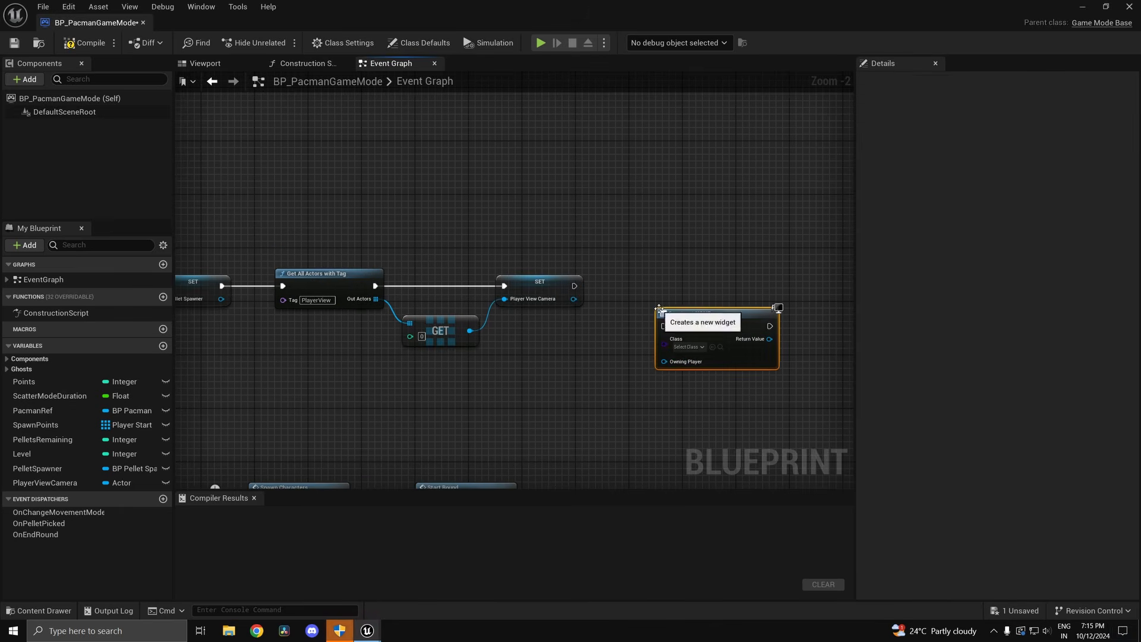
- Set the Create Widget node's class to BP HUD and connect its execution after the Player View Camera setter
{"action": "left_click", "coordinate": [686, 347]}
{"action": "type", "text": "bo"}
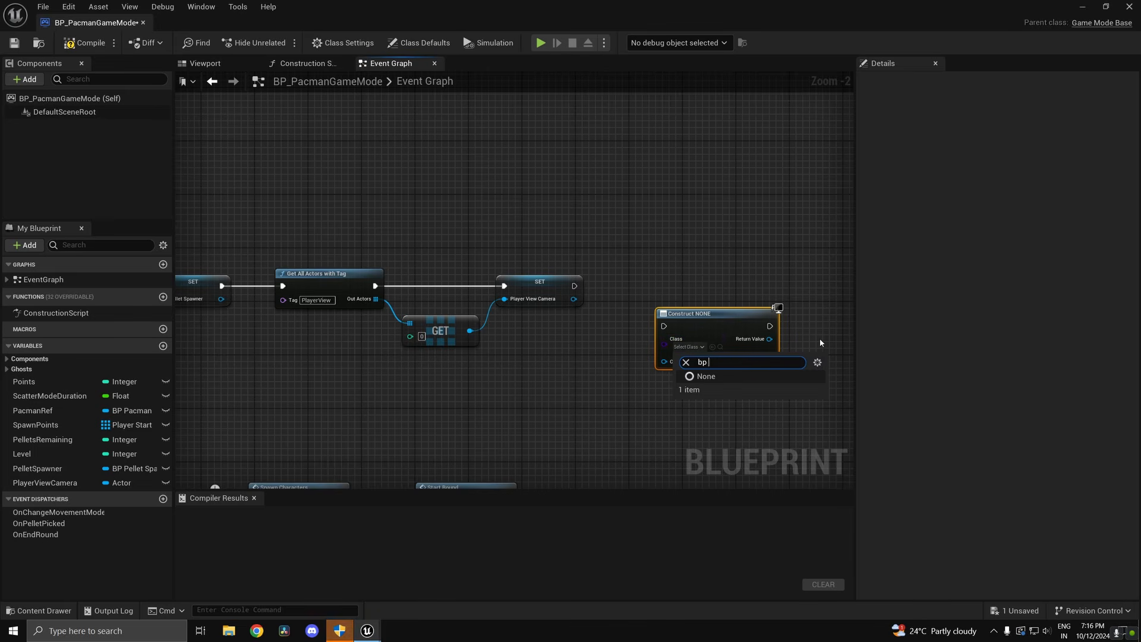
{"action": "key", "text": "BackSpace"}
{"action": "key", "text": "BackSpace"}
{"action": "type", "text": "p"}
{"action": "left_click", "coordinate": [711, 389]}
{"action": "scroll", "coordinate": [708, 343], "scroll_direction": "up", "scroll_amount": 2}
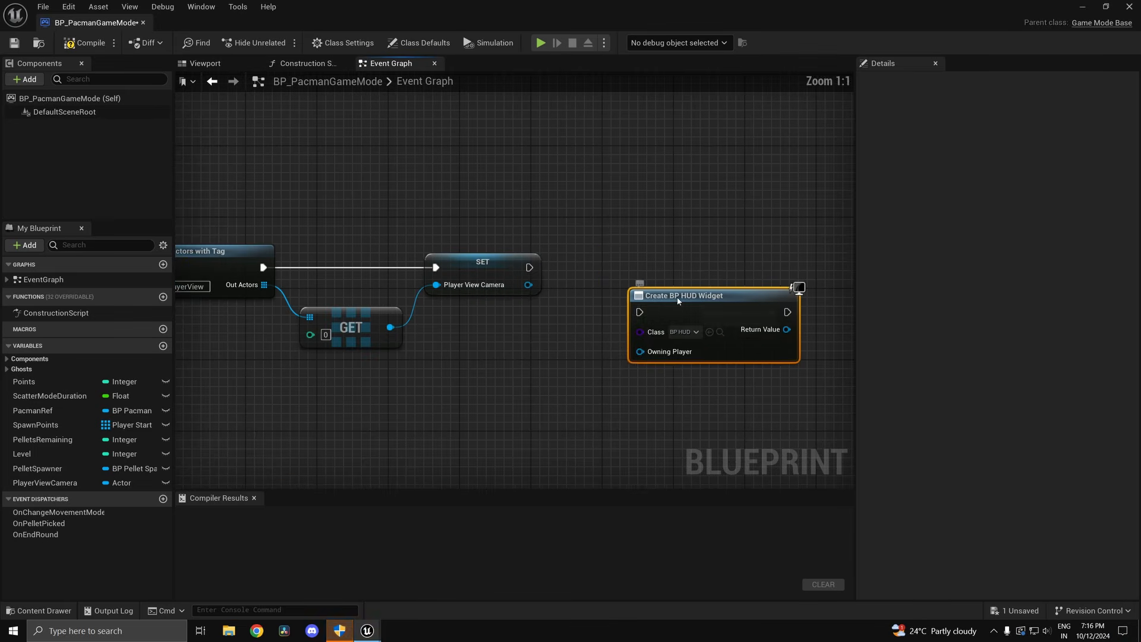
{"action": "left_click_drag", "start_coordinate": [529, 267], "coordinate": [604, 268]}
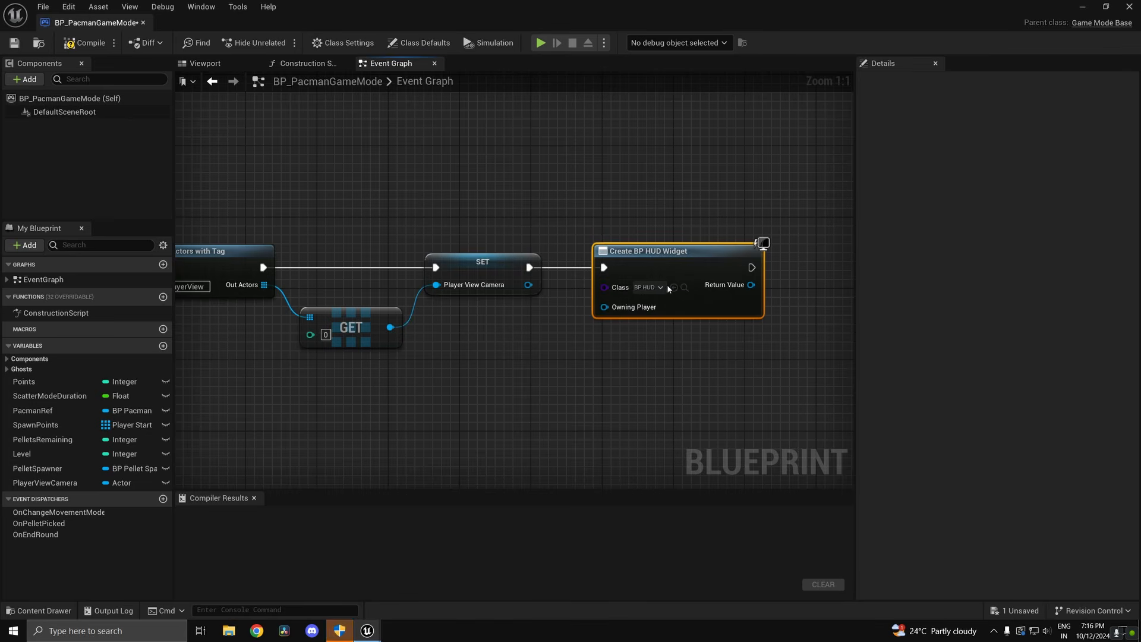
- Rename the BP_HUD widget blueprint in the UI content folder as BP_HudWB
{"action": "right_click_drag", "start_coordinate": [759, 293], "coordinate": [512, 324]}
{"action": "left_click", "coordinate": [1083, 6]}
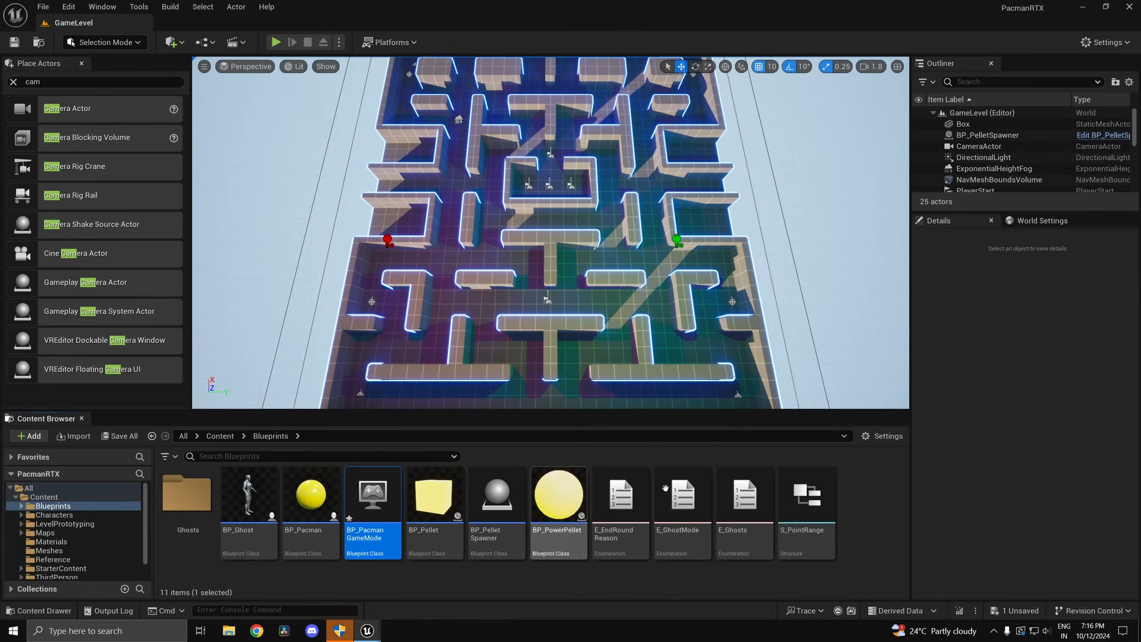
{"action": "left_click", "coordinate": [228, 437]}
{"action": "double_click", "coordinate": [745, 499]}
{"action": "left_click", "coordinate": [187, 512]}
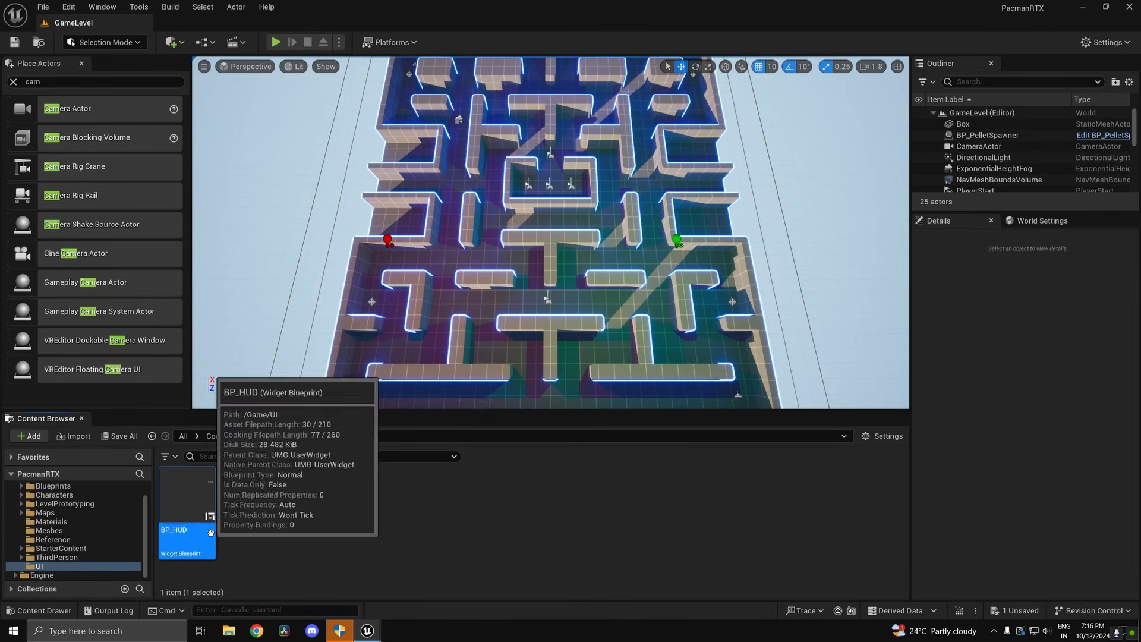
{"action": "left_click", "coordinate": [211, 533]}
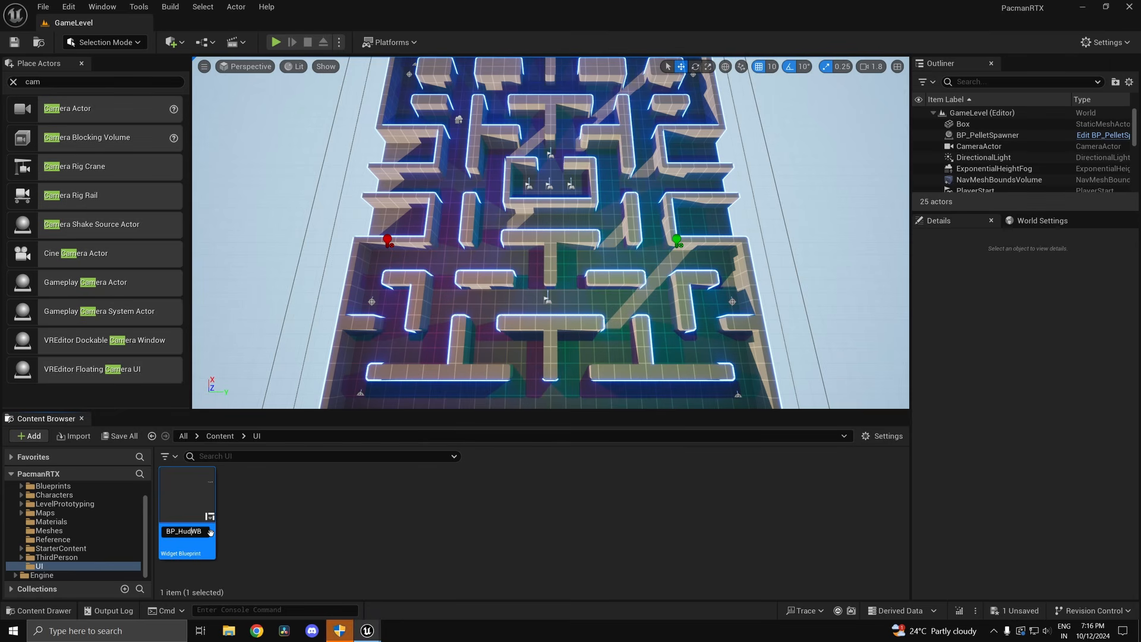
{"action": "key", "text": "Return"}
- Compile the game mode and add an Add to Viewport node targeting the created HUD widget, placed in line with it
{"action": "key", "text": "alt+Tab"}
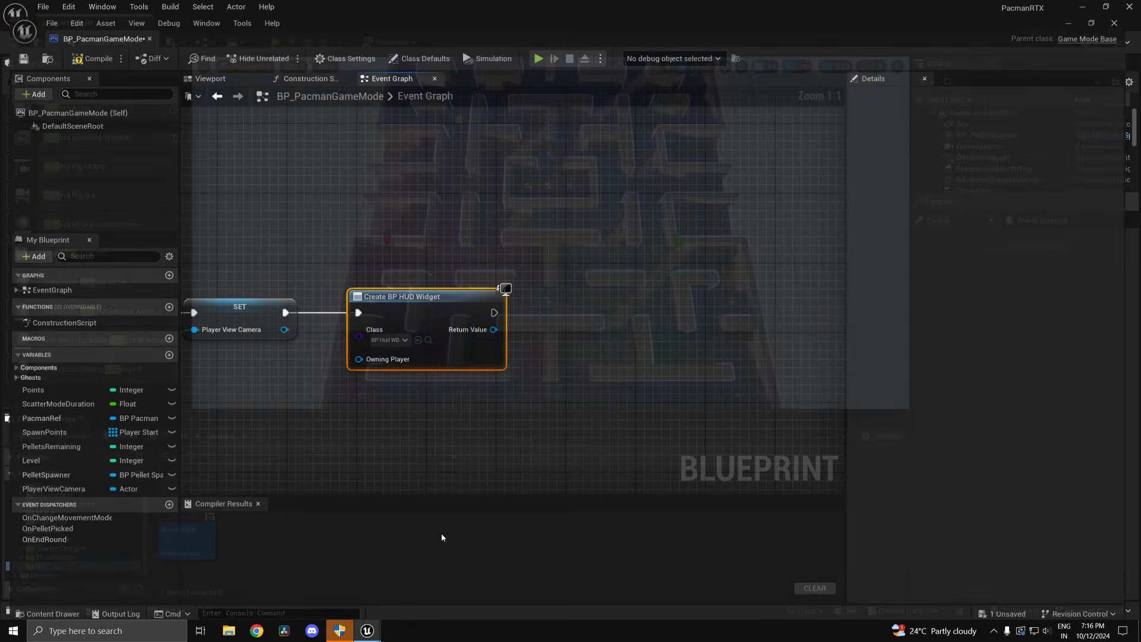
{"action": "right_click_drag", "start_coordinate": [464, 347], "coordinate": [565, 352]}
{"action": "left_click", "coordinate": [72, 45]}
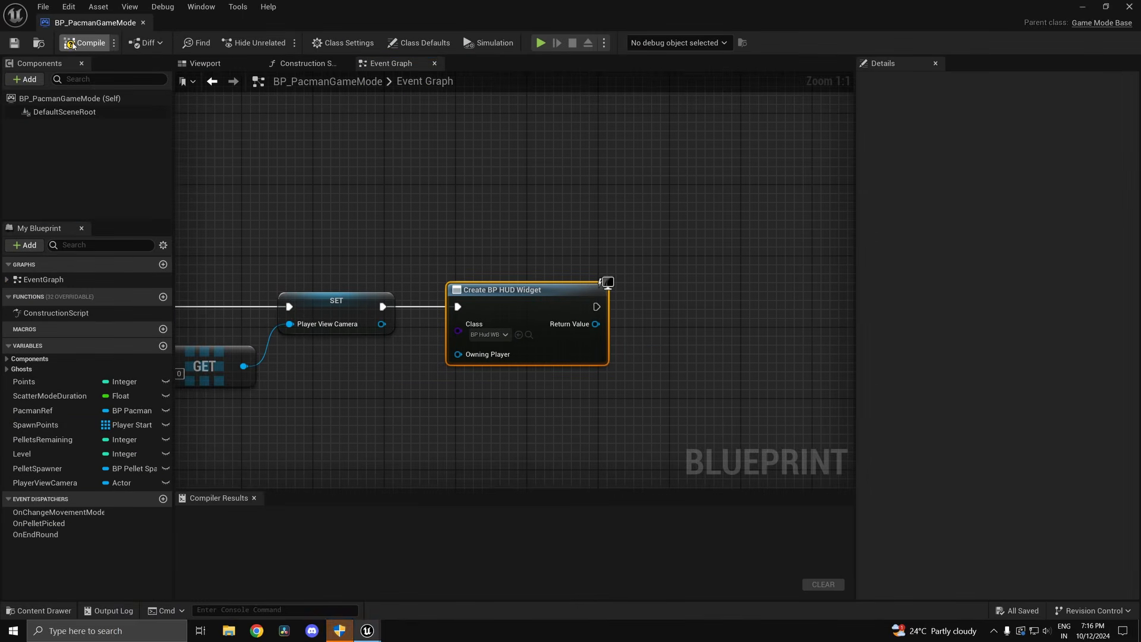
{"action": "left_click_drag", "start_coordinate": [596, 324], "coordinate": [636, 326]}
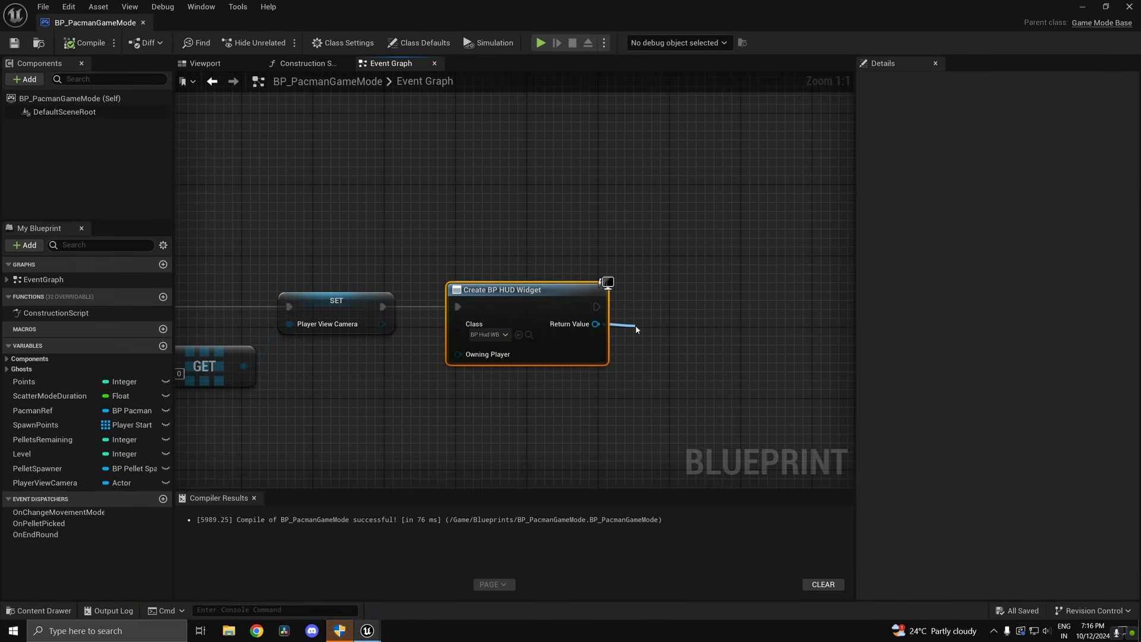
{"action": "type", "text": "add to"}
{"action": "left_click", "coordinate": [696, 409]}
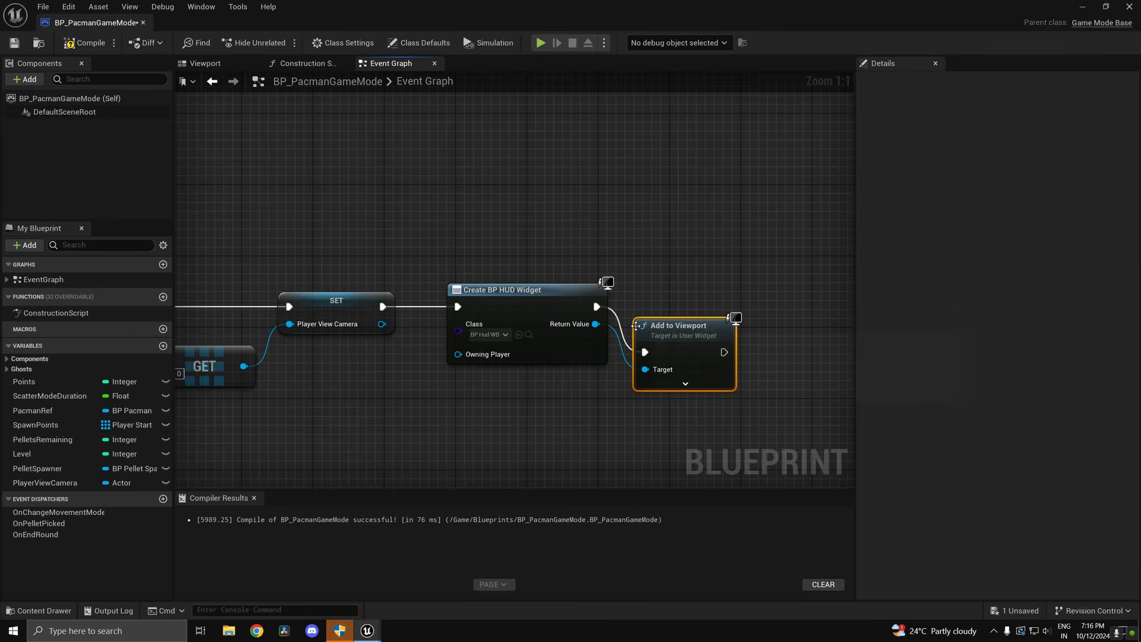
{"action": "left_click_drag", "start_coordinate": [673, 334], "coordinate": [793, 291]}
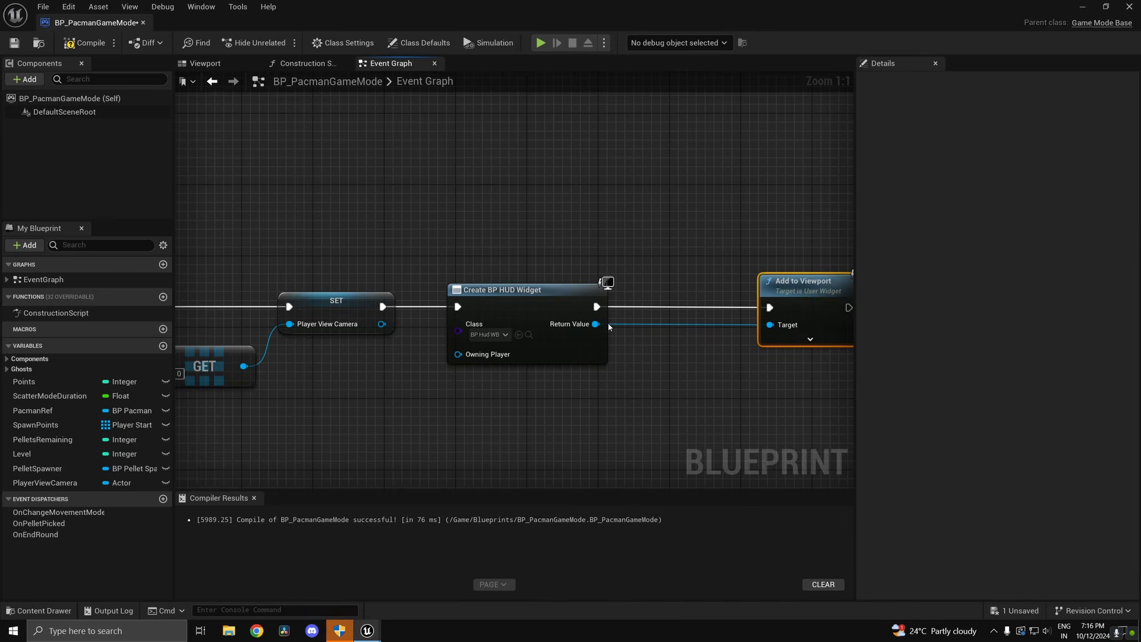
- Promote the Create Widget node's return value to a new variable named HudRef
{"action": "left_click_drag", "start_coordinate": [596, 324], "coordinate": [624, 336]}
{"action": "type", "text": "prom"}
{"action": "key", "text": "Return"}
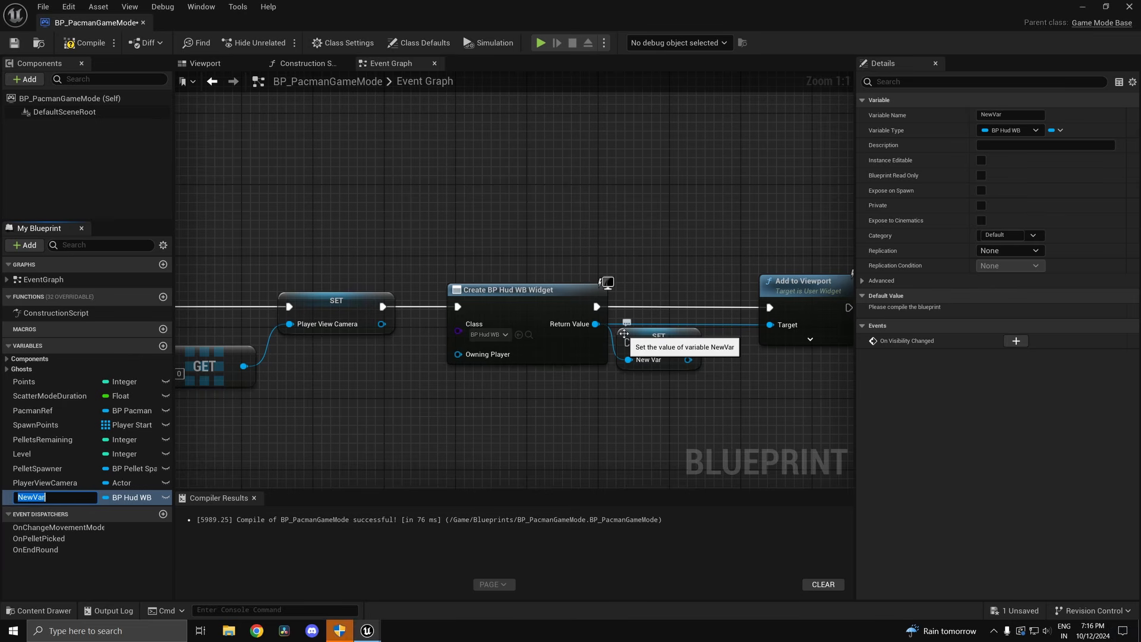
{"action": "type", "text": "HudRef"}
{"action": "key", "text": "Return"}
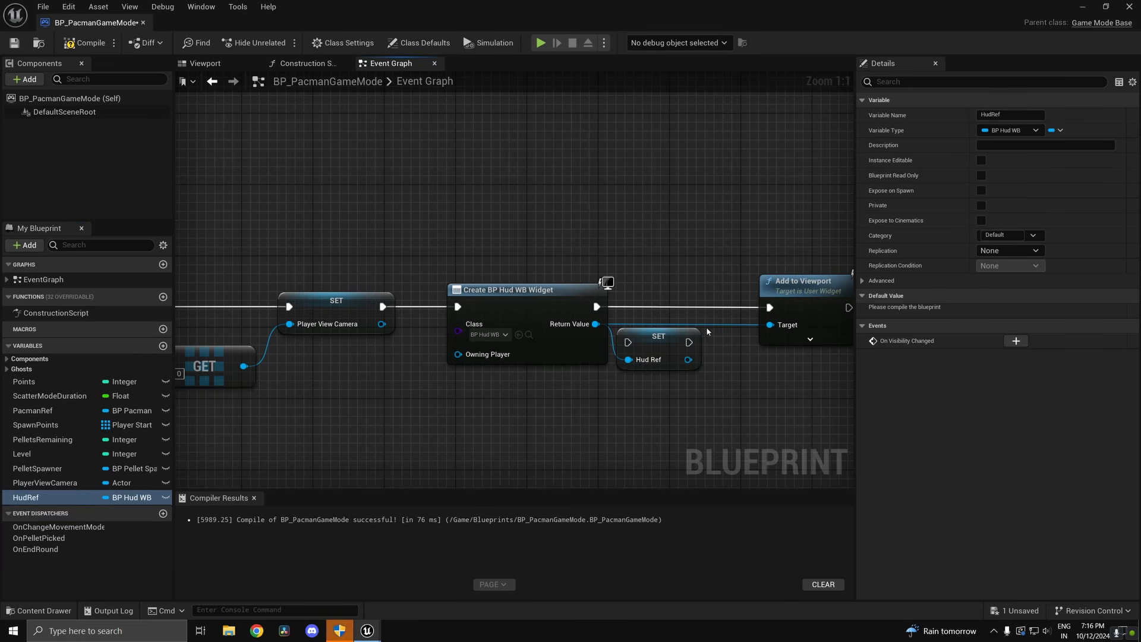
- Wire the HudRef setter's execution between the Create Widget and Add to Viewport nodes, and save and compile the game mode
{"action": "left_click_drag", "start_coordinate": [624, 333], "coordinate": [669, 299]}
{"action": "left_click_drag", "start_coordinate": [596, 307], "coordinate": [654, 306]}
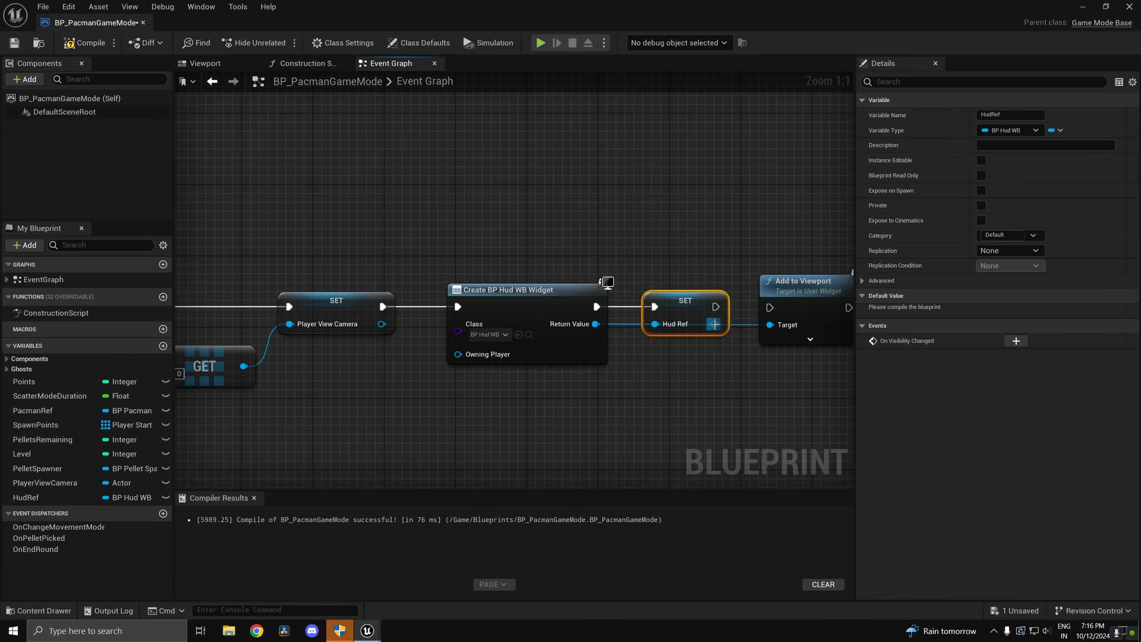
{"action": "left_click_drag", "start_coordinate": [770, 307], "coordinate": [716, 307]}
{"action": "key", "text": "ctrl+s"}
{"action": "scroll", "coordinate": [657, 343], "scroll_direction": "down", "scroll_amount": 5}
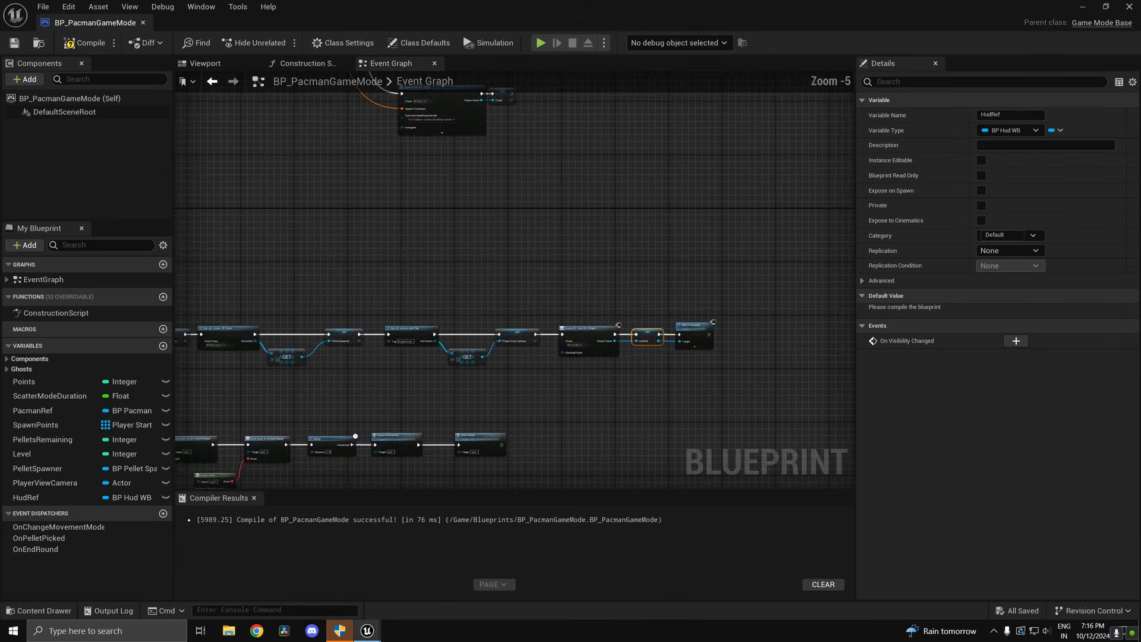
{"action": "left_click", "coordinate": [85, 45]}
- Shift the Branch and its downstream nodes in the OnPelletPickedEvent chain away from the Points setter to make room
{"action": "scroll", "coordinate": [766, 230], "scroll_direction": "up", "scroll_amount": 4}
{"action": "scroll", "coordinate": [628, 255], "scroll_direction": "down", "scroll_amount": 6}
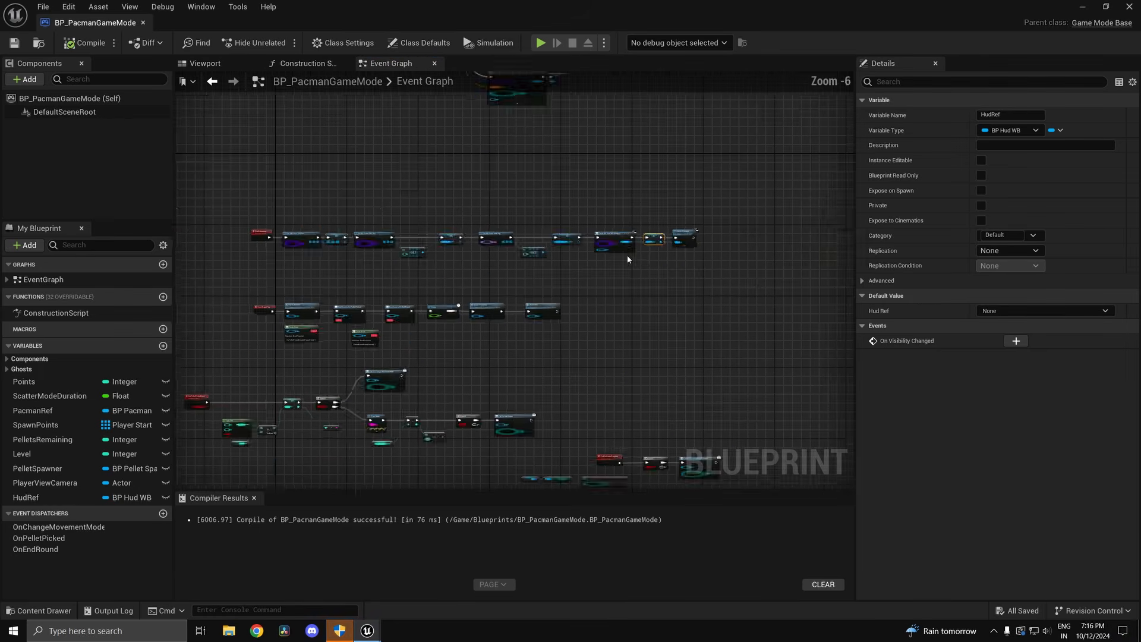
{"action": "right_click_drag", "start_coordinate": [559, 264], "coordinate": [628, 149]}
{"action": "scroll", "coordinate": [326, 292], "scroll_direction": "up", "scroll_amount": 6}
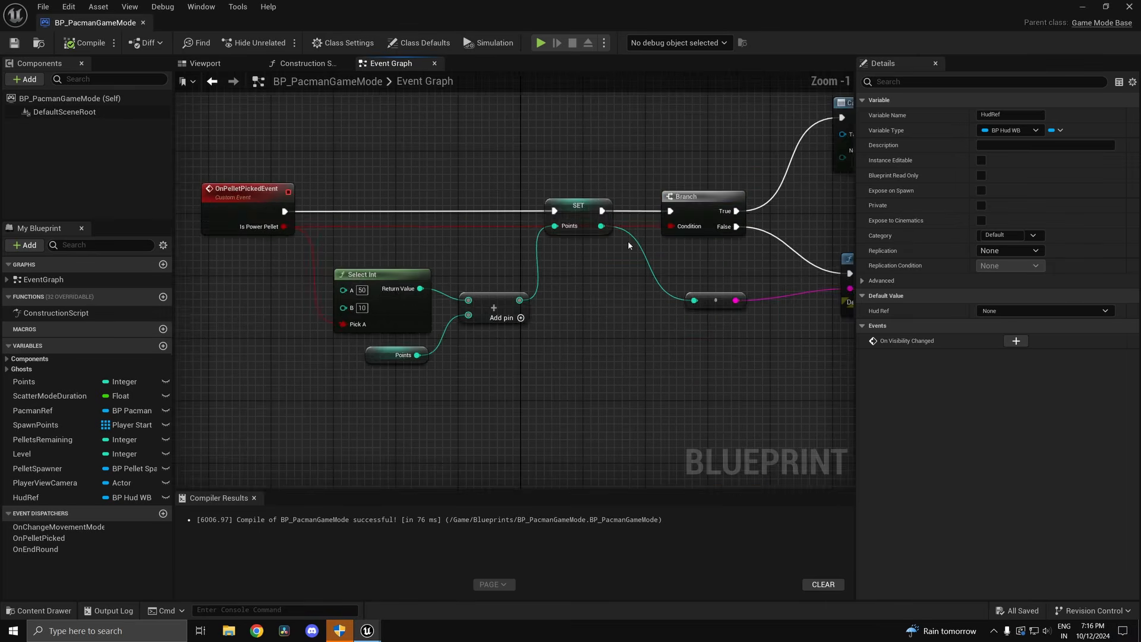
{"action": "right_click_drag", "start_coordinate": [633, 245], "coordinate": [418, 252]}
{"action": "scroll", "coordinate": [419, 253], "scroll_direction": "down", "scroll_amount": 2}
{"action": "right_click_drag", "start_coordinate": [586, 260], "coordinate": [570, 262]}
{"action": "left_click_drag", "start_coordinate": [399, 156], "coordinate": [509, 407]}
{"action": "right_click_drag", "start_coordinate": [510, 407], "coordinate": [850, 425]}
{"action": "scroll", "coordinate": [516, 262], "scroll_direction": "up", "scroll_amount": 3}
{"action": "left_click_drag", "start_coordinate": [470, 251], "coordinate": [578, 251]}
{"action": "left_click", "coordinate": [416, 344]}
- Call Update Score in HUD on HudRef between the Points setter and Branch, feed Points into New Score, and save
{"action": "left_click_drag", "start_coordinate": [25, 498], "coordinate": [451, 247]}
{"action": "left_click", "coordinate": [364, 347]}
{"action": "type", "text": "upd"}
{"action": "key", "text": "Return"}
{"action": "left_click_drag", "start_coordinate": [427, 295], "coordinate": [426, 260]}
{"action": "left_click_drag", "start_coordinate": [512, 261], "coordinate": [558, 264]}
{"action": "left_click", "coordinate": [629, 369]}
{"action": "right_click_drag", "start_coordinate": [639, 377], "coordinate": [438, 390]}
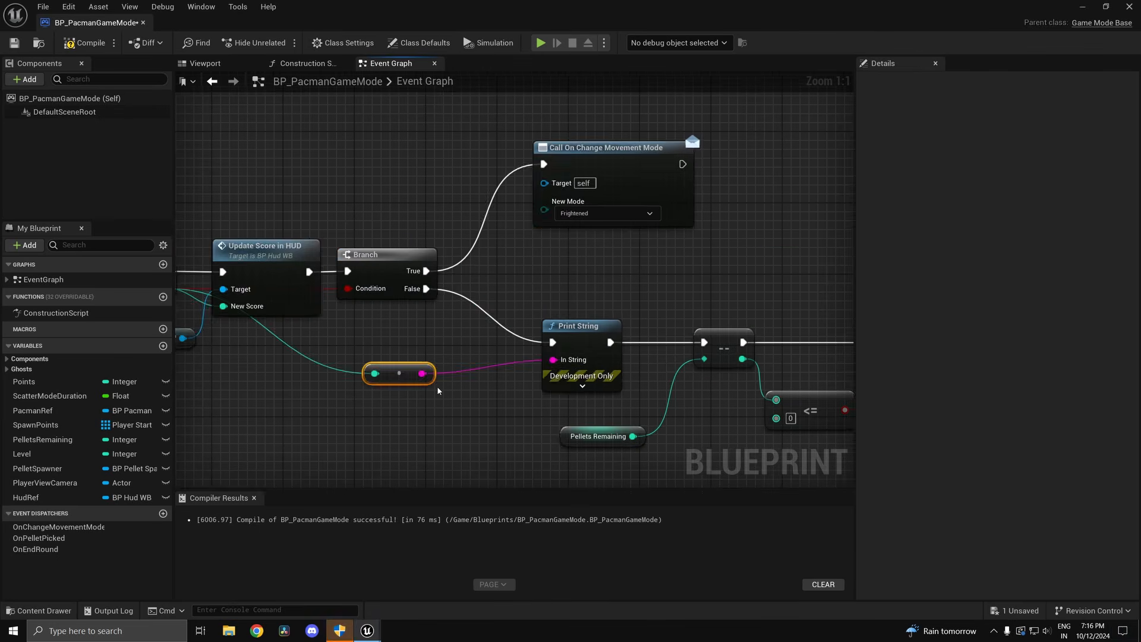
{"action": "right_click_drag", "start_coordinate": [557, 372], "coordinate": [410, 332]}
{"action": "key", "text": "ctrl+s"}
- Play-test GameLevel, steering Pacman through the maze over pellets to check the on-screen score, and stop the session
{"action": "left_click", "coordinate": [1083, 8]}
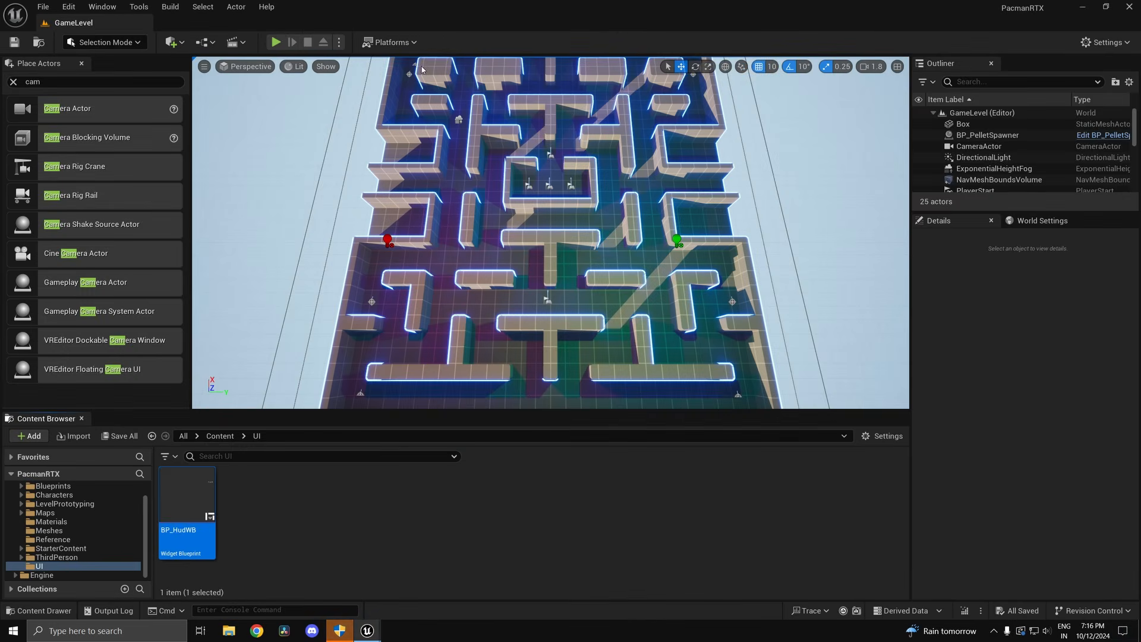
{"action": "key", "text": "alt+p"}
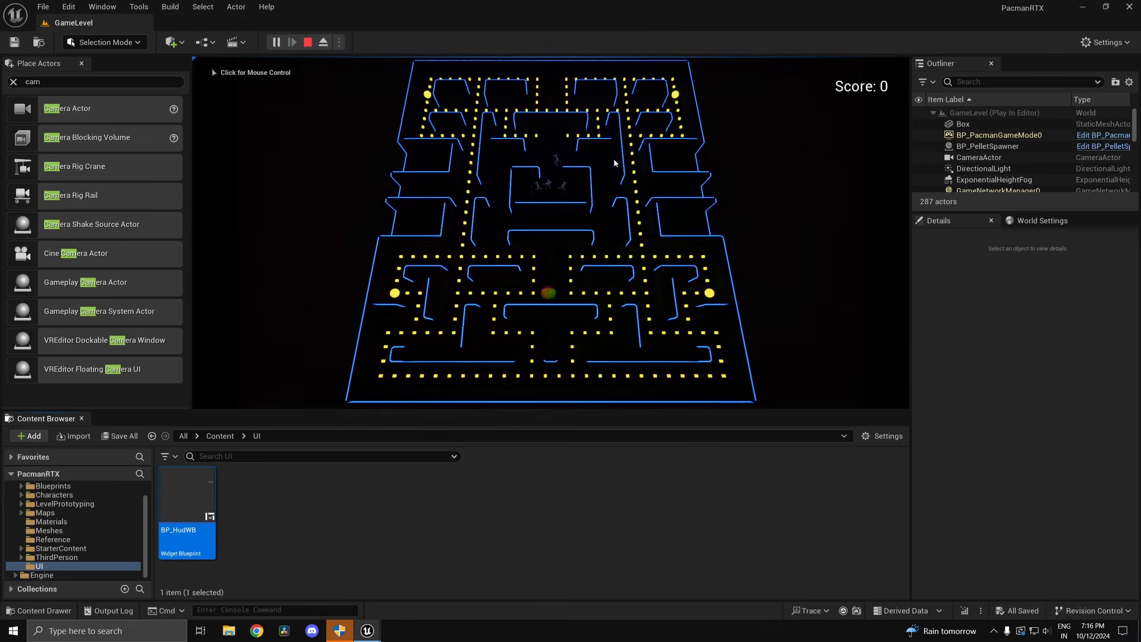
{"action": "left_click", "coordinate": [613, 158]}
{"action": "key", "text": "Right"}
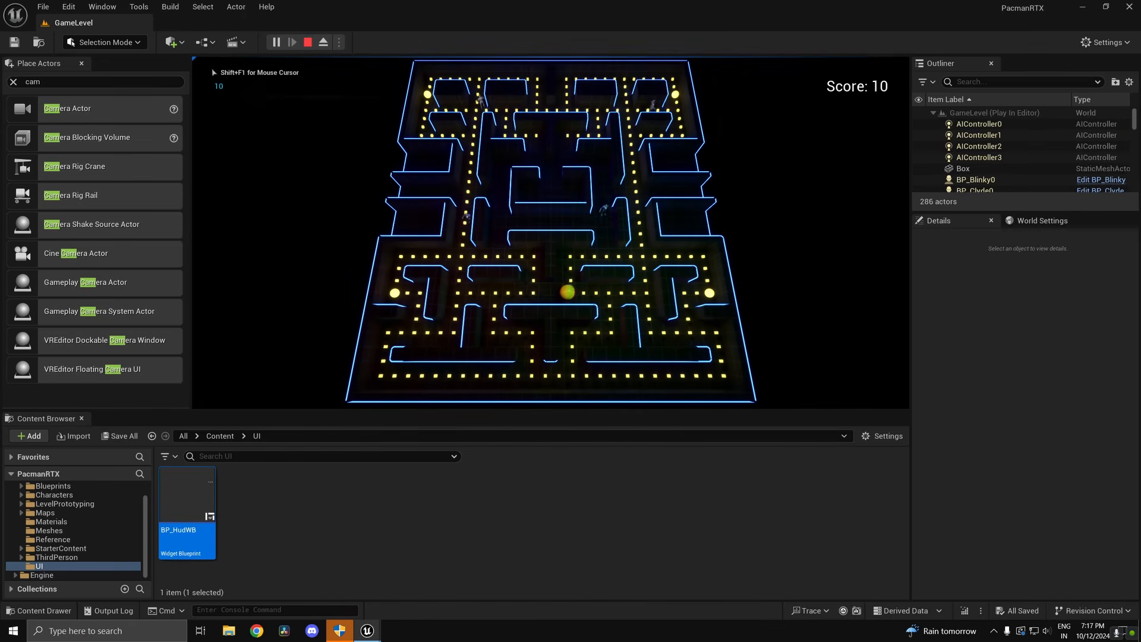
{"action": "key", "text": "s"}
{"action": "key", "text": "d"}
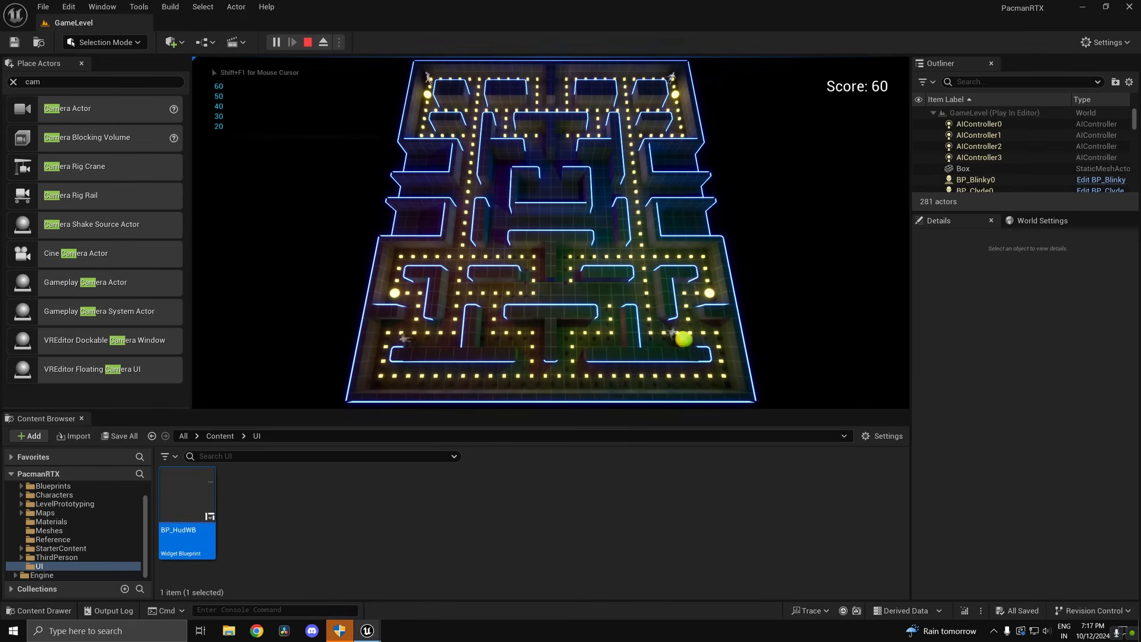
{"action": "key", "text": "w"}
{"action": "key", "text": "d"}
{"action": "key", "text": "w"}
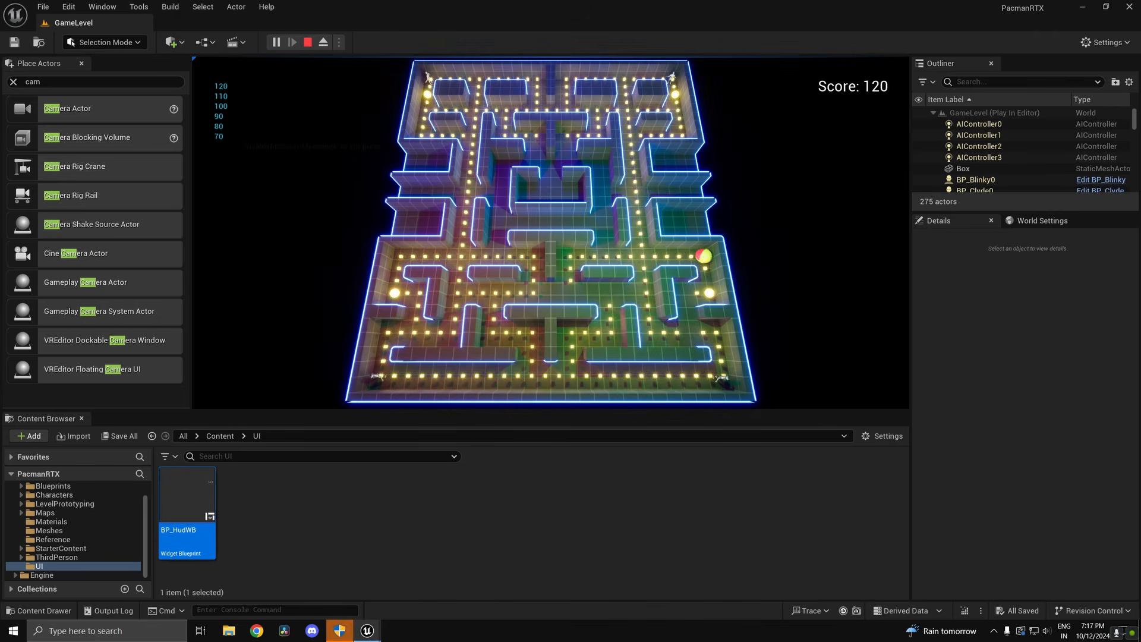
{"action": "key", "text": "a"}
{"action": "key", "text": "w"}
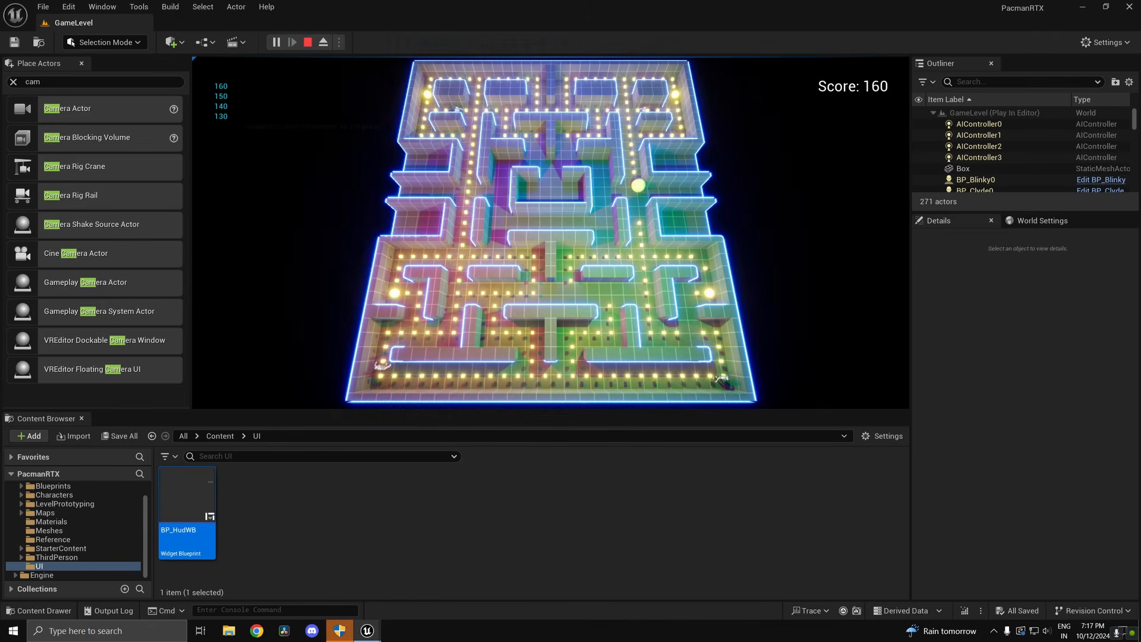
{"action": "key", "text": "s"}
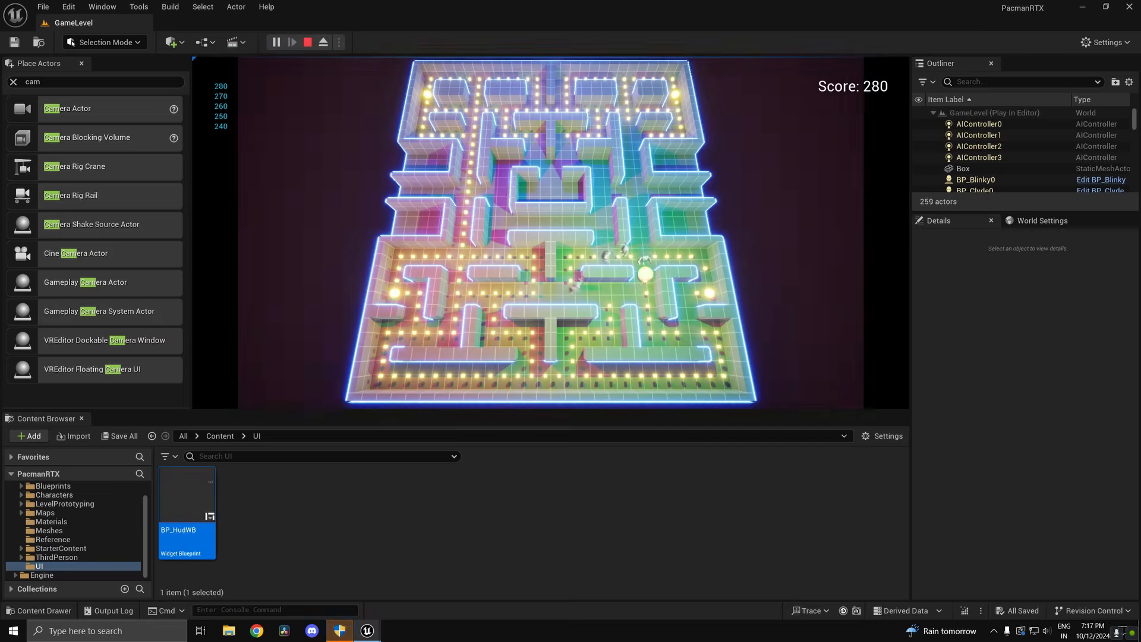
{"action": "key", "text": "Escape"}
- Open the BP_Pacman blueprint from the Blueprints folder and show its viewport
{"action": "left_click", "coordinate": [220, 435]}
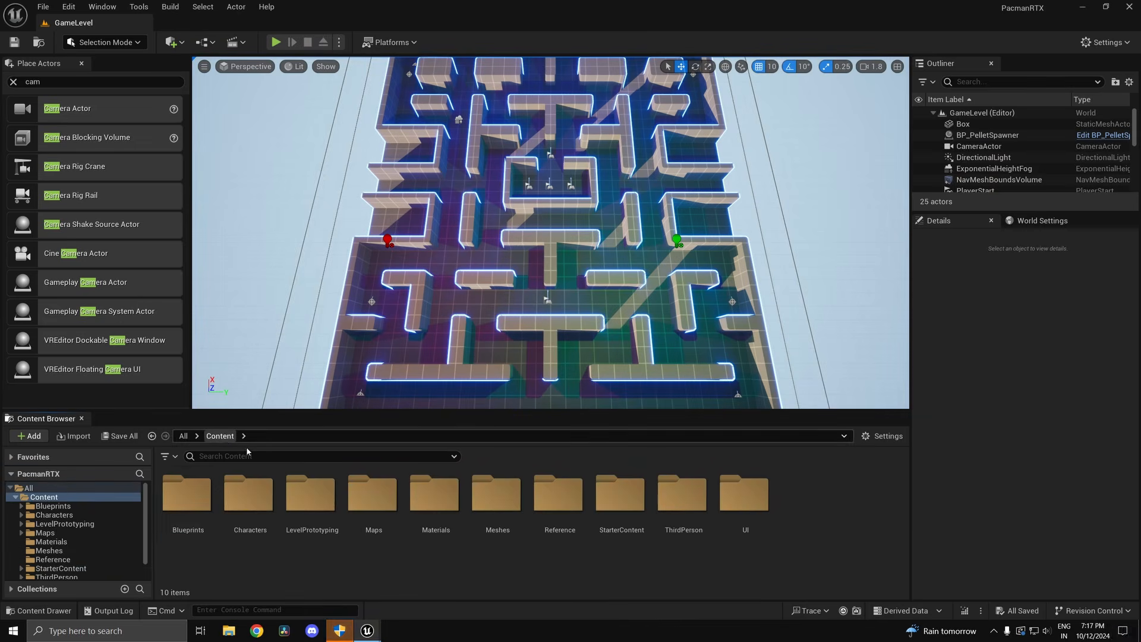
{"action": "double_click", "coordinate": [206, 513]}
{"action": "double_click", "coordinate": [312, 511]}
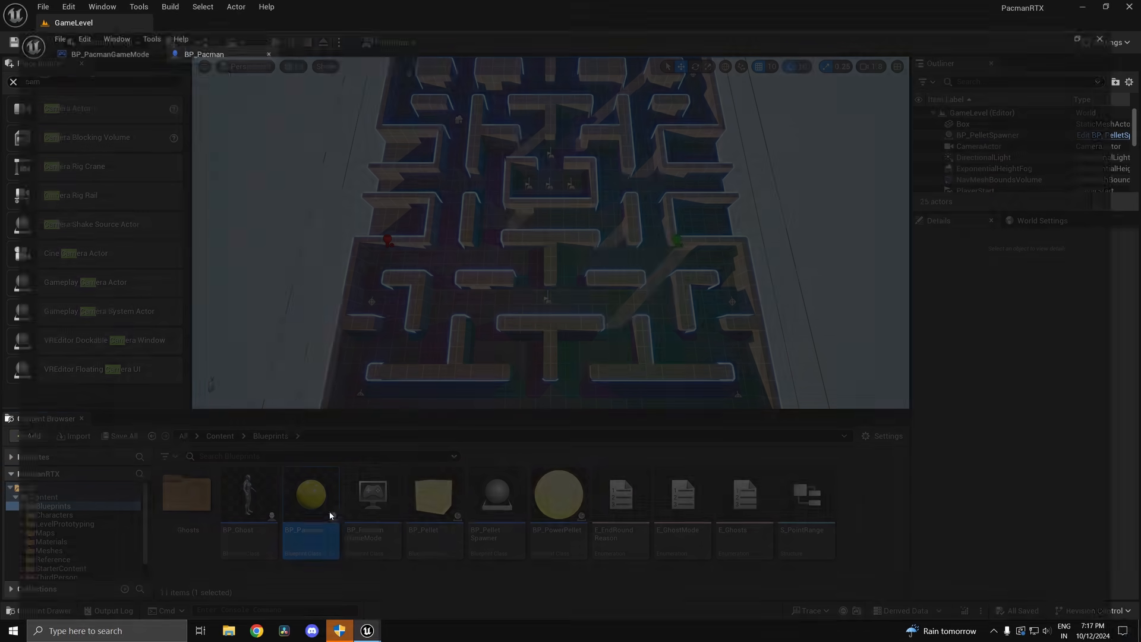
{"action": "left_click", "coordinate": [204, 63]}
- Set the capsule radius of BP_Pacman's Capsule Component to 64 and save the blueprint
{"action": "left_click", "coordinate": [100, 111]}
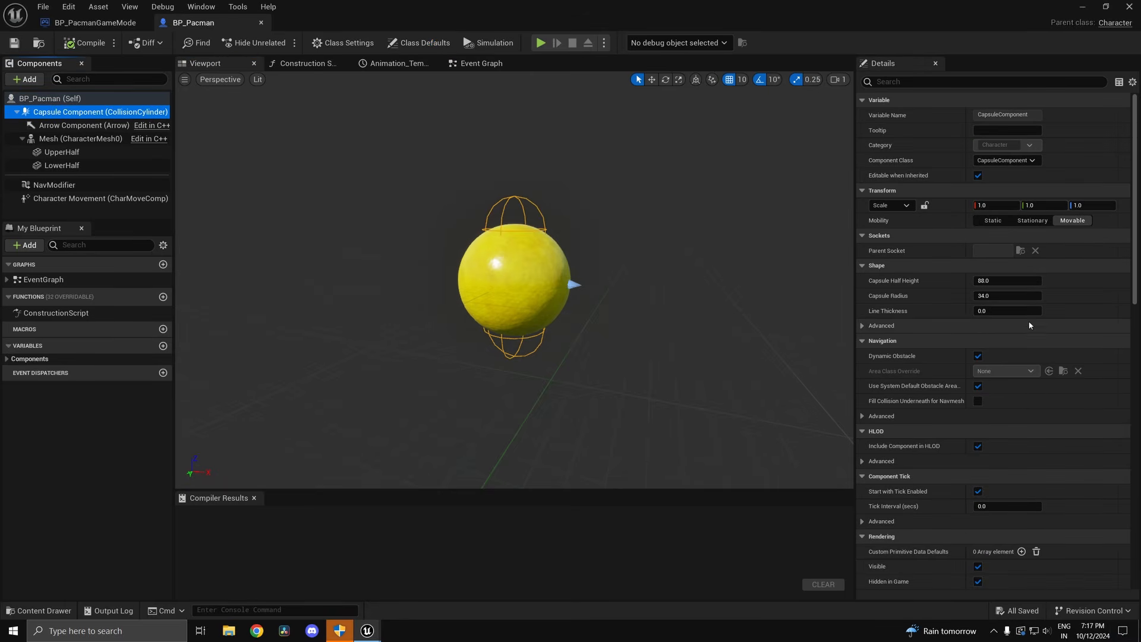
{"action": "left_click", "coordinate": [999, 298]}
{"action": "left_click_drag", "start_coordinate": [1000, 295], "coordinate": [1037, 296]}
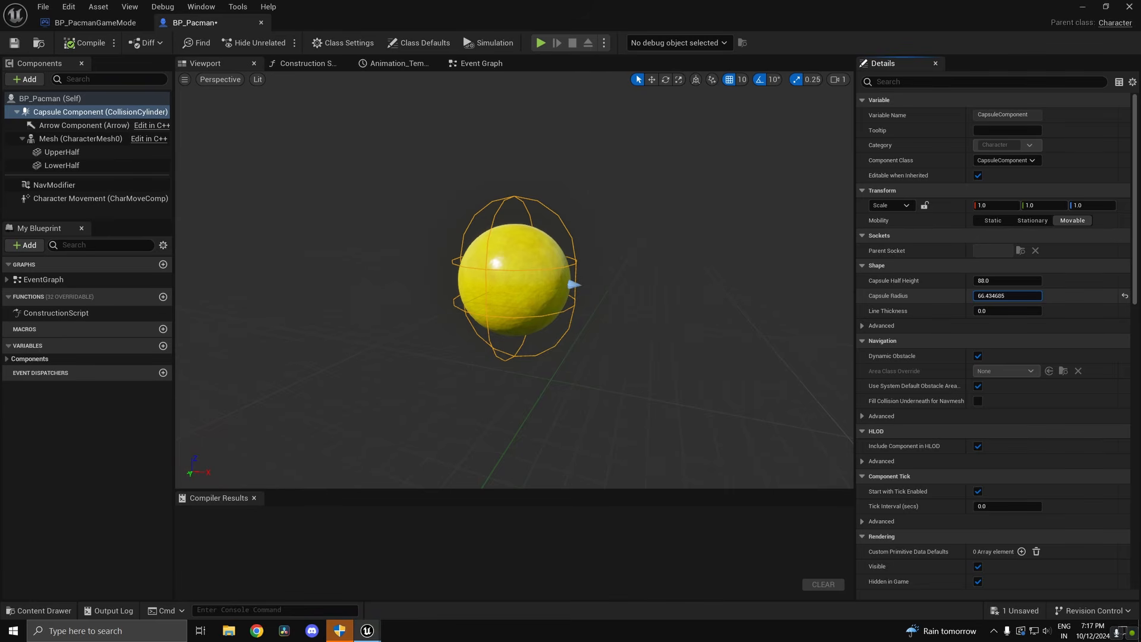
{"action": "left_click", "coordinate": [991, 298]}
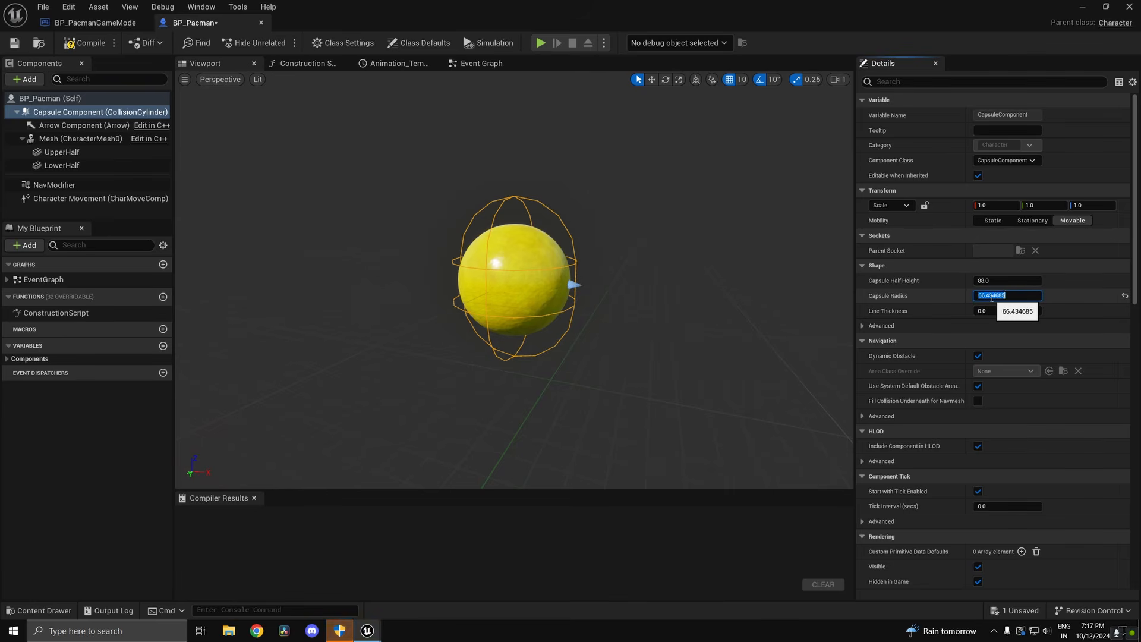
{"action": "key", "text": "Return"}
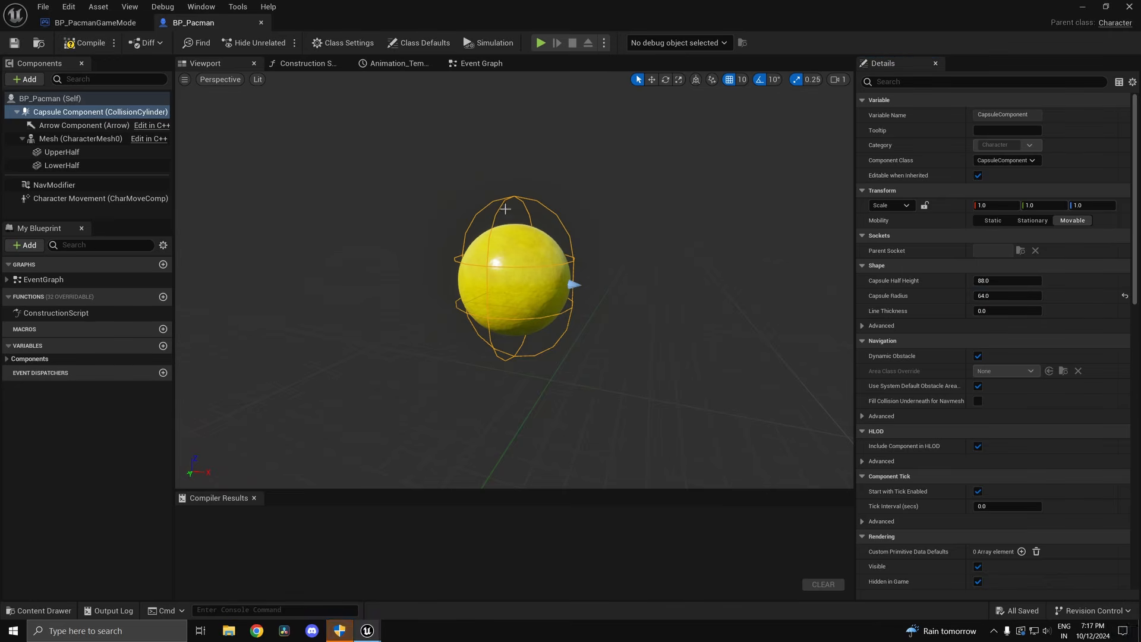
- Set the UpperHalf mesh's scale to 1.2 on all three axes
{"action": "left_click", "coordinate": [524, 269]}
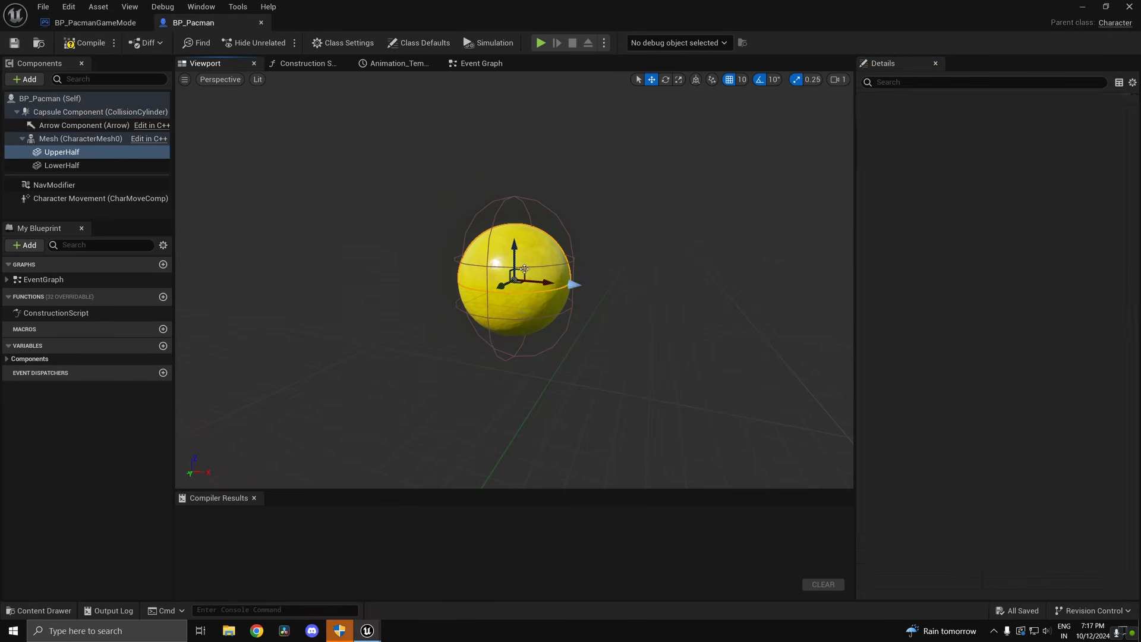
{"action": "left_click", "coordinate": [107, 167], "text": "shift"}
{"action": "left_click", "coordinate": [143, 154], "text": "shift"}
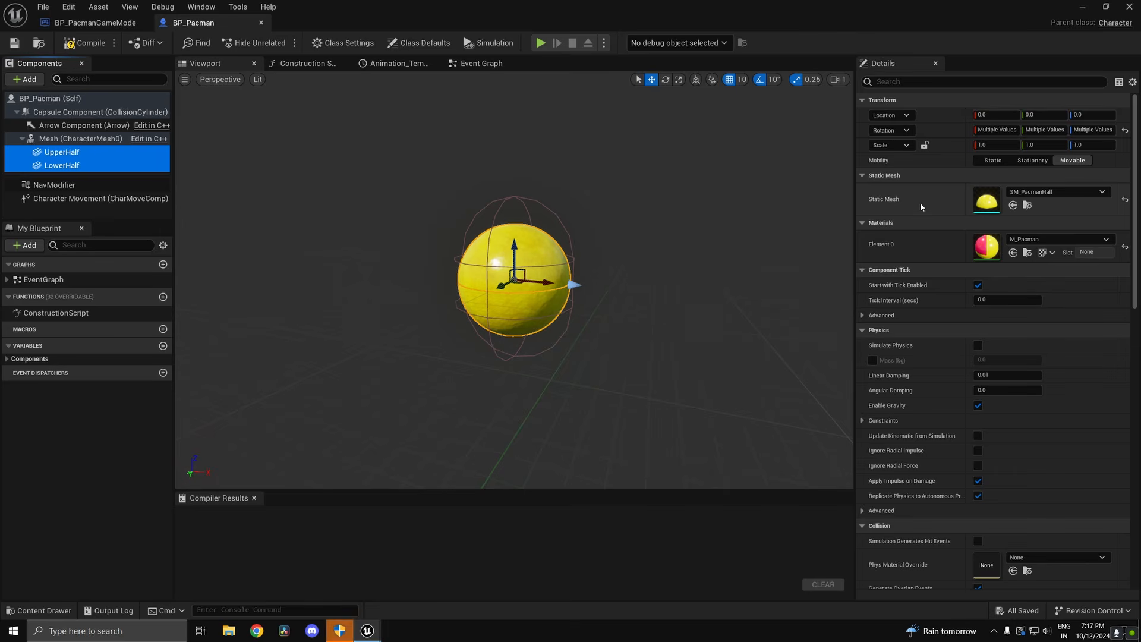
{"action": "left_click", "coordinate": [65, 152]}
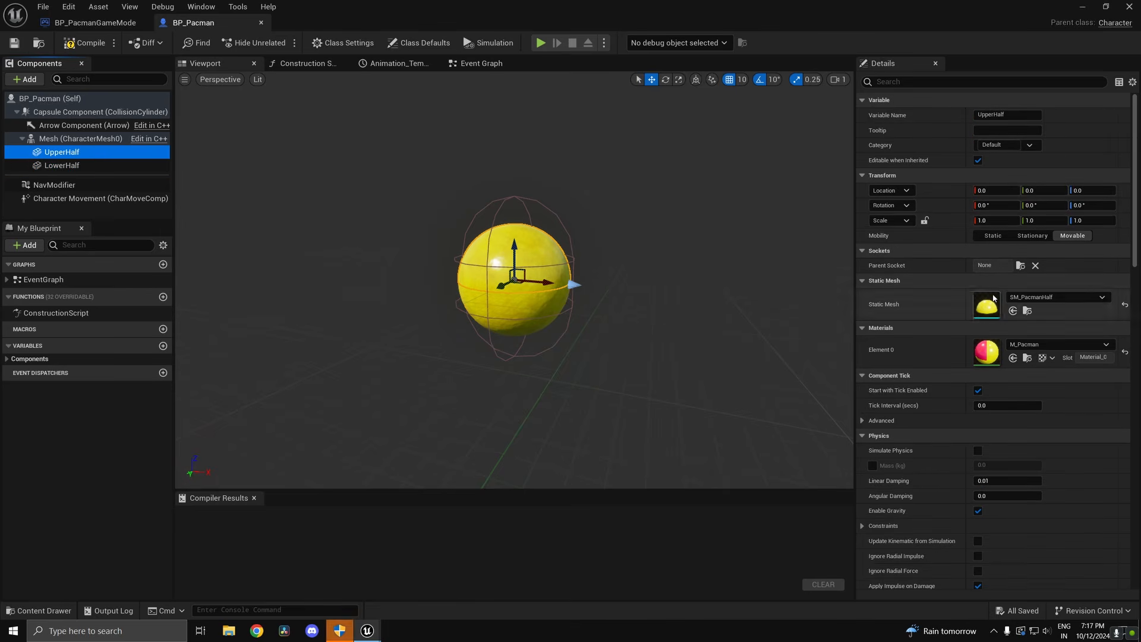
{"action": "left_click", "coordinate": [996, 220]}
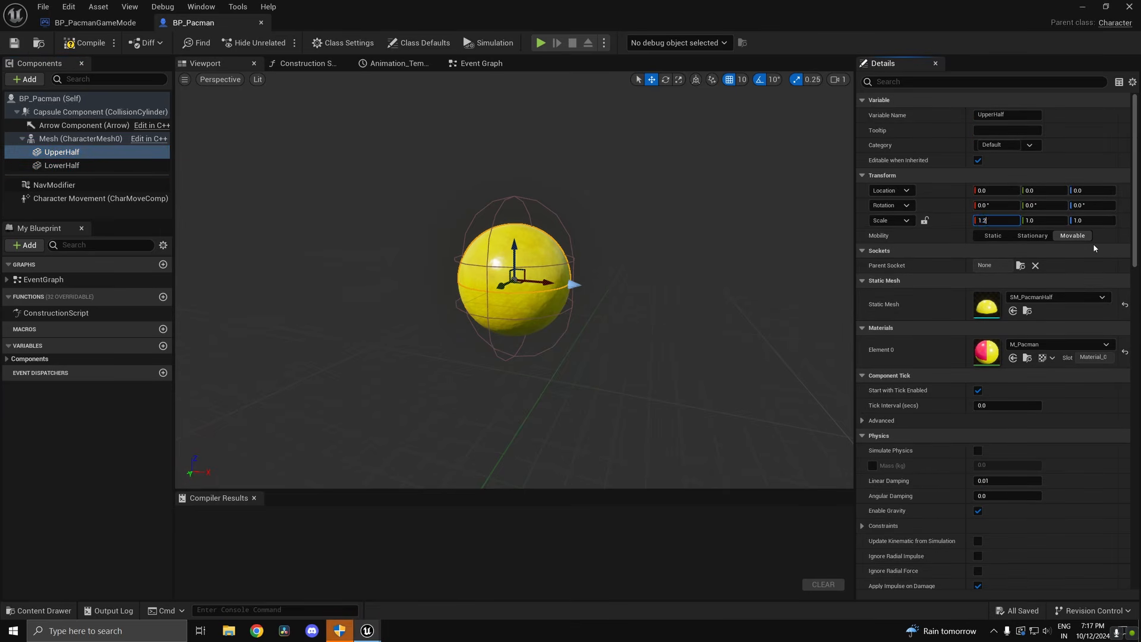
{"action": "key", "text": "Return"}
{"action": "key", "text": "ctrl+c"}
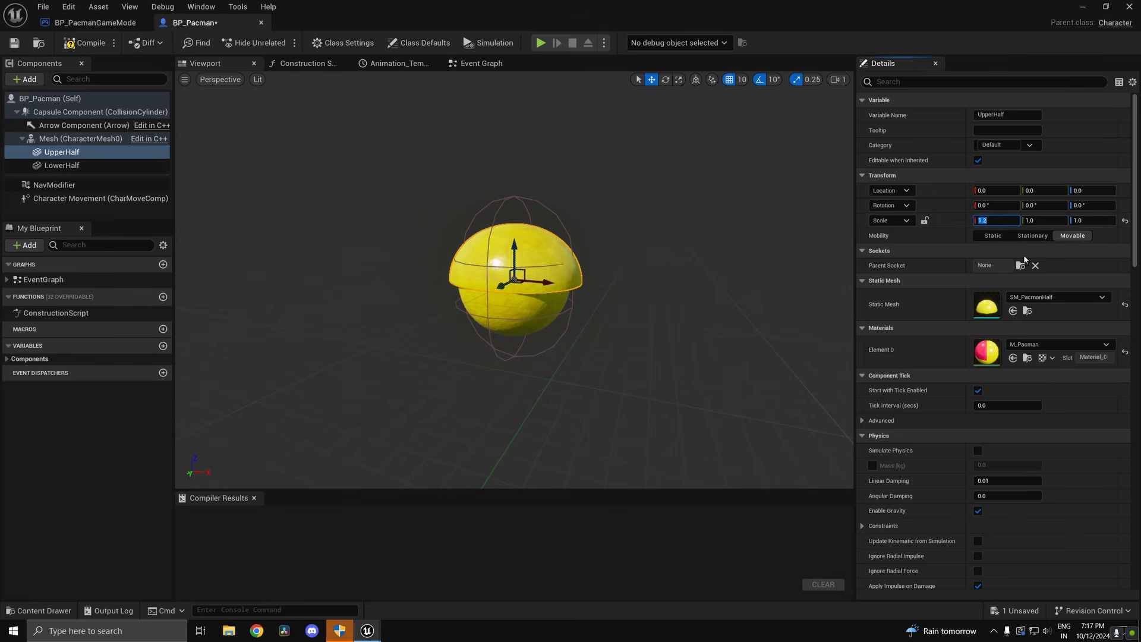
{"action": "left_click", "coordinate": [1044, 220]}
{"action": "key", "text": "ctrl+v"}
{"action": "left_click", "coordinate": [1095, 220]}
{"action": "key", "text": "Return"}
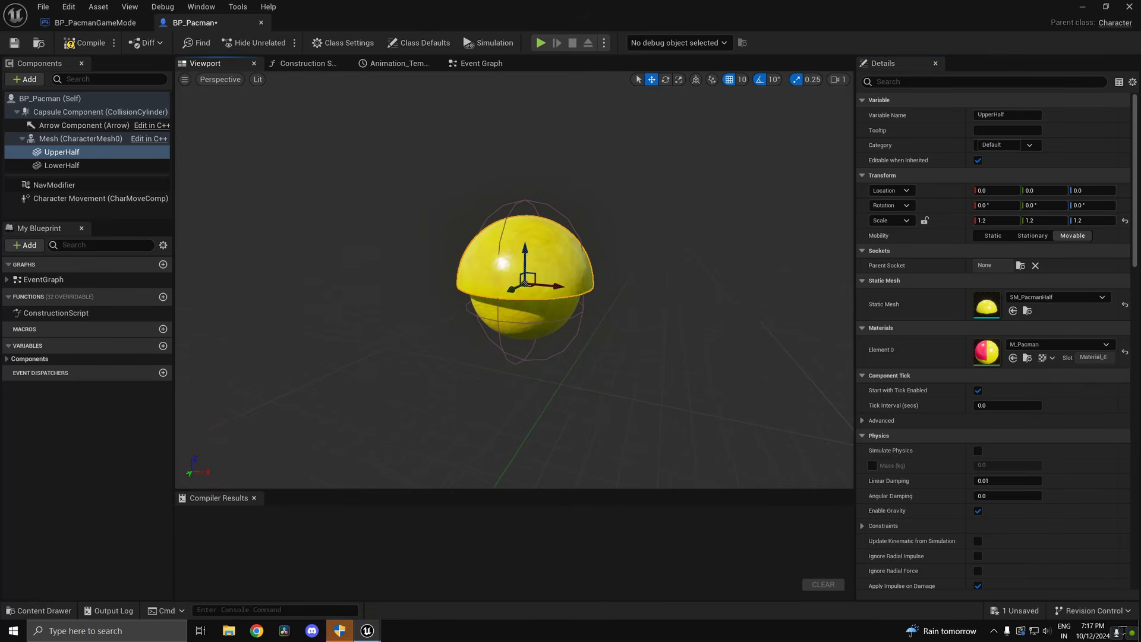
- Copy the UpperHalf mesh's 1.2 scale to the LowerHalf mesh on all three axes and save BP_Pacman
{"action": "left_click", "coordinate": [996, 220]}
{"action": "key", "text": "ctrl+c"}
{"action": "left_click", "coordinate": [63, 165]}
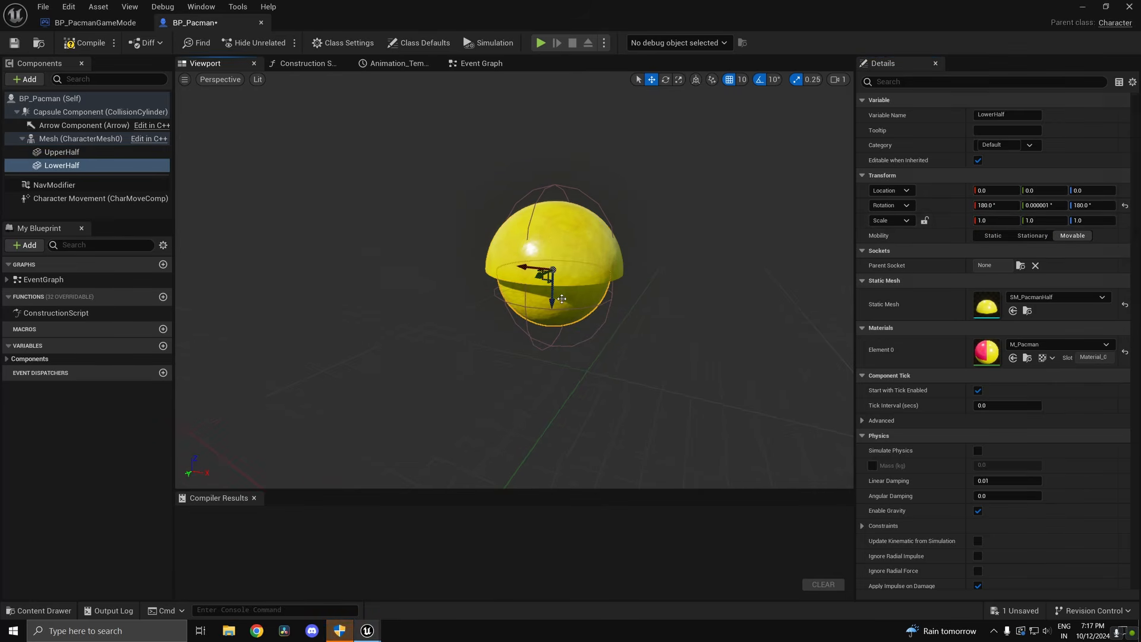
{"action": "left_click", "coordinate": [989, 221]}
{"action": "key", "text": "ctrl+v"}
{"action": "left_click", "coordinate": [1054, 221]}
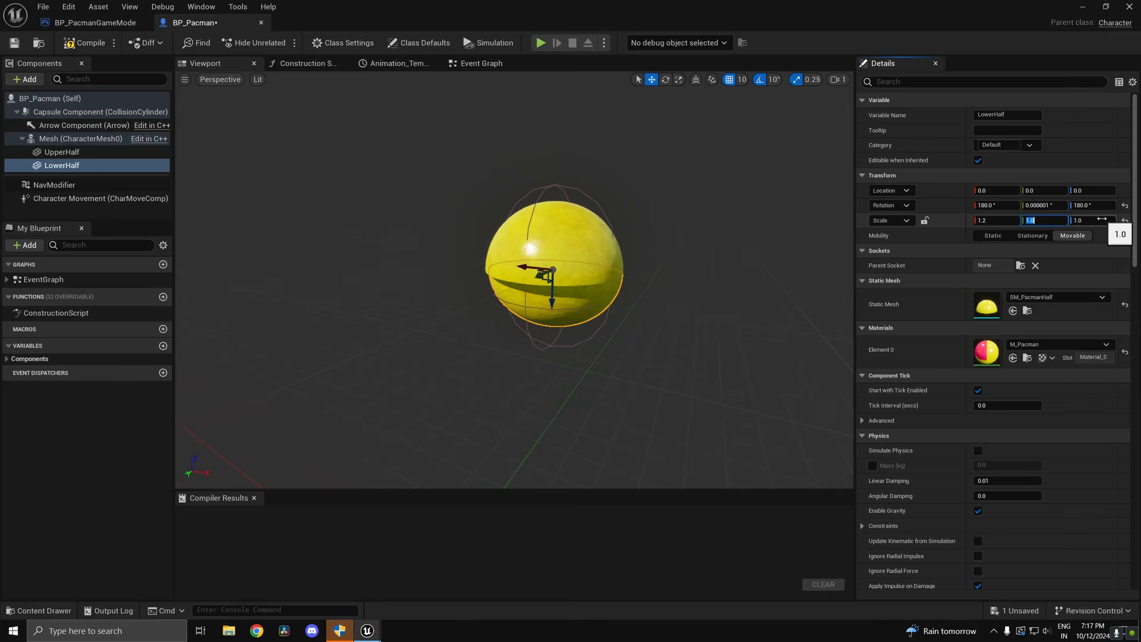
{"action": "left_click", "coordinate": [1092, 221]}
{"action": "key", "text": "ctrl+v"}
{"action": "key", "text": "Return"}
{"action": "key", "text": "ctrl+s"}
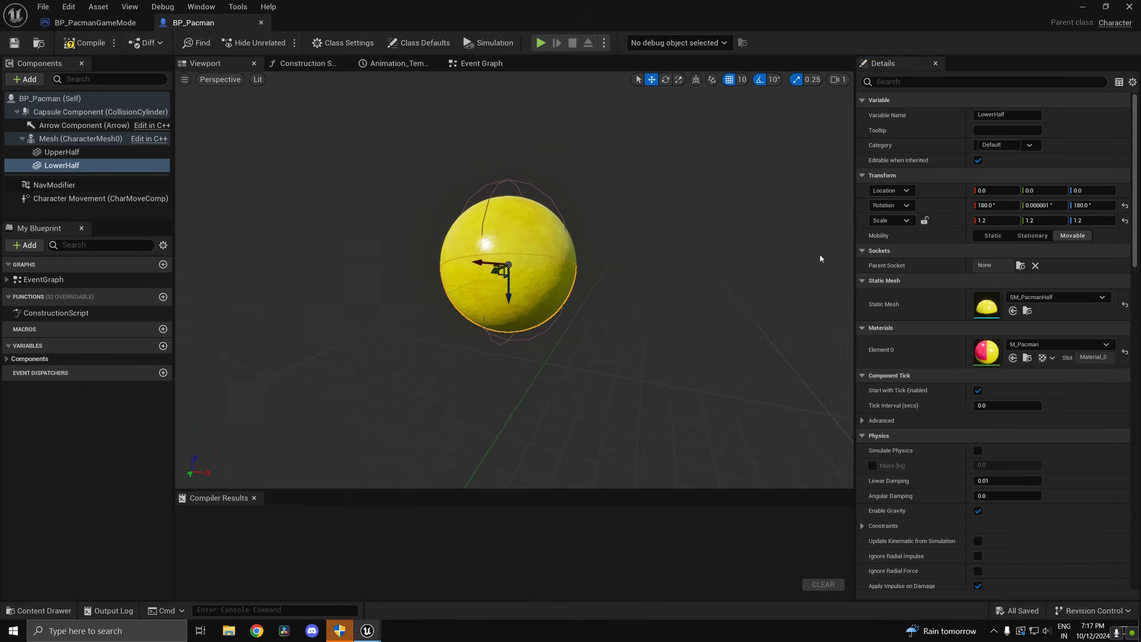
{"action": "left_click", "coordinate": [552, 250]}
{"action": "left_click", "coordinate": [544, 294]}
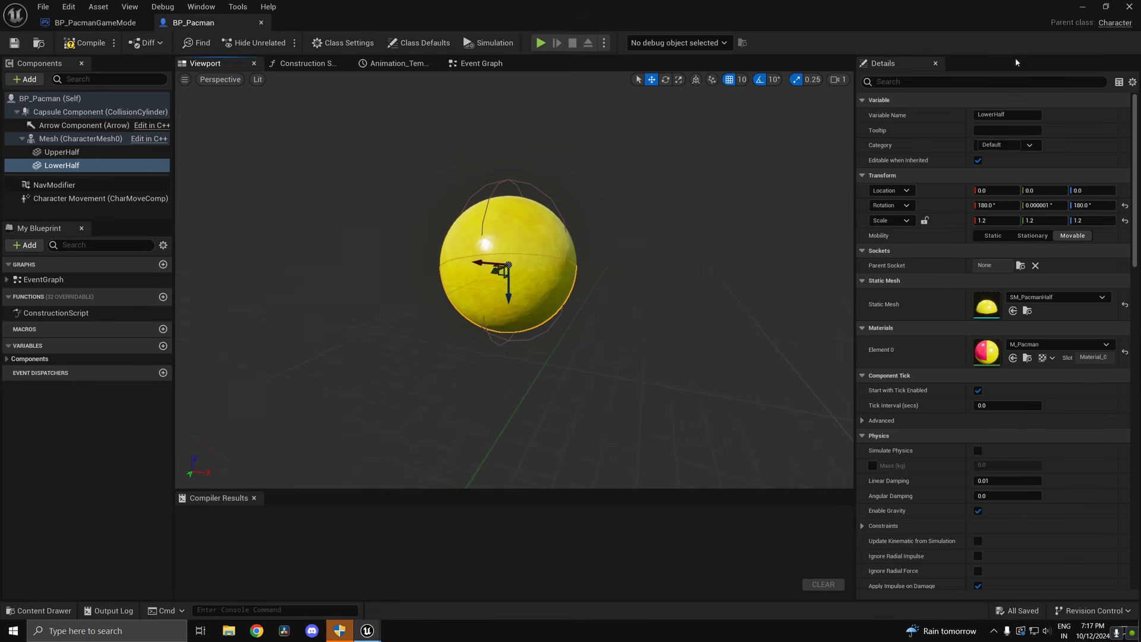
- Play-test GameLevel with the enlarged Pacman, steering it over pellets through the lower part of the maze
{"action": "left_click", "coordinate": [1083, 6]}
{"action": "left_click", "coordinate": [277, 41]}
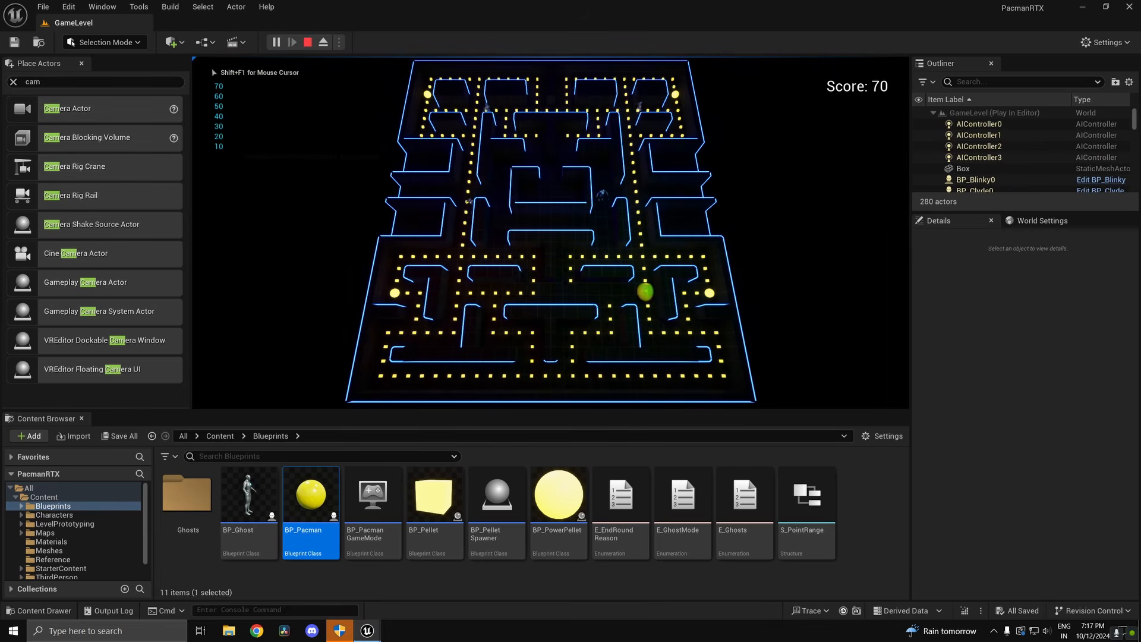
{"action": "key", "text": "s"}
{"action": "key", "text": "d"}
{"action": "key", "text": "s"}
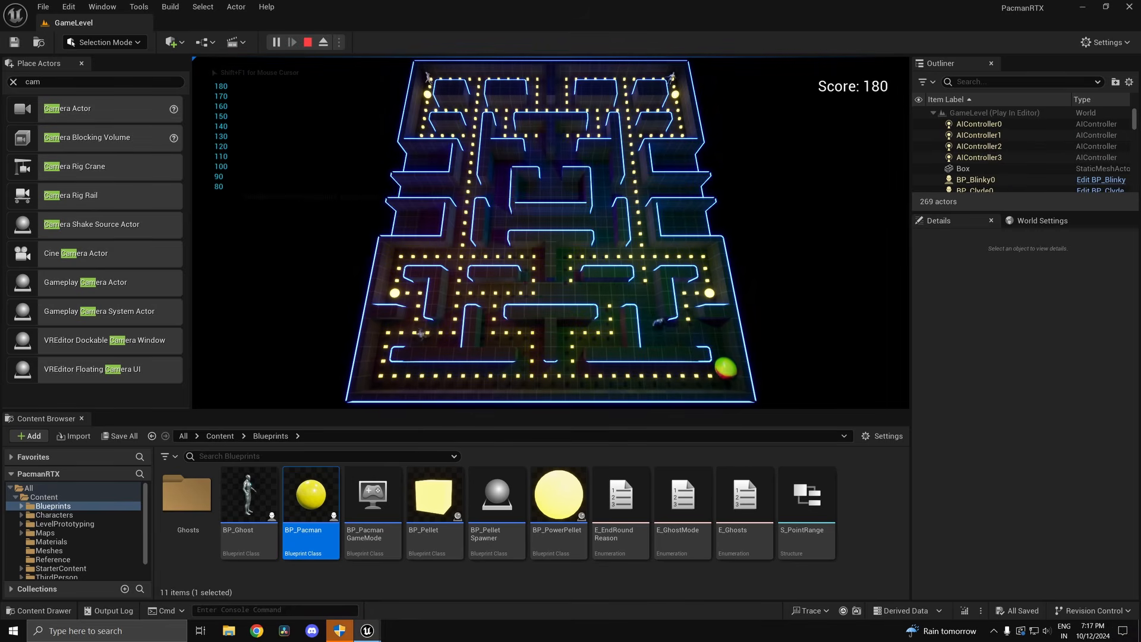
{"action": "key", "text": "a"}
{"action": "key", "text": "w"}
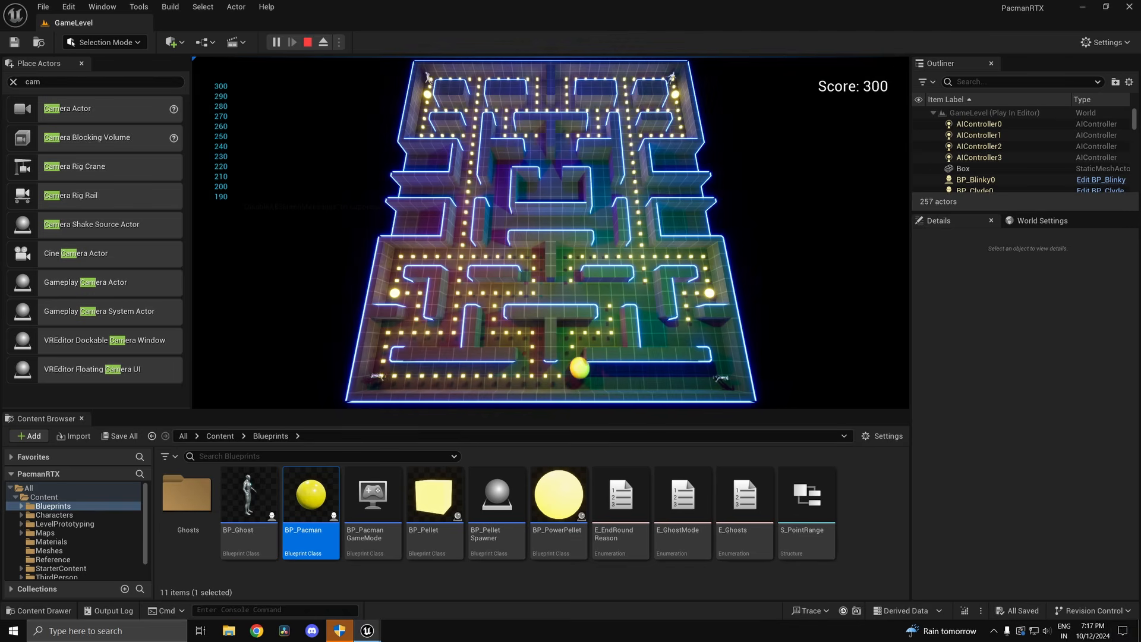
{"action": "key", "text": "d"}
{"action": "key", "text": "w"}
{"action": "key", "text": "s"}
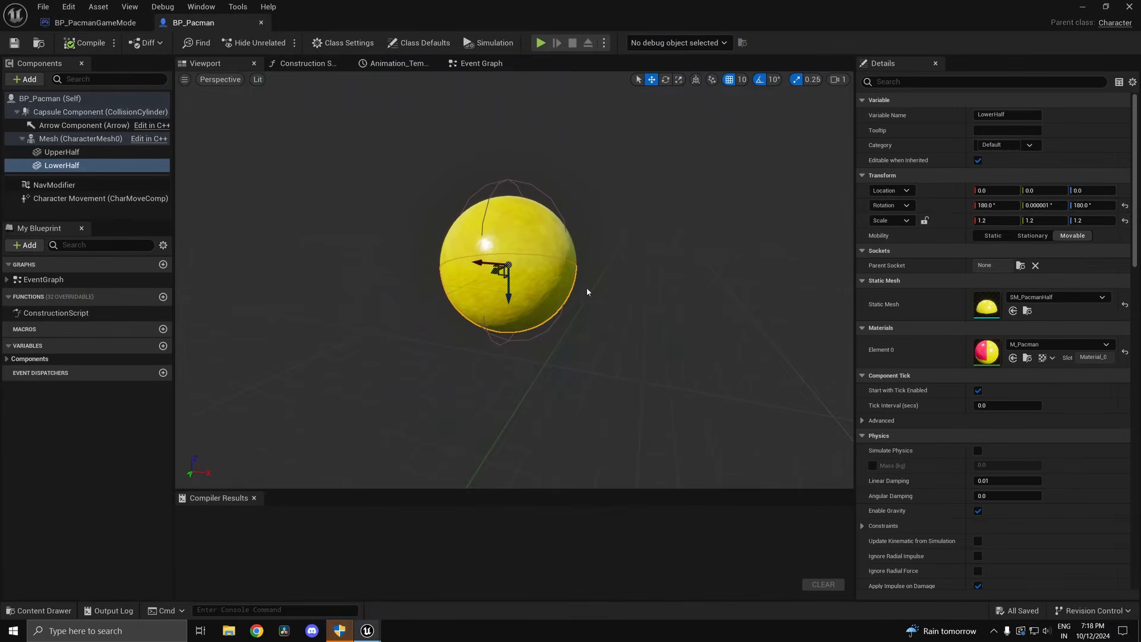
- Set the capsule radius of BP_Pacman's Capsule Component to 70, and raise it to 75
{"action": "left_click", "coordinate": [564, 212]}
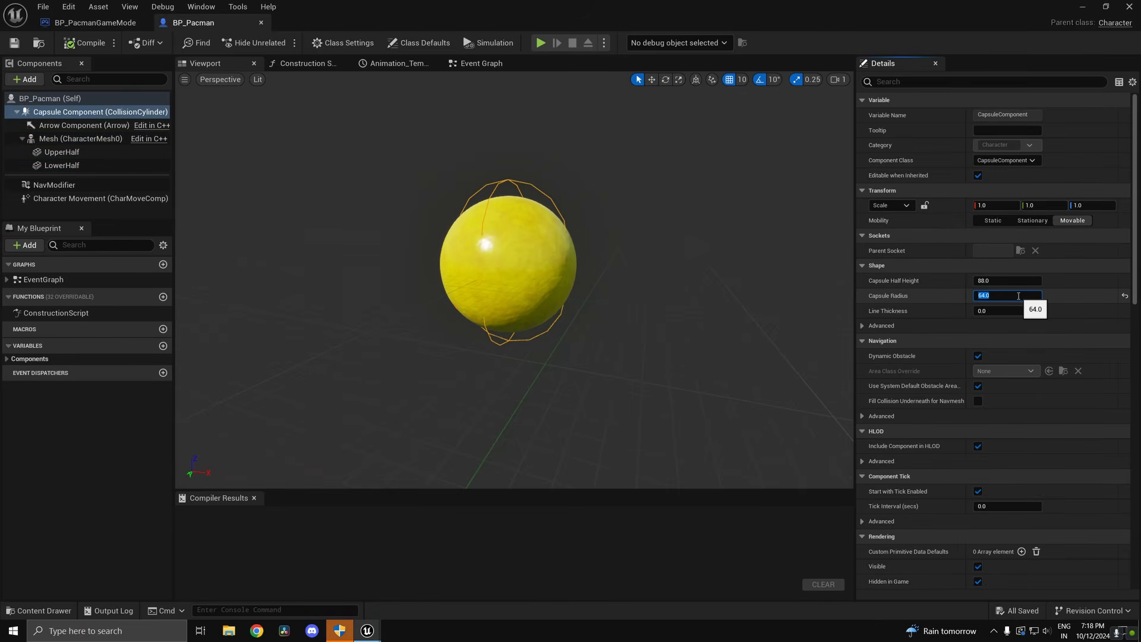
{"action": "type", "text": "70"}
{"action": "key", "text": "Return"}
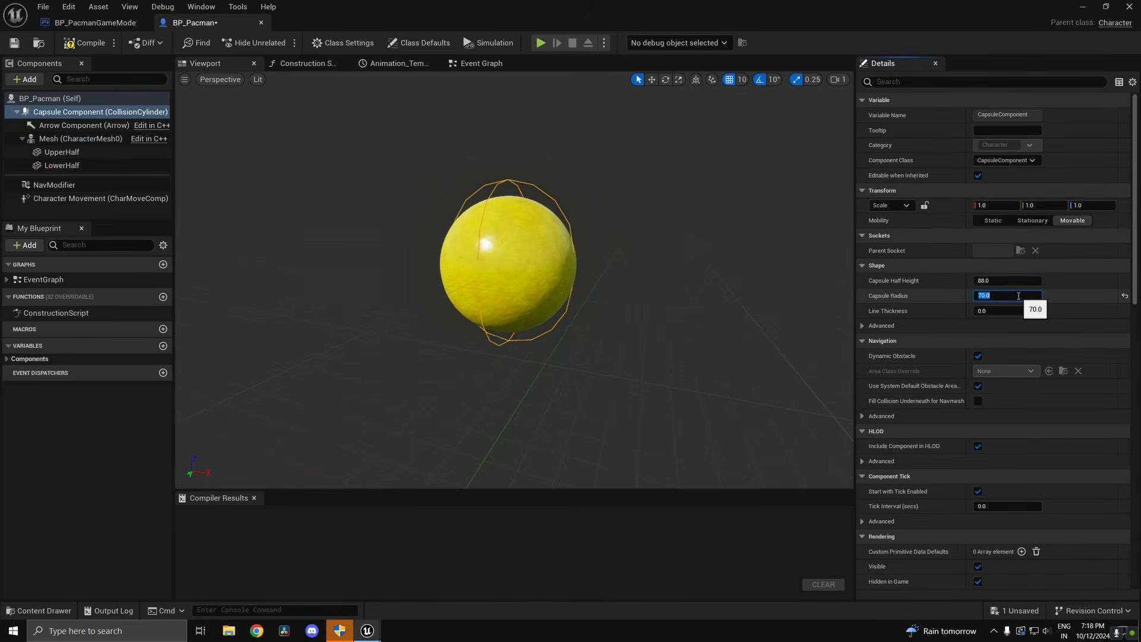
{"action": "type", "text": "75"}
{"action": "key", "text": "Return"}
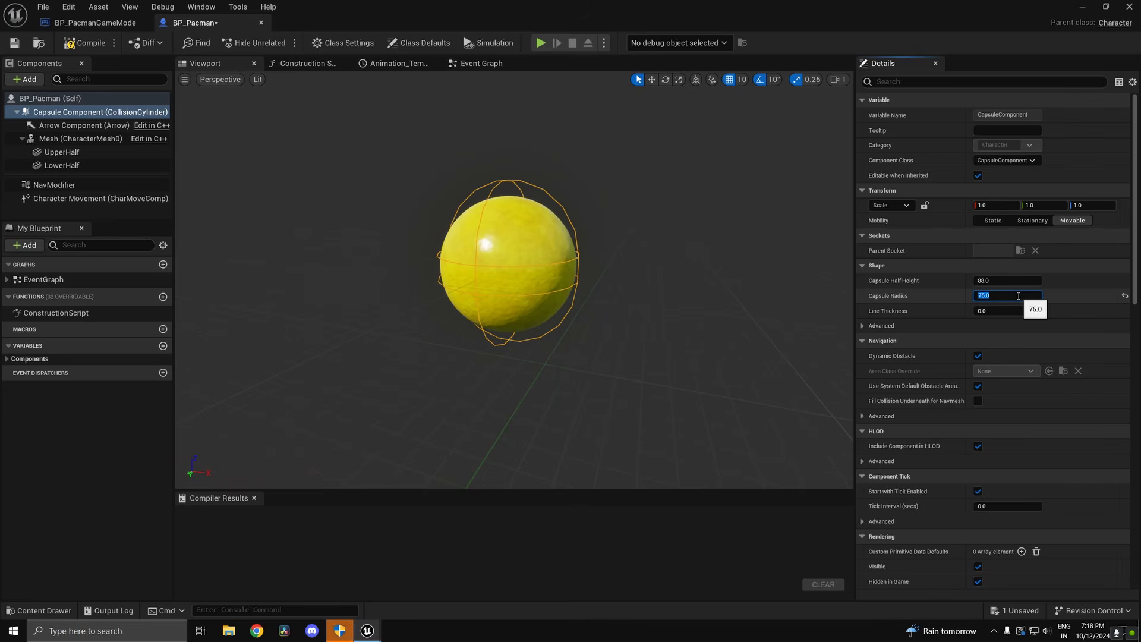
- Play-test GameLevel with the wider capsule, steering Pacman around the lower and central corridors, and stop the session
{"action": "left_click", "coordinate": [1083, 7]}
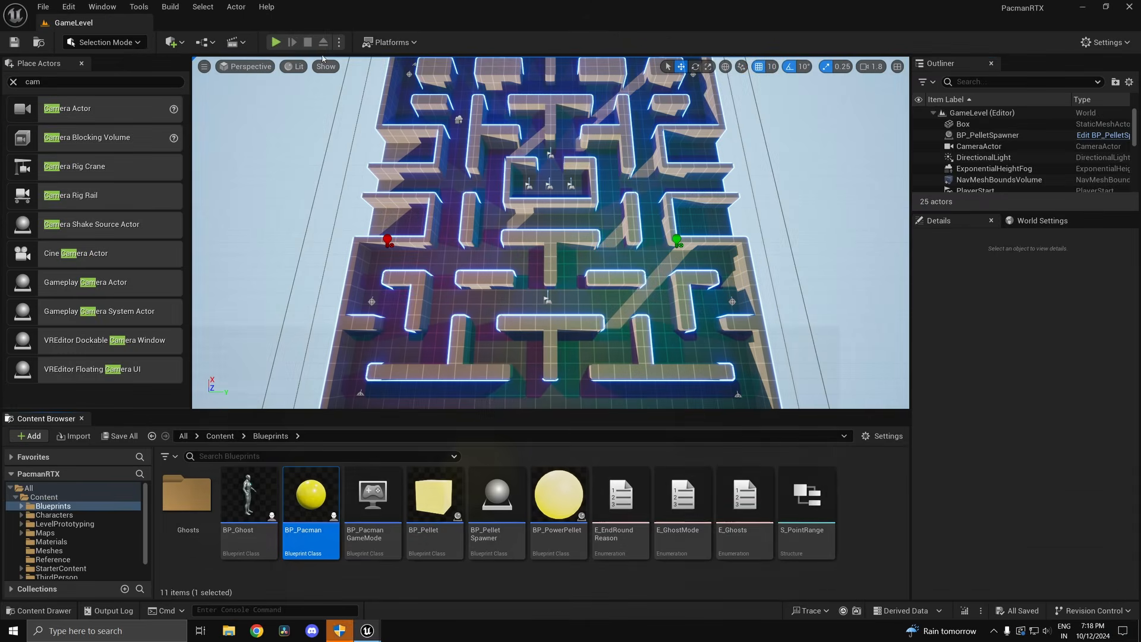
{"action": "left_click", "coordinate": [276, 42]}
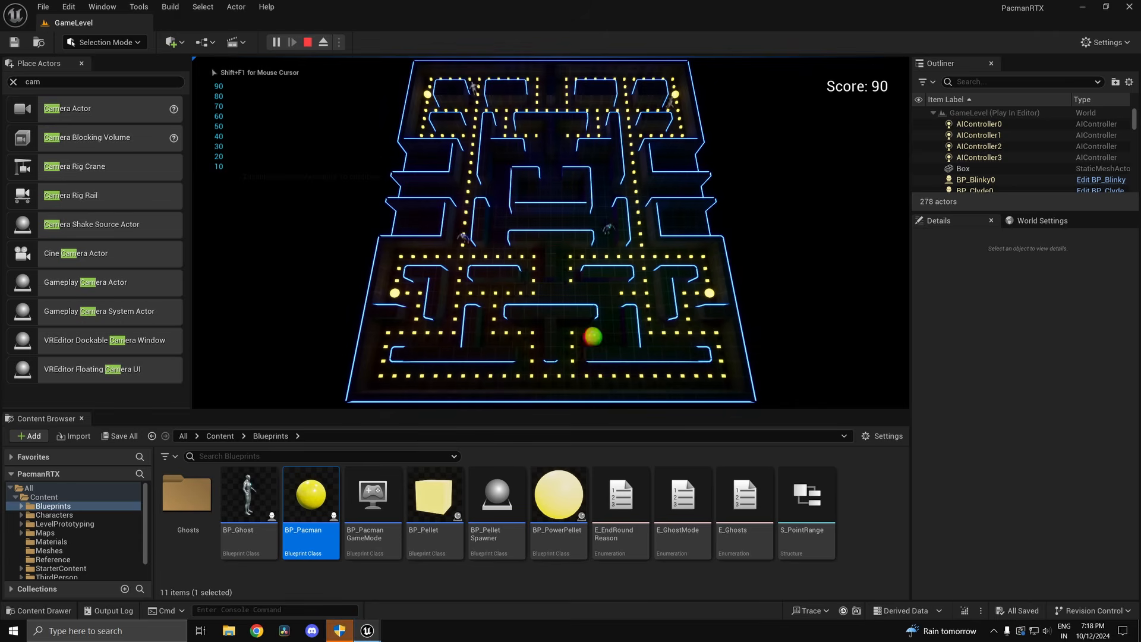
{"action": "key", "text": "s"}
{"action": "key", "text": "a"}
{"action": "key", "text": "w"}
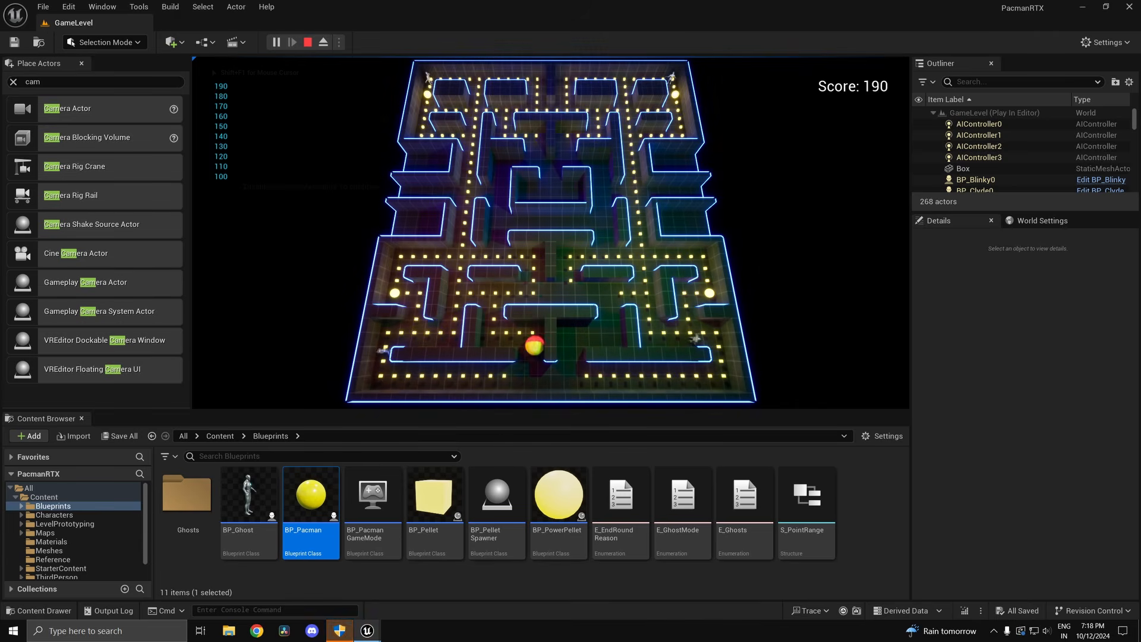
{"action": "key", "text": "a"}
{"action": "key", "text": "w"}
{"action": "key", "text": "a"}
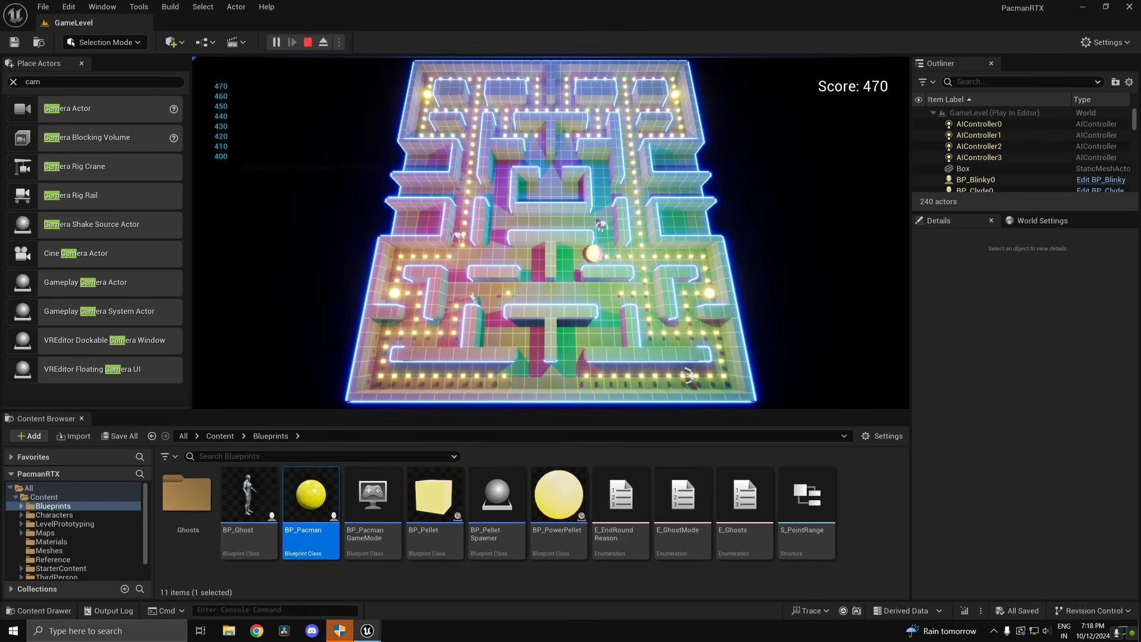
{"action": "key", "text": "d"}
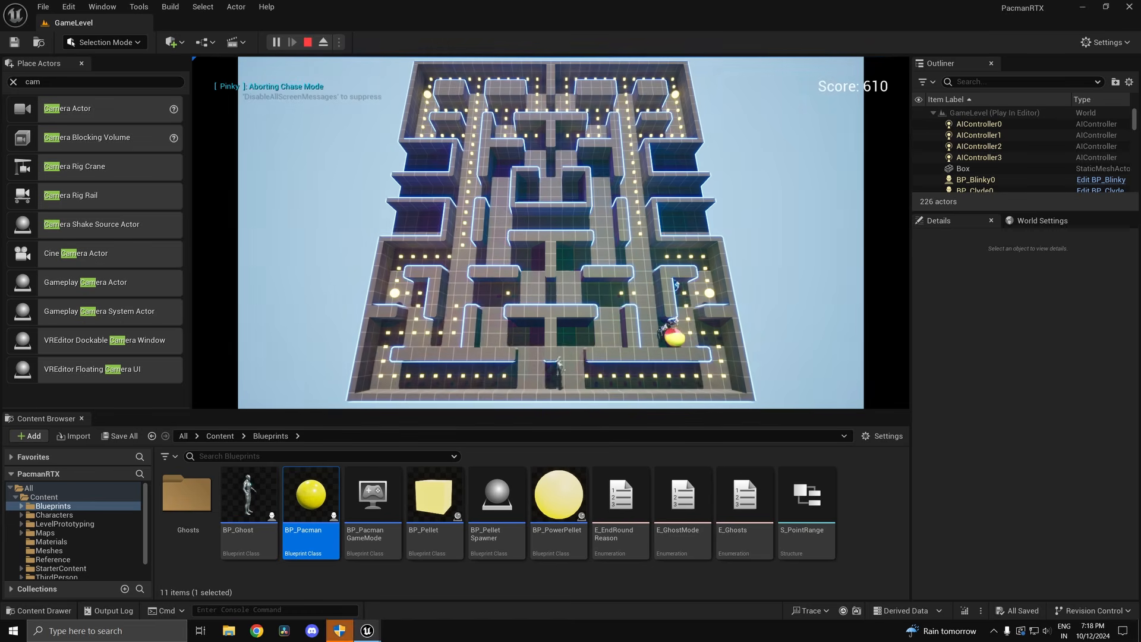
{"action": "key", "text": "Escape"}
- Start another play session and steer Pacman up the maze and around its upper-left corner to check its movement
{"action": "left_click", "coordinate": [282, 42]}
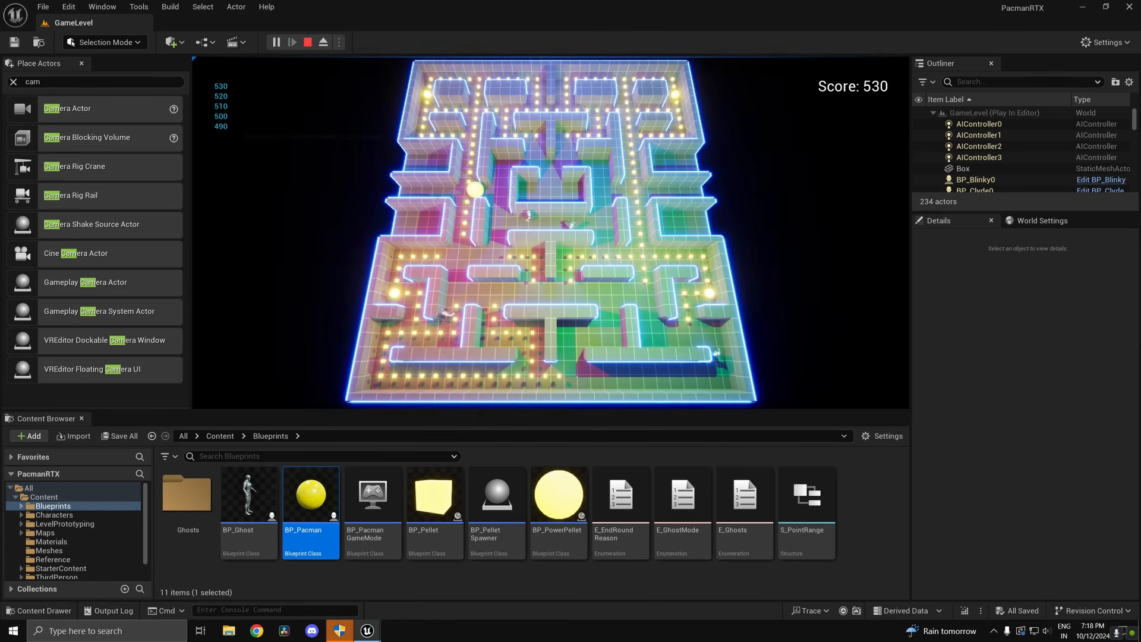
{"action": "key", "text": "a"}
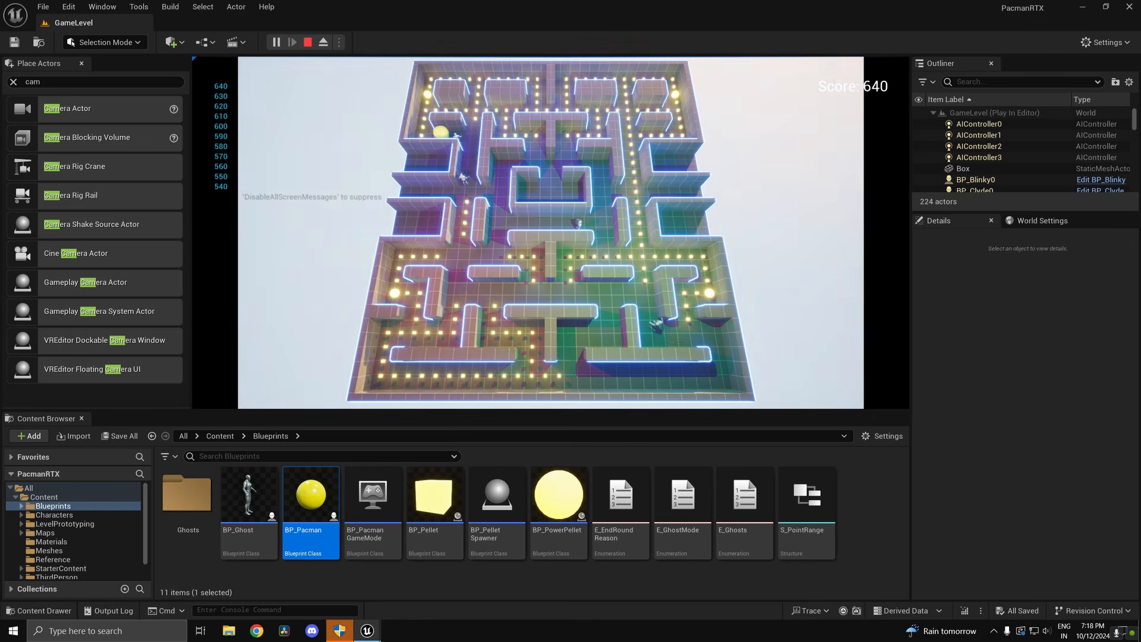
{"action": "key", "text": "w"}
{"action": "key", "text": "d"}
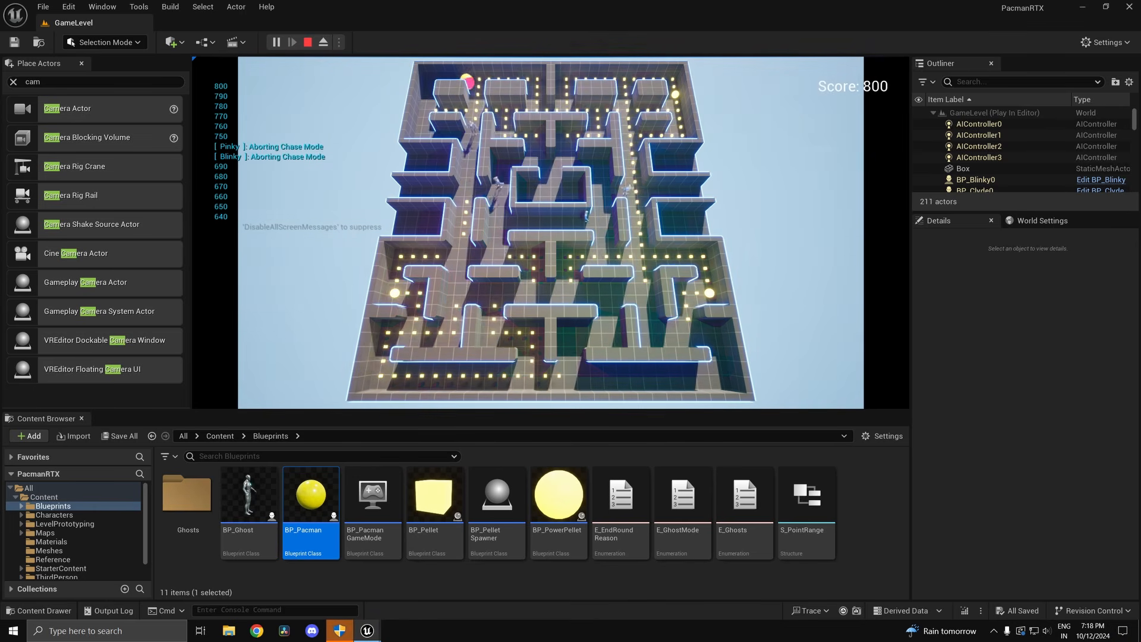
{"action": "key", "text": "s"}
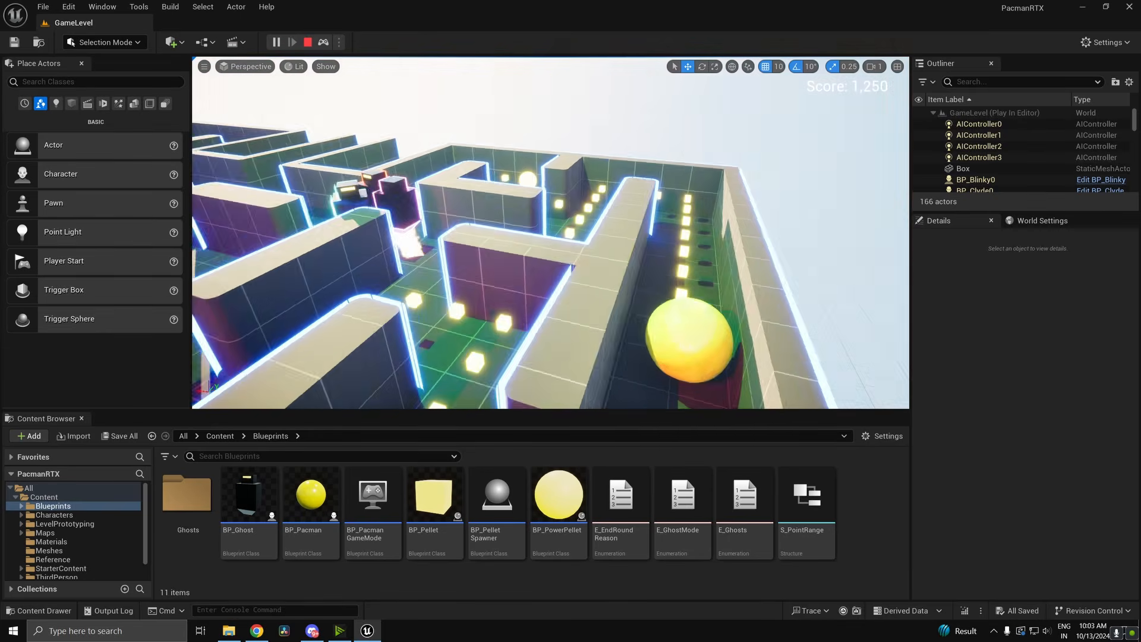
- Fly through the running level to examine the redesigned ghosts with their outlines and thruster flames up close, and stop the session
{"action": "key", "text": "w"}
{"action": "scroll", "coordinate": [550, 232], "scroll_direction": "up", "scroll_amount": 1}
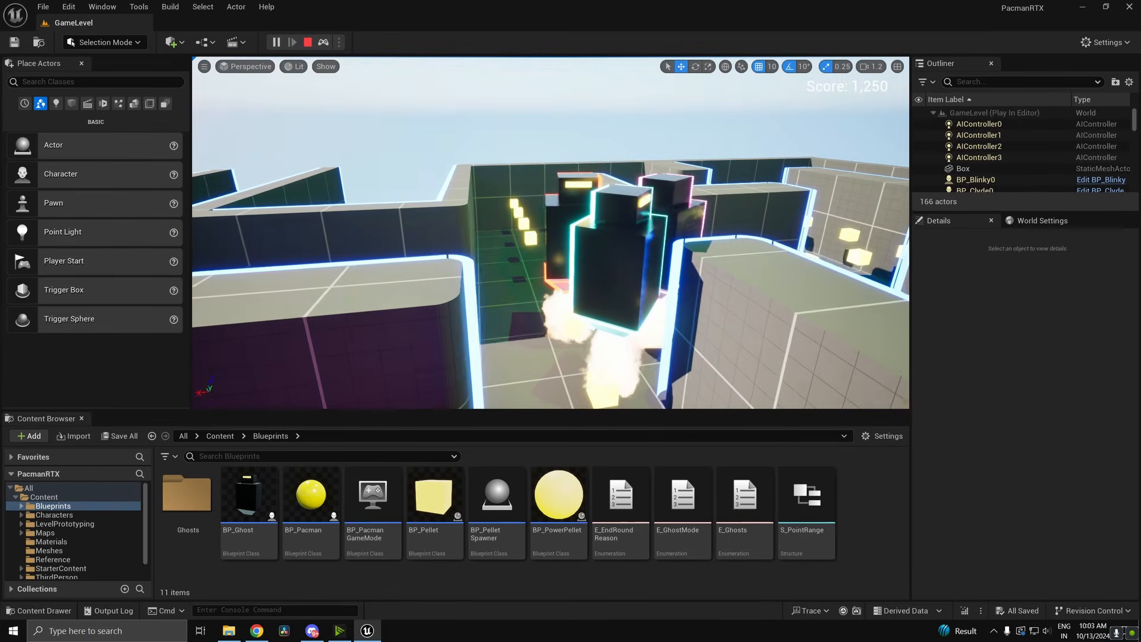
{"action": "right_click_drag", "start_coordinate": [601, 194], "coordinate": [587, 255]}
{"action": "left_click", "coordinate": [557, 293]}
{"action": "left_click", "coordinate": [332, 230]}
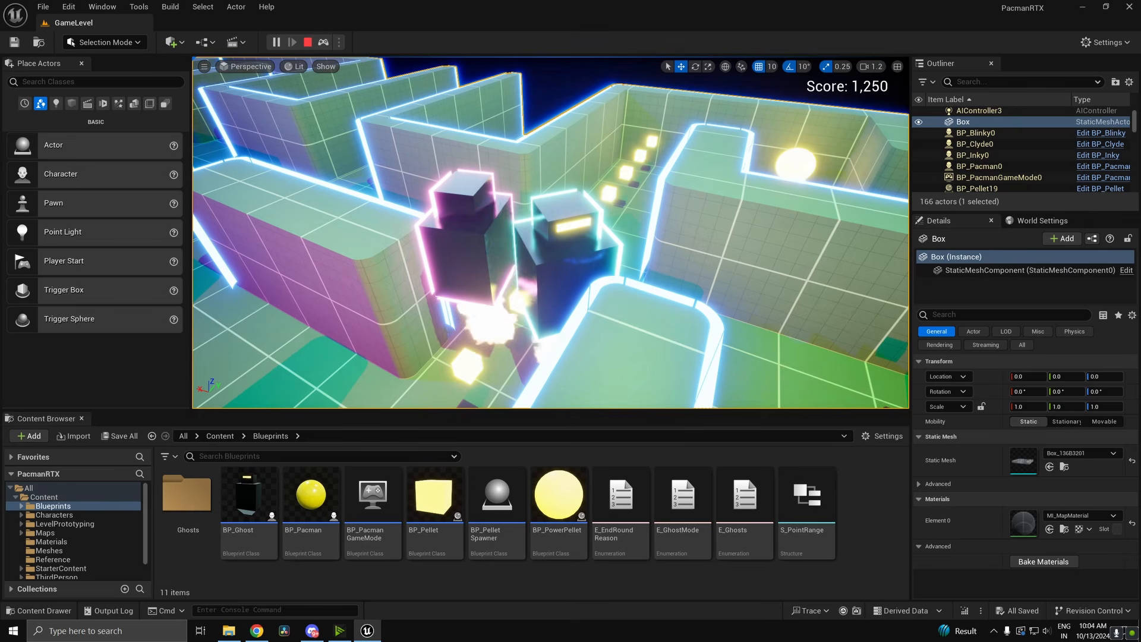
{"action": "right_click_drag", "start_coordinate": [606, 297], "coordinate": [585, 304]}
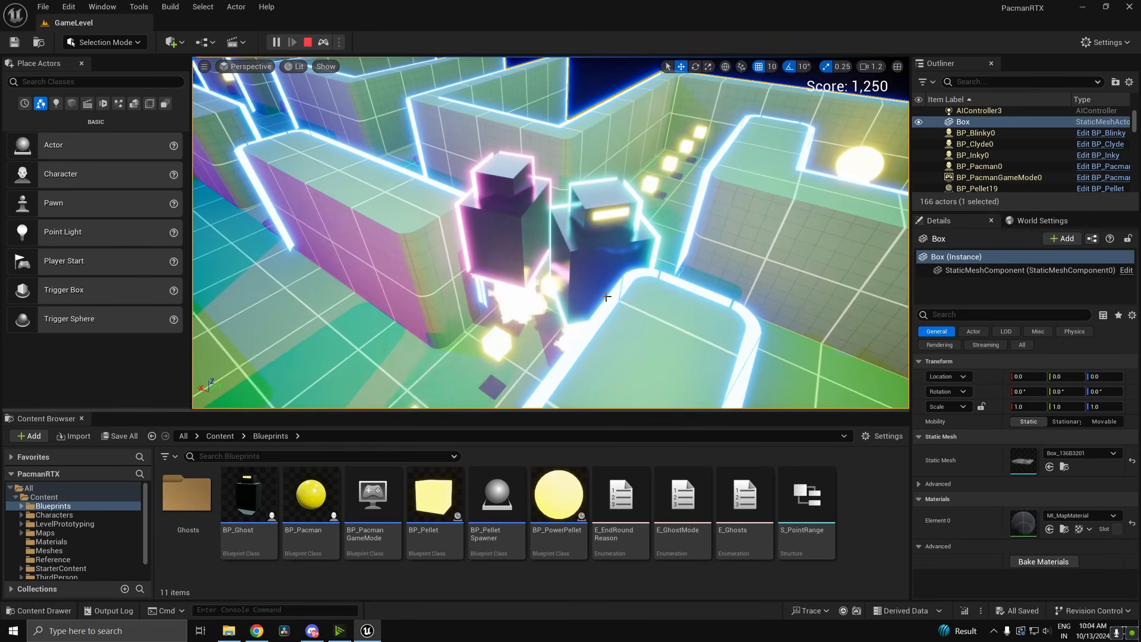
{"action": "key", "text": "Escape"}
- Open BP_Ghost's viewport, examine the ParticleSystem component's template and the asset picker's Show Engine Content option, and close the blueprint
{"action": "double_click", "coordinate": [248, 505]}
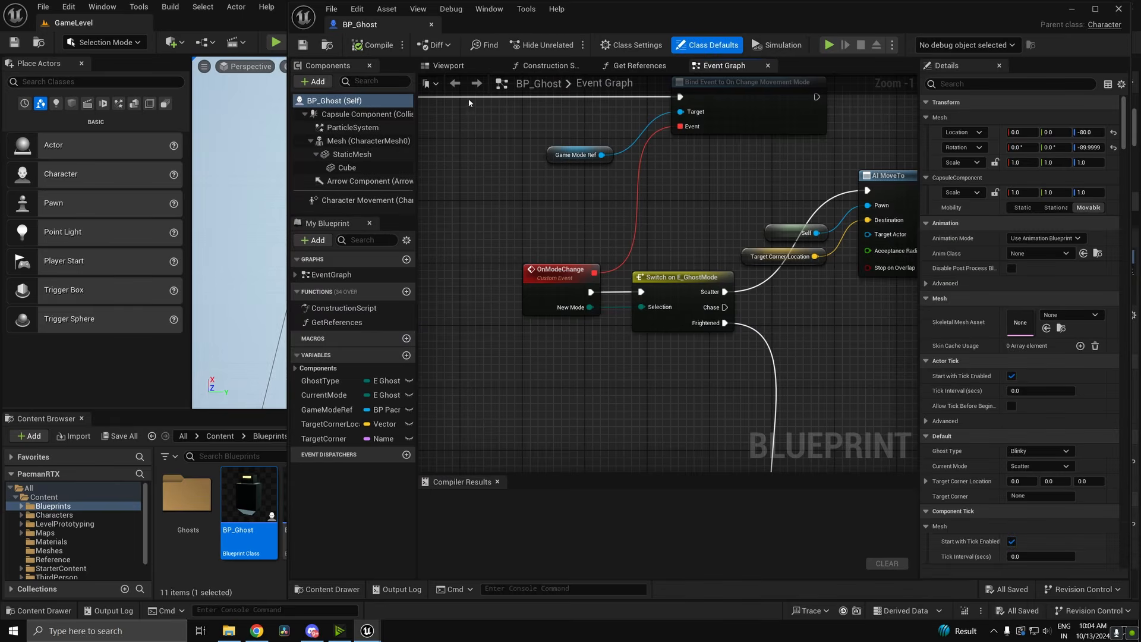
{"action": "left_click", "coordinate": [449, 65]}
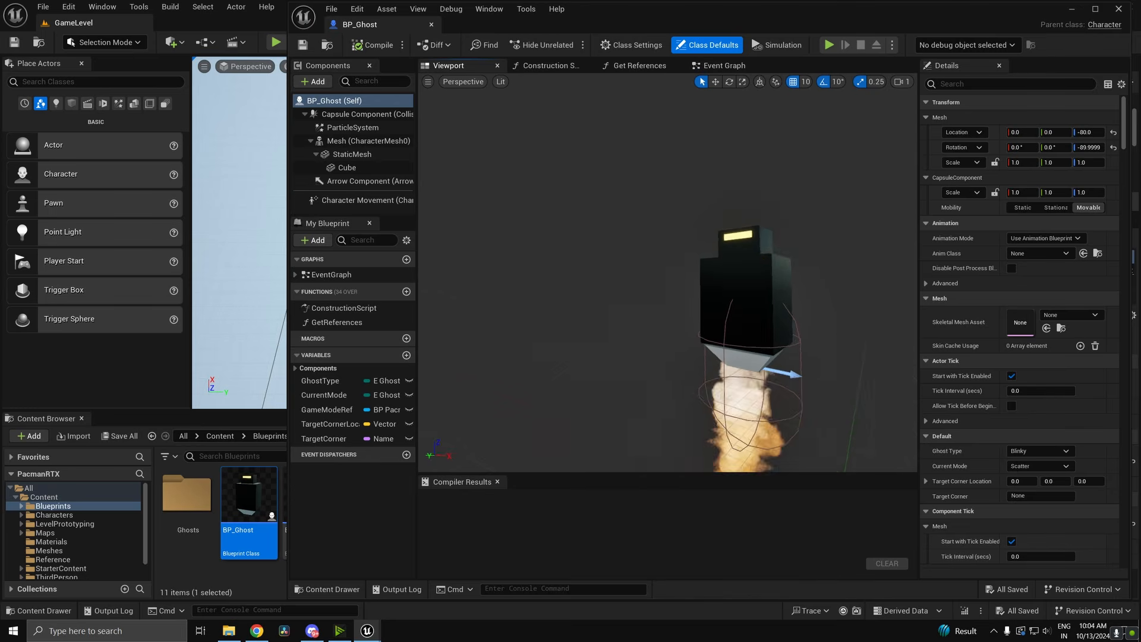
{"action": "left_click", "coordinate": [653, 375]}
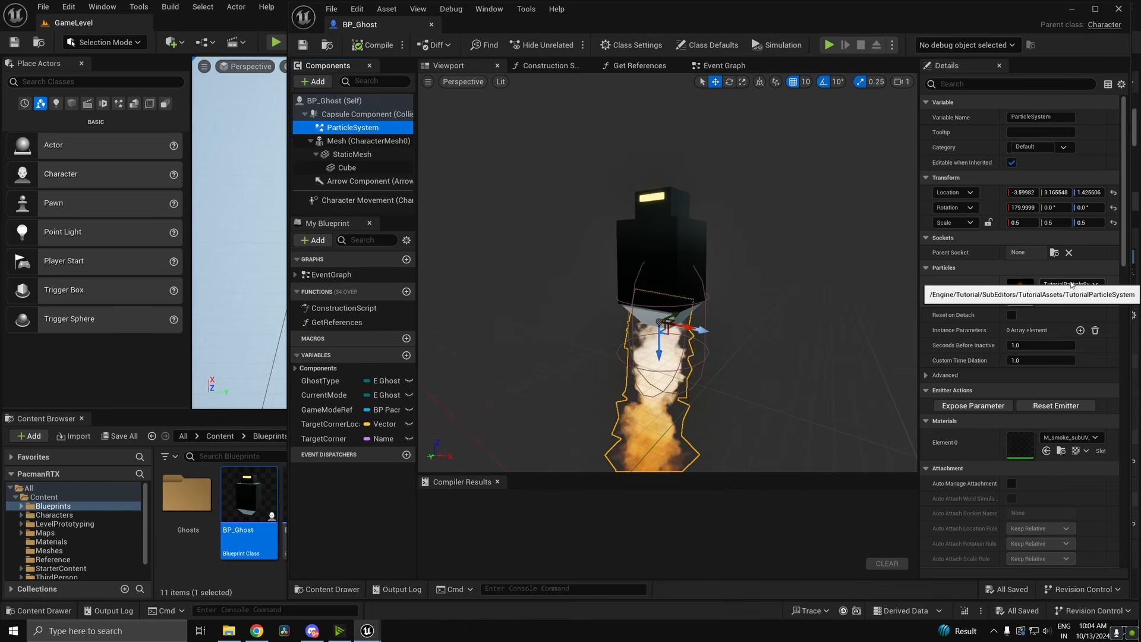
{"action": "left_click", "coordinate": [1073, 284]}
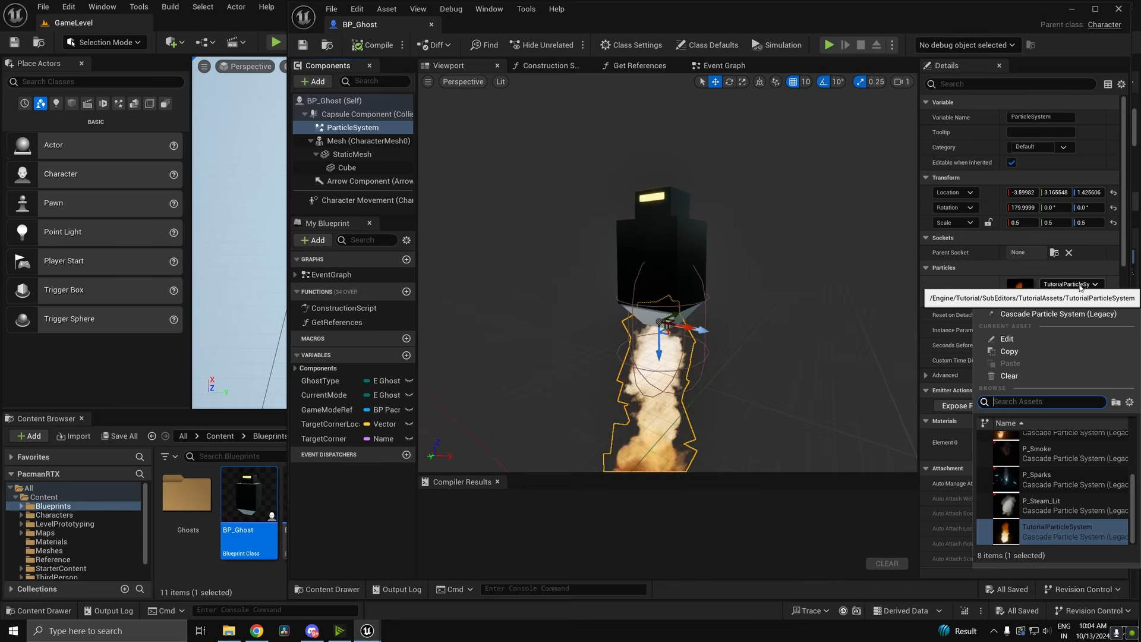
{"action": "left_click", "coordinate": [1129, 402]}
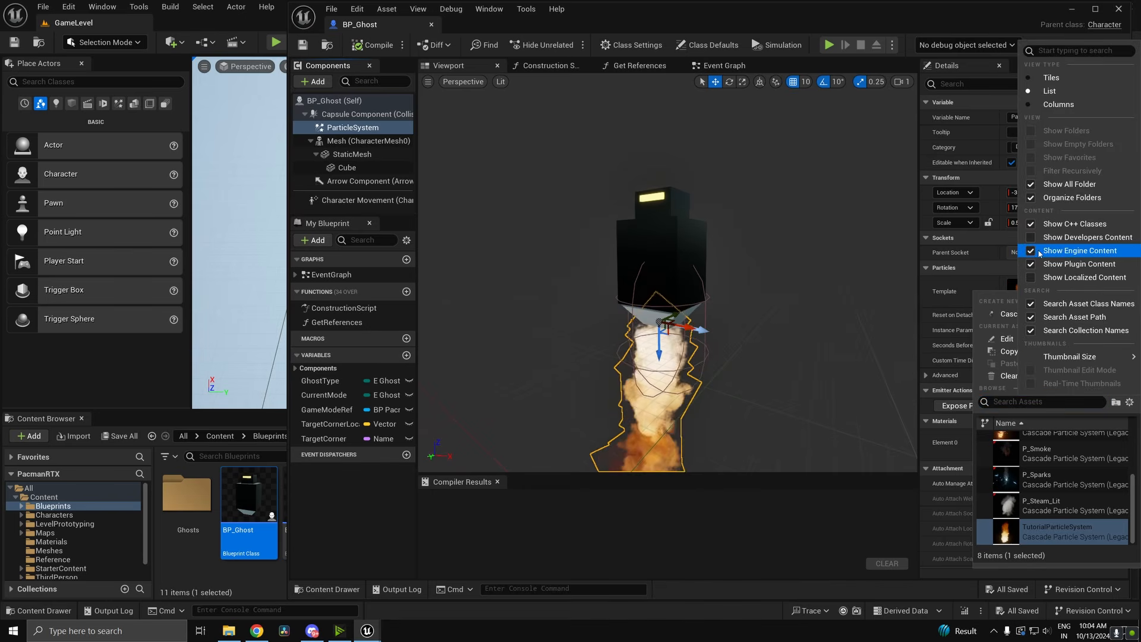
{"action": "right_click_drag", "start_coordinate": [825, 285], "coordinate": [865, 290]}
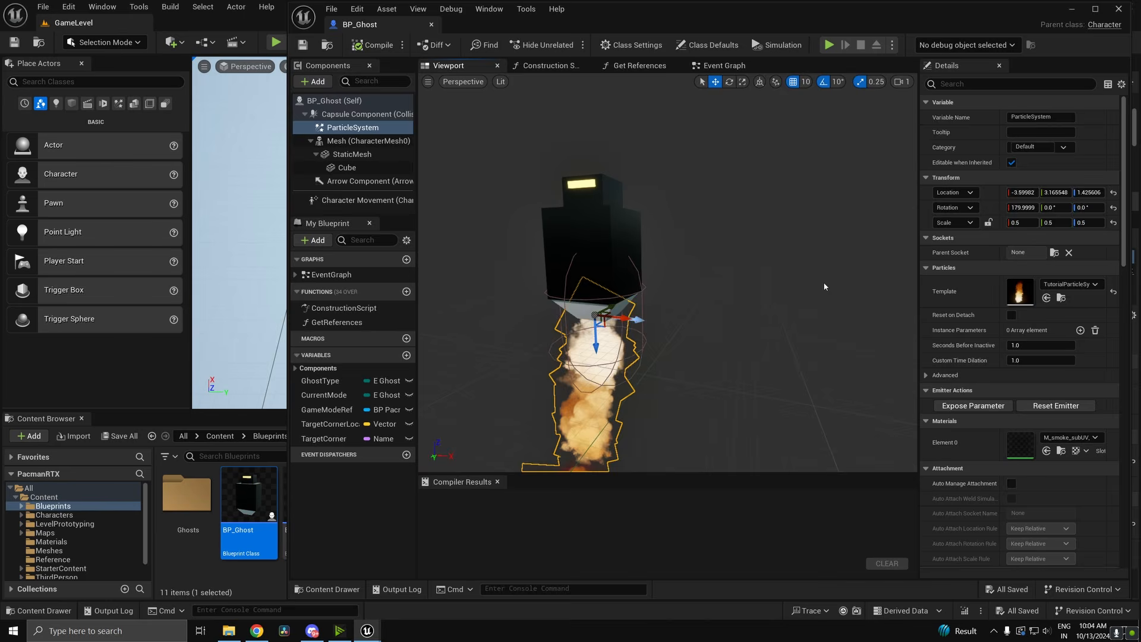
{"action": "left_click", "coordinate": [1119, 9]}
- Look through the ghost outline material instances in the Materials folder
{"action": "left_click", "coordinate": [219, 436]}
{"action": "double_click", "coordinate": [435, 493]}
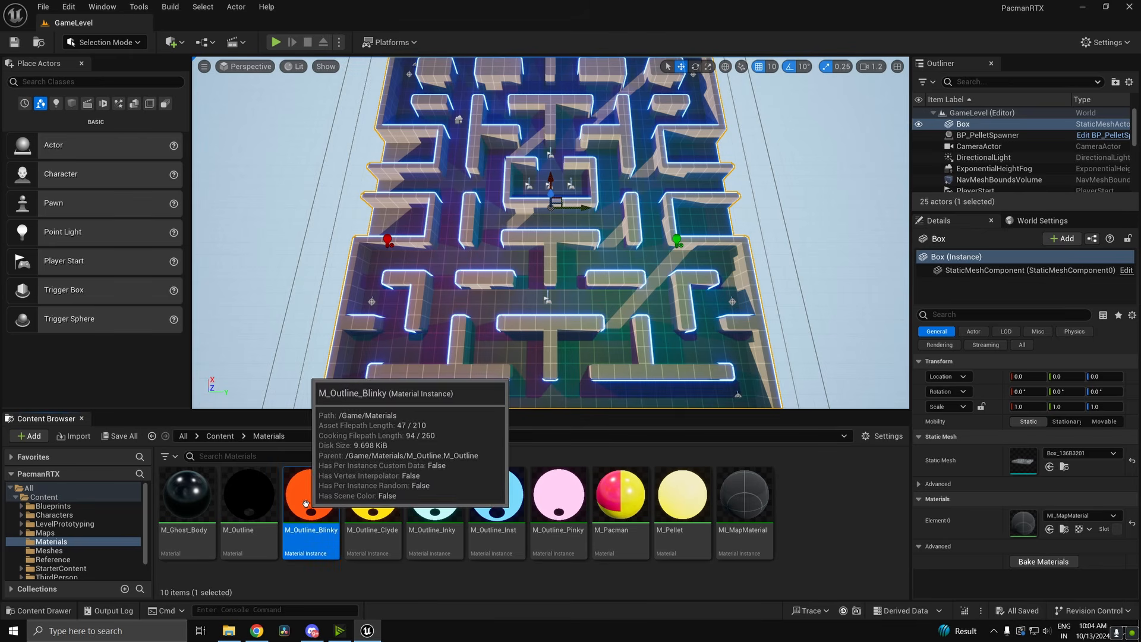
{"action": "left_click", "coordinate": [456, 501]}
{"action": "left_click", "coordinate": [496, 500]}
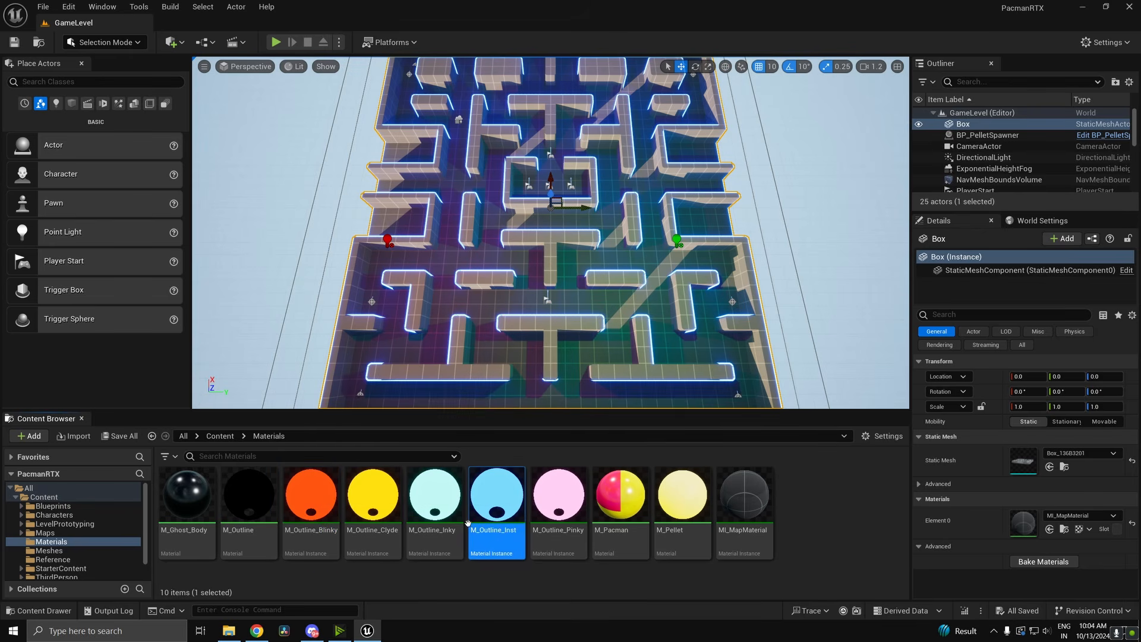
- Open the BP_Blinky blueprint from the Blueprints/Ghosts folder and select its Capsule Component
{"action": "left_click", "coordinate": [229, 436]}
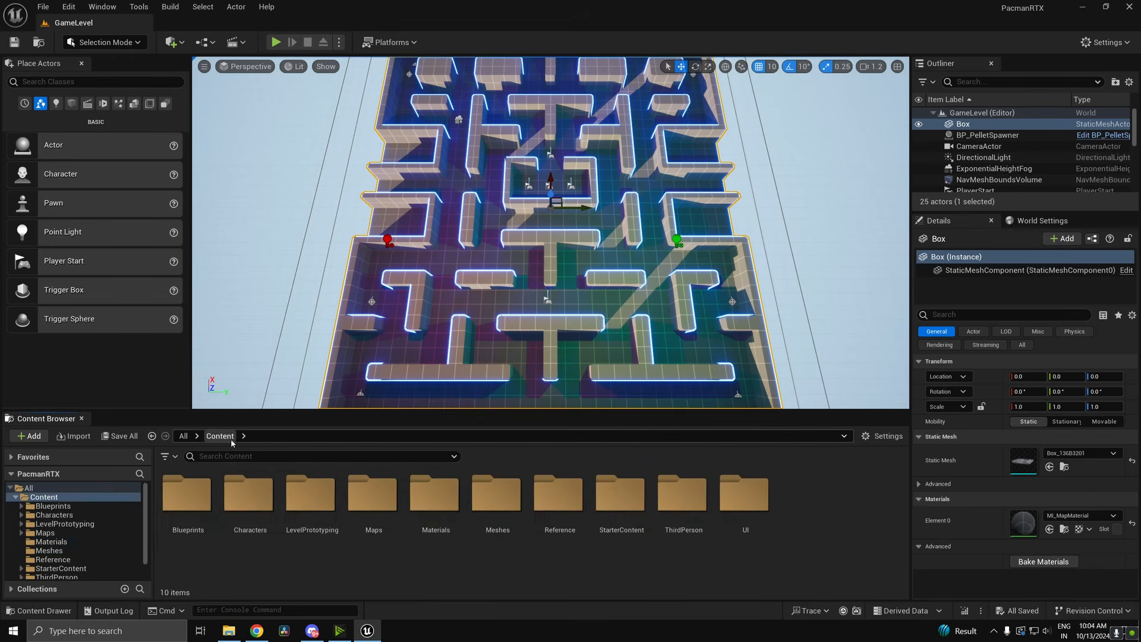
{"action": "double_click", "coordinate": [189, 496]}
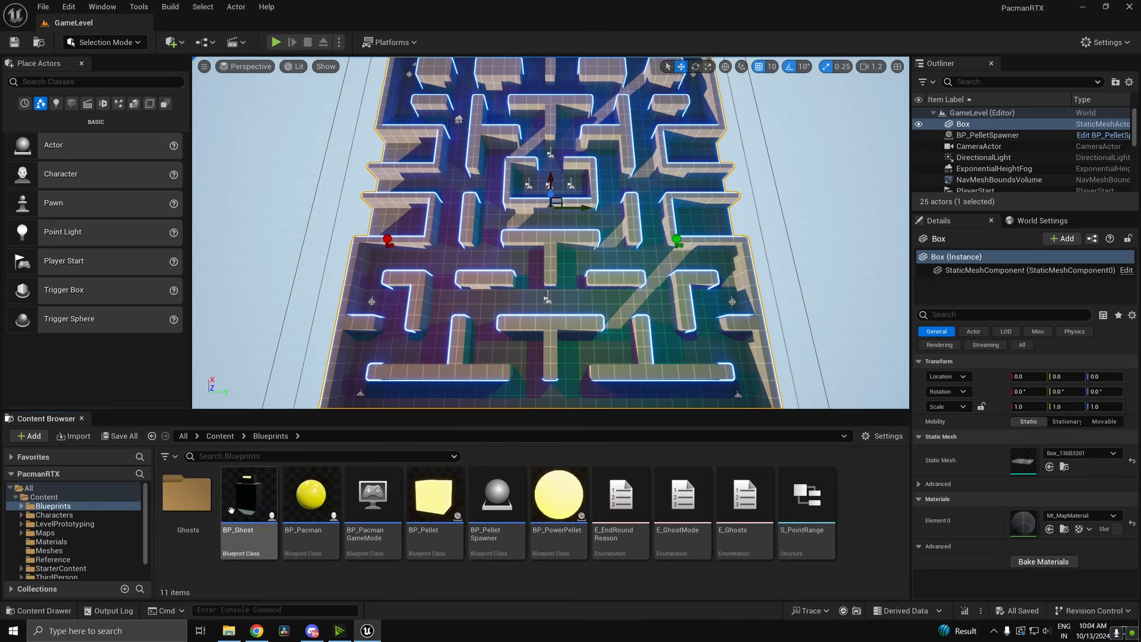
{"action": "double_click", "coordinate": [194, 504]}
{"action": "double_click", "coordinate": [209, 509]}
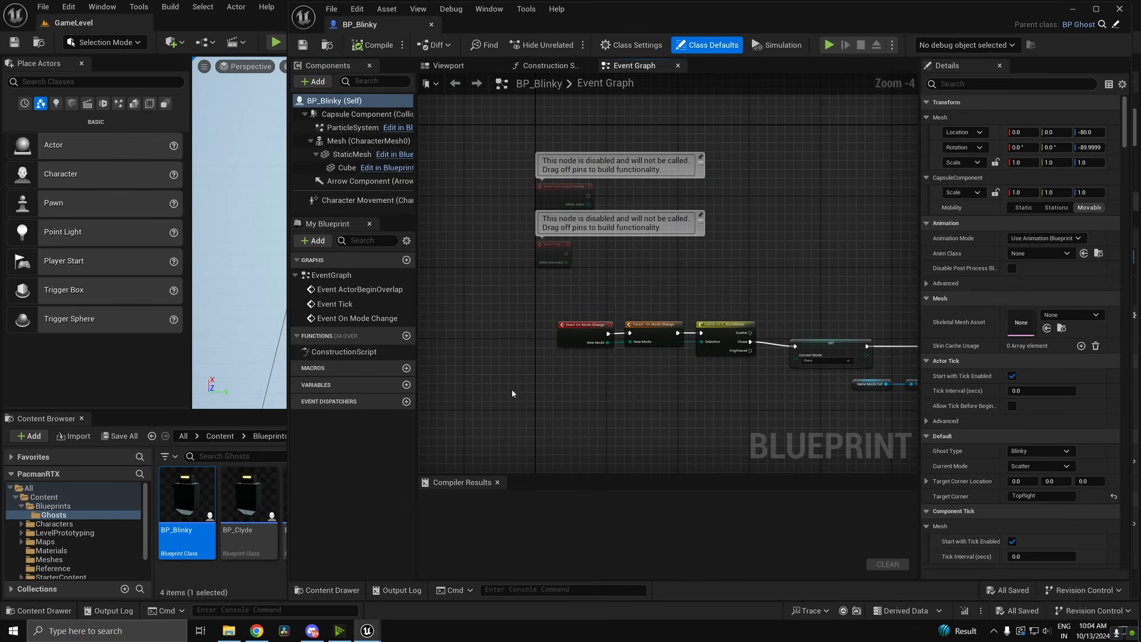
{"action": "left_click", "coordinate": [383, 116]}
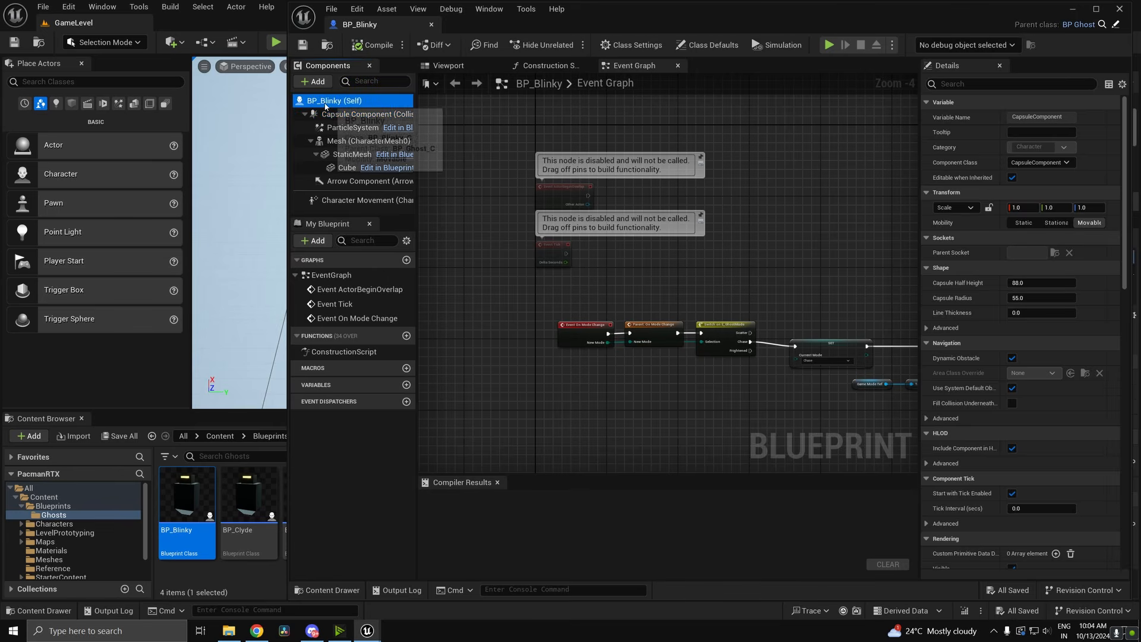
- Filter BP_Blinky's details by "overla" and check the Overlay Material assigned to its StaticMesh component
{"action": "left_click", "coordinate": [325, 102]}
{"action": "left_click", "coordinate": [961, 84]}
{"action": "type", "text": "over"}
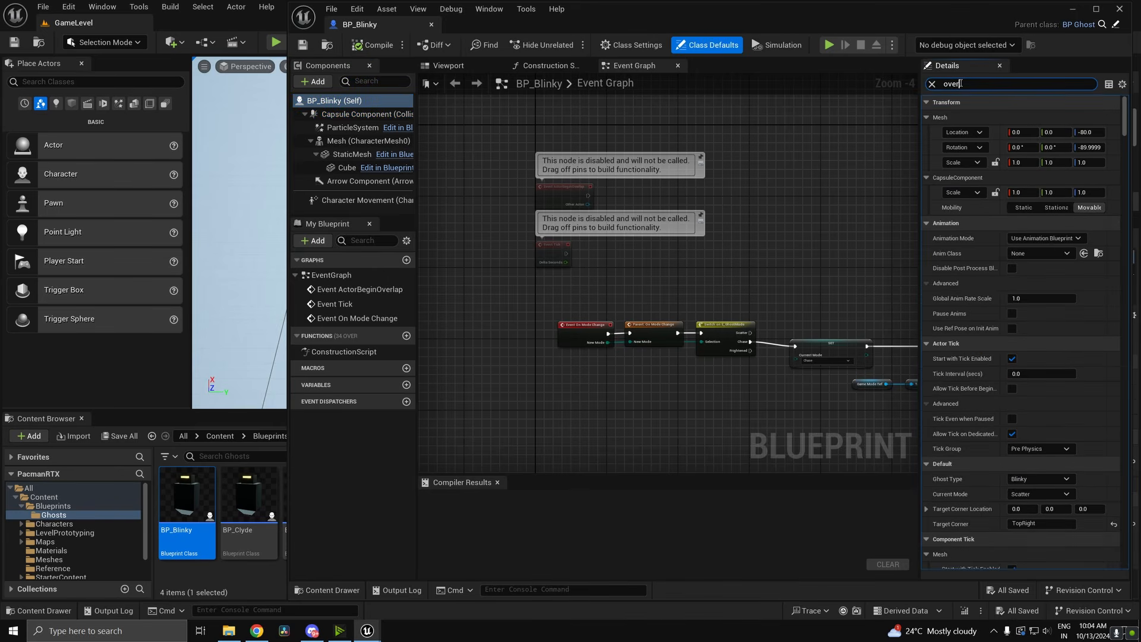
{"action": "type", "text": "la"}
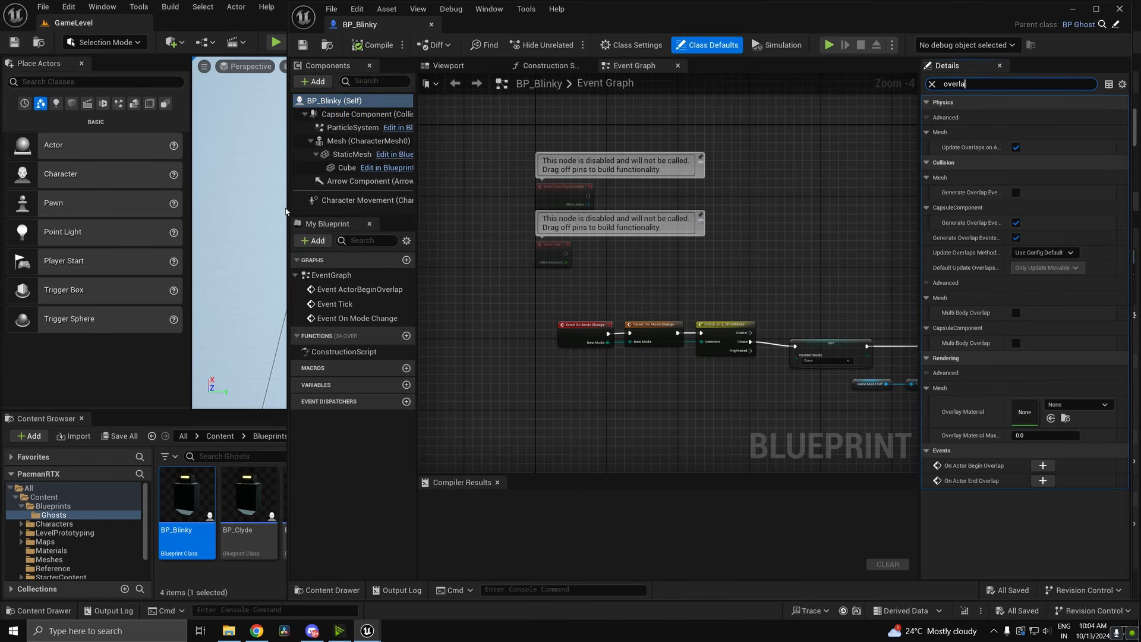
{"action": "left_click", "coordinate": [363, 141]}
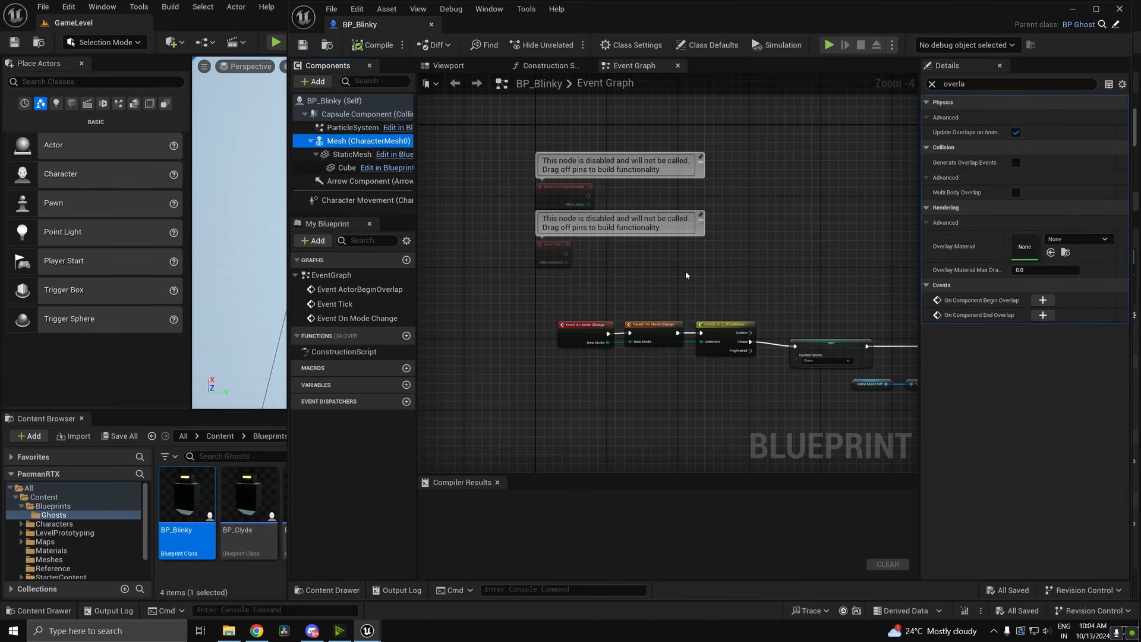
{"action": "left_click", "coordinate": [339, 155]}
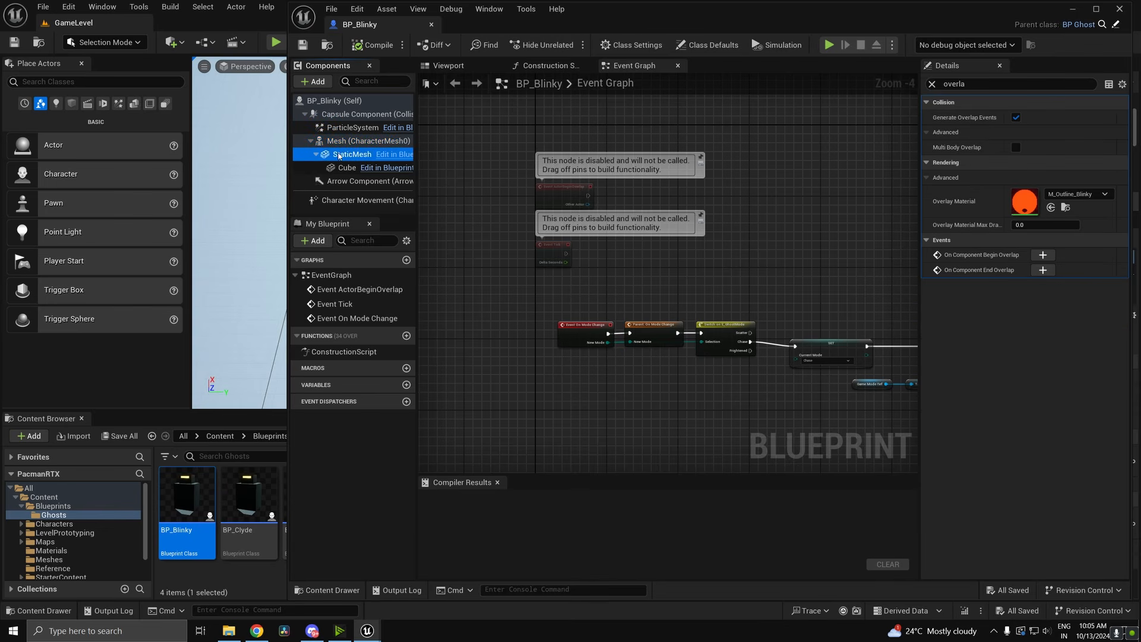
- Open BP_Blinky's viewport and examine the ghost body and its thruster flame up close from below
{"action": "left_click", "coordinate": [465, 71]}
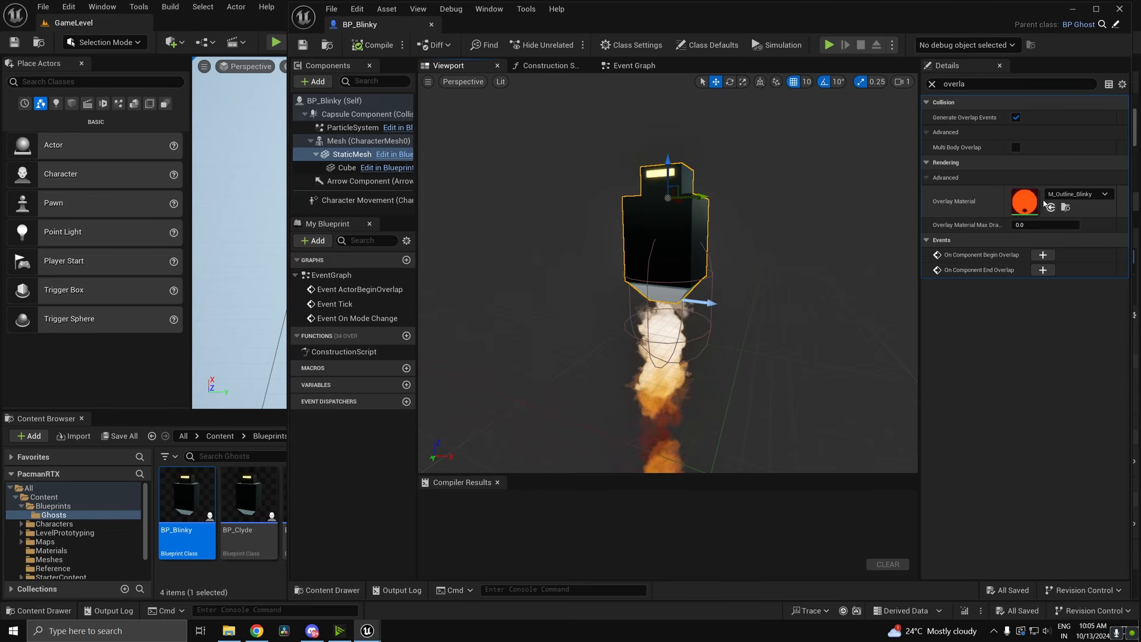
{"action": "key", "text": "a"}
{"action": "right_click_drag", "start_coordinate": [693, 268], "coordinate": [820, 329]}
{"action": "key", "text": "w"}
{"action": "key", "text": "a"}
{"action": "key", "text": "s"}
{"action": "key", "text": "w"}
{"action": "key", "text": "w"}
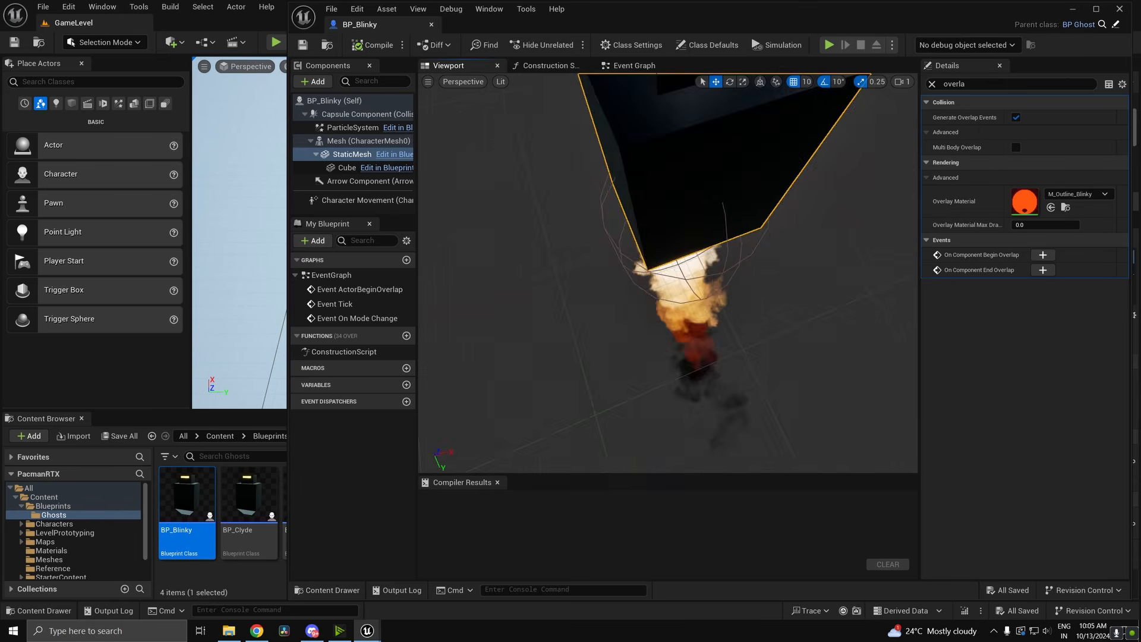
{"action": "key", "text": "w"}
{"action": "right_click_drag", "start_coordinate": [683, 346], "coordinate": [808, 327]}
{"action": "key", "text": "s"}
- Set the Capsule Radius of BP_Blinky's Capsule Component to 50
{"action": "left_click", "coordinate": [684, 346]}
{"action": "key", "text": "a"}
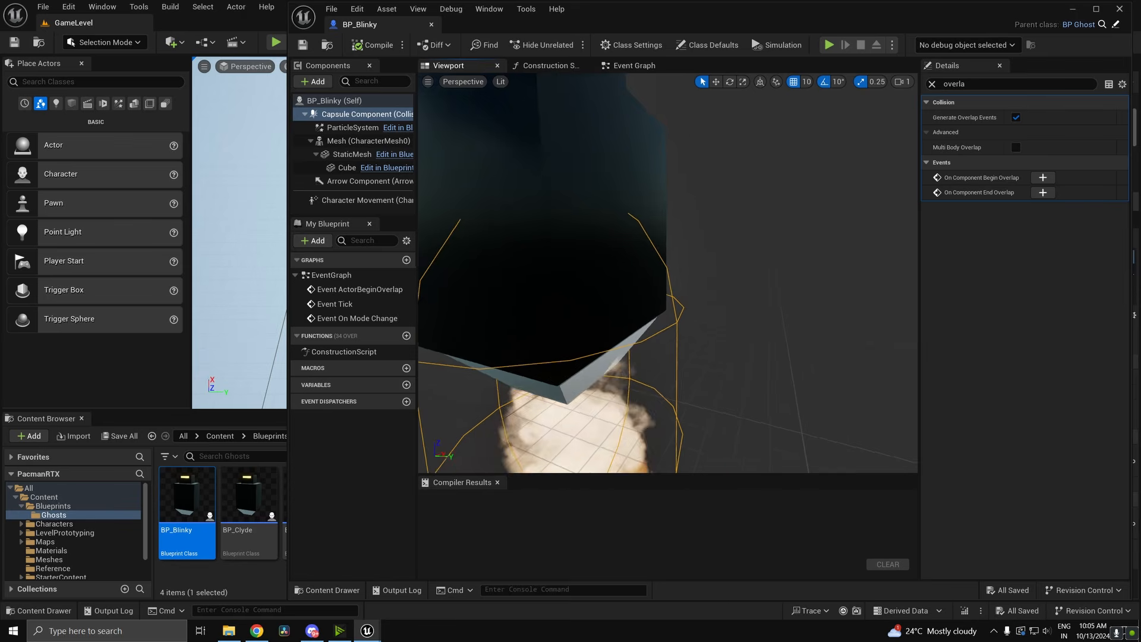
{"action": "right_click_drag", "start_coordinate": [818, 281], "coordinate": [818, 282]}
{"action": "key", "text": "s"}
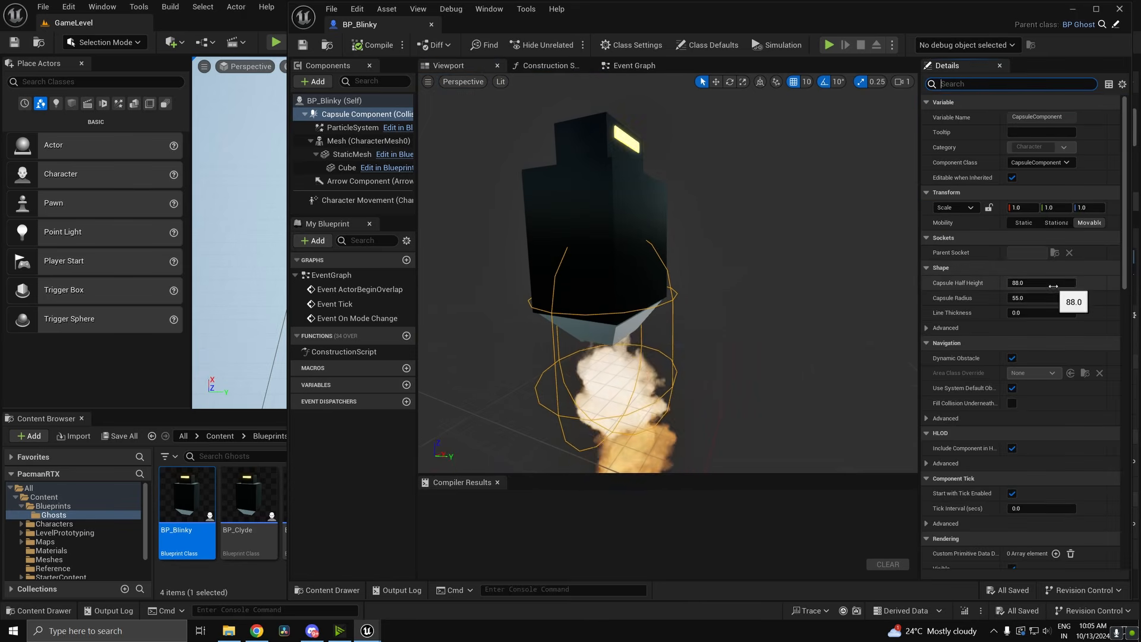
{"action": "left_click", "coordinate": [1058, 298]}
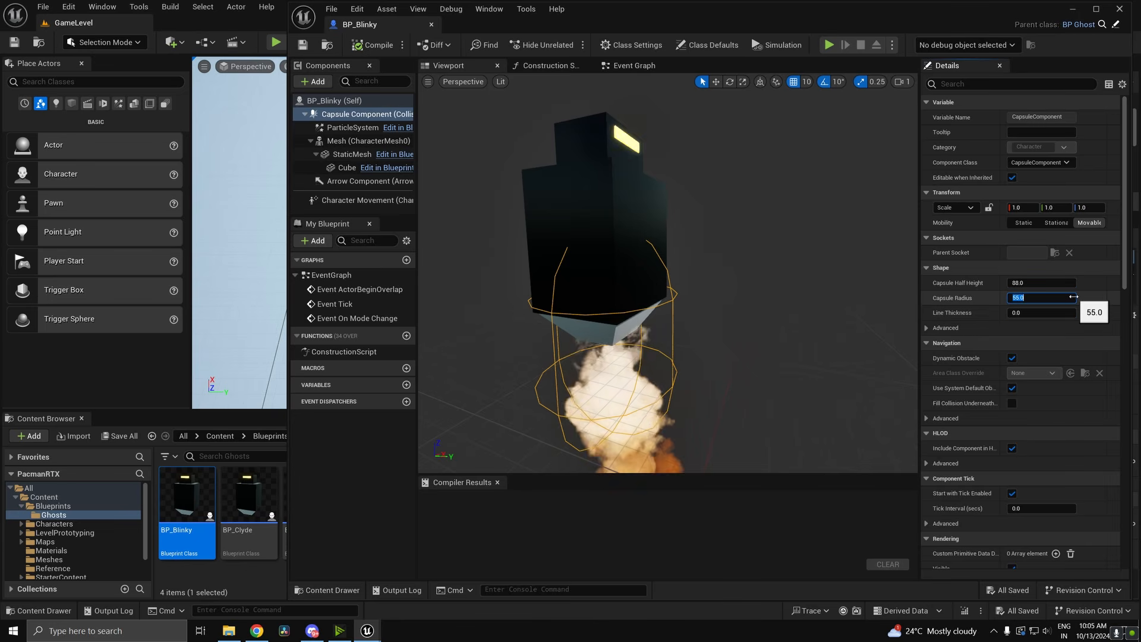
{"action": "type", "text": "50"}
{"action": "key", "text": "Return"}
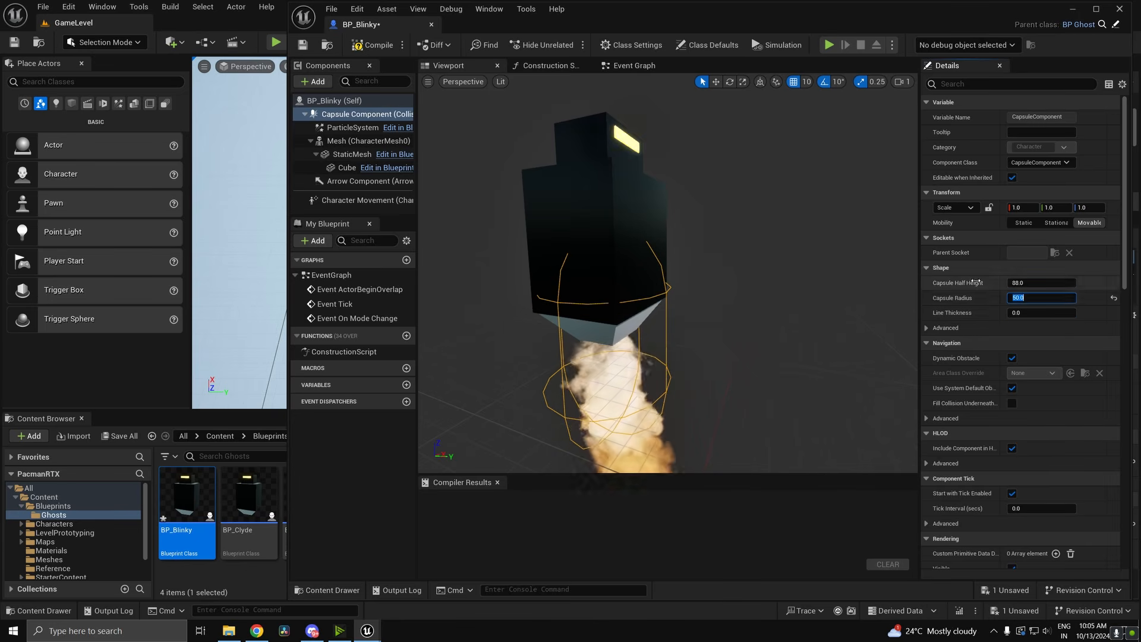
- Set the ghost StaticMesh's collision preset to NoCollision, then compile and save BP_Blinky and return to the level
{"action": "right_click_drag", "start_coordinate": [766, 267], "coordinate": [763, 229]}
{"action": "left_click", "coordinate": [687, 200]}
{"action": "key", "text": "w"}
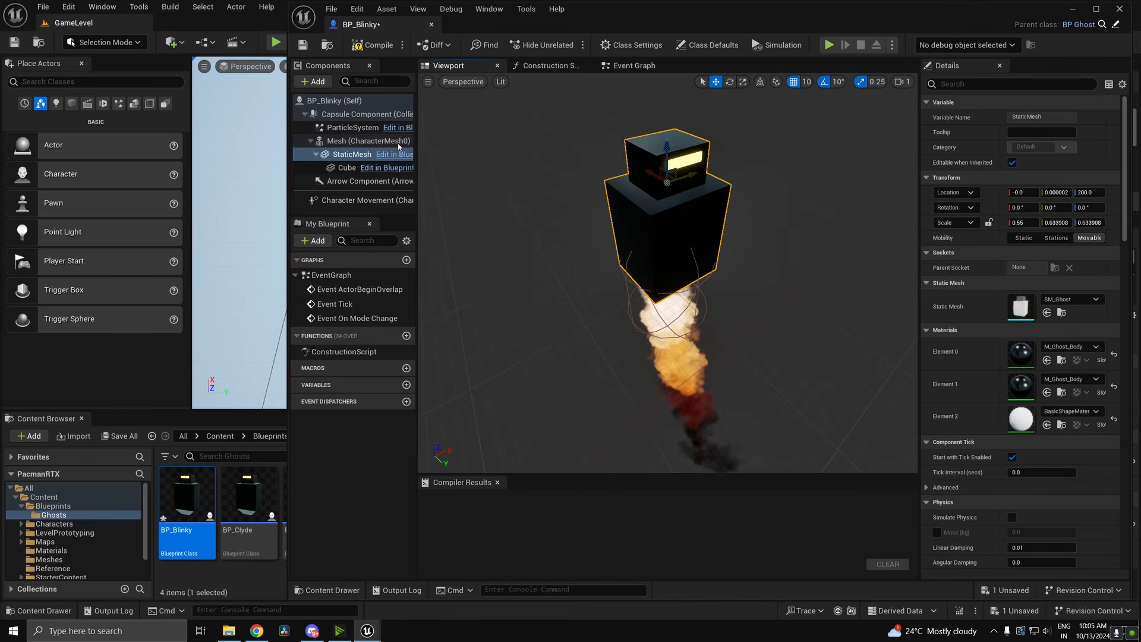
{"action": "left_click", "coordinate": [963, 82]}
{"action": "type", "text": "overl"}
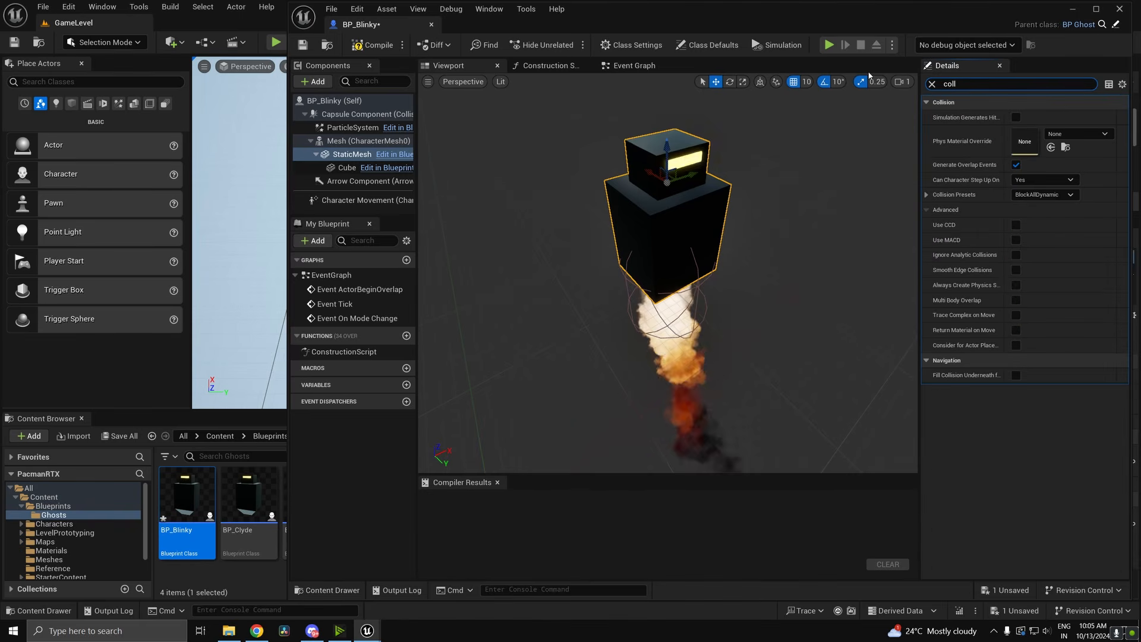
{"action": "left_click", "coordinate": [1067, 194]}
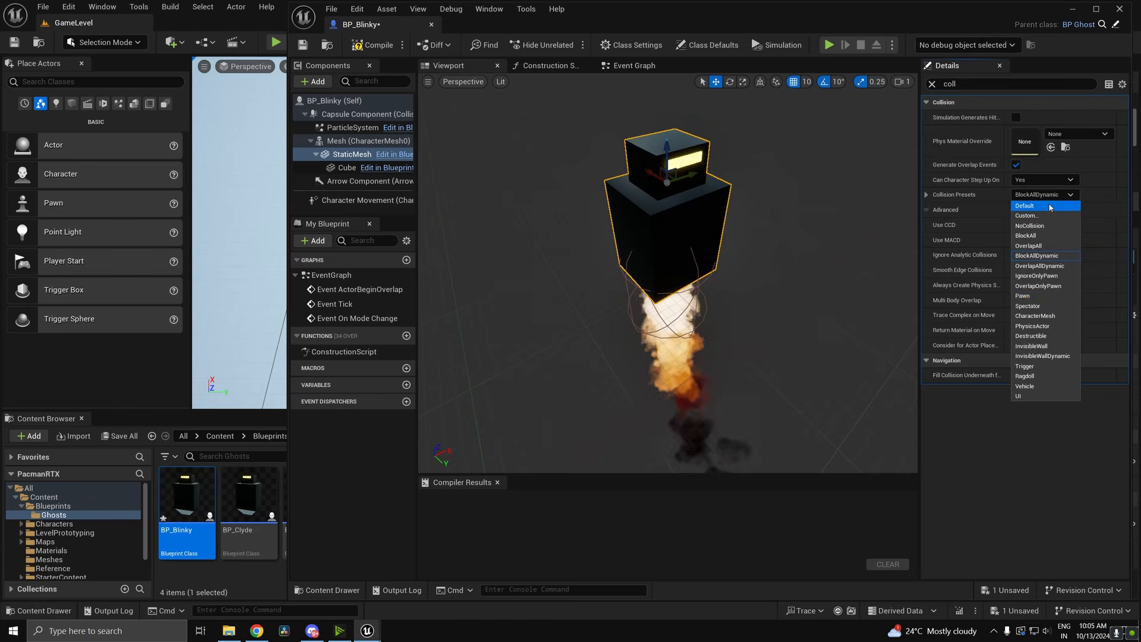
{"action": "left_click", "coordinate": [1059, 266]}
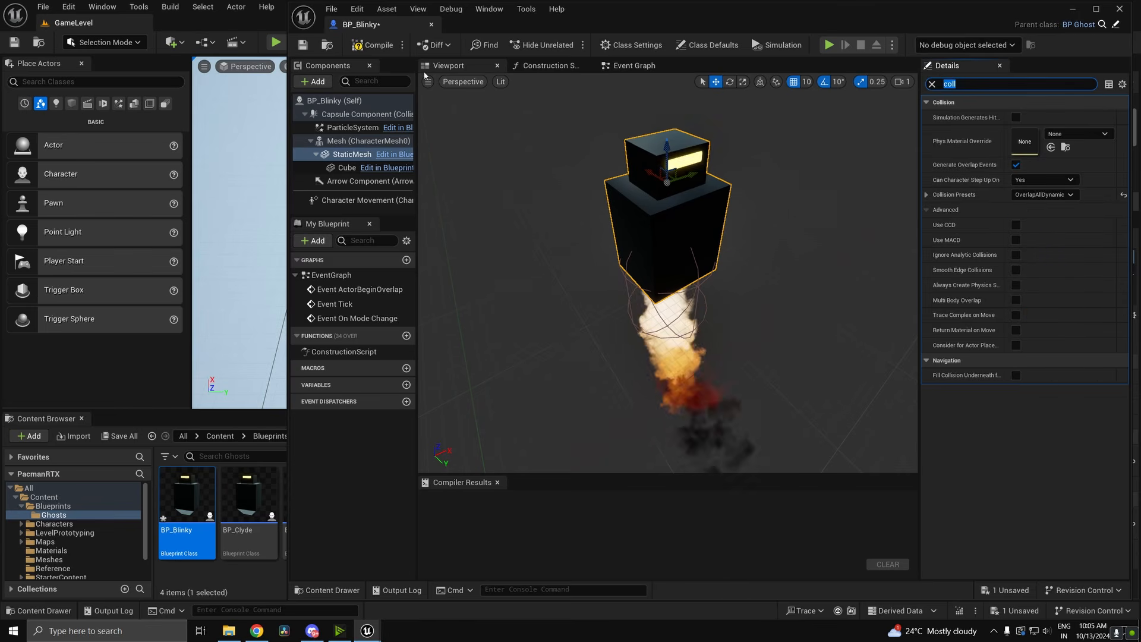
{"action": "left_click", "coordinate": [1016, 195]}
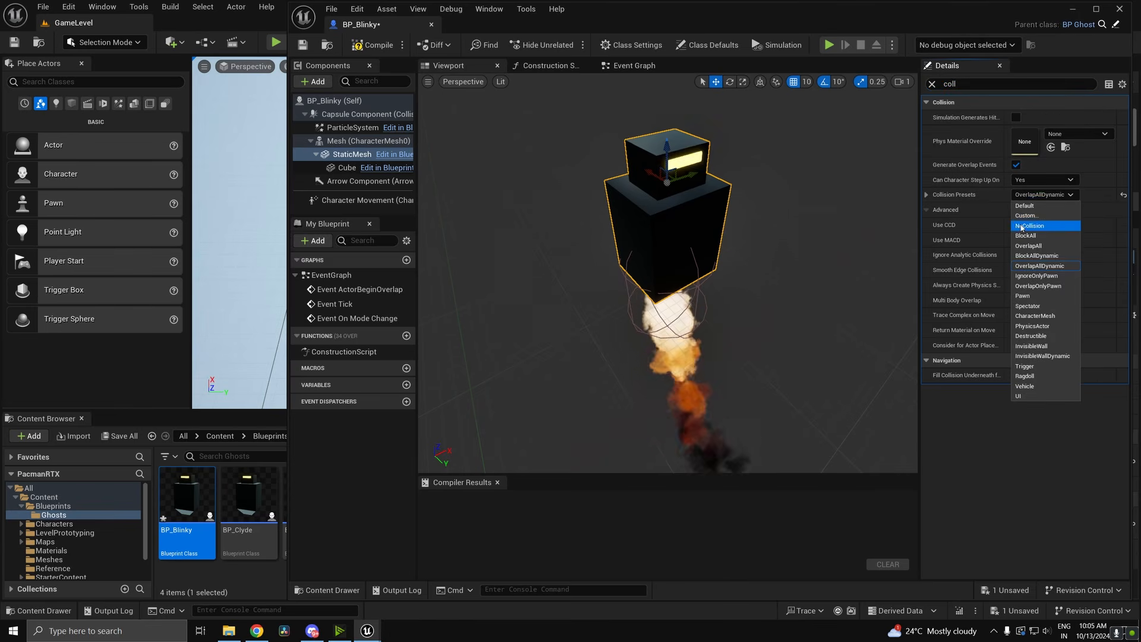
{"action": "left_click", "coordinate": [1021, 226]}
{"action": "left_click", "coordinate": [394, 46]}
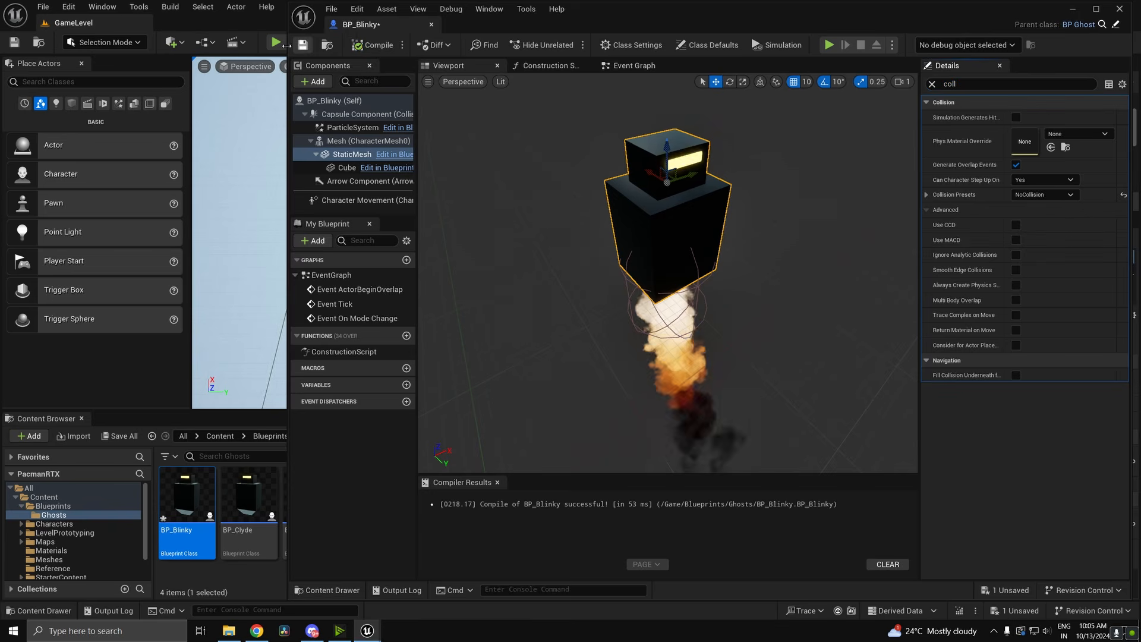
{"action": "left_click", "coordinate": [1073, 10]}
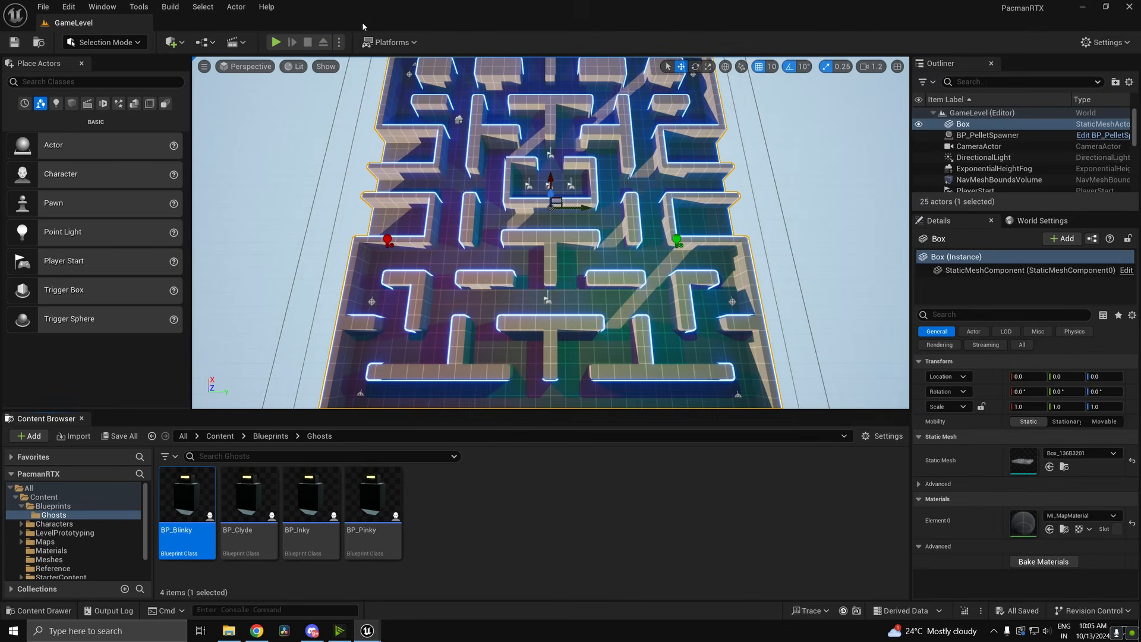
- Play-test the level, steering Pacman past the ghosts to check their collision, and stop the session
{"action": "left_click", "coordinate": [275, 43]}
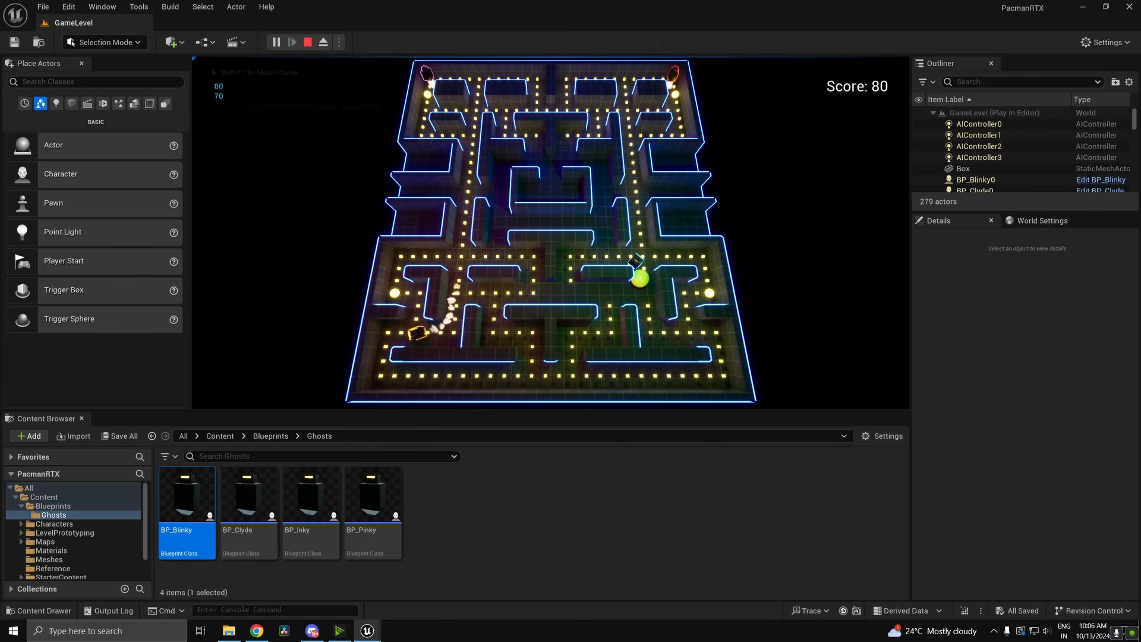
{"action": "key", "text": "s"}
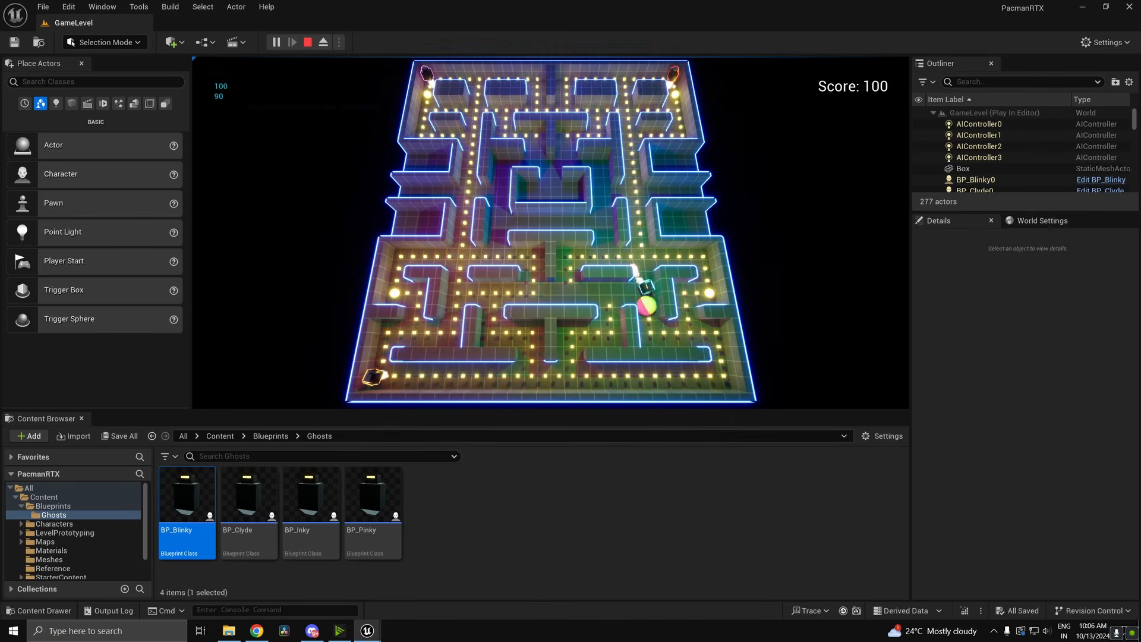
{"action": "key", "text": "Escape"}
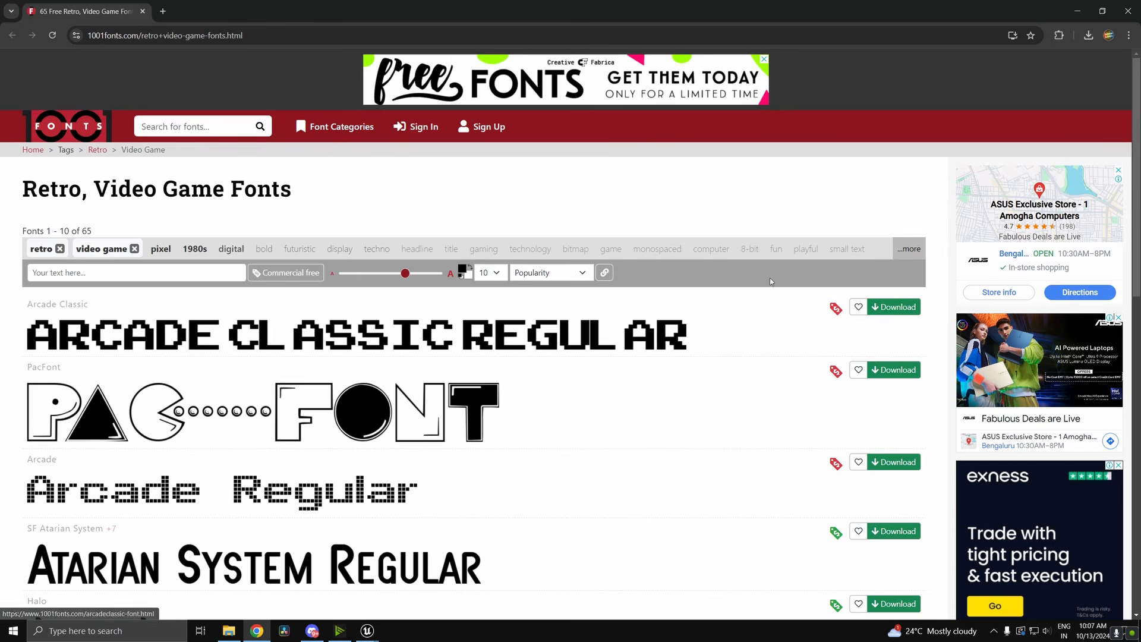
- Switch to File Explorer and extract pacfont.zip directly into the Downloads folder
{"action": "left_click", "coordinate": [1077, 12]}
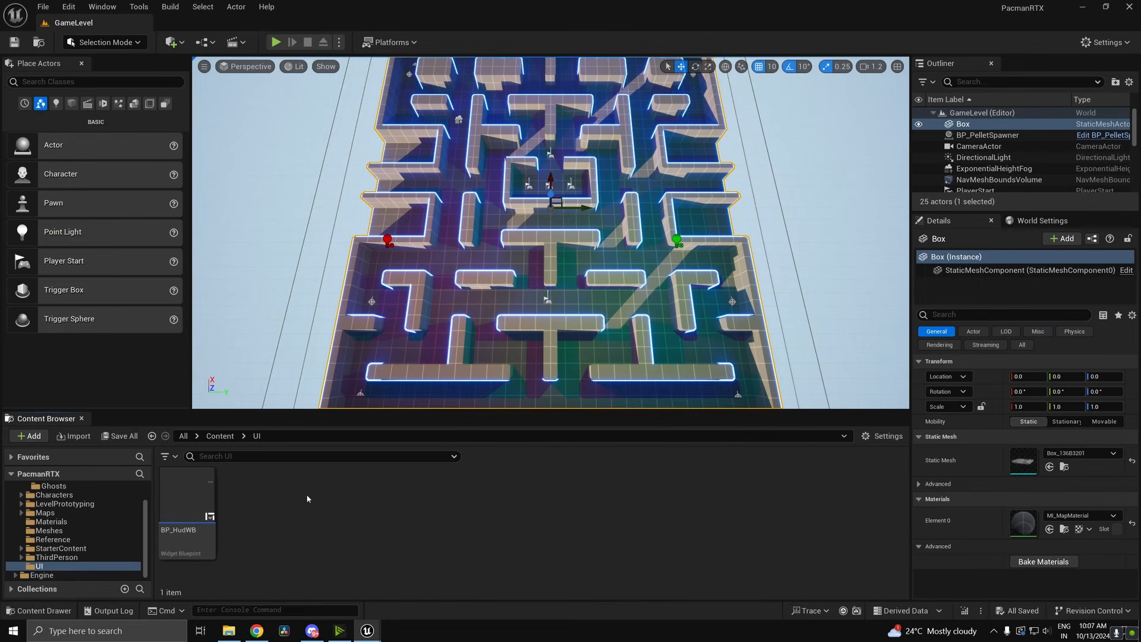
{"action": "left_click", "coordinate": [230, 631]}
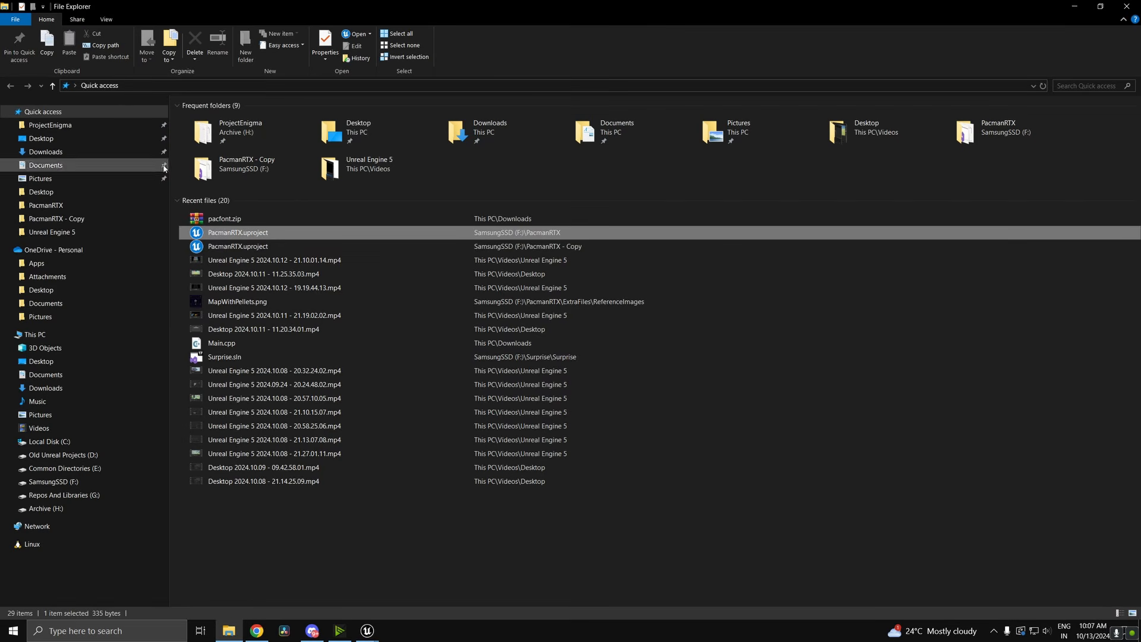
{"action": "double_click", "coordinate": [453, 134]}
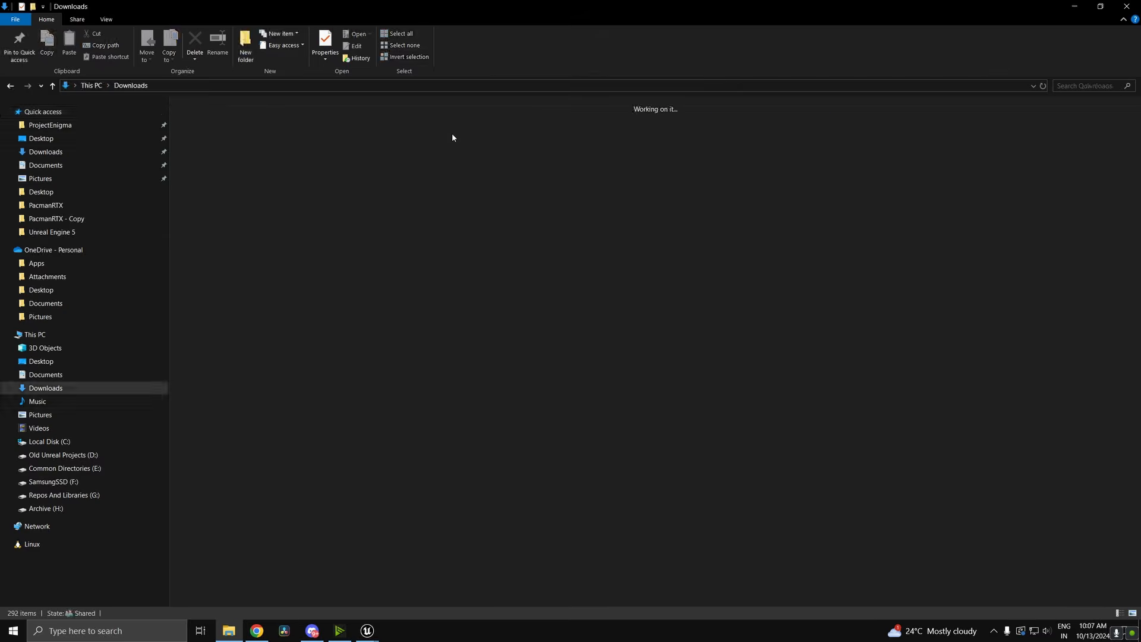
{"action": "left_click", "coordinate": [246, 140]}
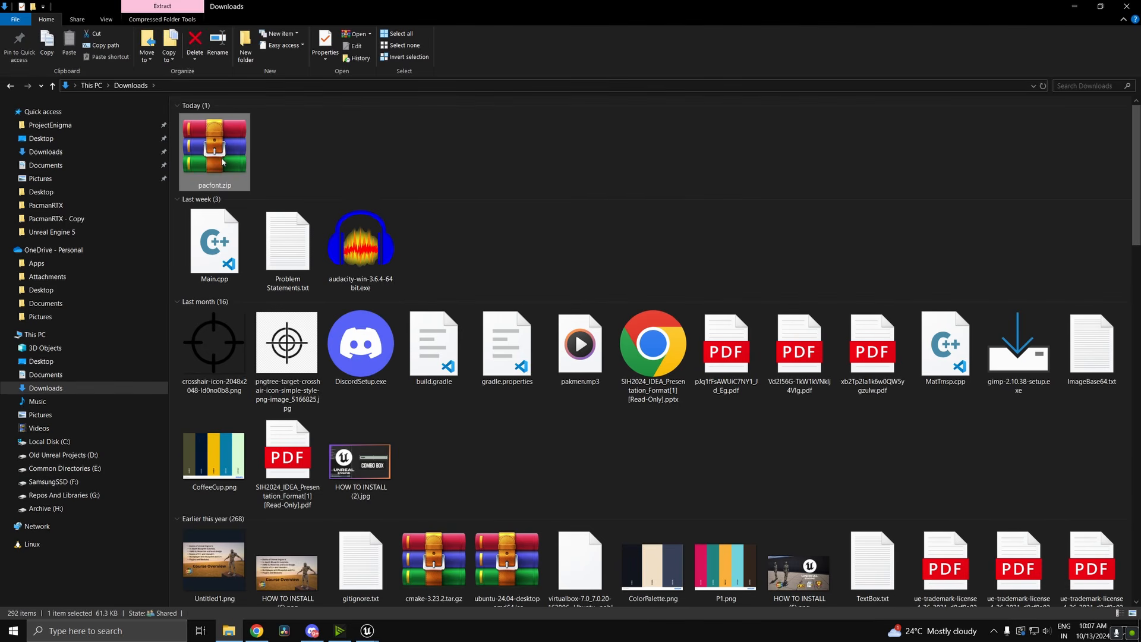
{"action": "right_click", "coordinate": [223, 161]}
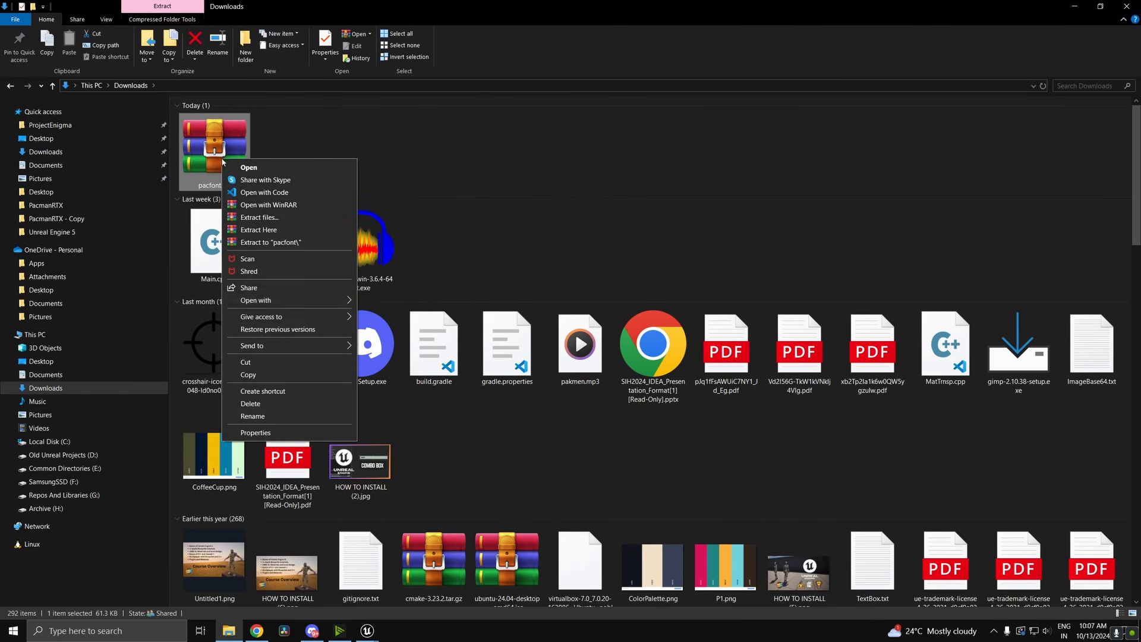
{"action": "left_click", "coordinate": [291, 229]}
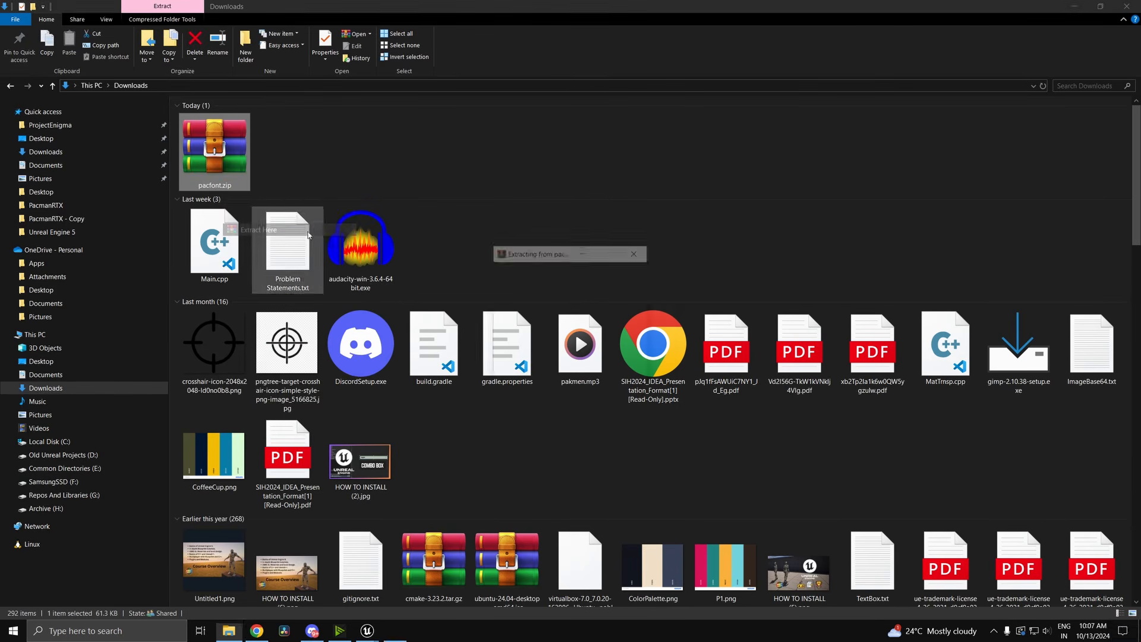
- Search Downloads for "pac" and copy the PAC-FONT.TTF file
{"action": "left_click", "coordinate": [510, 155]}
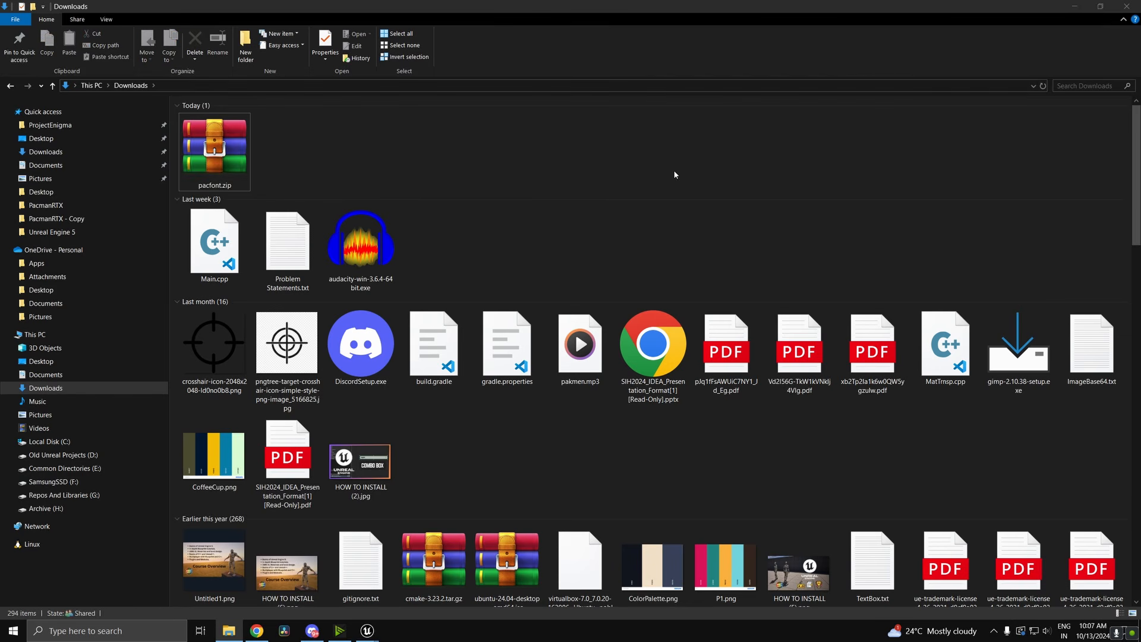
{"action": "left_click", "coordinate": [1085, 87]}
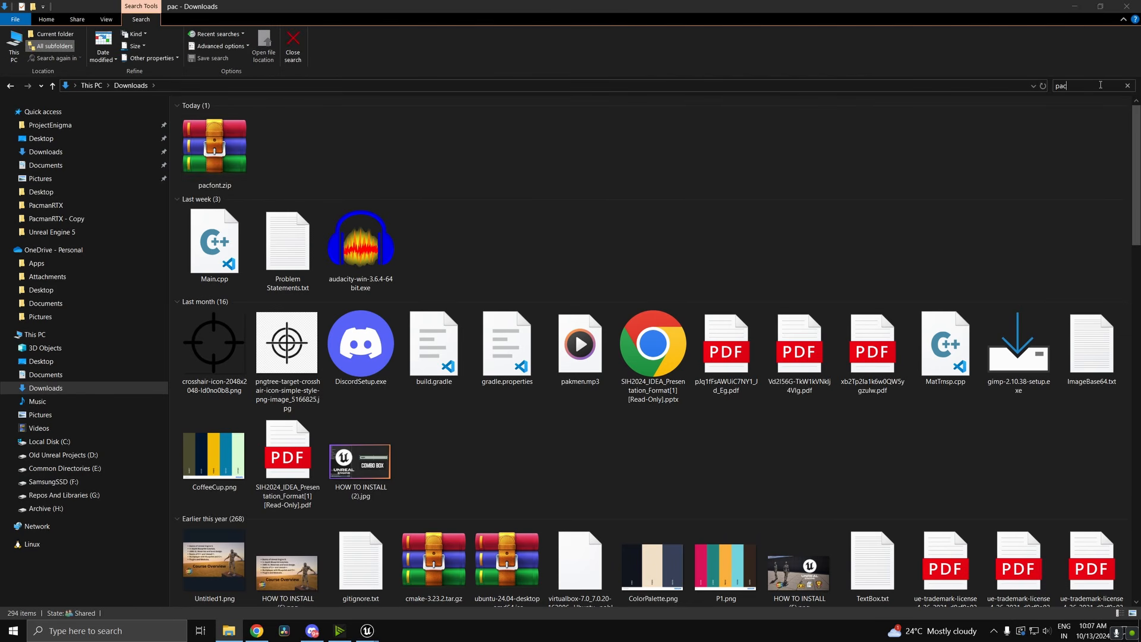
{"action": "left_click", "coordinate": [250, 285]}
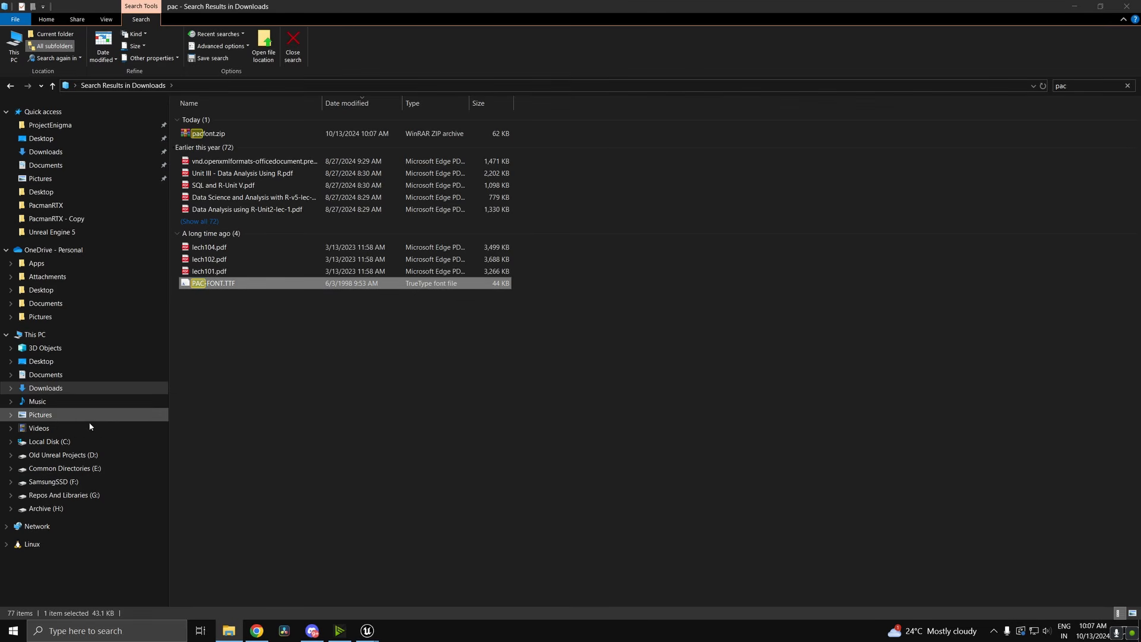
- Create a Fonts folder inside PacmanRTX's ExtraFiles folder on the SamsungSSD (F:) drive and paste PAC-FONT.TTF into it
{"action": "left_click", "coordinate": [60, 481]}
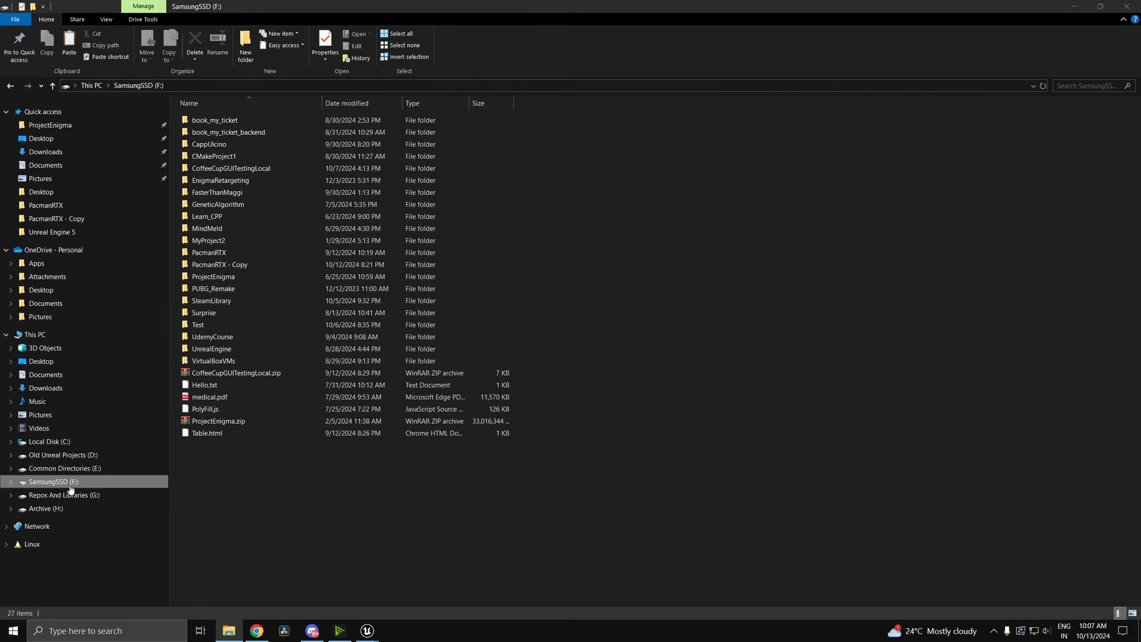
{"action": "double_click", "coordinate": [250, 257]}
{"action": "double_click", "coordinate": [226, 181]}
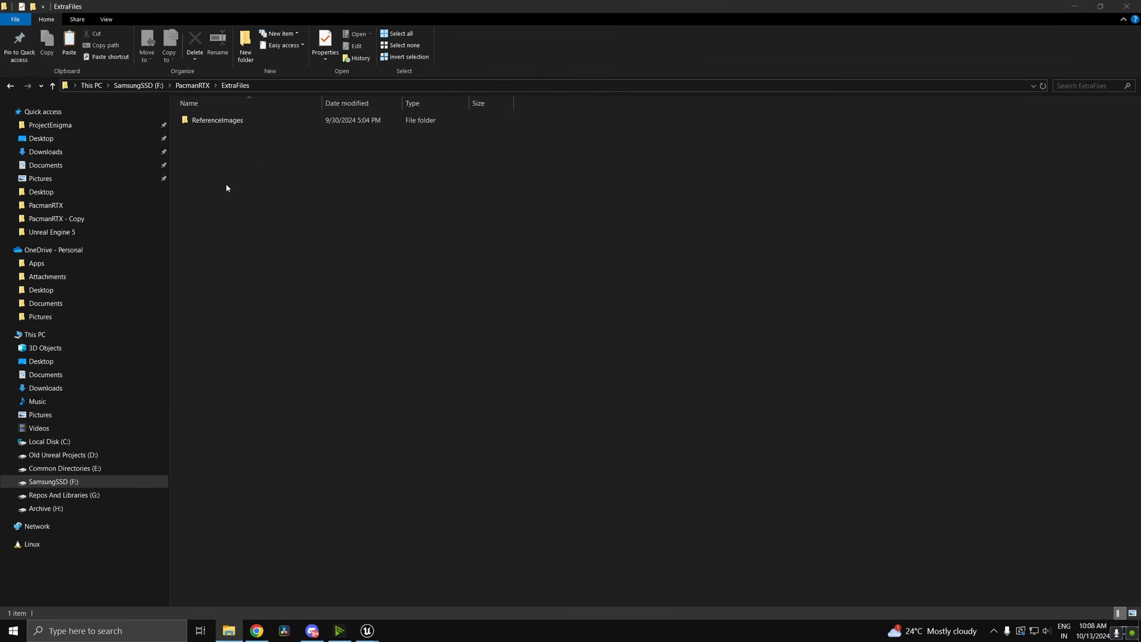
{"action": "double_click", "coordinate": [238, 128]}
{"action": "key", "text": "alt+Left"}
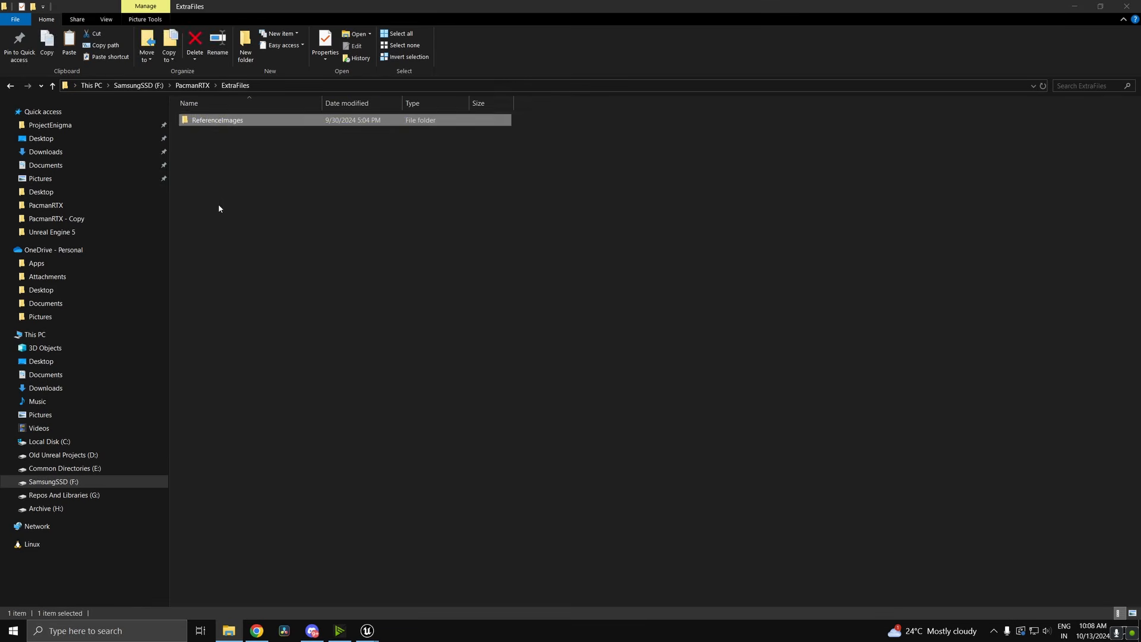
{"action": "right_click", "coordinate": [216, 206]}
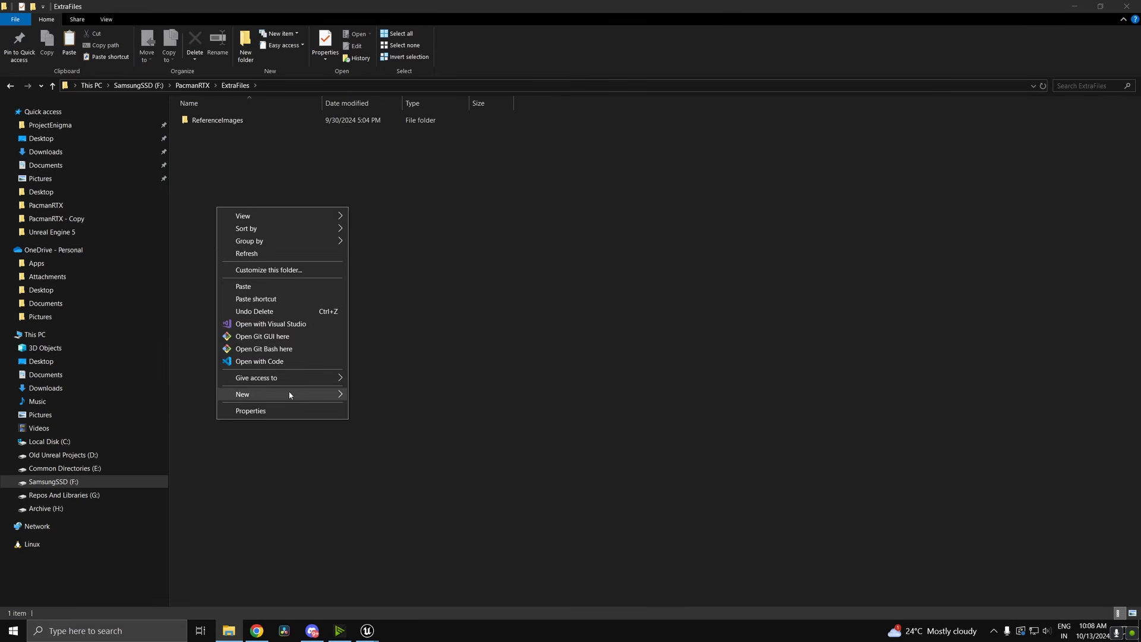
{"action": "mouse_move", "coordinate": [288, 394]}
{"action": "left_click", "coordinate": [383, 395]}
{"action": "type", "text": "Fonts"}
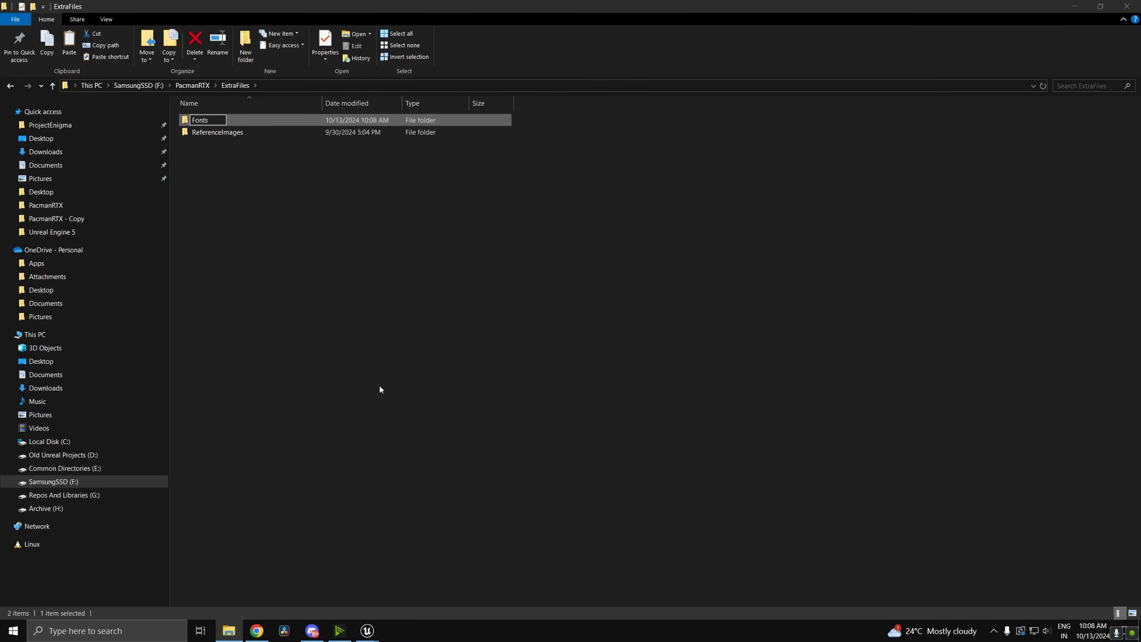
{"action": "key", "text": "Return"}
{"action": "double_click", "coordinate": [224, 119]}
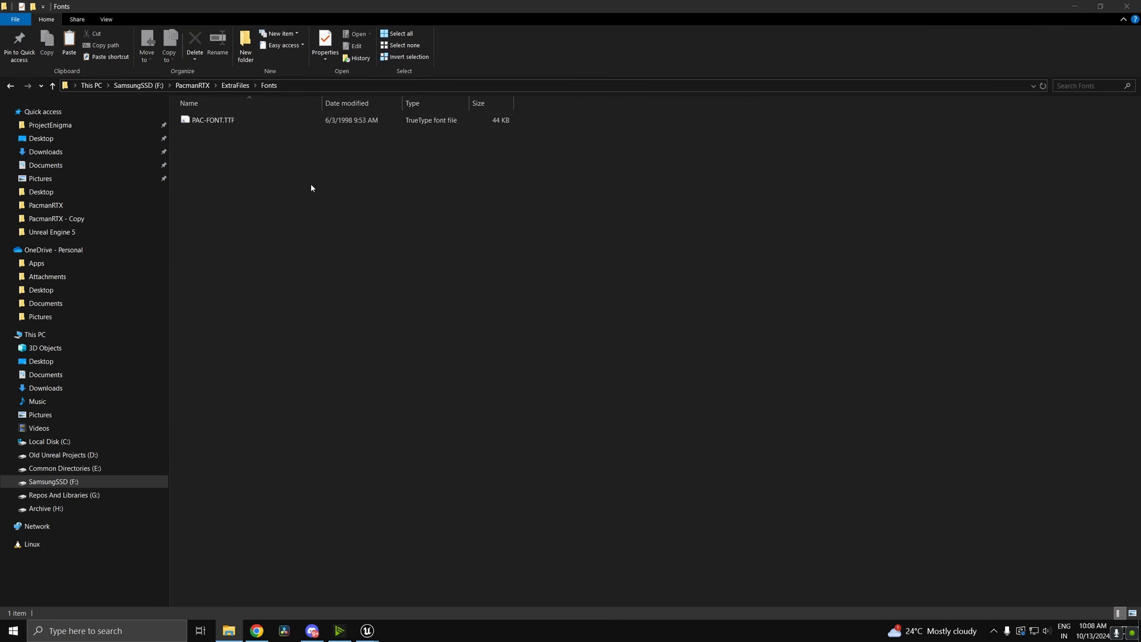
- Rename PAC-FONT.TTF in the Fonts folder to PacmanFont.TTF and close the File Explorer window
{"action": "left_click", "coordinate": [259, 121]}
{"action": "key", "text": "F2"}
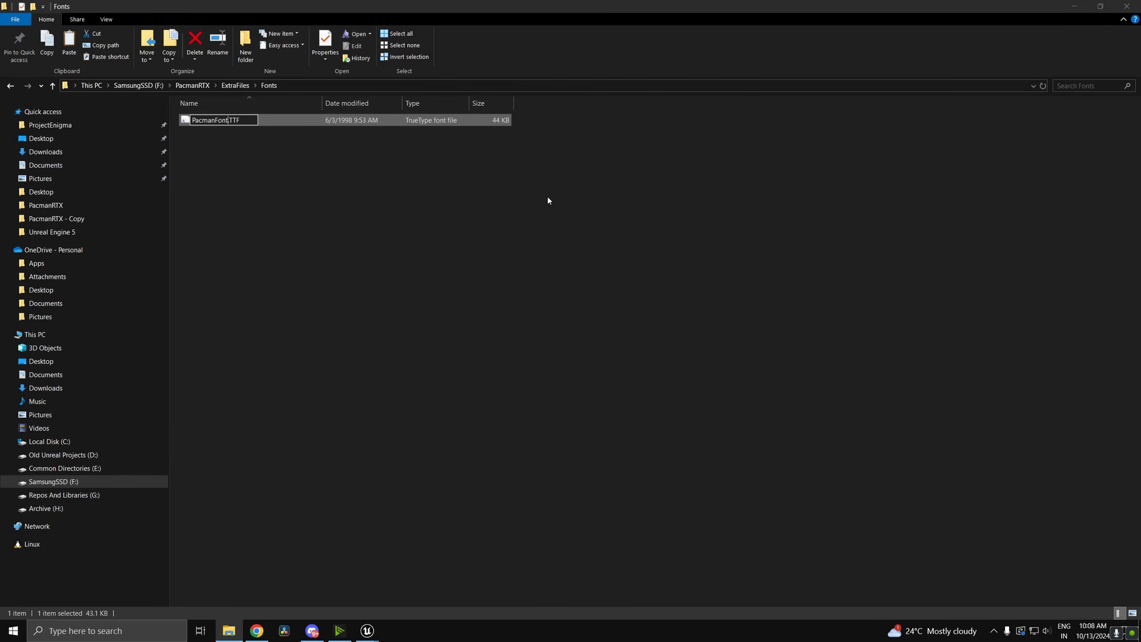
{"action": "type", "text": "PacmanFont"}
{"action": "key", "text": "Return"}
{"action": "left_click", "coordinate": [1126, 6]}
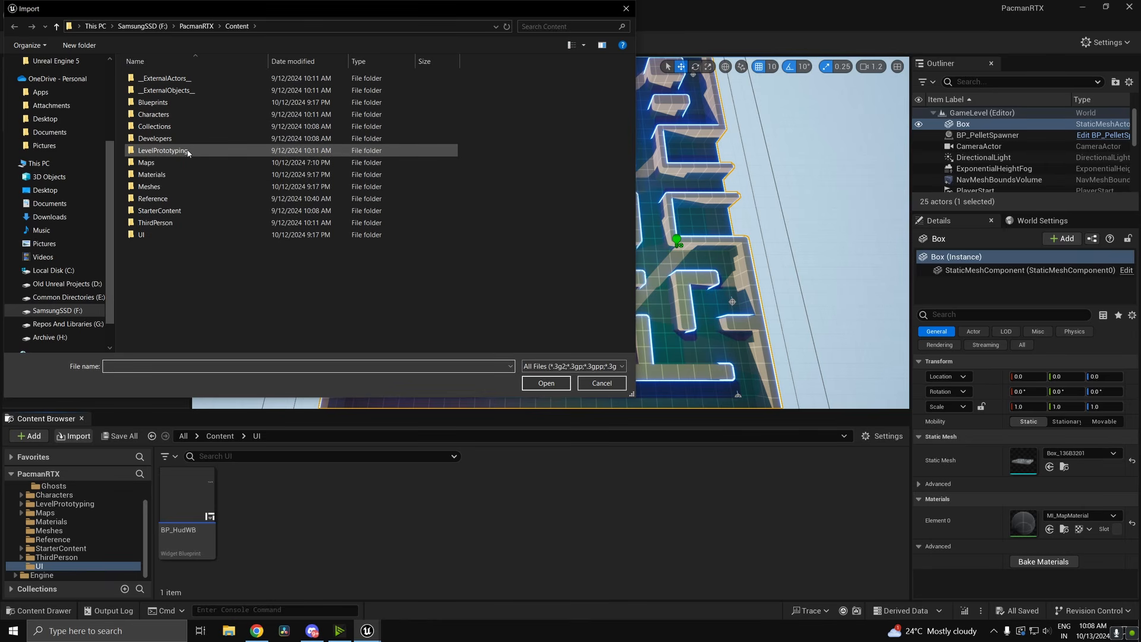
- Import PacmanFont.TTF from ExtraFiles/Fonts into the UI folder, create a Font asset from it, and save all assets
{"action": "left_click", "coordinate": [199, 26]}
{"action": "double_click", "coordinate": [155, 138]}
{"action": "double_click", "coordinate": [149, 77]}
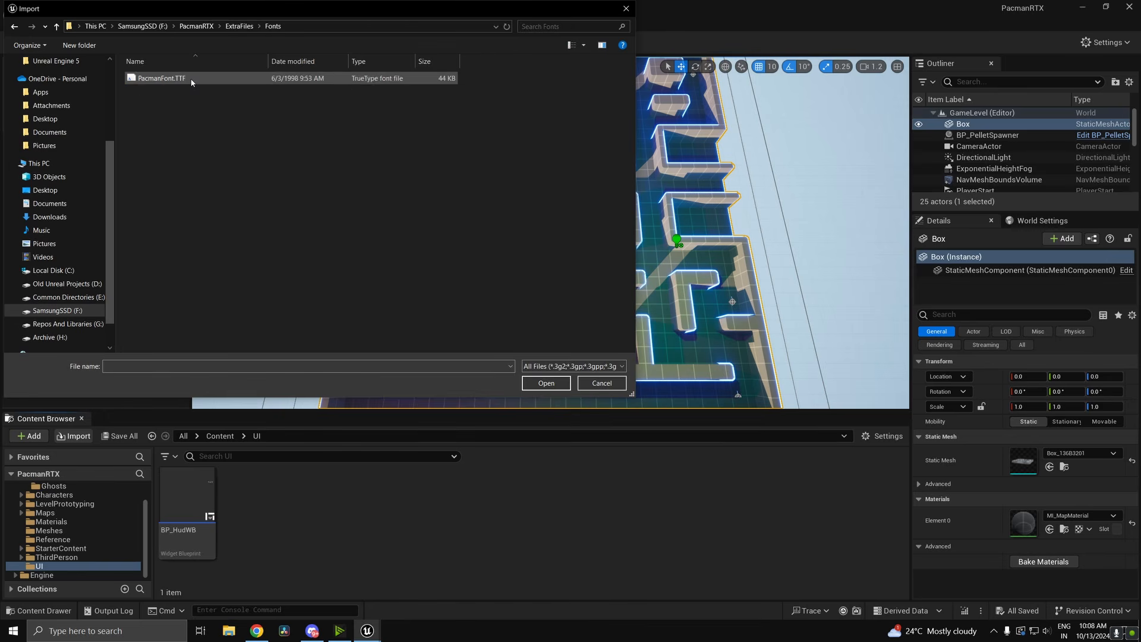
{"action": "left_click", "coordinate": [157, 77]}
{"action": "left_click", "coordinate": [529, 382]}
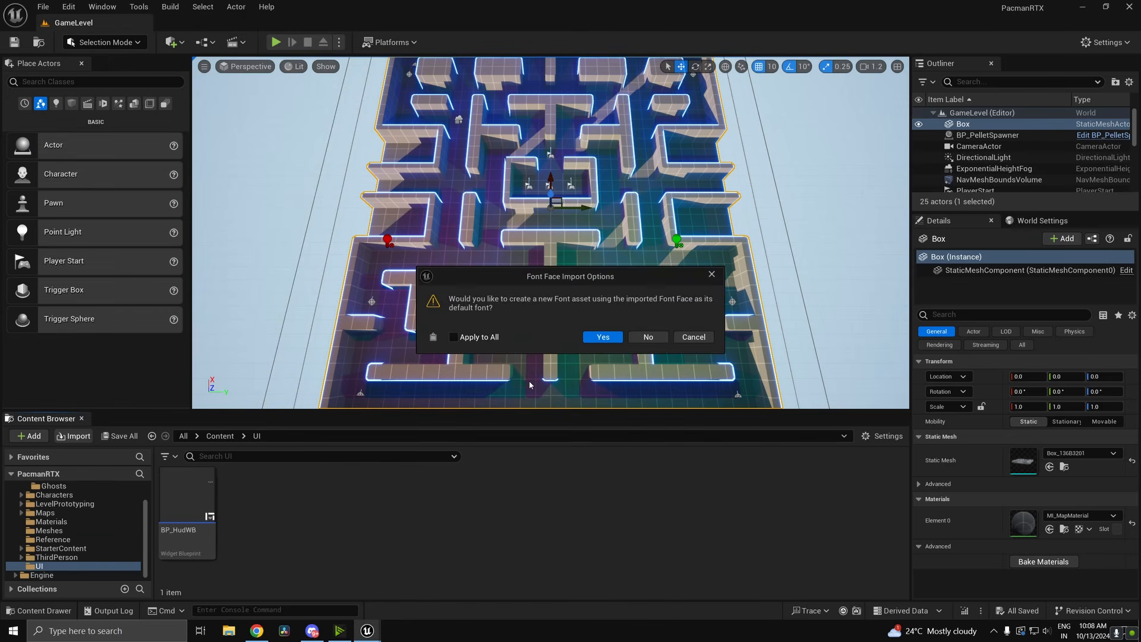
{"action": "left_click", "coordinate": [600, 337]}
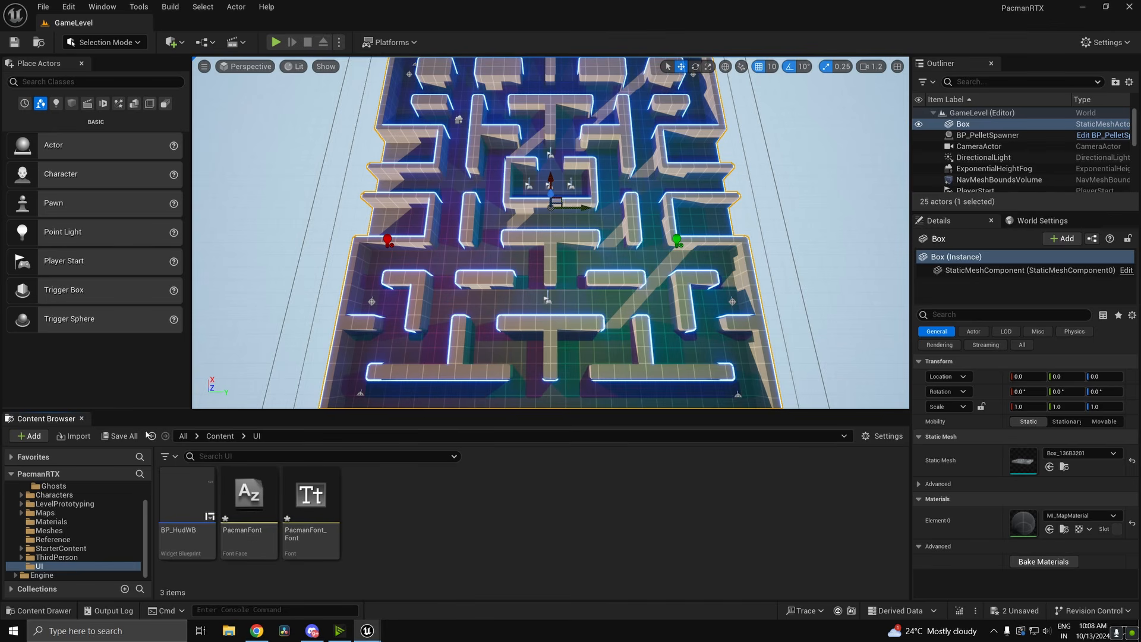
{"action": "left_click", "coordinate": [119, 436]}
{"action": "left_click", "coordinate": [654, 441]}
- Try PacmanFont_Font as the font family of the Score text in BP_HudWB, and undo the change
{"action": "double_click", "coordinate": [186, 500]}
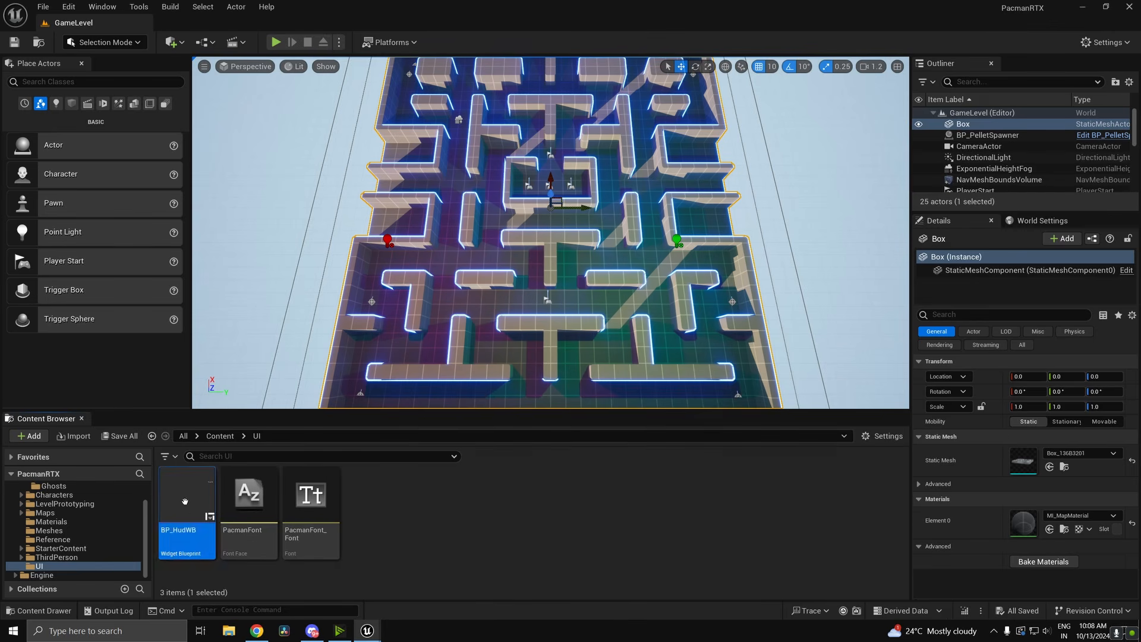
{"action": "scroll", "coordinate": [738, 304], "scroll_direction": "up", "scroll_amount": 3}
{"action": "left_click", "coordinate": [826, 237]}
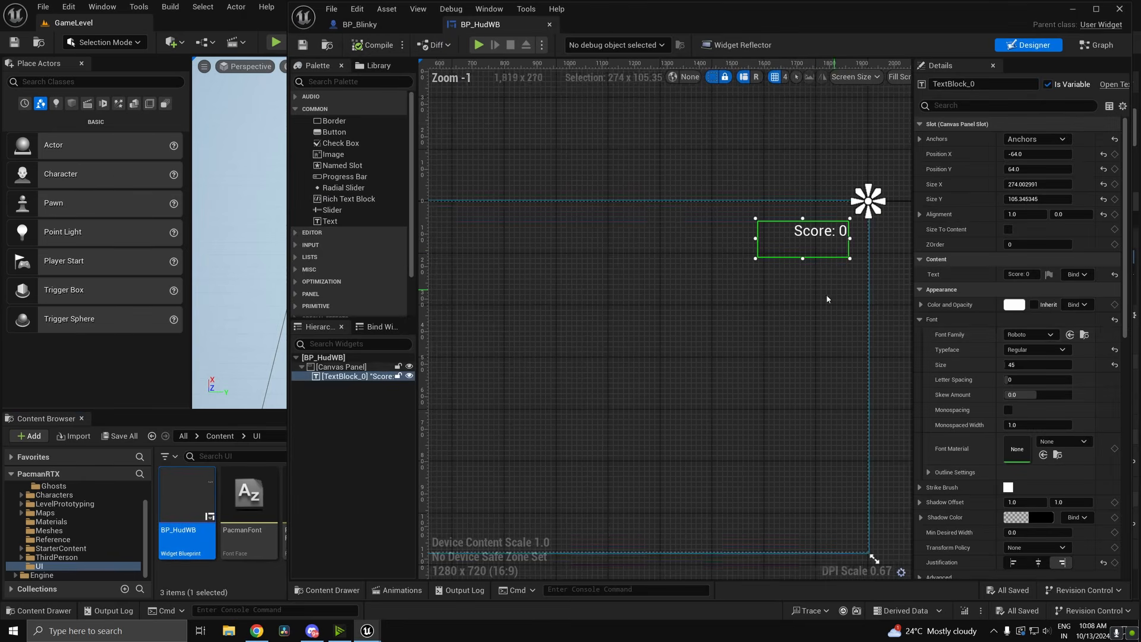
{"action": "scroll", "coordinate": [828, 297], "scroll_direction": "up", "scroll_amount": 5}
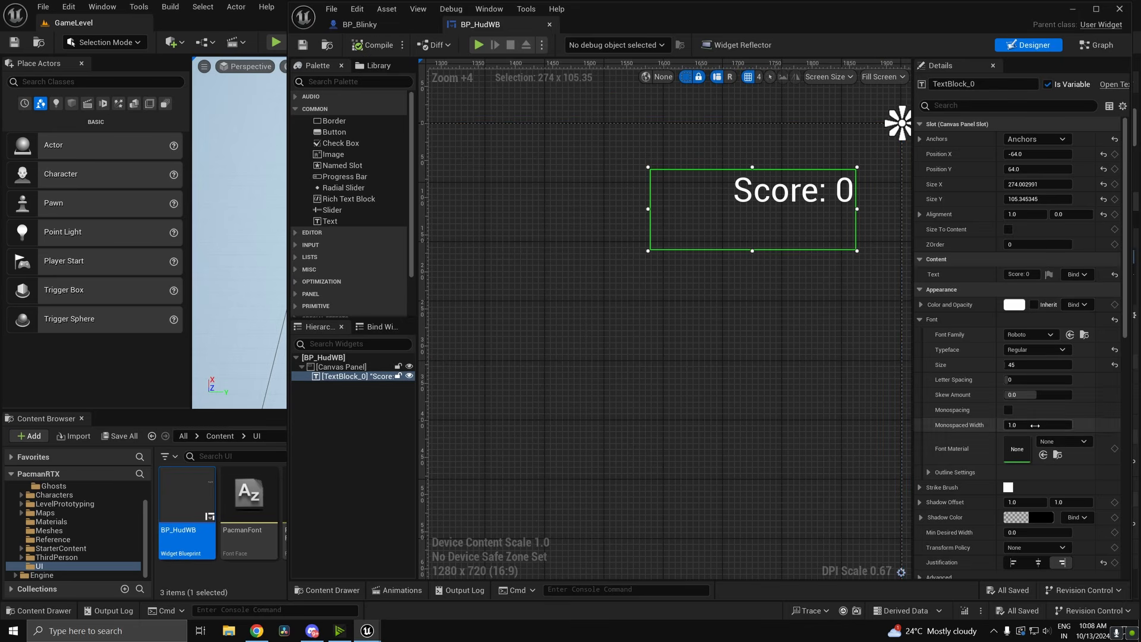
{"action": "left_click", "coordinate": [1048, 335]}
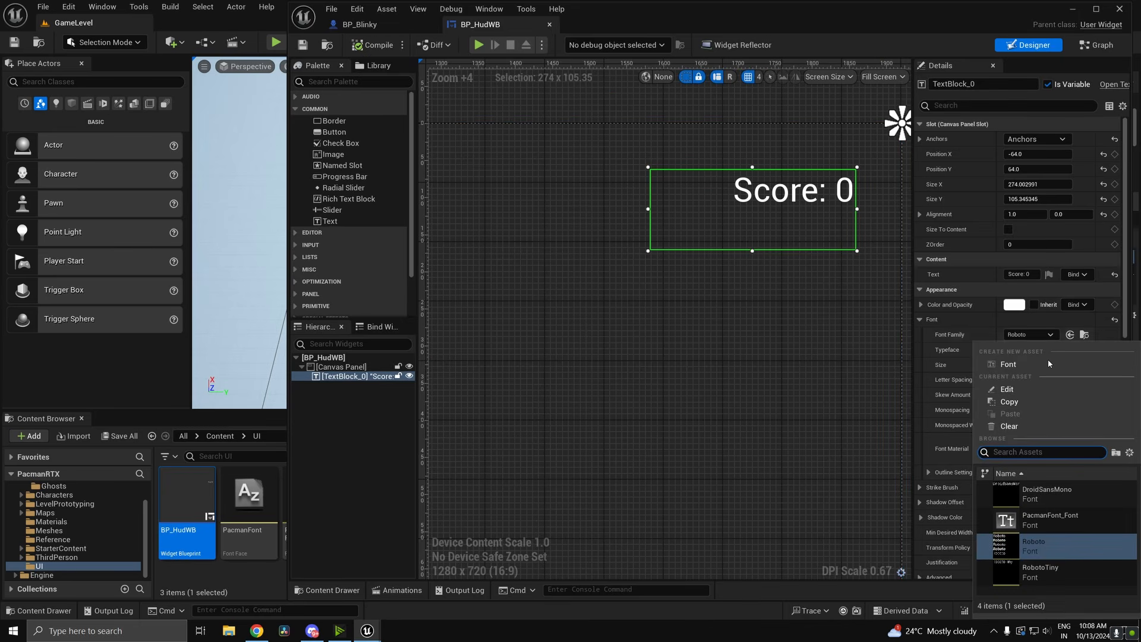
{"action": "left_click", "coordinate": [1064, 519]}
{"action": "scroll", "coordinate": [877, 353], "scroll_direction": "down", "scroll_amount": 3}
{"action": "scroll", "coordinate": [877, 353], "scroll_direction": "up", "scroll_amount": 4}
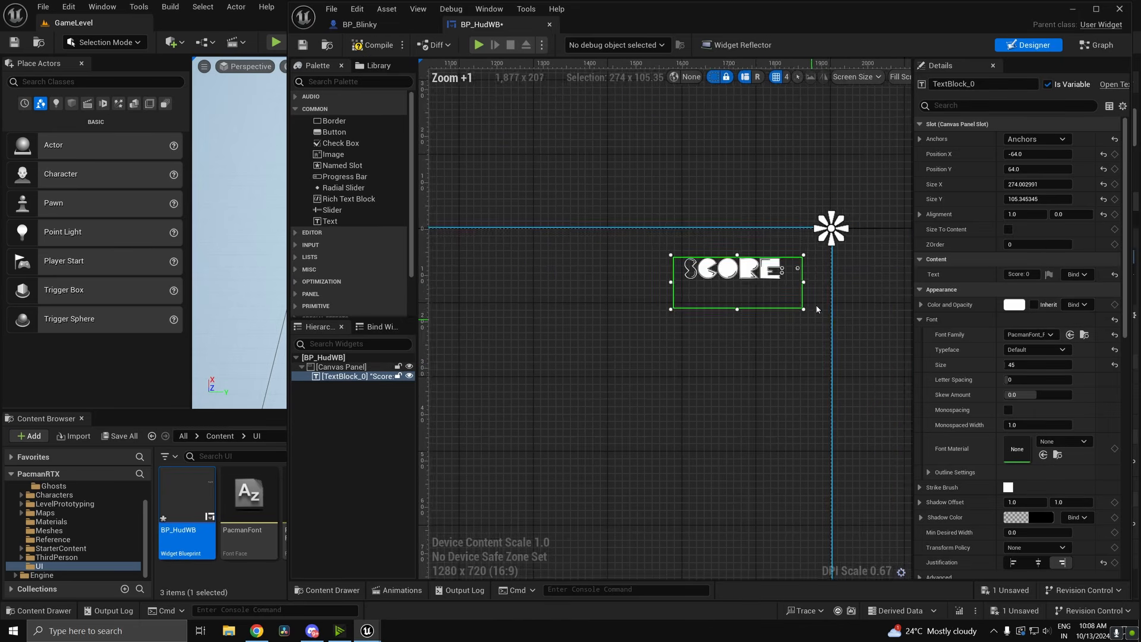
{"action": "key", "text": "ctrl+z"}
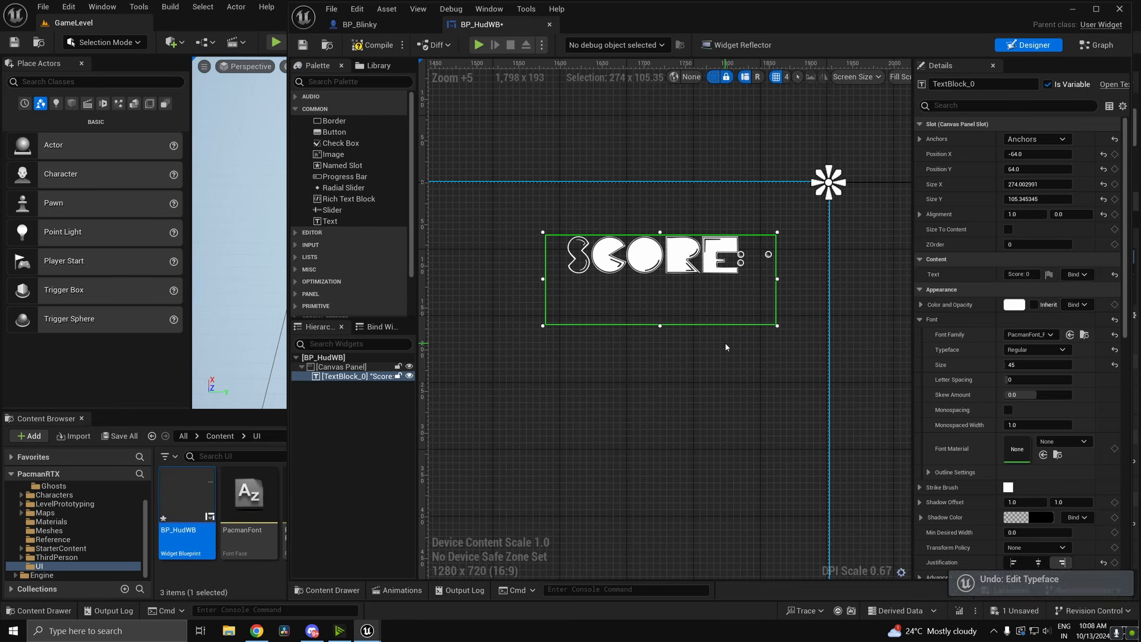
{"action": "key", "text": "ctrl+z"}
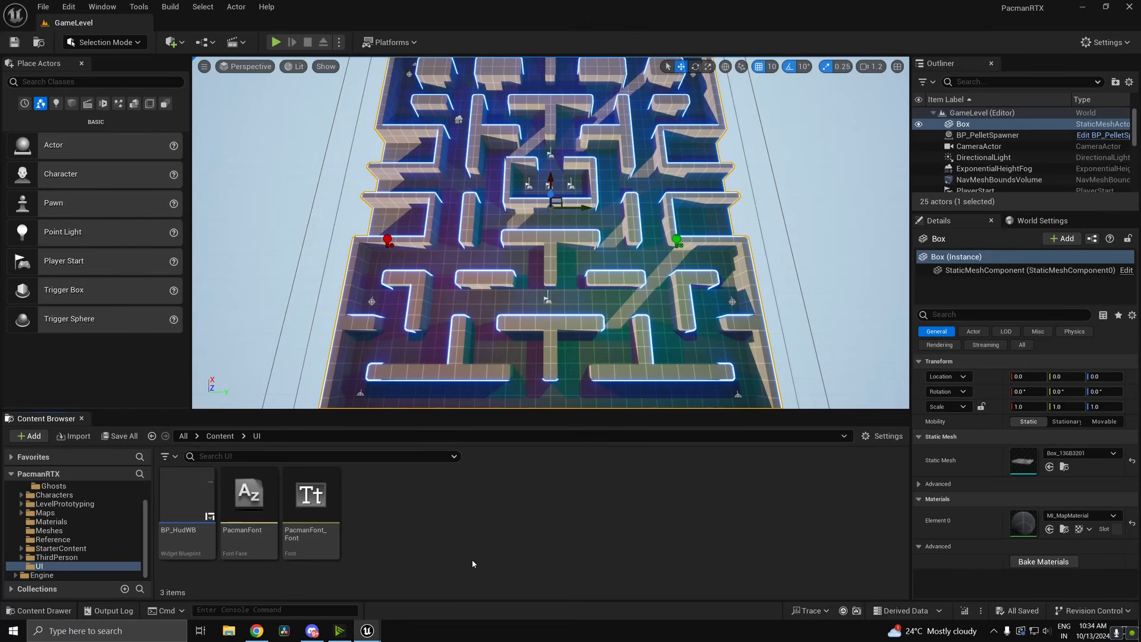
- Create a Widget Blueprint with UserWidget as its parent class in the UI folder and name it BP_MainMenu
{"action": "right_click", "coordinate": [428, 520]}
{"action": "mouse_move", "coordinate": [486, 498]}
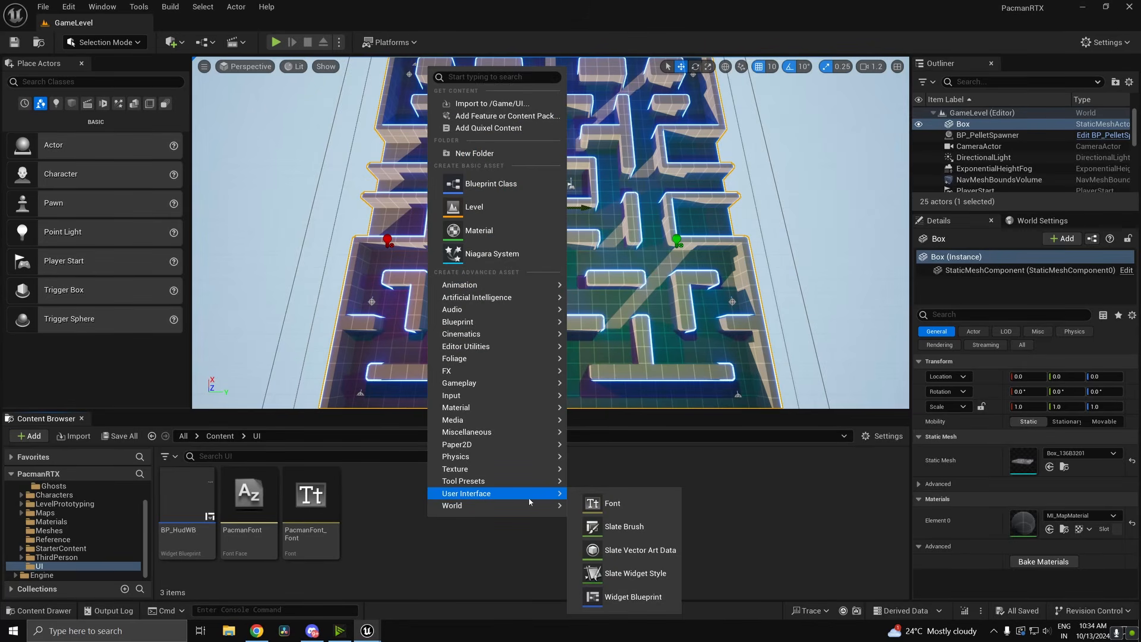
{"action": "left_click", "coordinate": [626, 596]}
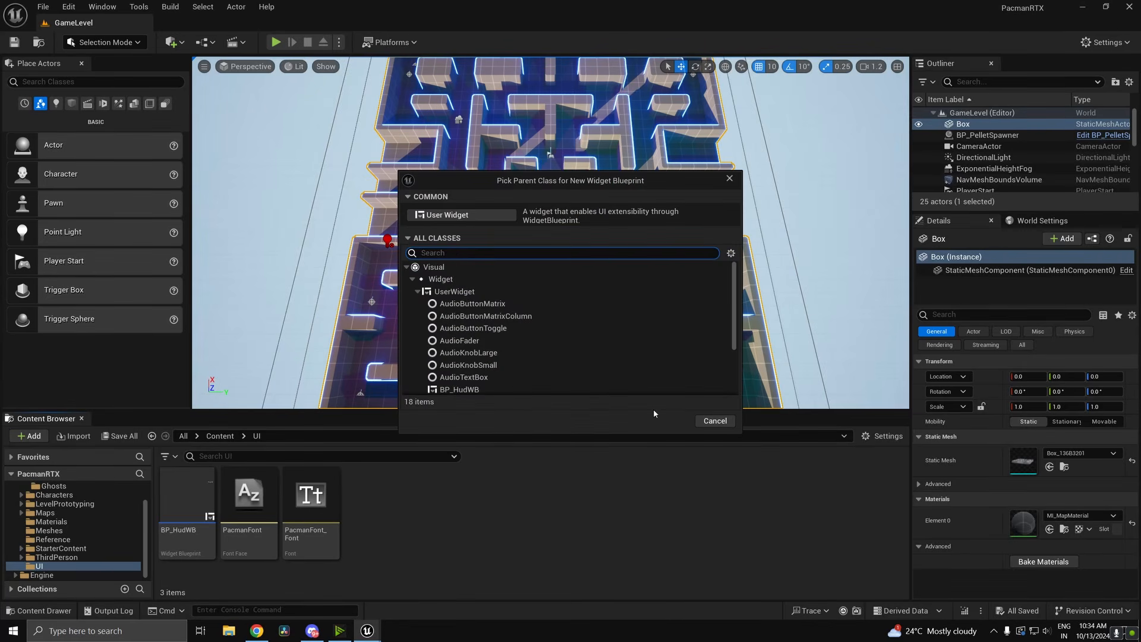
{"action": "left_click", "coordinate": [624, 291]}
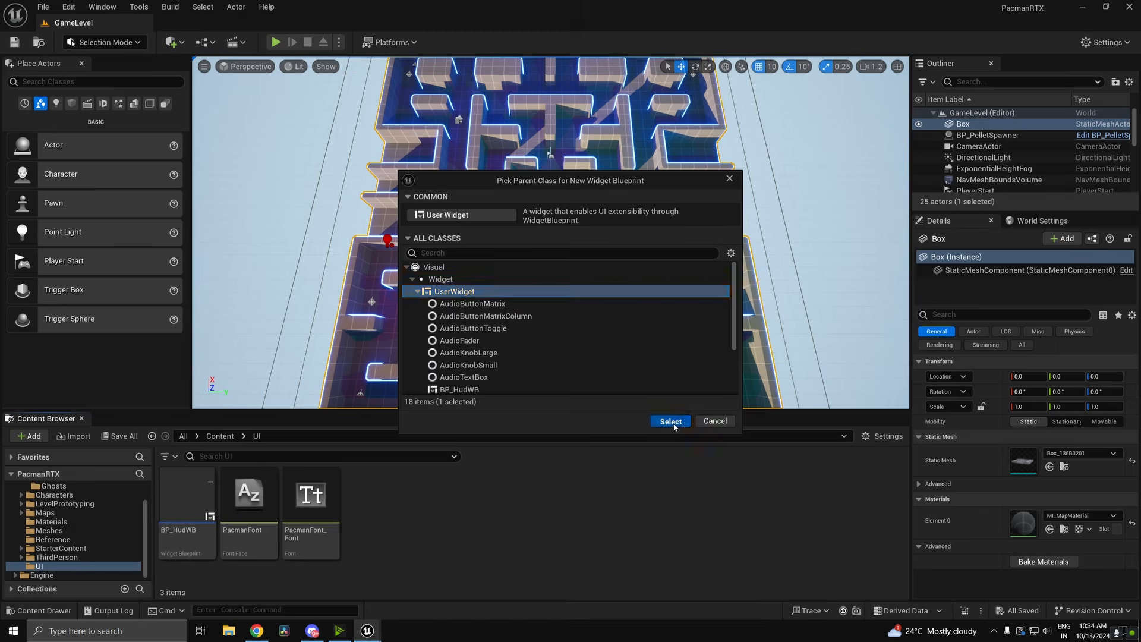
{"action": "left_click", "coordinate": [670, 421]}
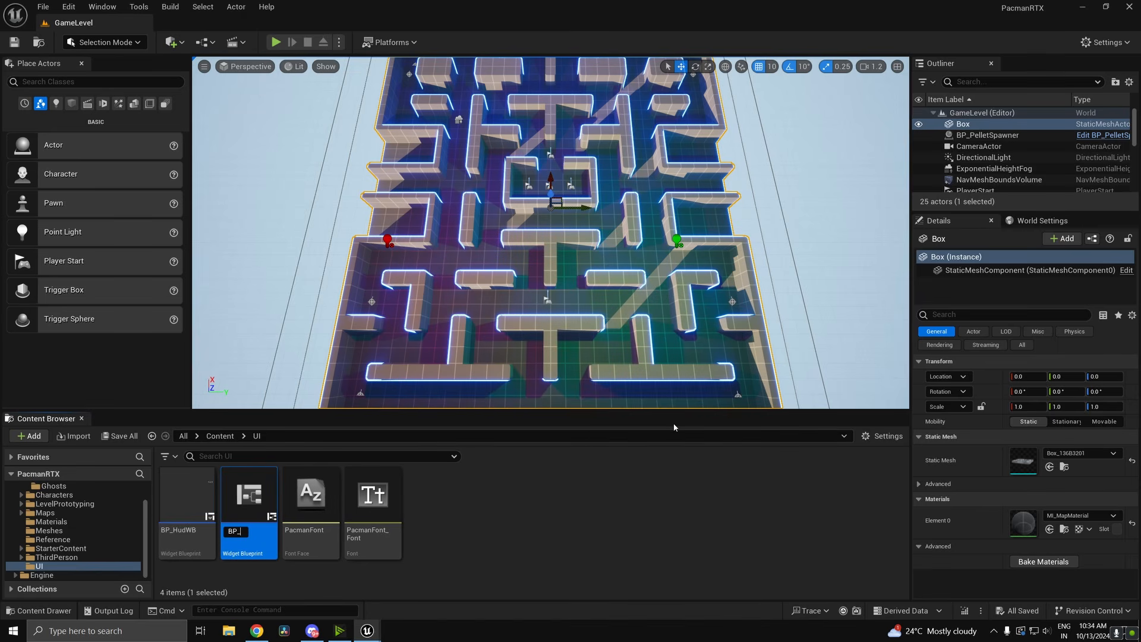
{"action": "type", "text": "BP_MainMenu"}
{"action": "key", "text": "Return"}
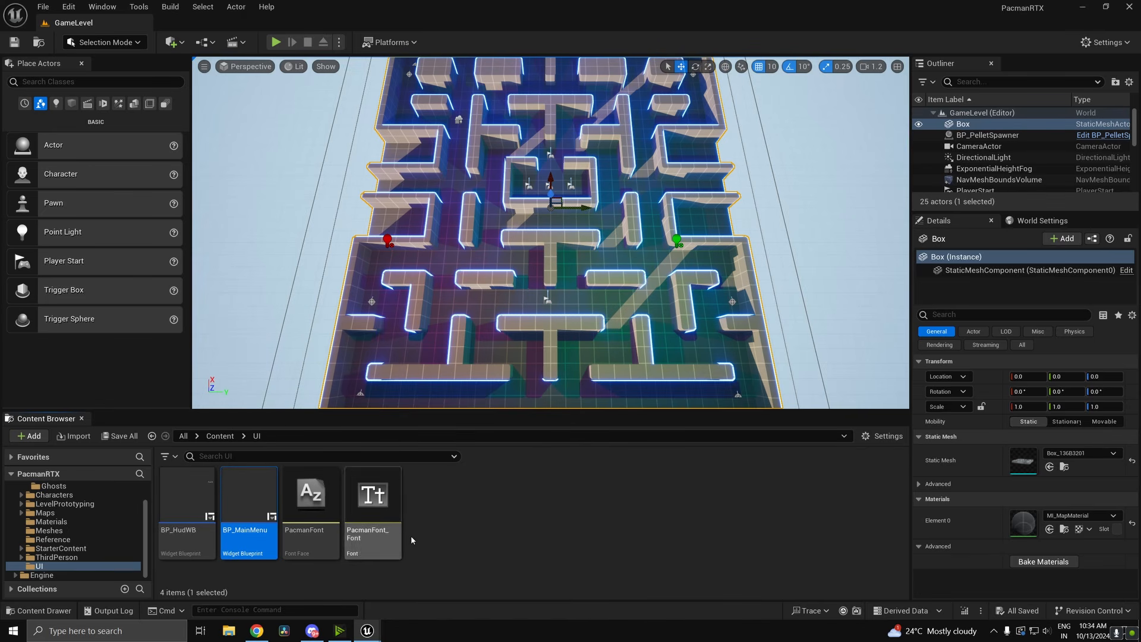
{"action": "left_click", "coordinate": [464, 535]}
{"action": "right_click_drag", "start_coordinate": [608, 298], "coordinate": [523, 231]}
{"action": "key", "text": "Escape"}
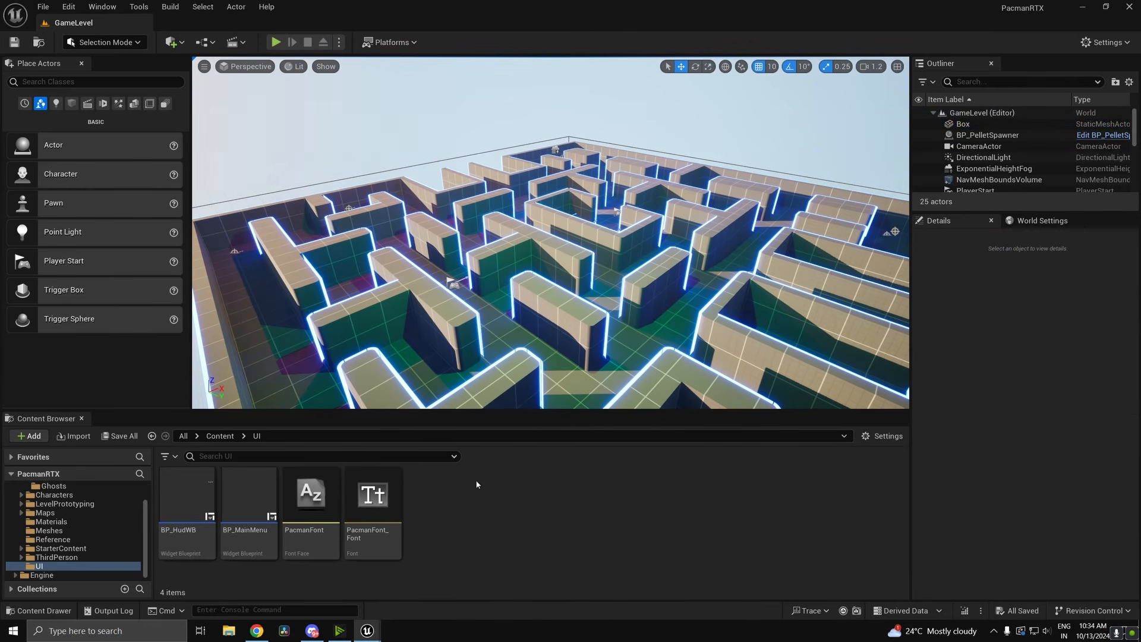
- Open the BP_MainMenu widget in a maximized editor window and add a Canvas Panel as its root
{"action": "double_click", "coordinate": [248, 502]}
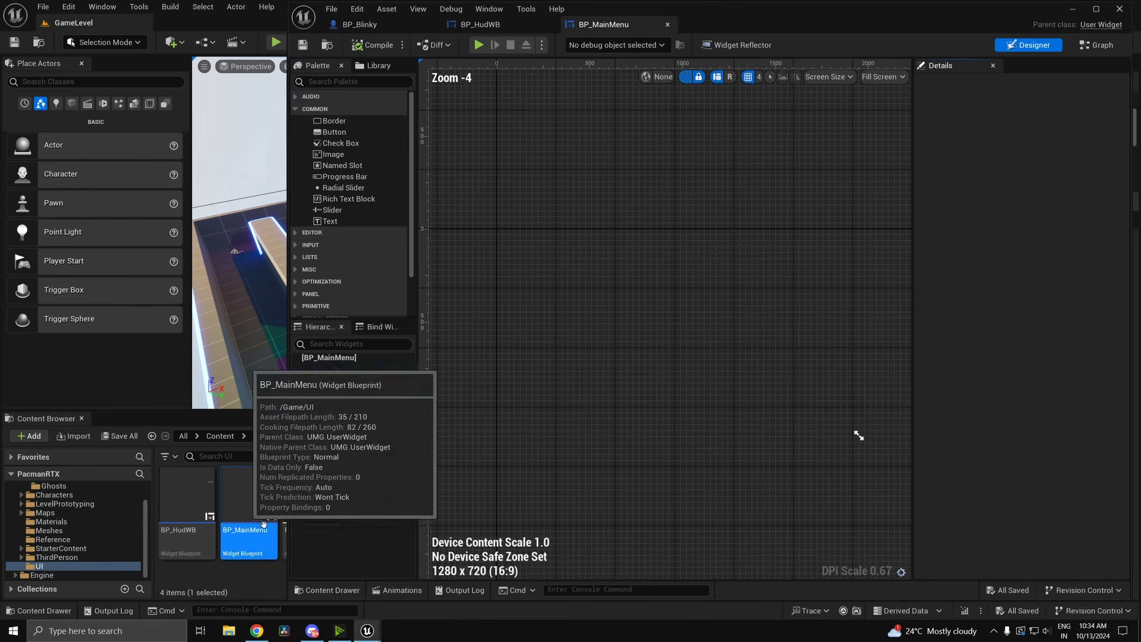
{"action": "type", "text": "c"}
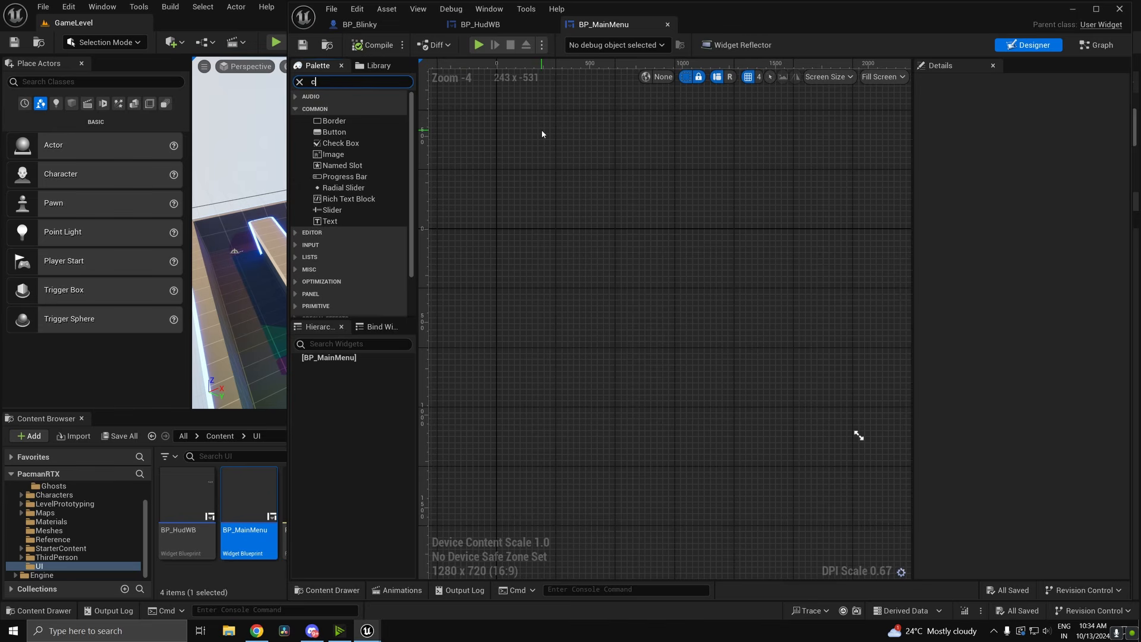
{"action": "type", "text": "anv"}
{"action": "left_click_drag", "start_coordinate": [344, 108], "coordinate": [582, 172]}
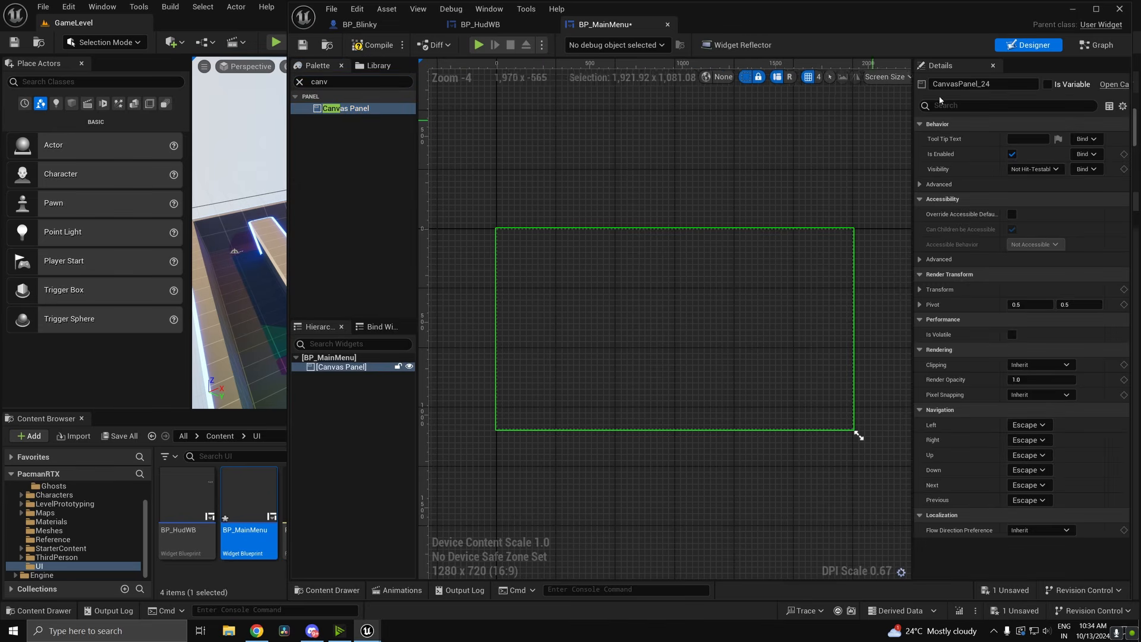
{"action": "left_click", "coordinate": [1096, 9]}
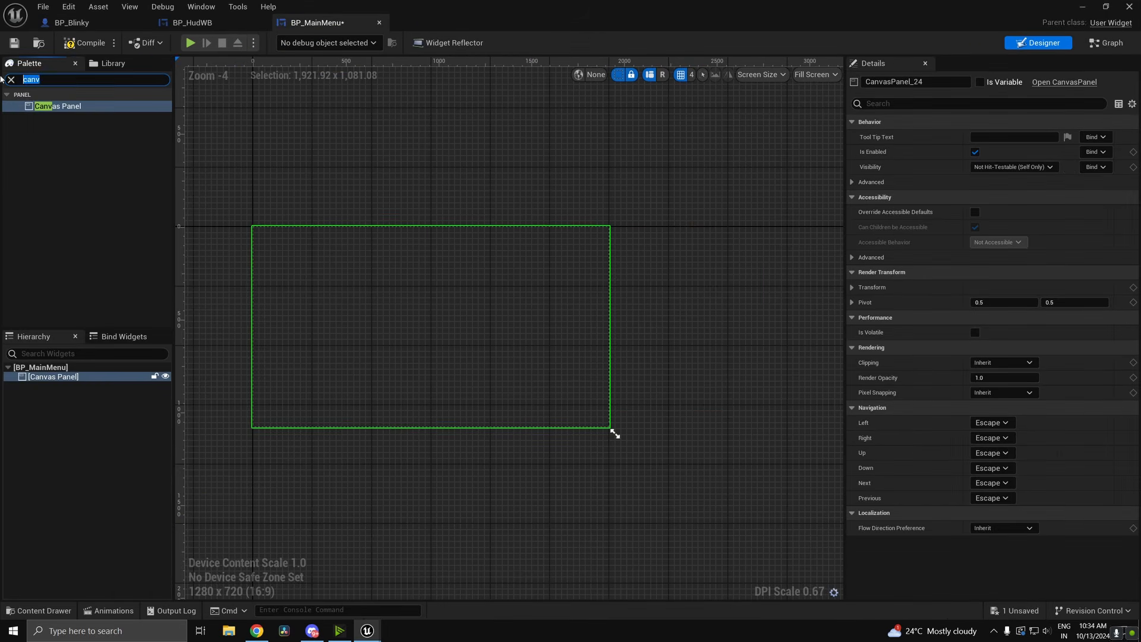
- Add a text block near the canvas centre at about X 832, Y 436, set its text to PLAY, and save
{"action": "left_click_drag", "start_coordinate": [42, 141], "coordinate": [485, 286]}
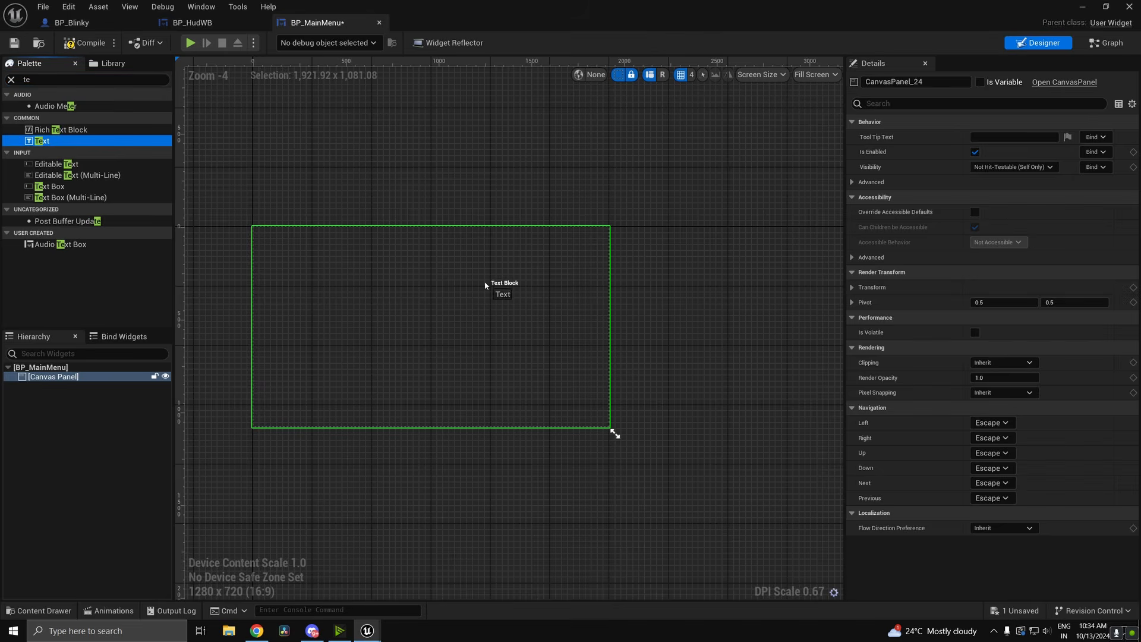
{"action": "left_click_drag", "start_coordinate": [410, 310], "coordinate": [410, 310]}
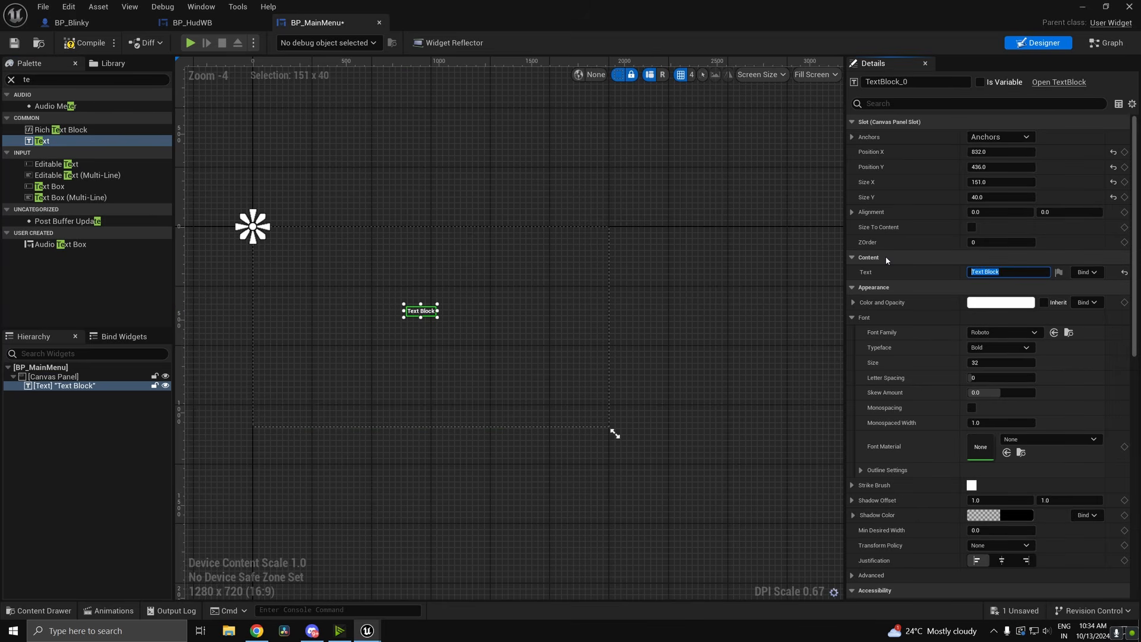
{"action": "type", "text": "PLAY"}
{"action": "key", "text": "Return"}
{"action": "key", "text": "ctrl+s"}
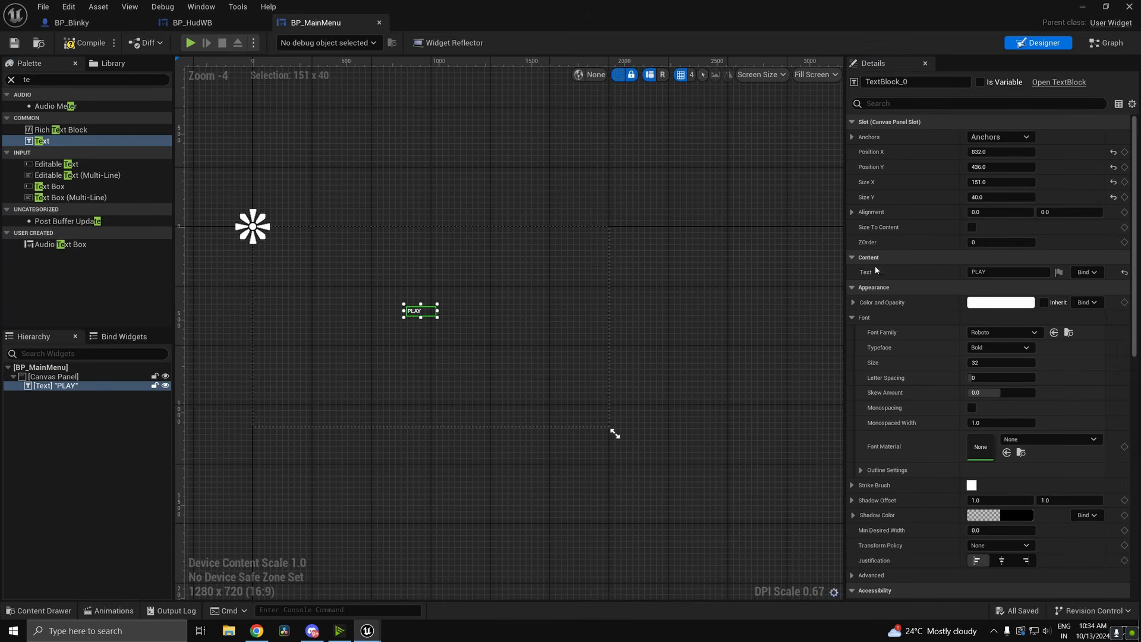
- Set the PLAY text's font family to PacmanFont_Font and inspect how it looks on the canvas
{"action": "scroll", "coordinate": [391, 299], "scroll_direction": "up", "scroll_amount": 6}
{"action": "left_click", "coordinate": [1025, 334]}
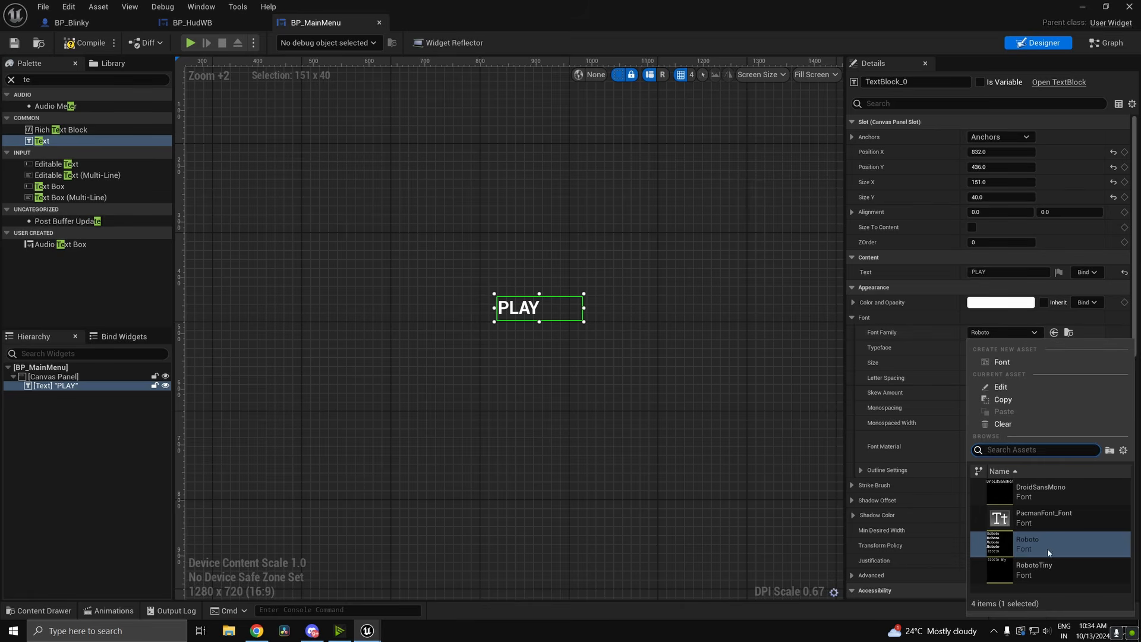
{"action": "left_click", "coordinate": [1041, 523]}
{"action": "scroll", "coordinate": [582, 336], "scroll_direction": "up", "scroll_amount": 6}
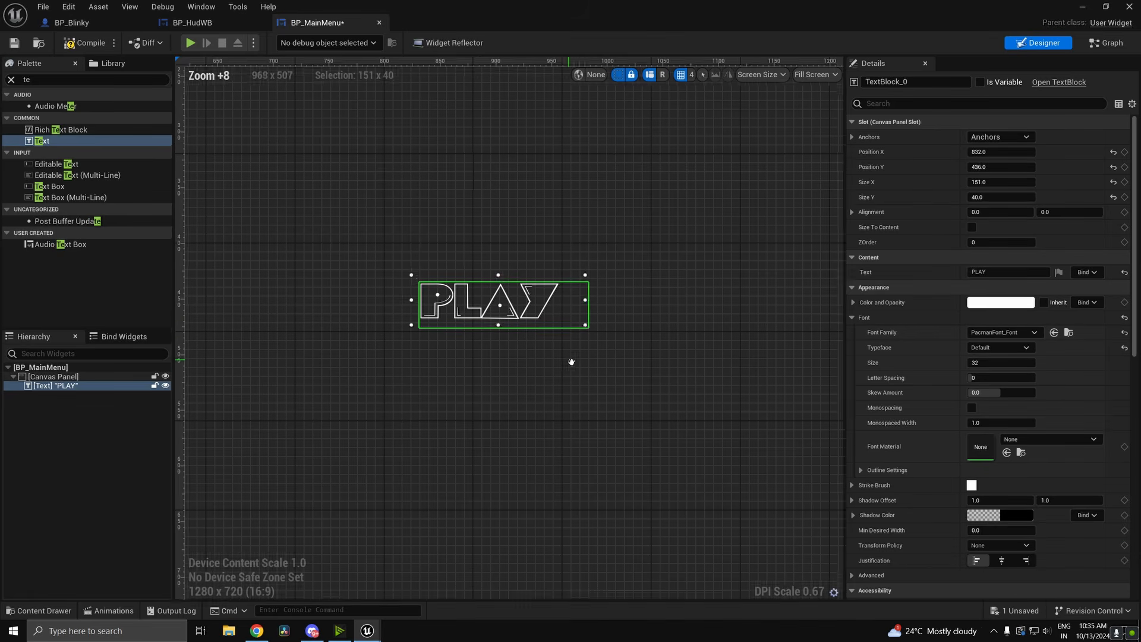
{"action": "left_click", "coordinate": [1010, 332]}
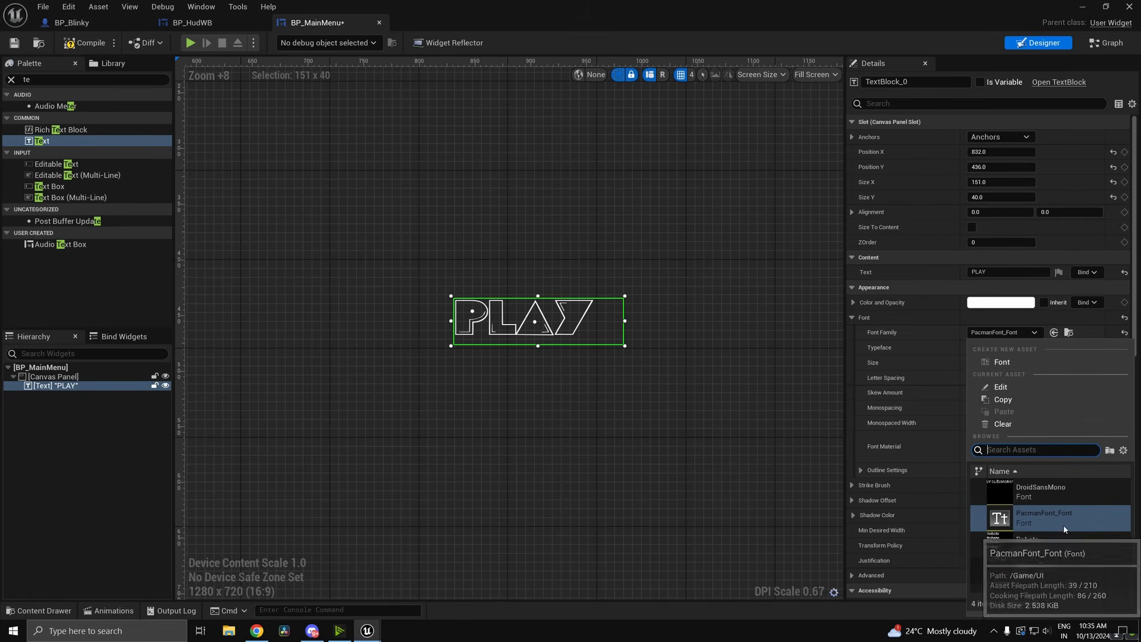
{"action": "left_click", "coordinate": [707, 404]}
{"action": "scroll", "coordinate": [660, 386], "scroll_direction": "down", "scroll_amount": 6}
{"action": "right_click_drag", "start_coordinate": [707, 404], "coordinate": [686, 305]}
{"action": "scroll", "coordinate": [688, 309], "scroll_direction": "down", "scroll_amount": 3}
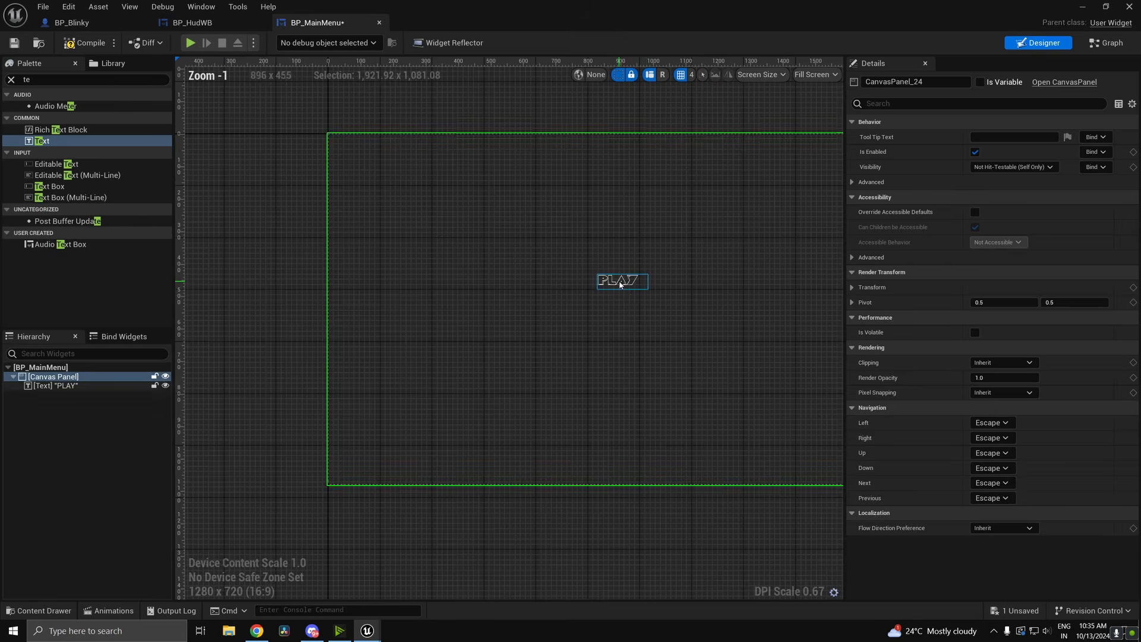
- Set the font size of the PLAY text to 100
{"action": "left_click", "coordinate": [620, 284]}
{"action": "right_click_drag", "start_coordinate": [709, 345], "coordinate": [639, 391]}
{"action": "left_click", "coordinate": [1001, 363]}
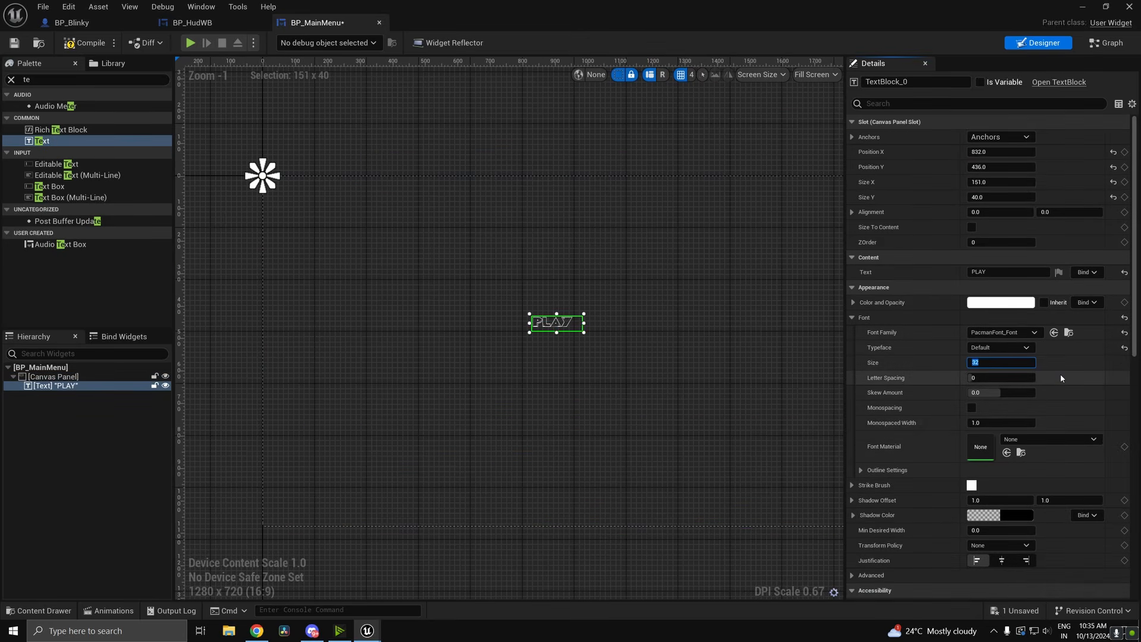
{"action": "type", "text": "100"}
{"action": "key", "text": "Return"}
{"action": "left_click", "coordinate": [699, 340]}
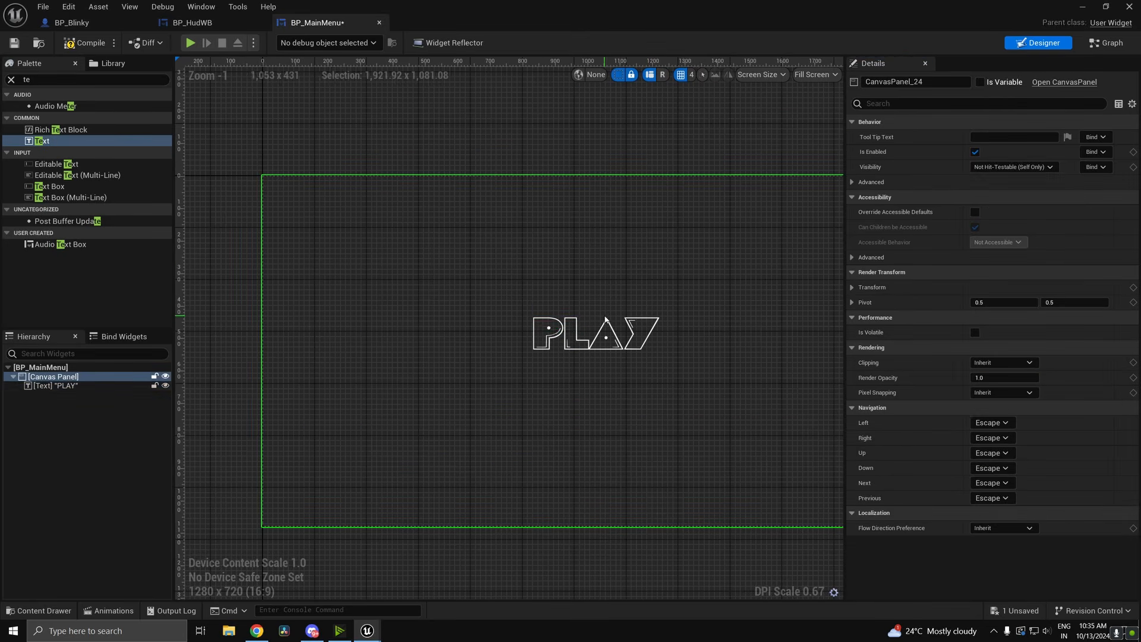
{"action": "right_click_drag", "start_coordinate": [698, 339], "coordinate": [620, 317]}
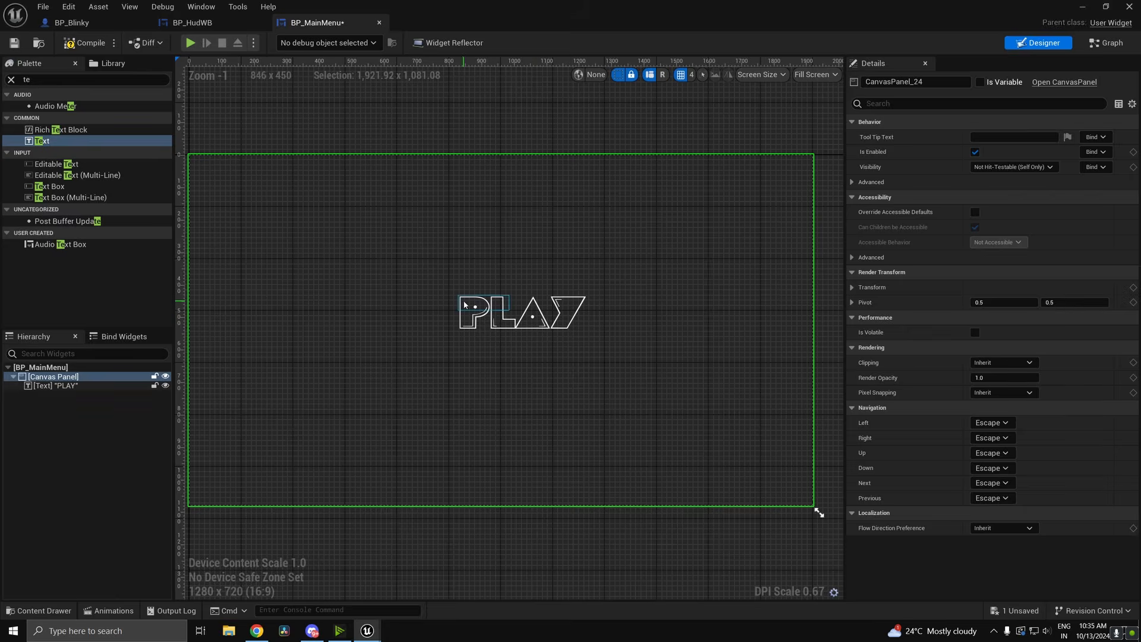
- Add a button about 531 by 191 in size over the PLAY text on the canvas
{"action": "left_click", "coordinate": [466, 305]}
{"action": "key", "text": "BackSpace"}
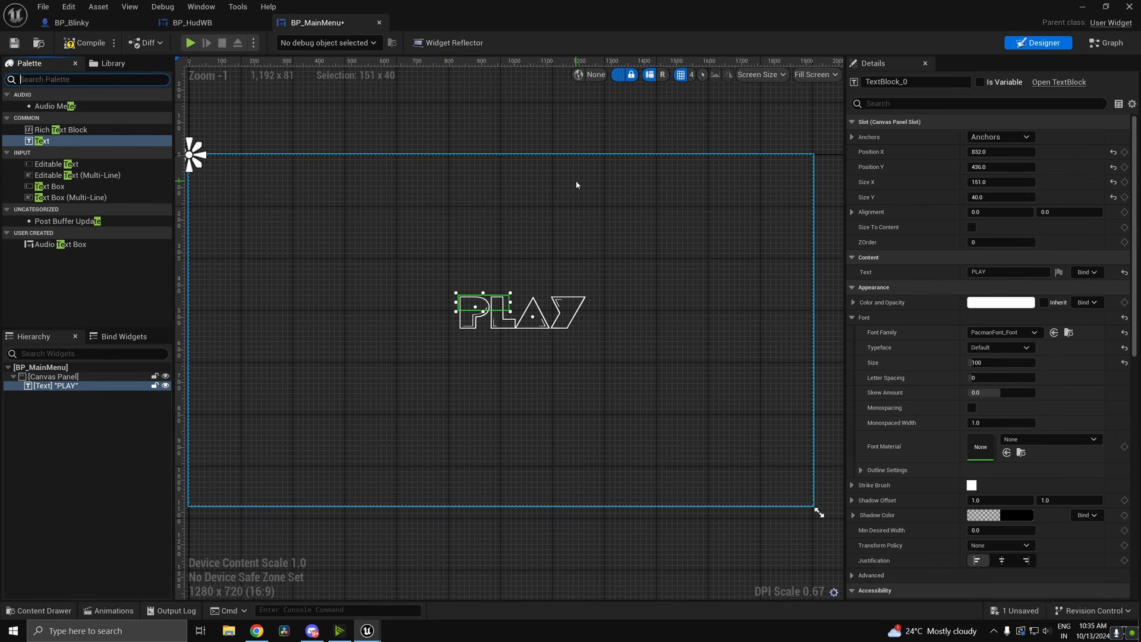
{"action": "type", "text": "butt"}
{"action": "left_click_drag", "start_coordinate": [46, 106], "coordinate": [605, 341]}
- Anchor the button to the canvas centre, set its alignment to 0.5 by 0.5, and save the widget
{"action": "left_click", "coordinate": [1006, 139]}
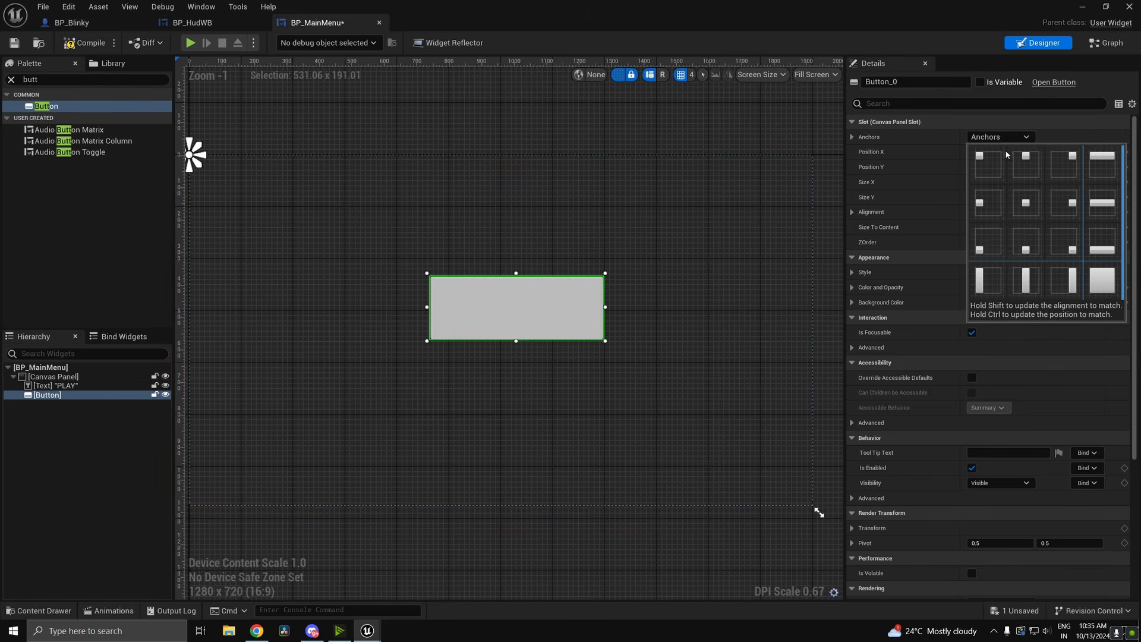
{"action": "left_click", "coordinate": [1026, 205]}
{"action": "left_click", "coordinate": [1020, 212]}
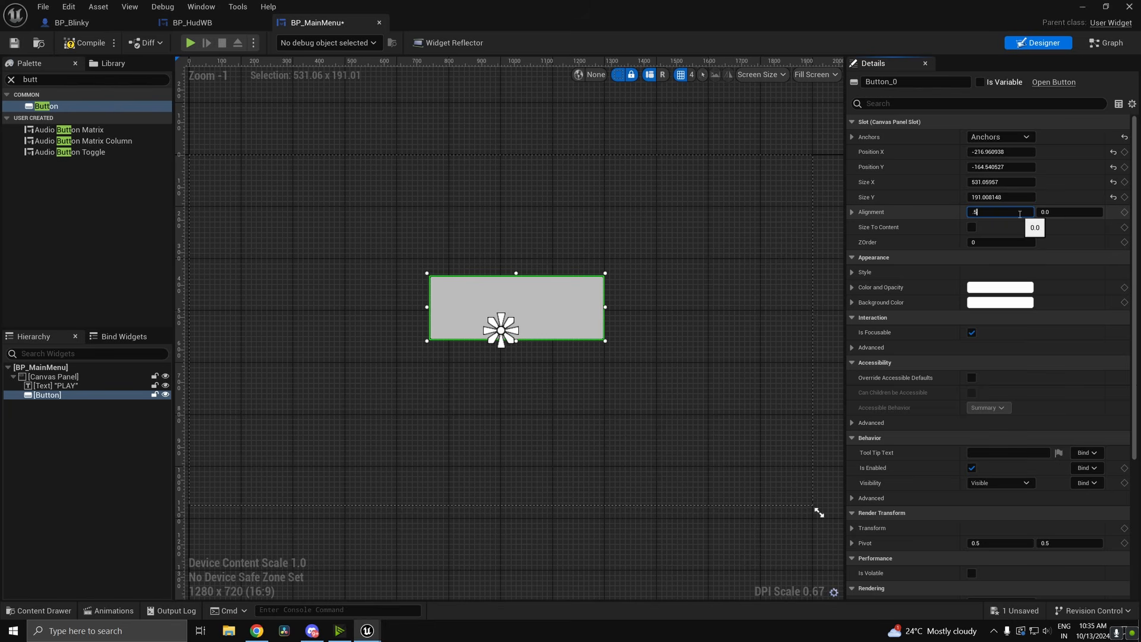
{"action": "key", "text": "Tab"}
{"action": "type", "text": ".5"}
{"action": "key", "text": "Return"}
{"action": "key", "text": "ctrl+s"}
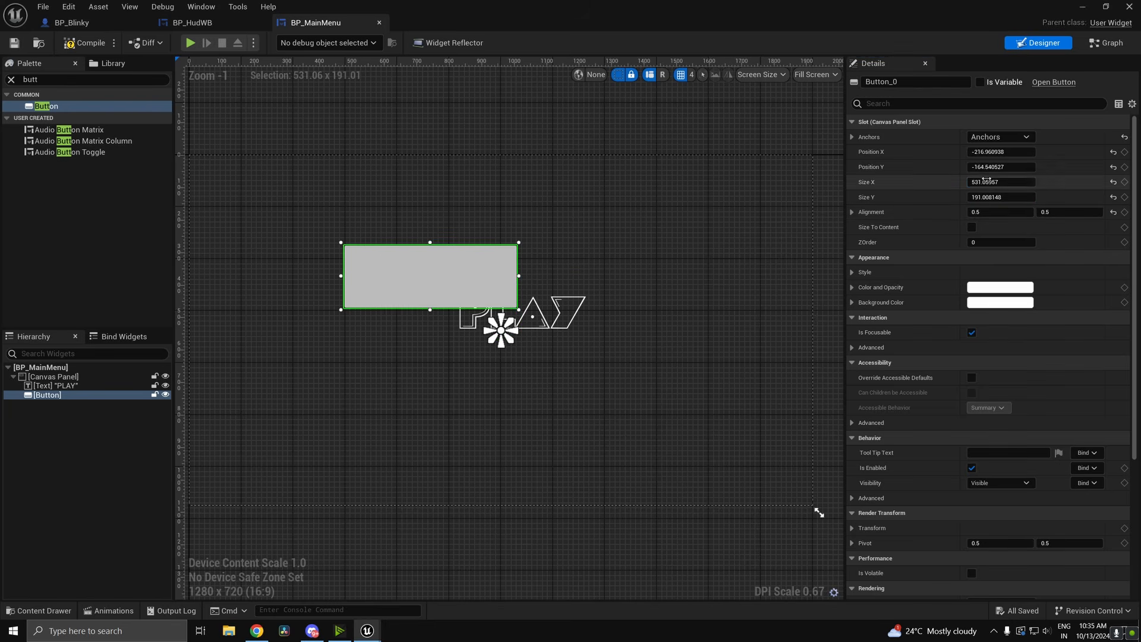
- Set the button's Position X and Position Y to 0
{"action": "type", "text": "0"}
{"action": "left_click", "coordinate": [1004, 167]}
{"action": "type", "text": "0"}
{"action": "key", "text": "Return"}
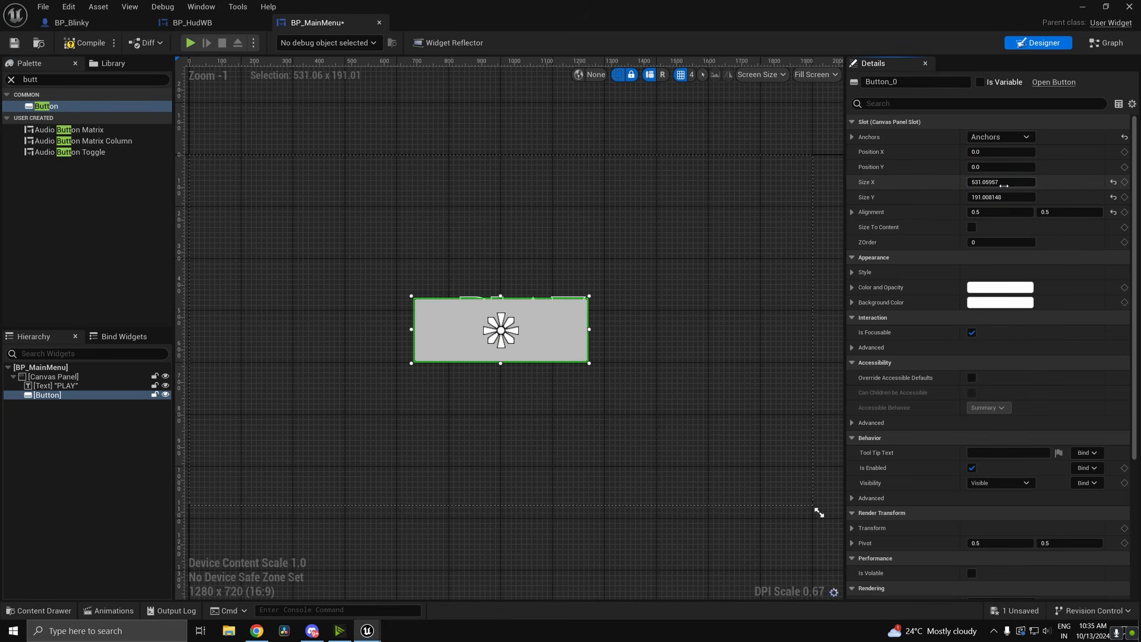
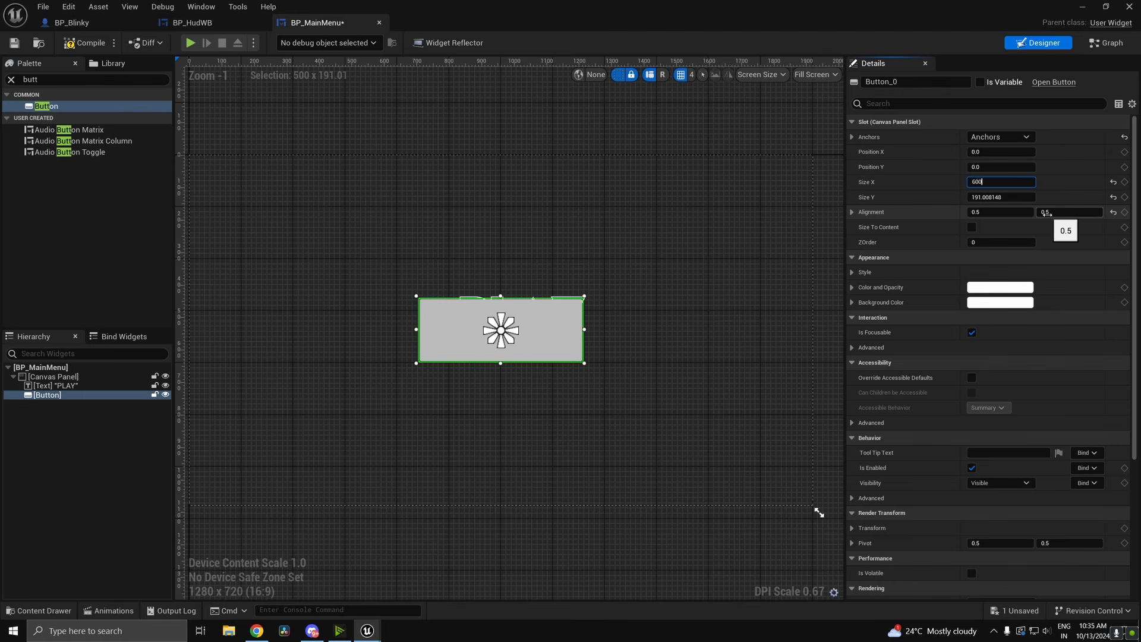
- Set the button's size to 600 by 200 and nest the PLAY text inside the button
{"action": "key", "text": "Return"}
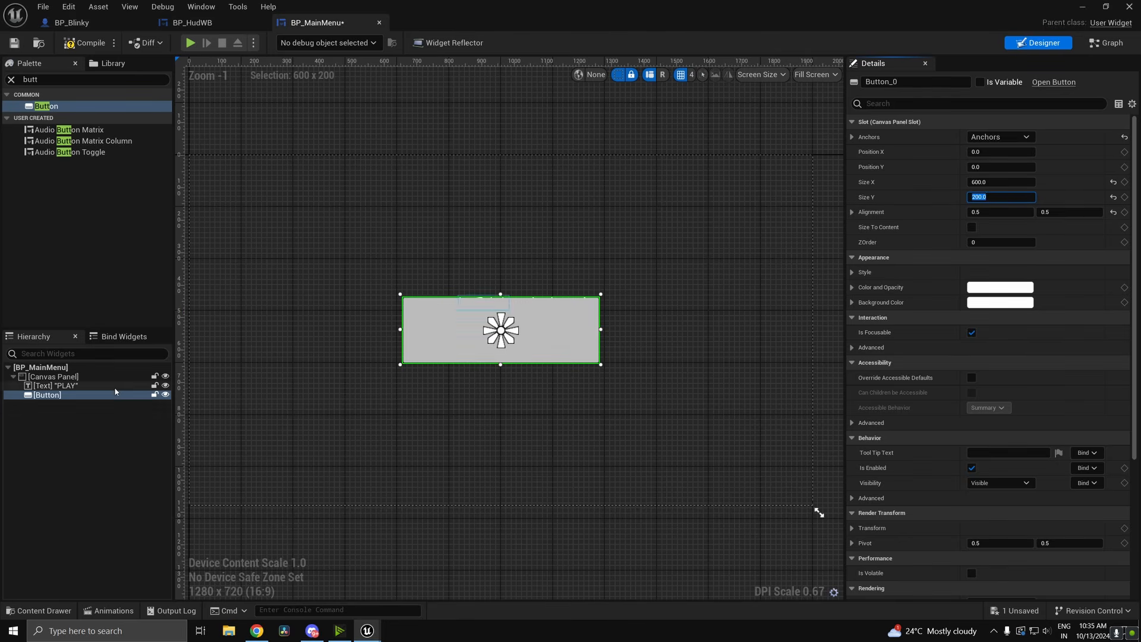
{"action": "mouse_move", "coordinate": [57, 385]}
{"action": "left_mouse_down"}
{"action": "mouse_move", "coordinate": [48, 401]}
{"action": "mouse_move", "coordinate": [58, 396]}
{"action": "left_mouse_up"}
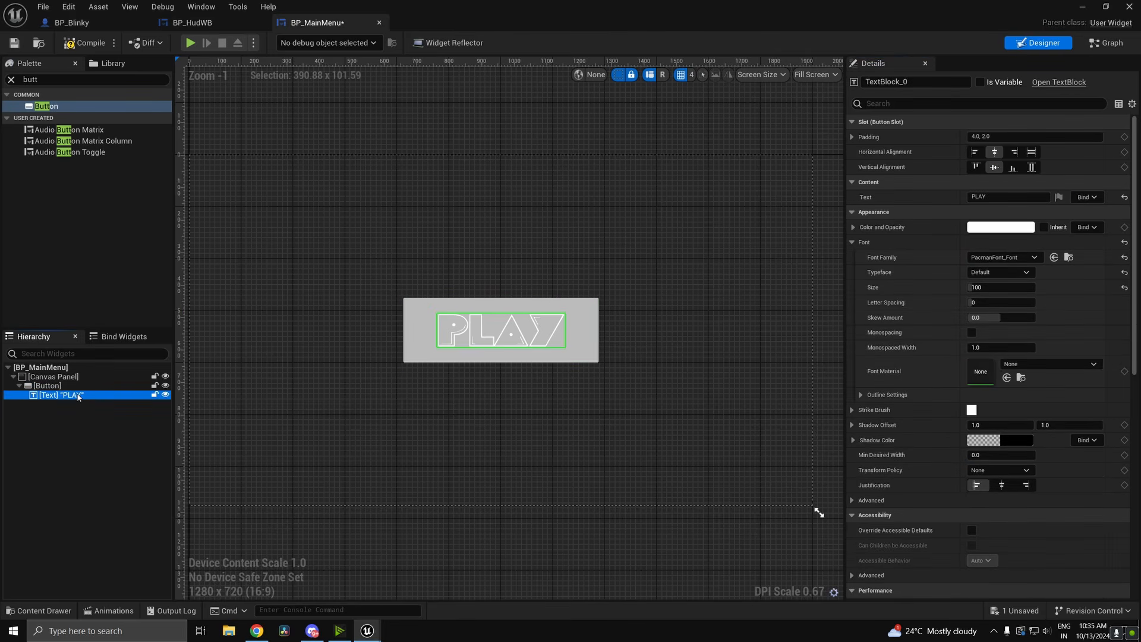
- Set the button's background color to black, hex 000000FF
{"action": "left_click", "coordinate": [564, 344]}
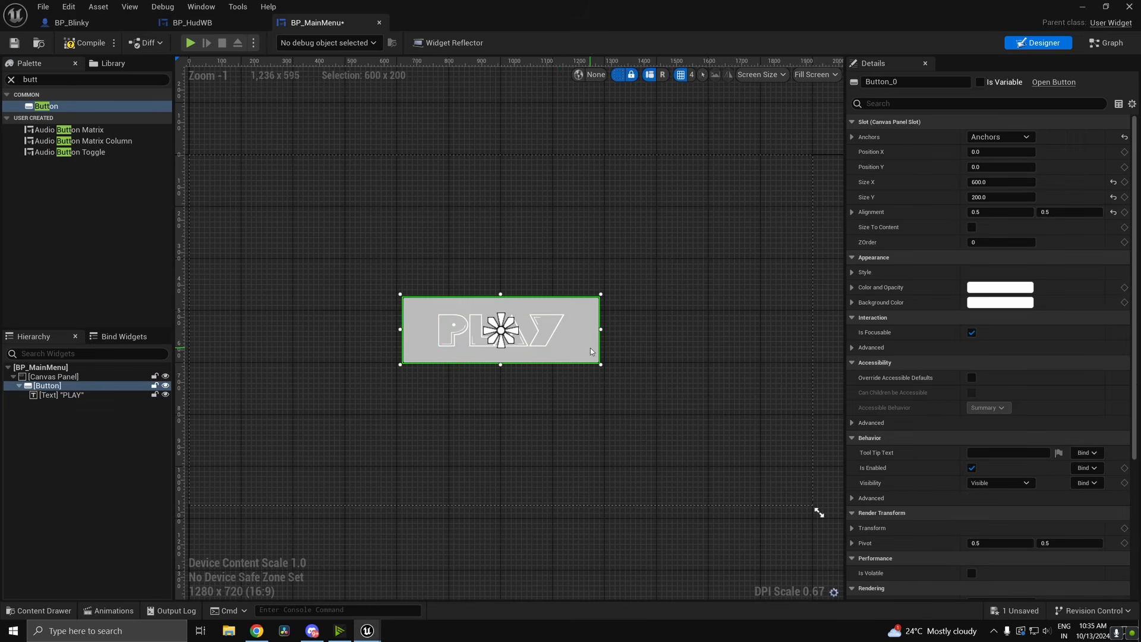
{"action": "left_click", "coordinate": [1005, 306]}
{"action": "left_click", "coordinate": [920, 357]}
{"action": "left_click_drag", "start_coordinate": [898, 366], "coordinate": [899, 345]}
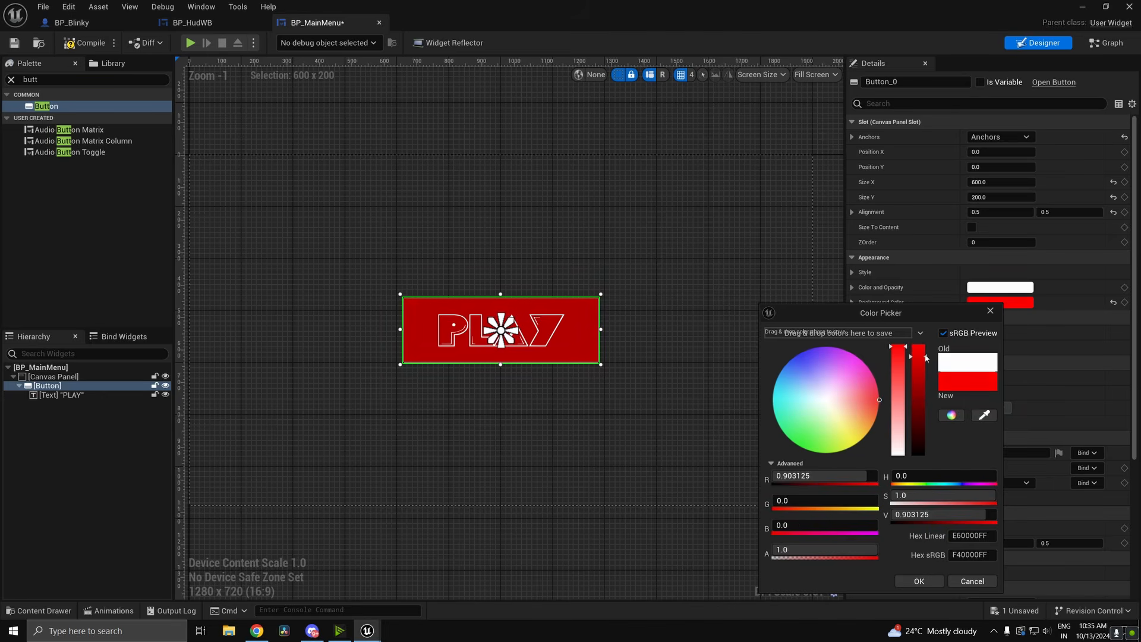
{"action": "left_click_drag", "start_coordinate": [917, 438], "coordinate": [918, 455]}
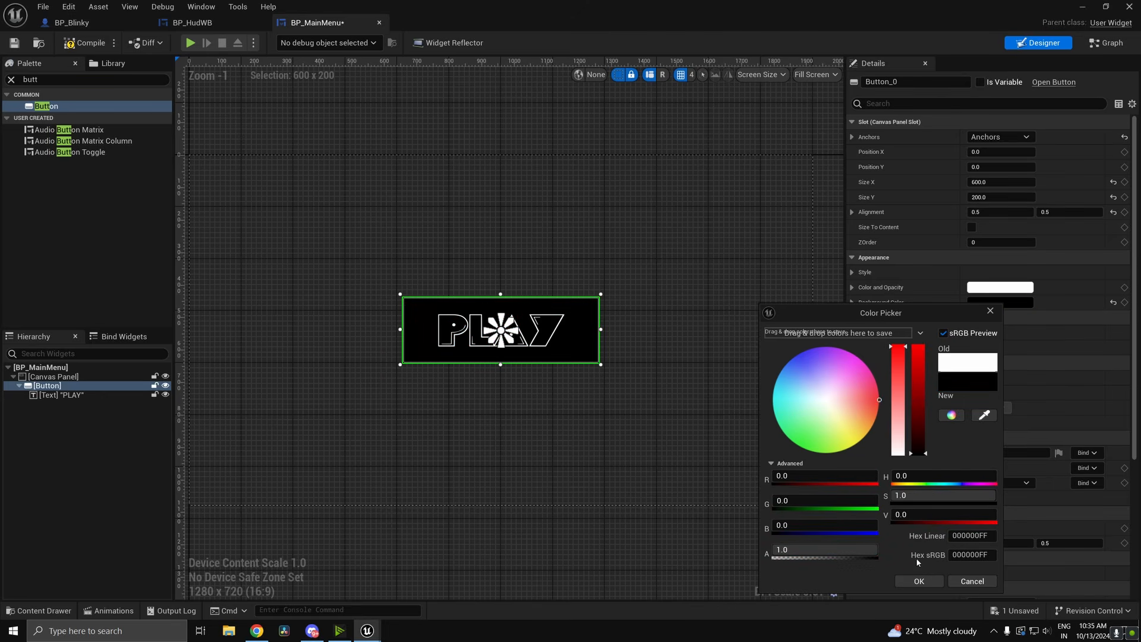
{"action": "left_click", "coordinate": [915, 582]}
- Find the button style's radius settings and set the Normal state's outline rounding type to Half Height Radius
{"action": "scroll", "coordinate": [561, 351], "scroll_direction": "up", "scroll_amount": 3}
{"action": "scroll", "coordinate": [561, 351], "scroll_direction": "up", "scroll_amount": 3}
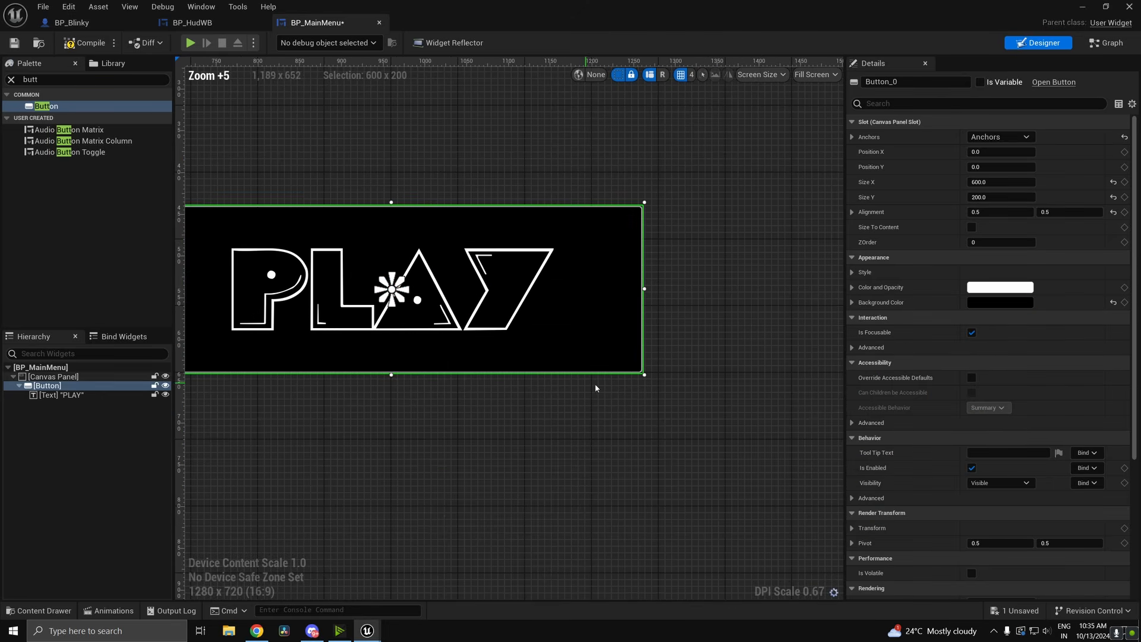
{"action": "left_click", "coordinate": [853, 272]}
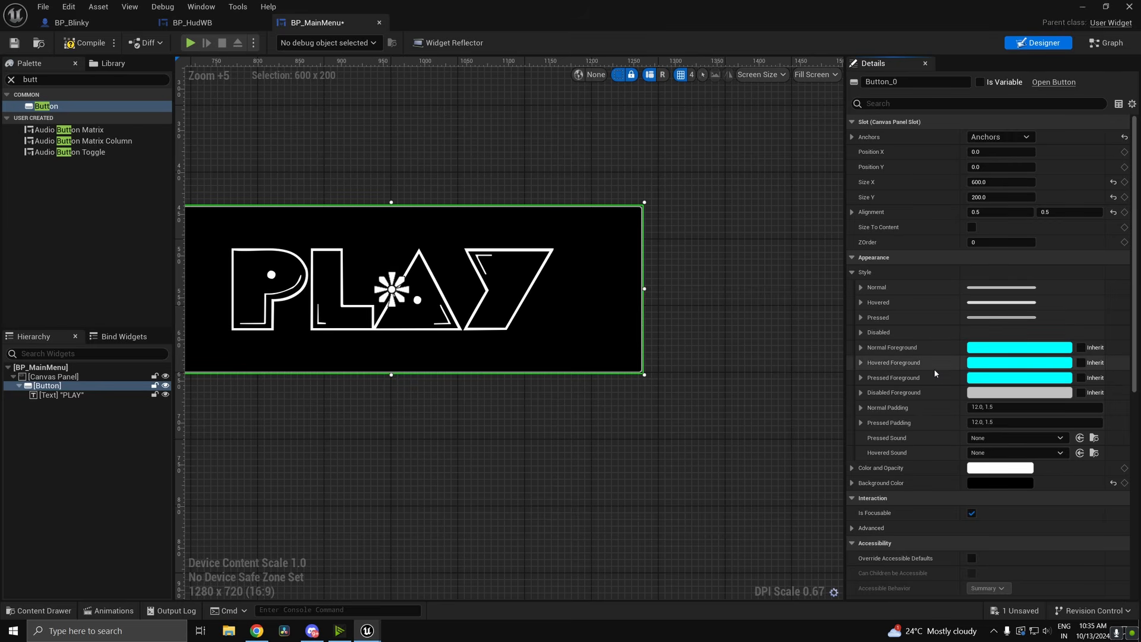
{"action": "scroll", "coordinate": [926, 362], "scroll_direction": "down", "scroll_amount": 5}
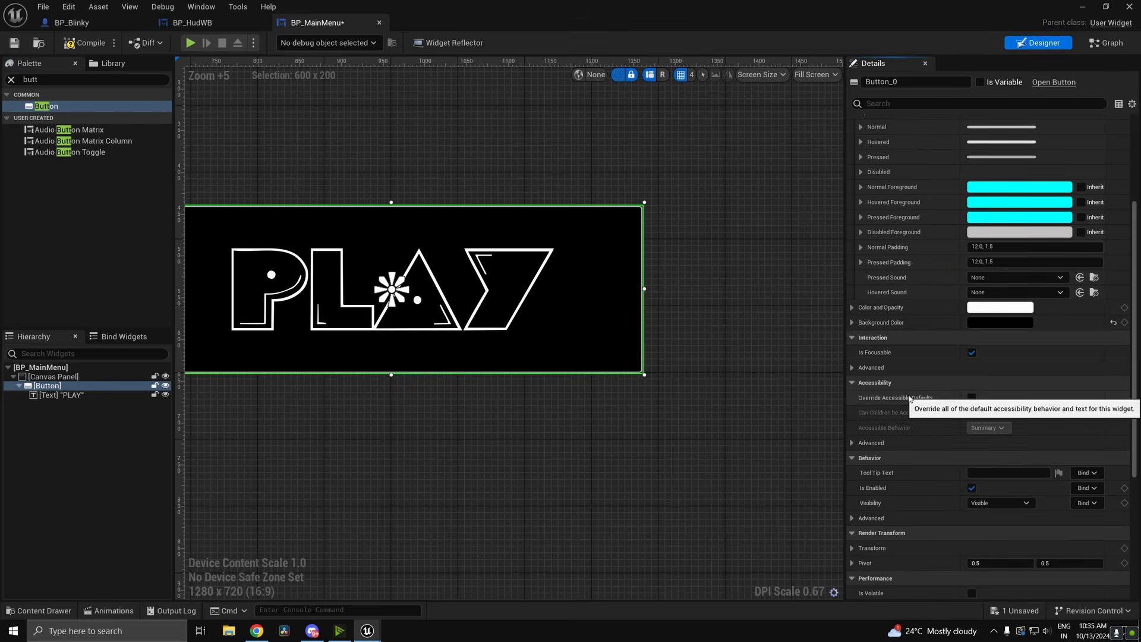
{"action": "scroll", "coordinate": [947, 202], "scroll_direction": "up", "scroll_amount": 5}
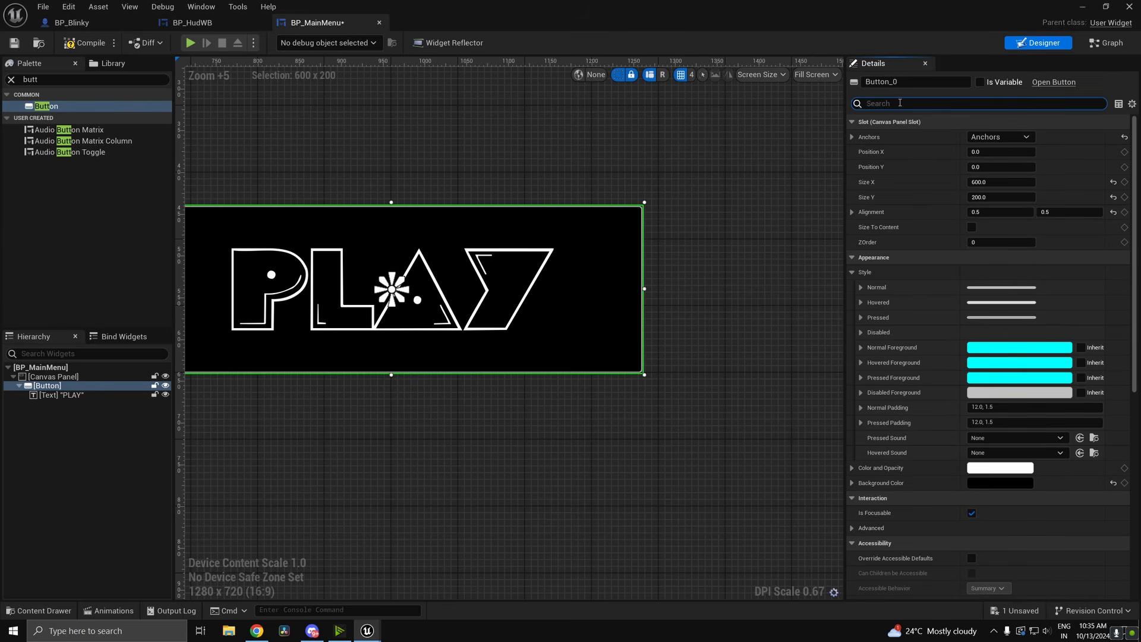
{"action": "type", "text": "s"}
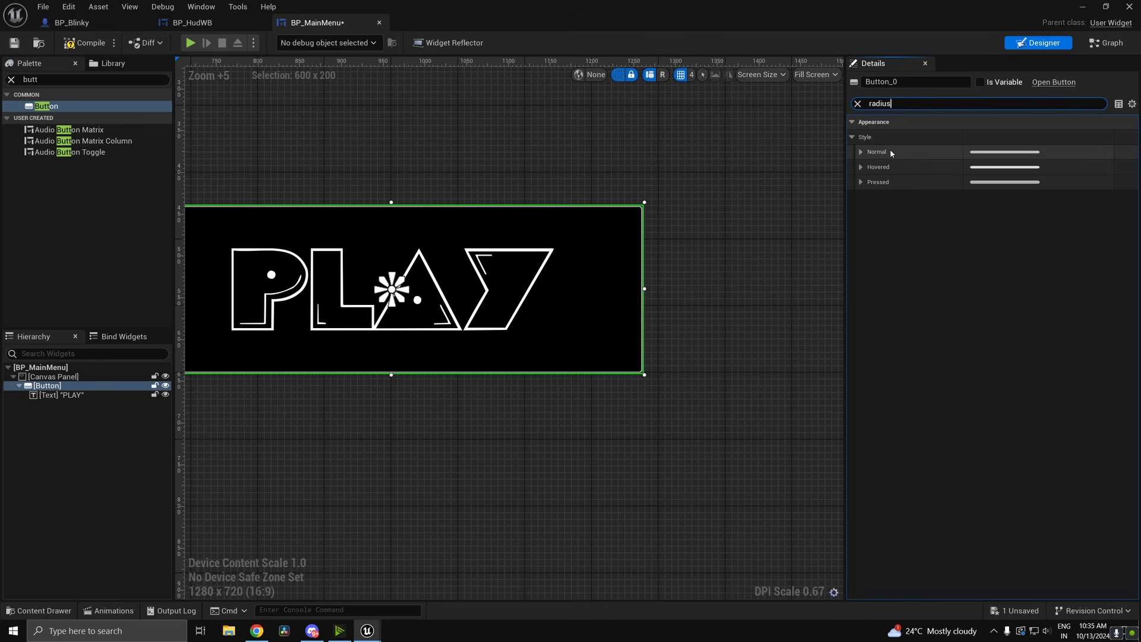
{"action": "left_click", "coordinate": [860, 152]}
{"action": "left_click", "coordinate": [869, 167]}
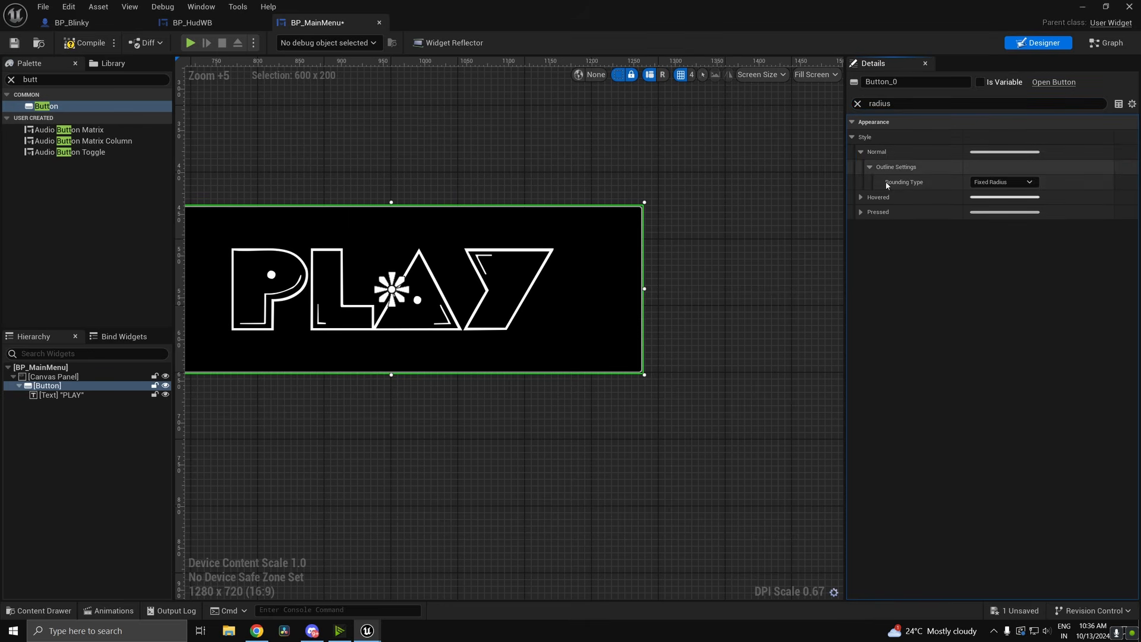
{"action": "left_click", "coordinate": [1003, 181]}
{"action": "left_click", "coordinate": [1004, 203]}
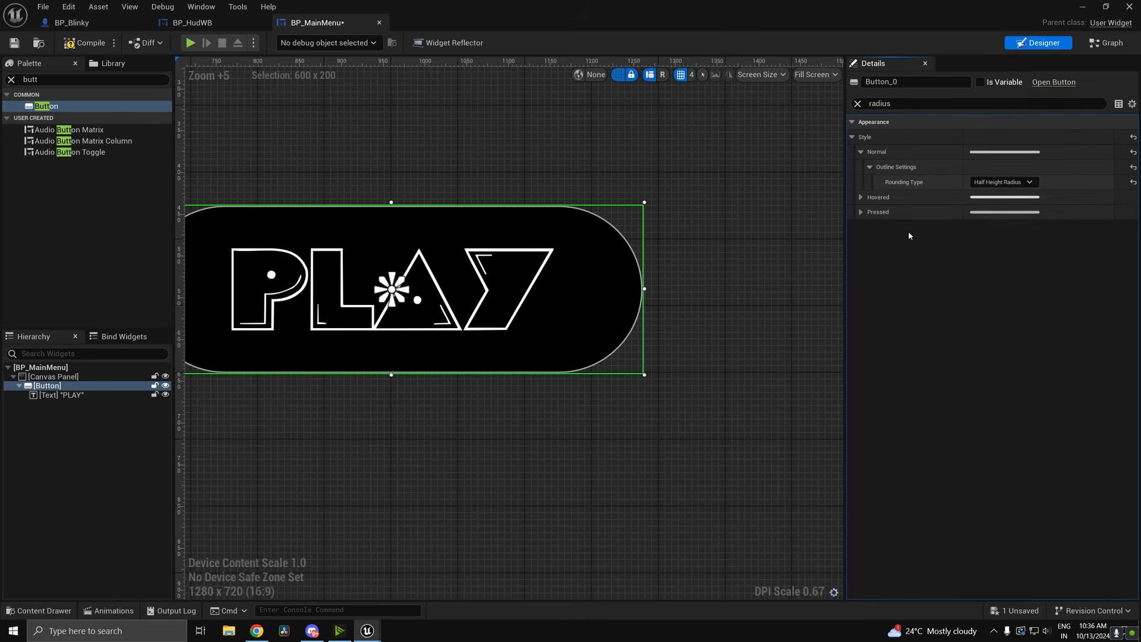
- Set the outline rounding type of the button's Hovered and Pressed states to Half Height Radius
{"action": "left_click", "coordinate": [861, 196]}
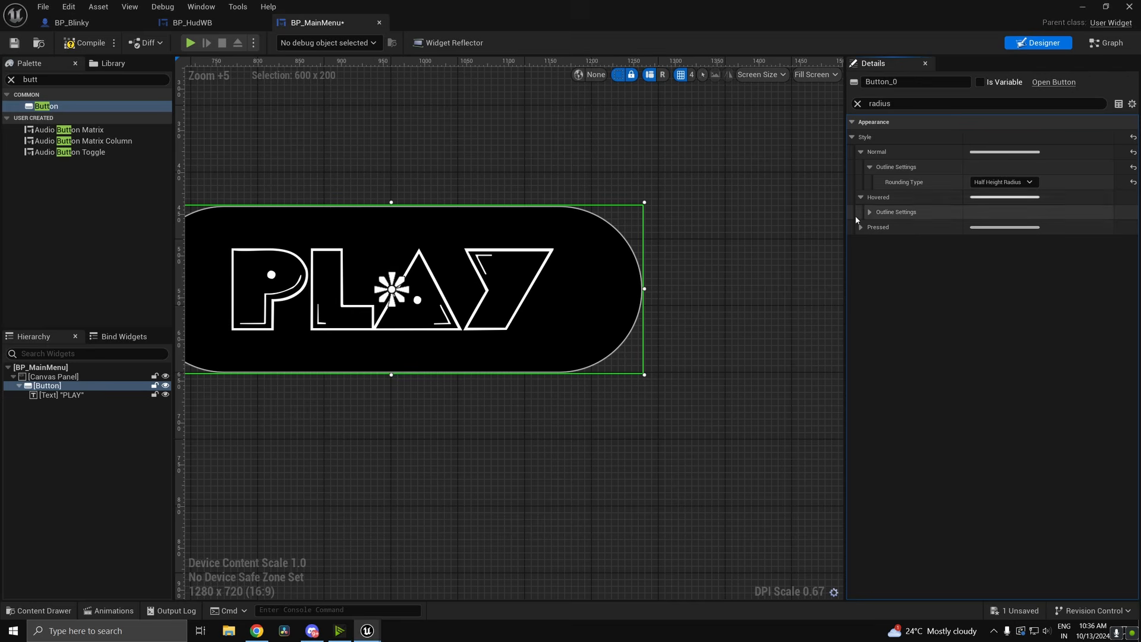
{"action": "left_click", "coordinate": [869, 213]}
{"action": "left_click", "coordinate": [1003, 227]}
{"action": "left_click", "coordinate": [1000, 248]}
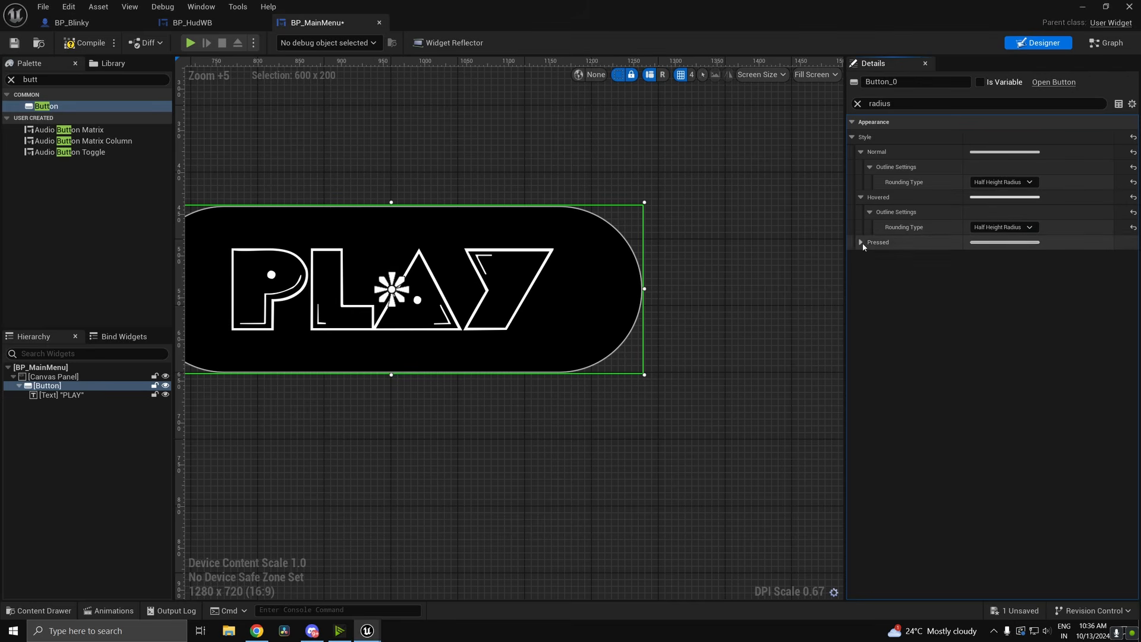
{"action": "left_click", "coordinate": [861, 242]}
{"action": "left_click", "coordinate": [870, 258]}
{"action": "left_click", "coordinate": [1003, 273]}
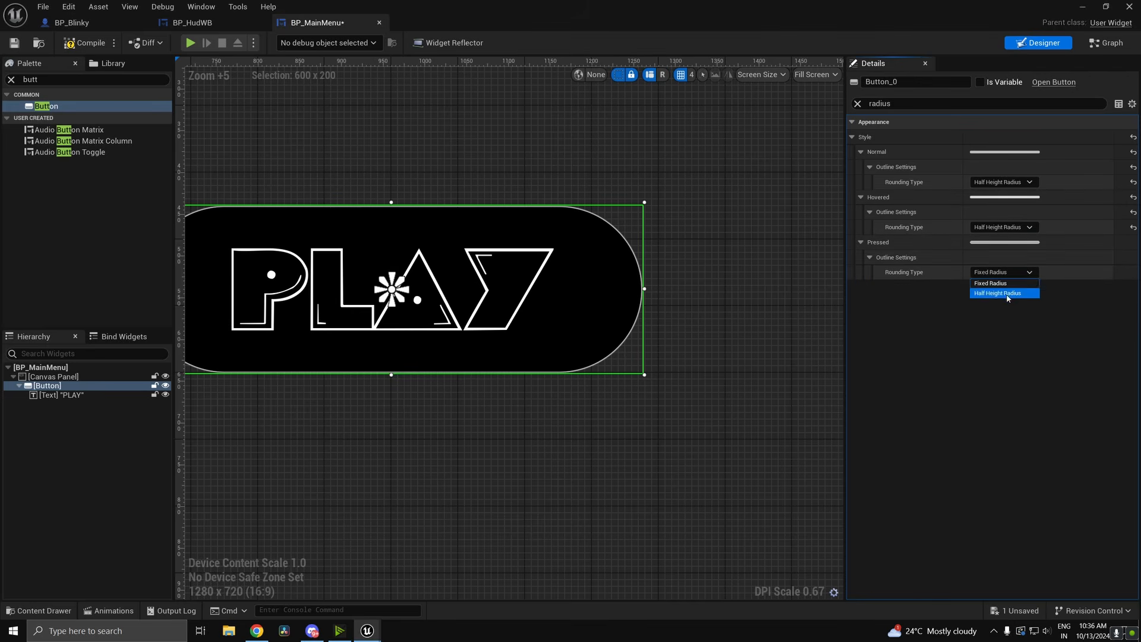
- Find the button's outline settings, set the Normal state's outline width to 5, and save the widget
{"action": "scroll", "coordinate": [676, 249], "scroll_direction": "down", "scroll_amount": 7}
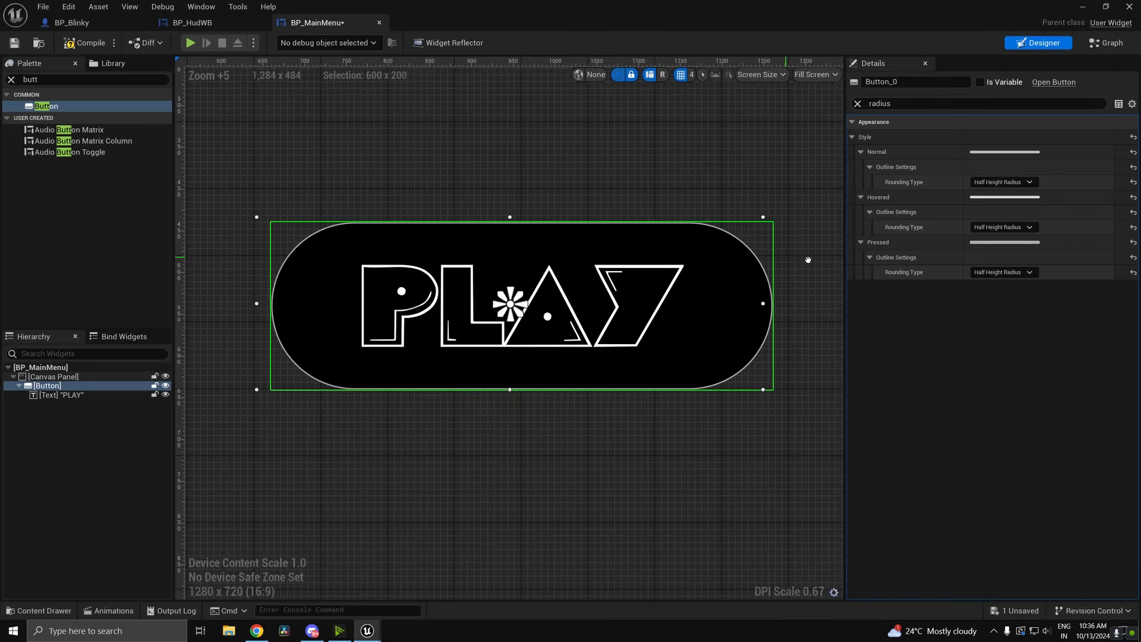
{"action": "left_click", "coordinate": [643, 224]}
{"action": "right_click_drag", "start_coordinate": [643, 224], "coordinate": [621, 277]}
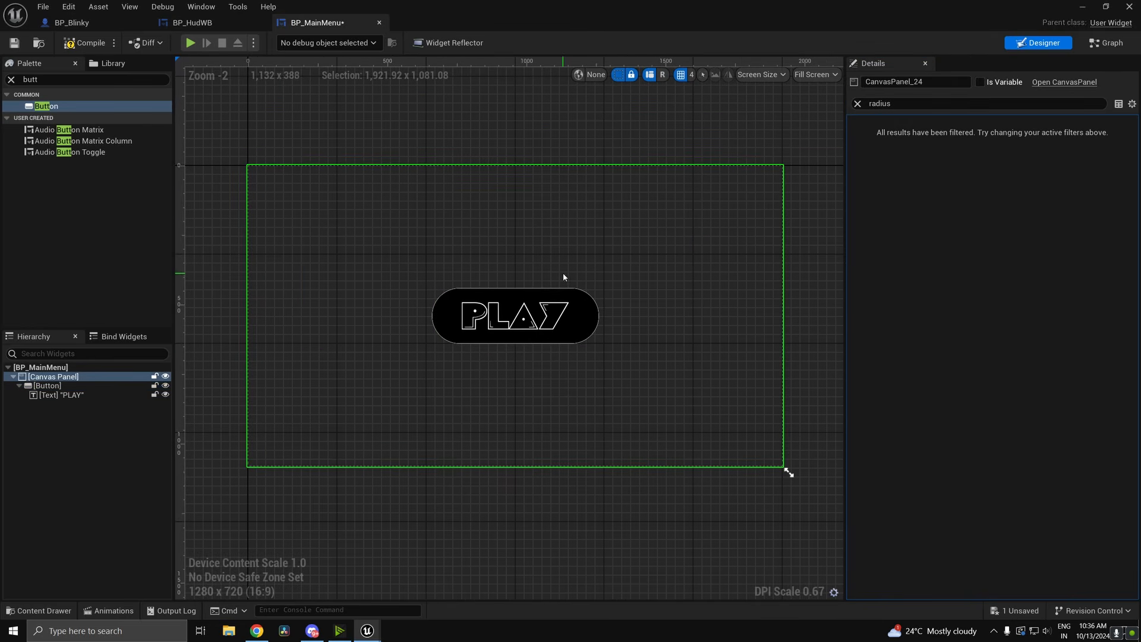
{"action": "scroll", "coordinate": [597, 330], "scroll_direction": "up", "scroll_amount": 5}
{"action": "left_click", "coordinate": [580, 327]}
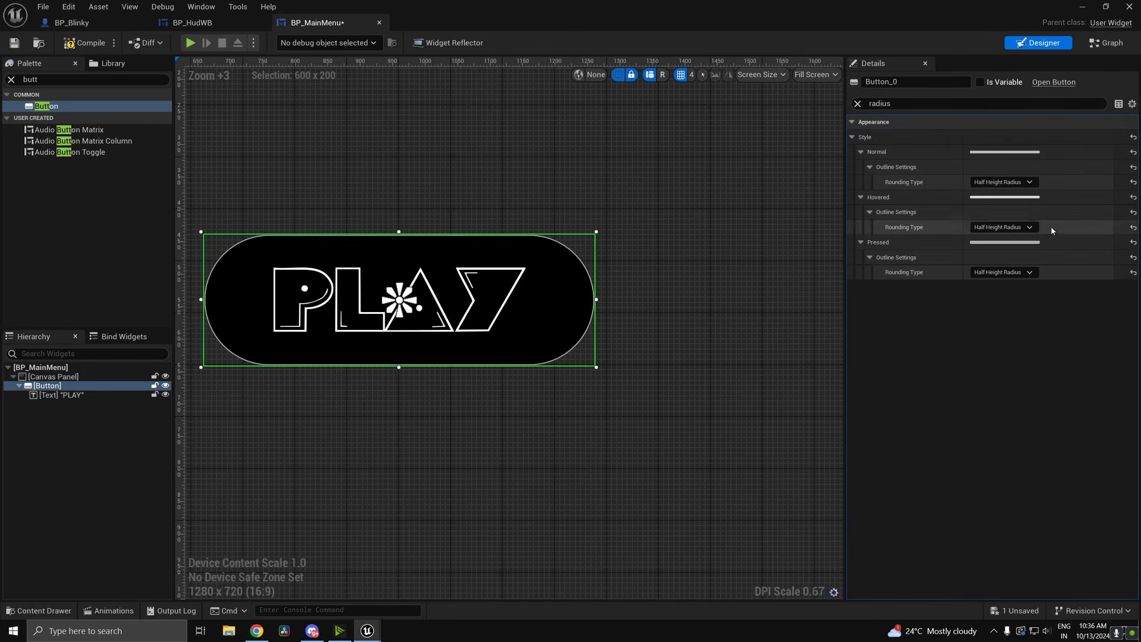
{"action": "left_click_drag", "start_coordinate": [909, 107], "coordinate": [780, 93]}
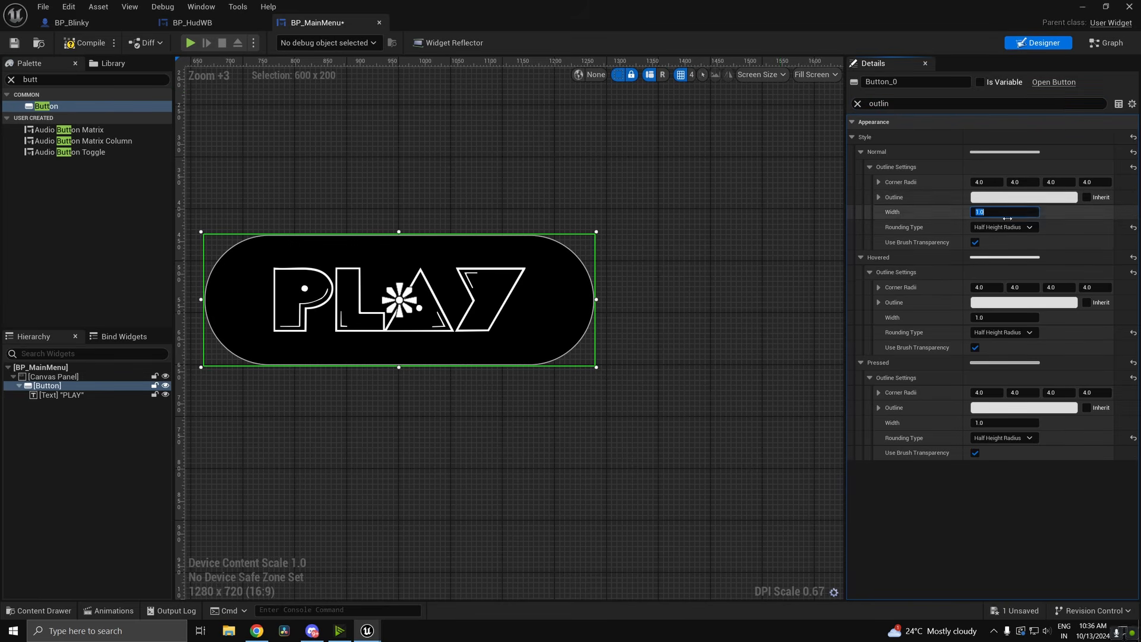
{"action": "type", "text": "3"}
{"action": "key", "text": "Return"}
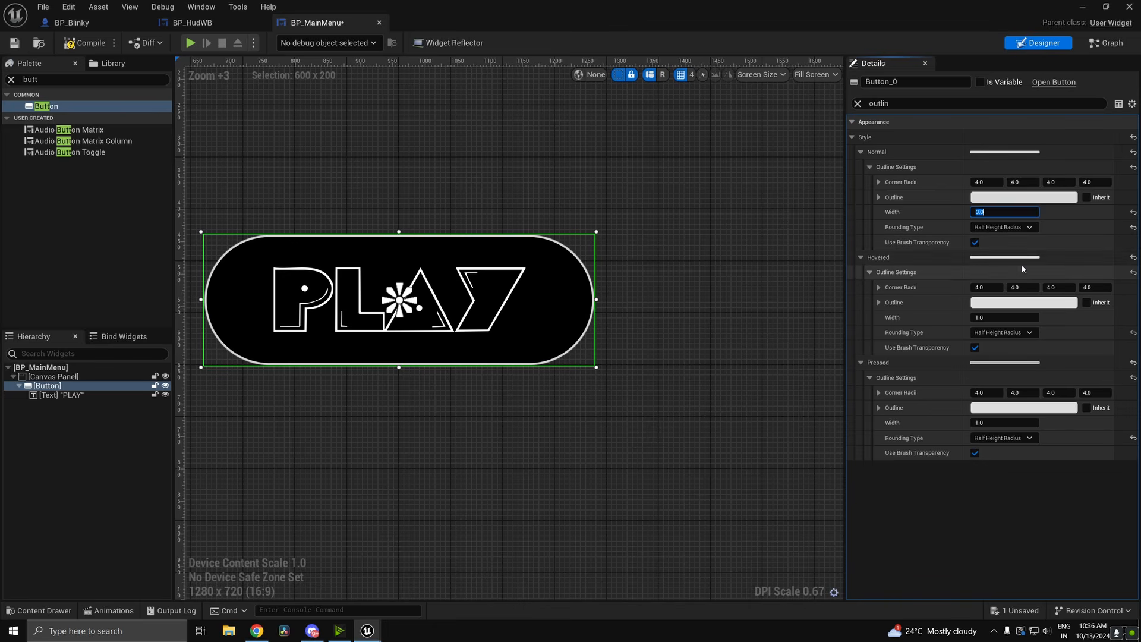
{"action": "key", "text": "ctrl+s"}
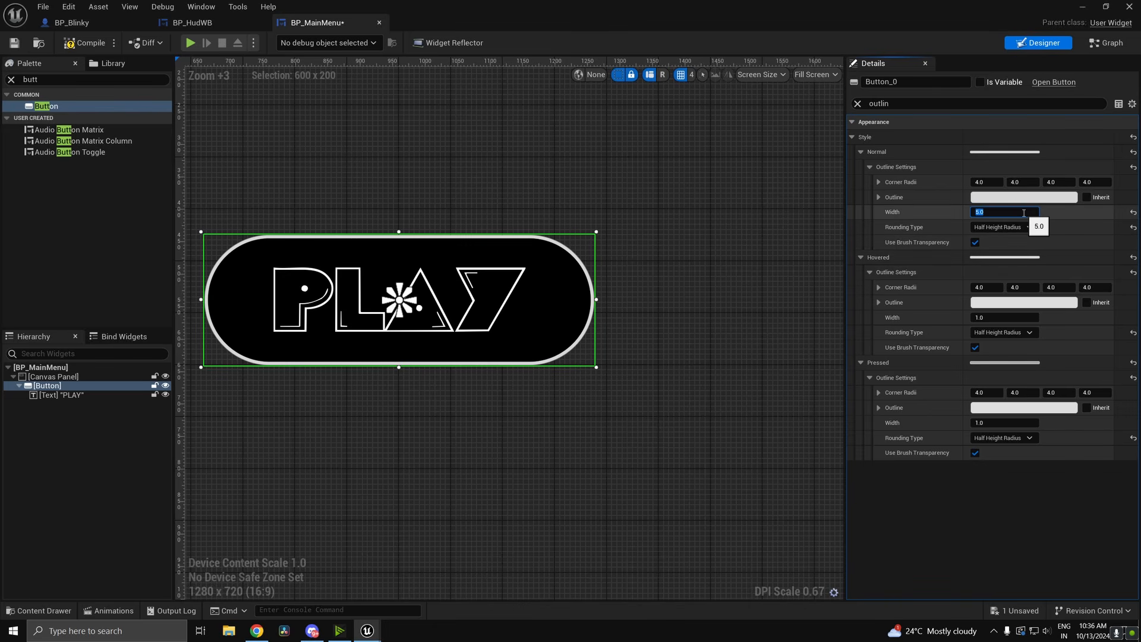
- Set the Normal state's outline color to red, hex sRGB D90000FF
{"action": "left_click", "coordinate": [1016, 197]}
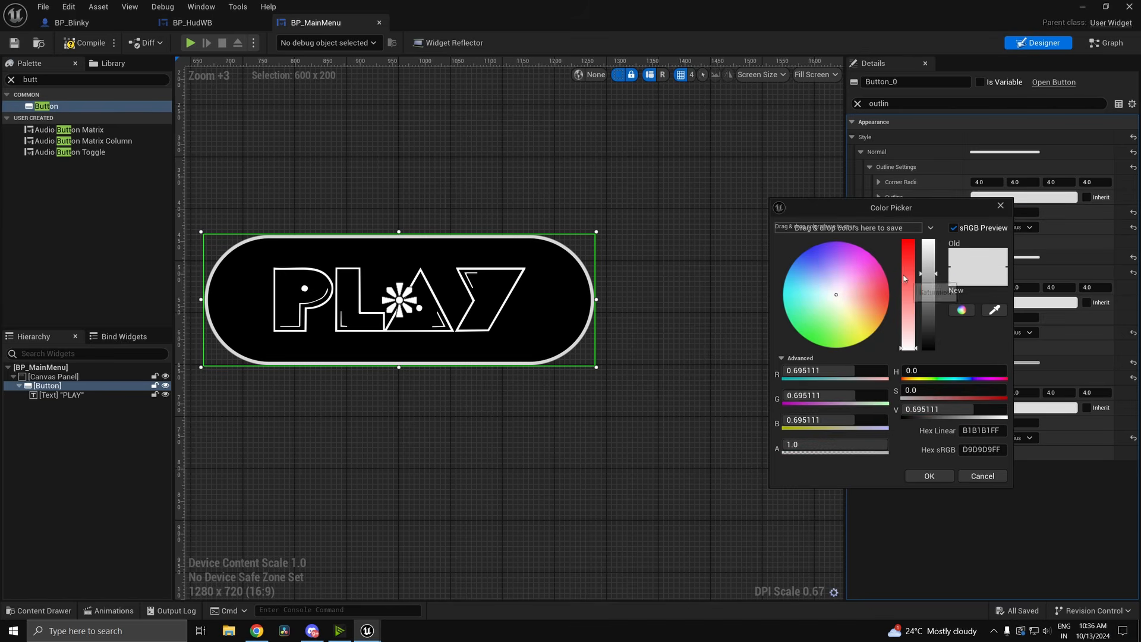
{"action": "left_click_drag", "start_coordinate": [911, 300], "coordinate": [909, 342]}
{"action": "left_click_drag", "start_coordinate": [914, 246], "coordinate": [922, 217]}
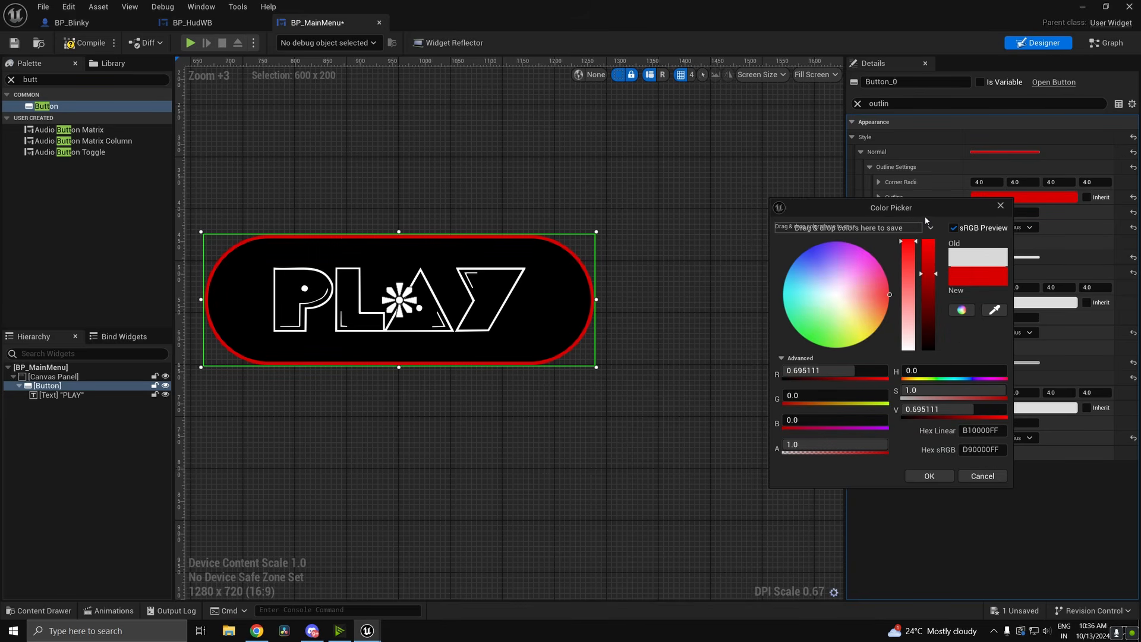
{"action": "left_click", "coordinate": [1001, 206]}
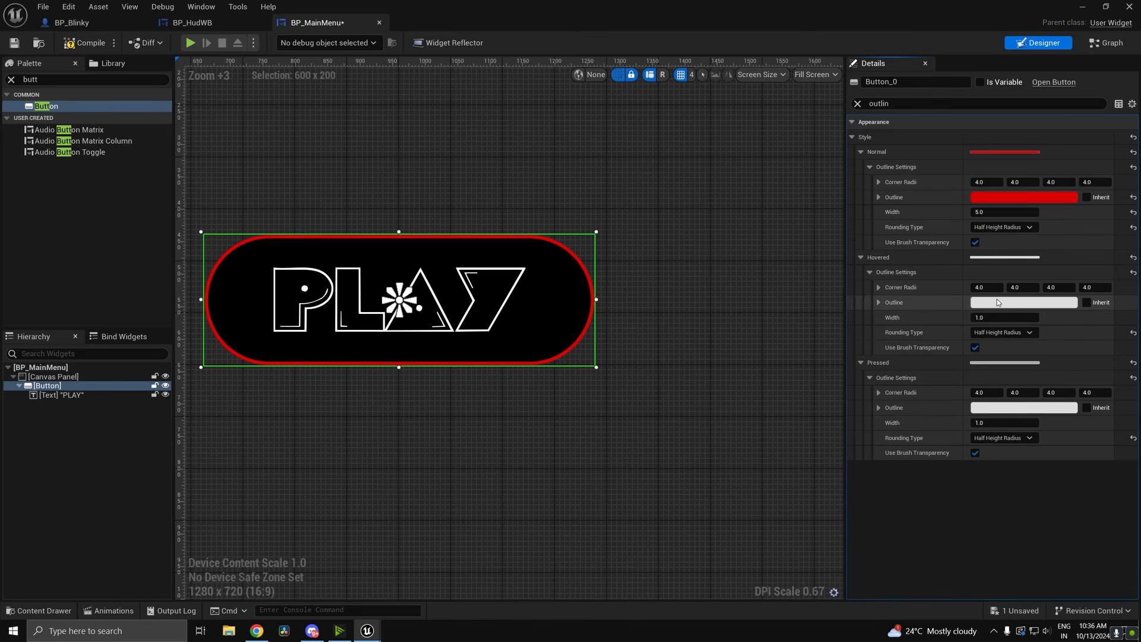
- Set the Hovered state's outline color to red, hex sRGB DD0000FF
{"action": "left_click", "coordinate": [1000, 304]}
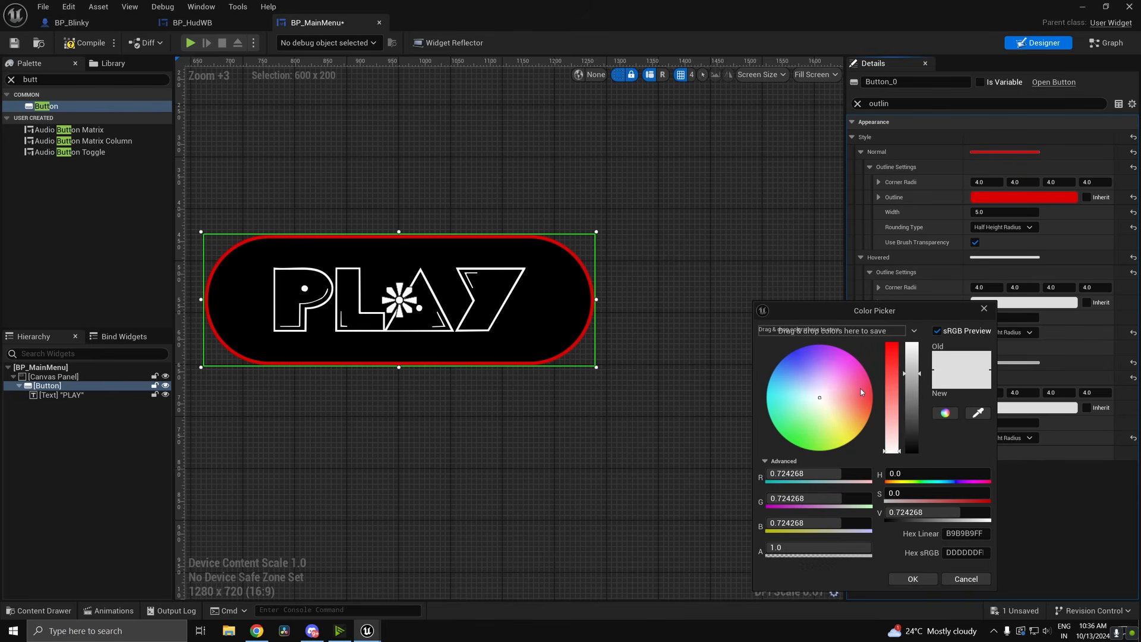
{"action": "left_click", "coordinate": [875, 397]}
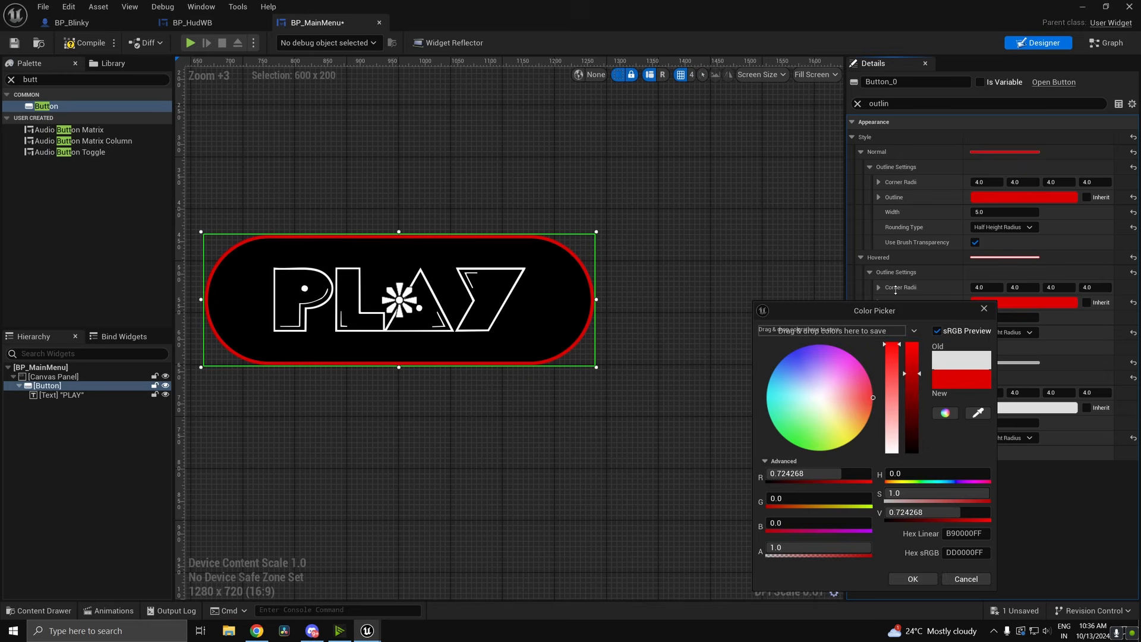
{"action": "left_click", "coordinate": [924, 578]}
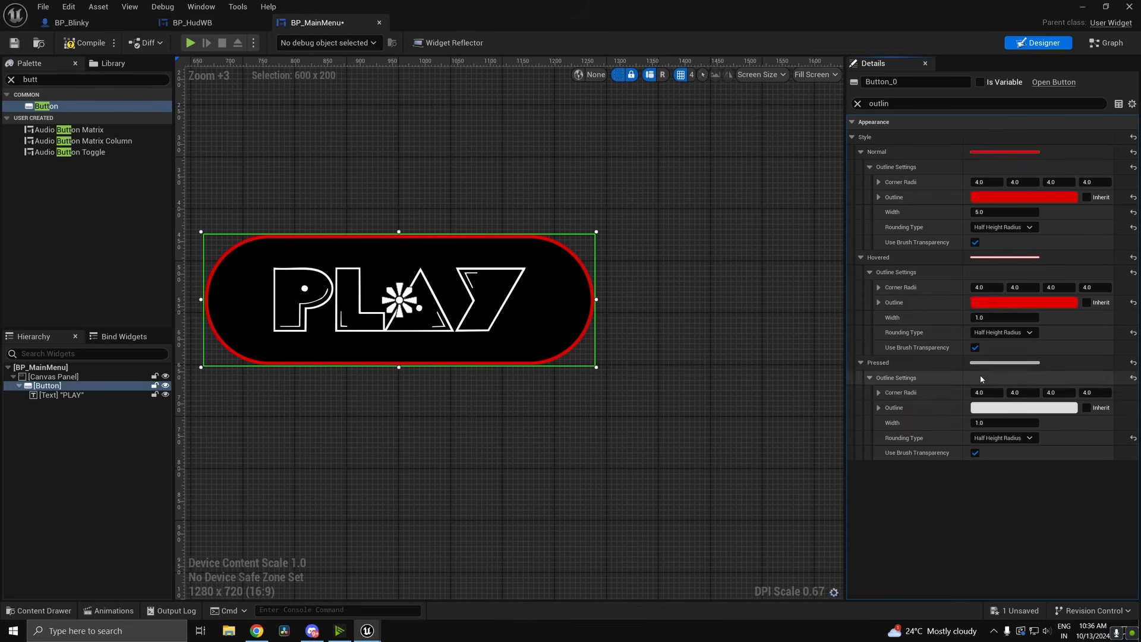
- Set the Pressed state's outline color to red, hex sRGB DD0000FF
{"action": "left_click", "coordinate": [1012, 408]}
{"action": "left_click", "coordinate": [906, 363]}
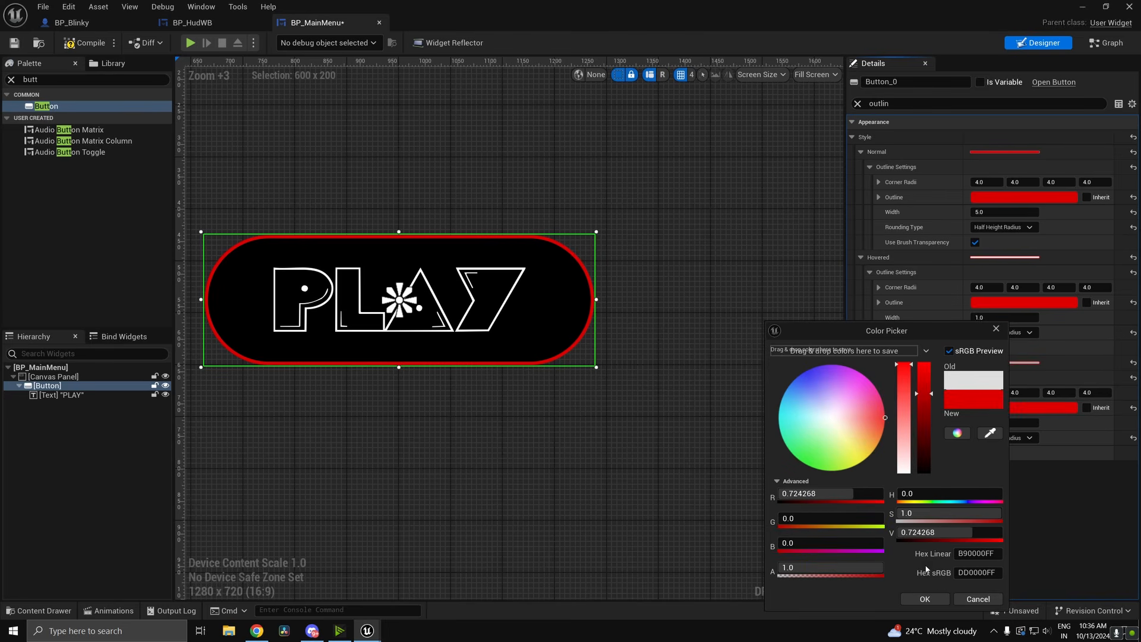
{"action": "left_click", "coordinate": [926, 599]}
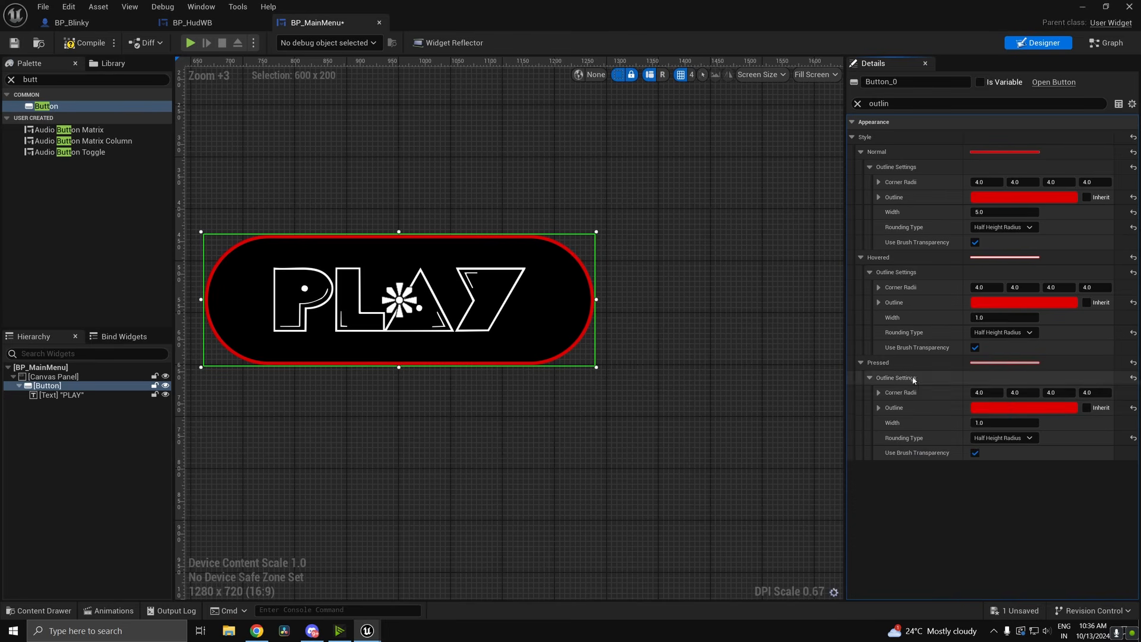
- Change the Pressed state's outline color to green
{"action": "left_click", "coordinate": [1006, 410]}
{"action": "mouse_move", "coordinate": [880, 433]}
{"action": "left_mouse_down"}
{"action": "mouse_move", "coordinate": [856, 476]}
{"action": "mouse_move", "coordinate": [779, 542]}
{"action": "mouse_move", "coordinate": [746, 555]}
{"action": "left_mouse_up"}
{"action": "left_click", "coordinate": [918, 599]}
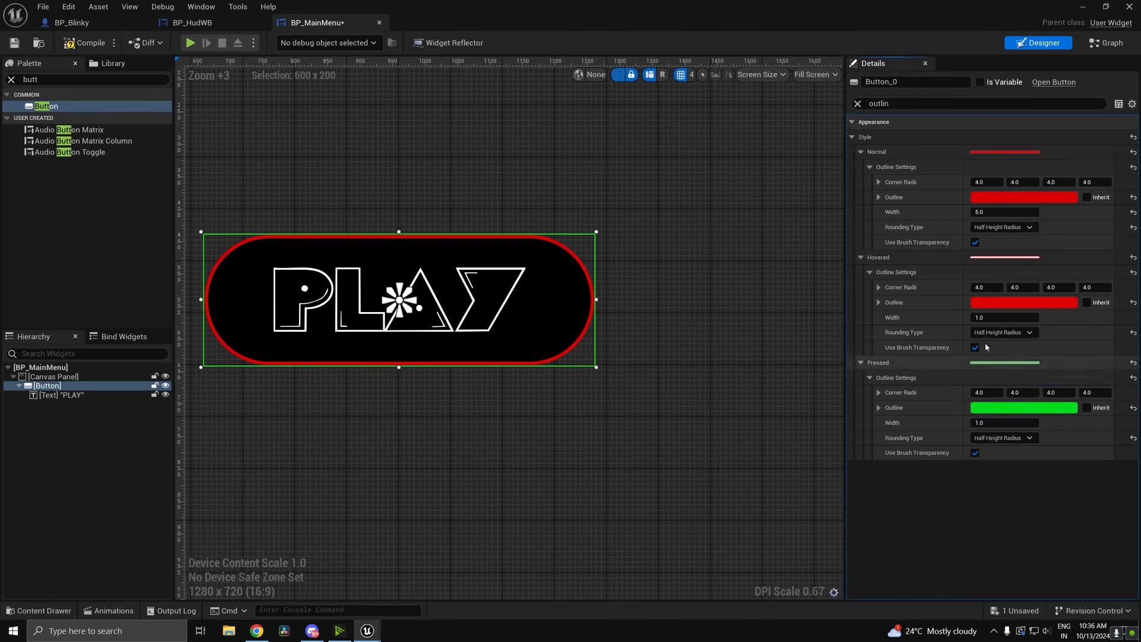
- Set the Hovered state's outline color to yellow, hex sRGB DCDD00FF, and compile the widget
{"action": "left_click", "coordinate": [1005, 302]}
{"action": "left_click_drag", "start_coordinate": [871, 410], "coordinate": [871, 492]}
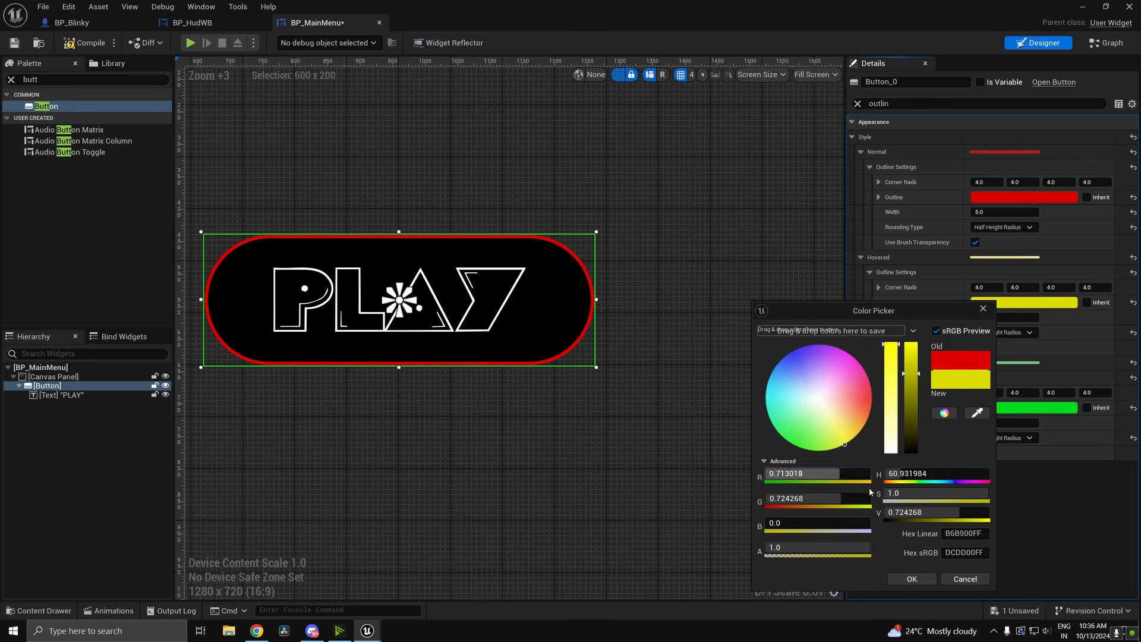
{"action": "left_click", "coordinate": [907, 579]}
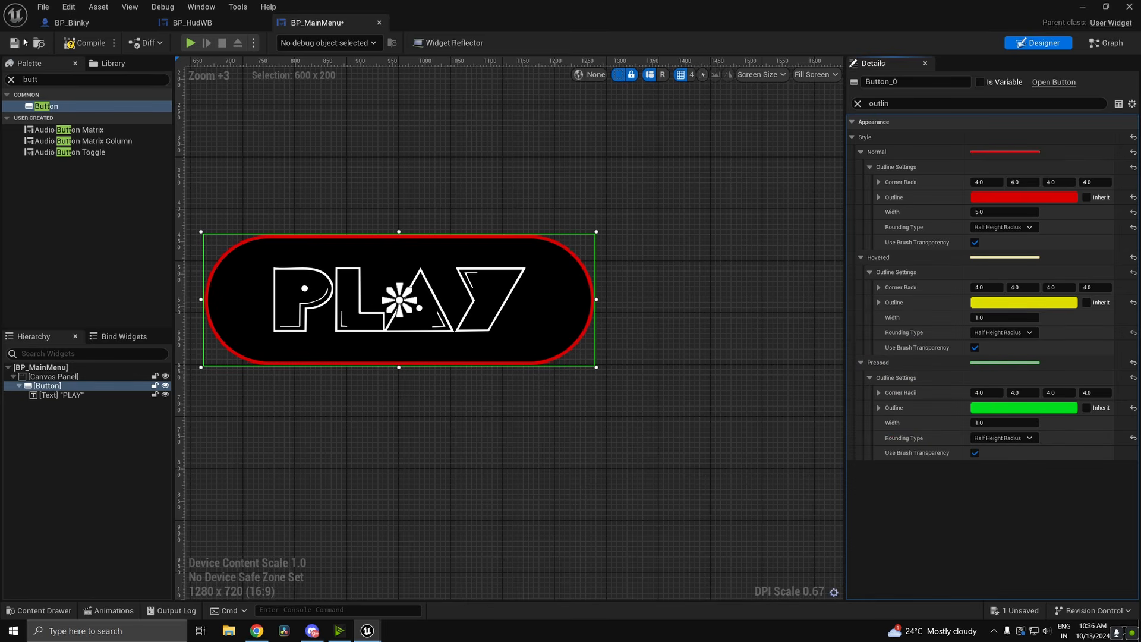
{"action": "left_click", "coordinate": [83, 43]}
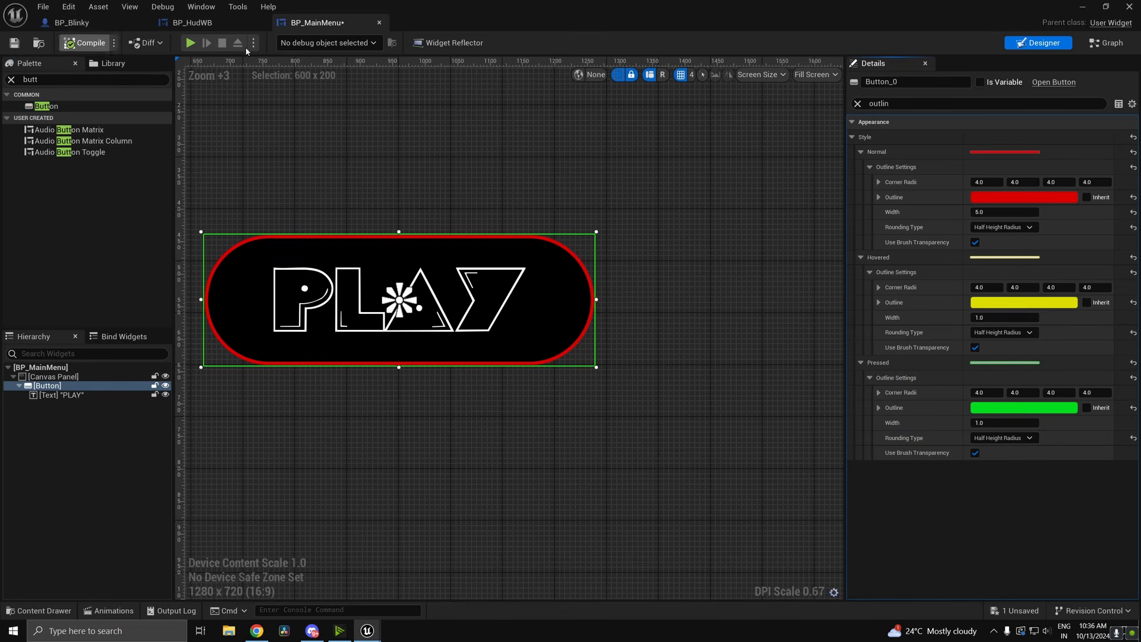
- Add a Background Blur to the Canvas Panel above the Button in the hierarchy and stretch it to about 1868 × 1039
{"action": "scroll", "coordinate": [654, 179], "scroll_direction": "down", "scroll_amount": 7}
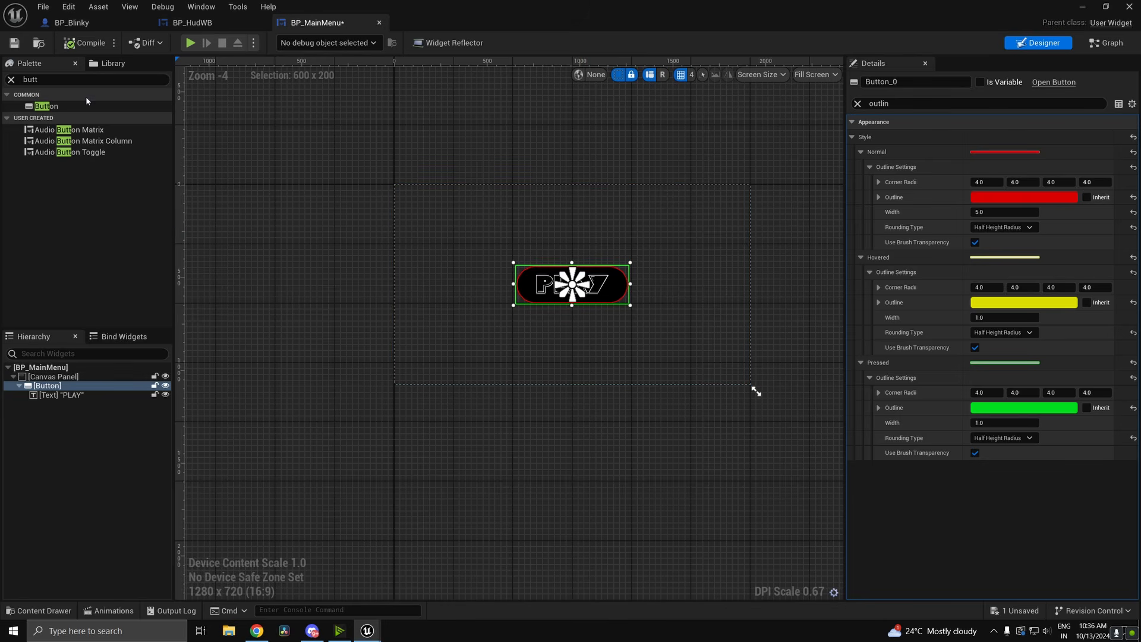
{"action": "type", "text": "kg"}
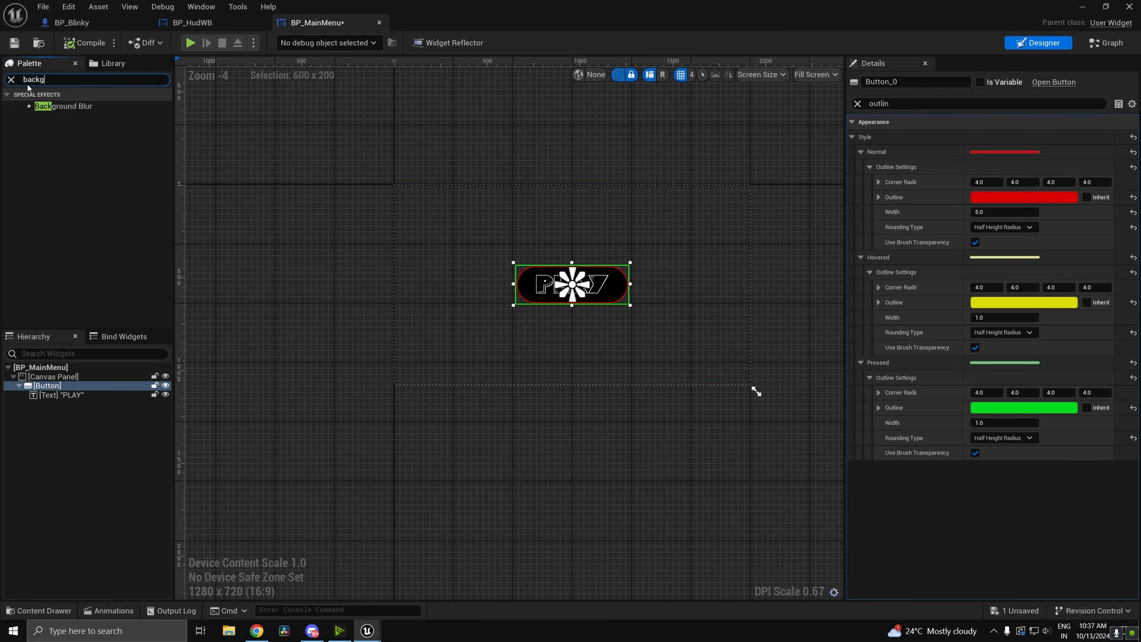
{"action": "left_click_drag", "start_coordinate": [85, 109], "coordinate": [67, 381]}
{"action": "left_click", "coordinate": [77, 404]}
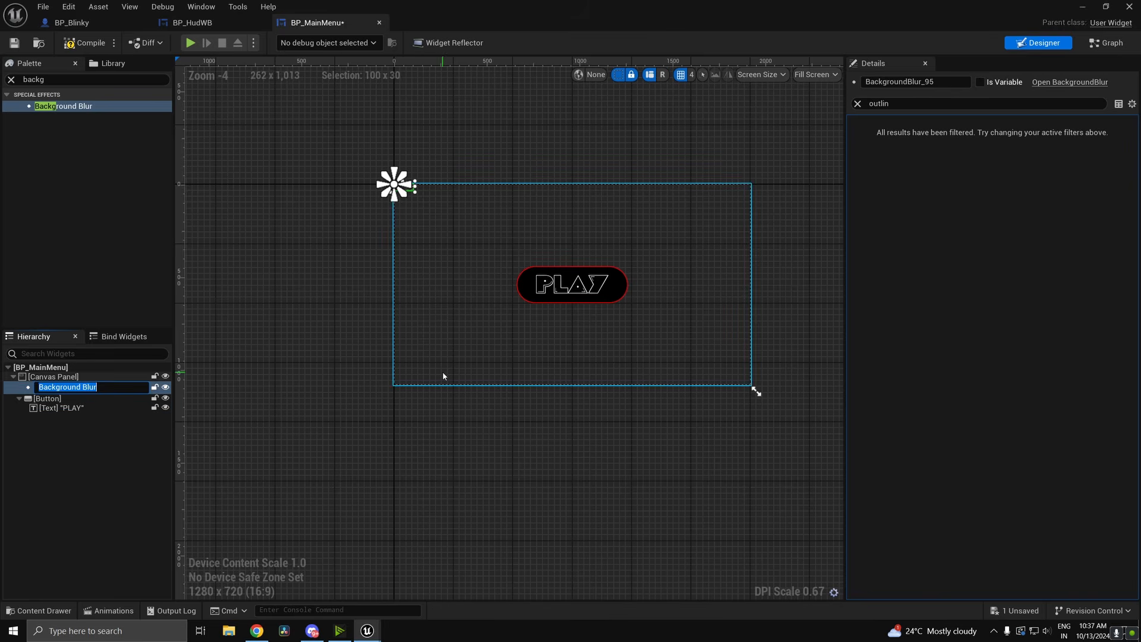
{"action": "left_click_drag", "start_coordinate": [413, 189], "coordinate": [748, 384]}
- Clear the property filter and set the Background Blur's Blur Strength to 5
{"action": "left_click", "coordinate": [895, 104]}
{"action": "key", "text": "BackSpace"}
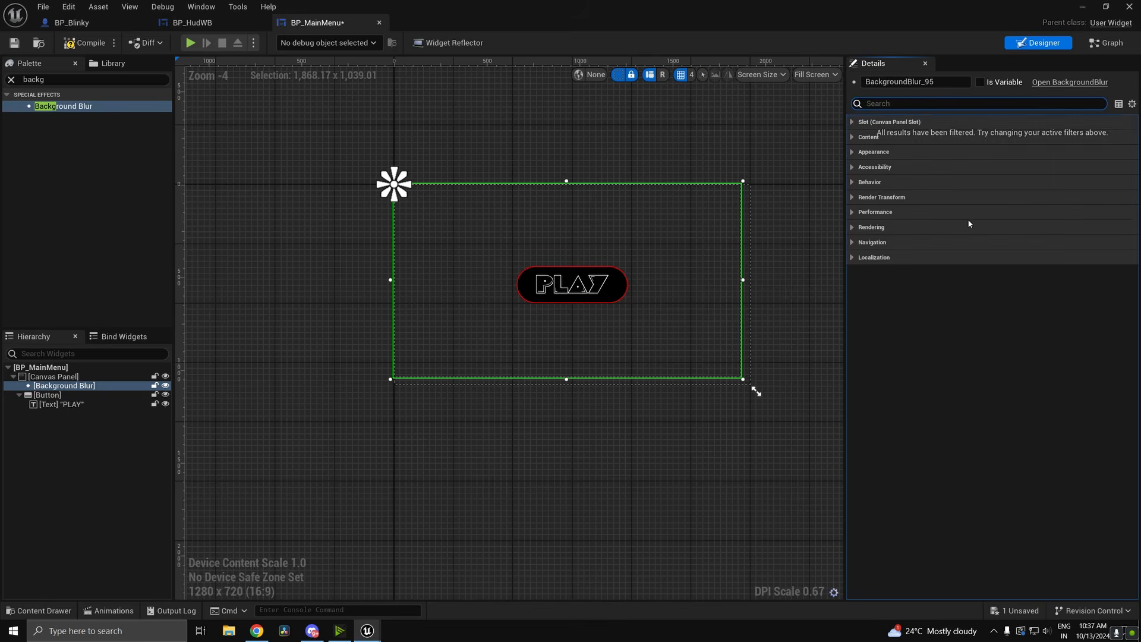
{"action": "left_click", "coordinate": [856, 183]}
{"action": "left_click", "coordinate": [854, 152]}
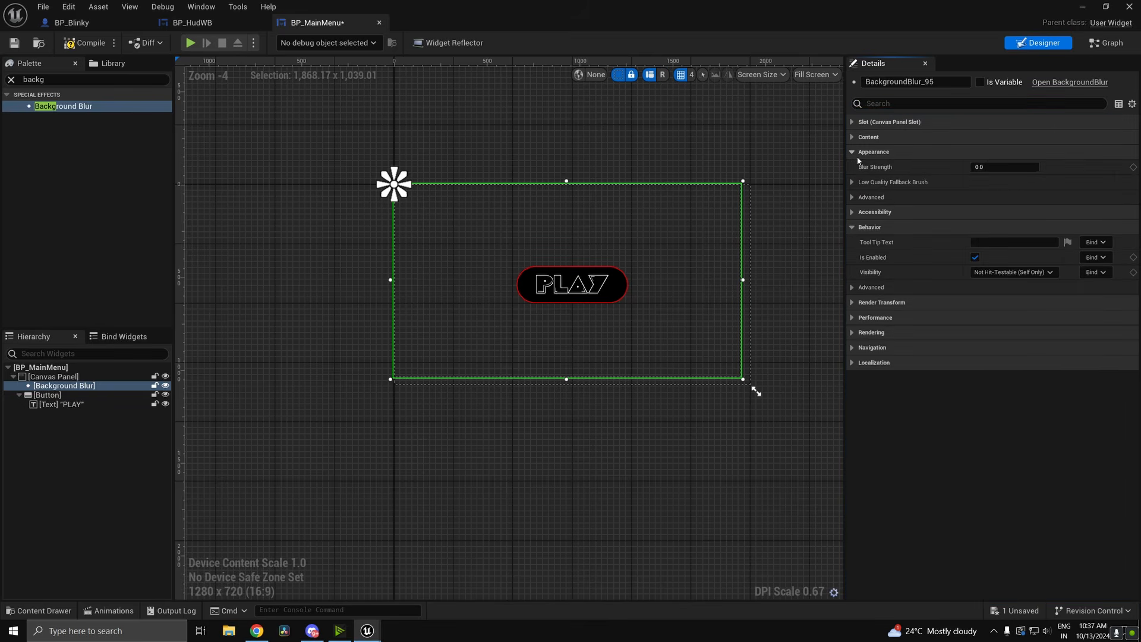
{"action": "left_click", "coordinate": [1004, 167]}
{"action": "type", "text": "1"}
{"action": "left_click", "coordinate": [507, 223]}
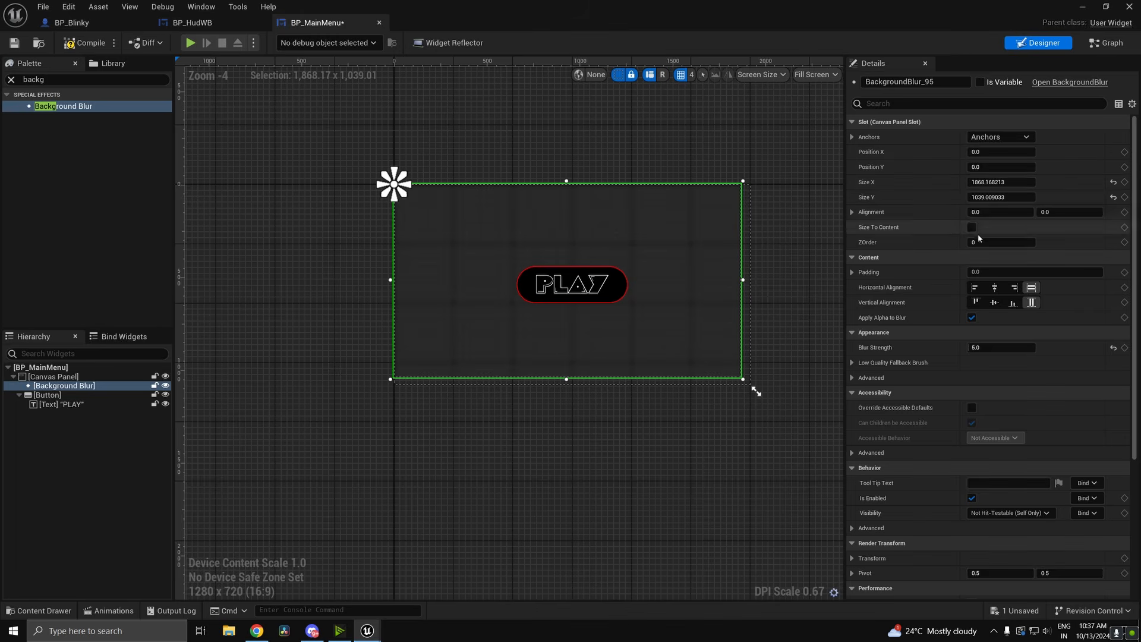
- Anchor the Background Blur to fill the canvas with Offset Right and Offset Bottom at 0, then compile and save
{"action": "left_click", "coordinate": [1001, 137]}
{"action": "left_click", "coordinate": [1102, 280]}
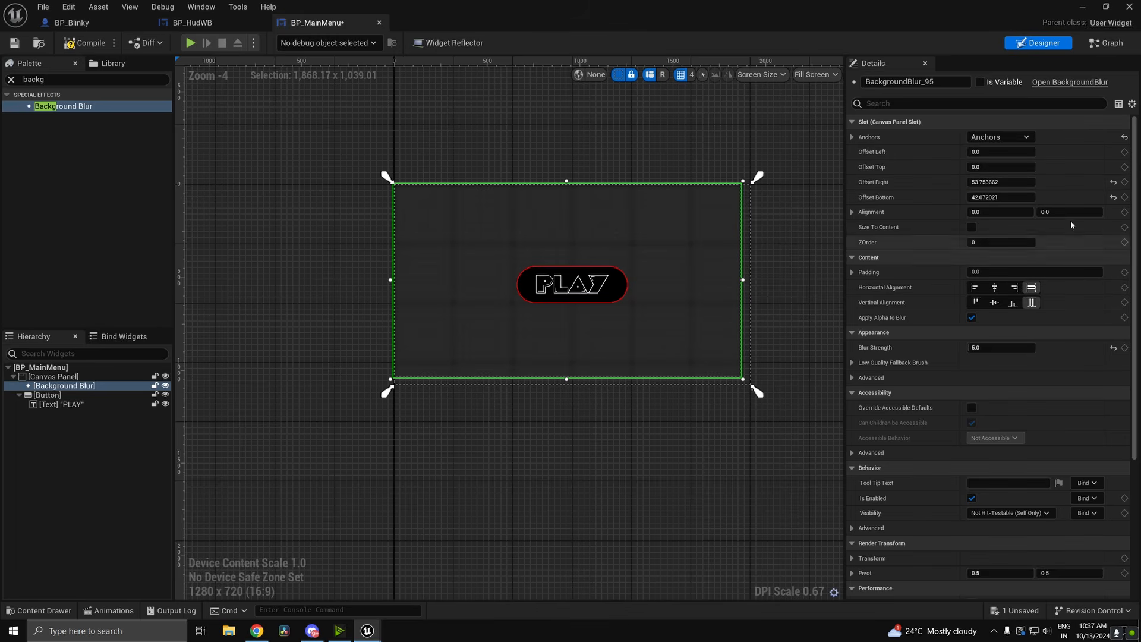
{"action": "type", "text": "0"}
{"action": "left_click", "coordinate": [998, 196]}
{"action": "type", "text": "0"}
{"action": "right_click_drag", "start_coordinate": [706, 197], "coordinate": [649, 199]}
{"action": "left_click", "coordinate": [86, 43]}
{"action": "left_click", "coordinate": [14, 43]}
{"action": "left_click", "coordinate": [522, 132]}
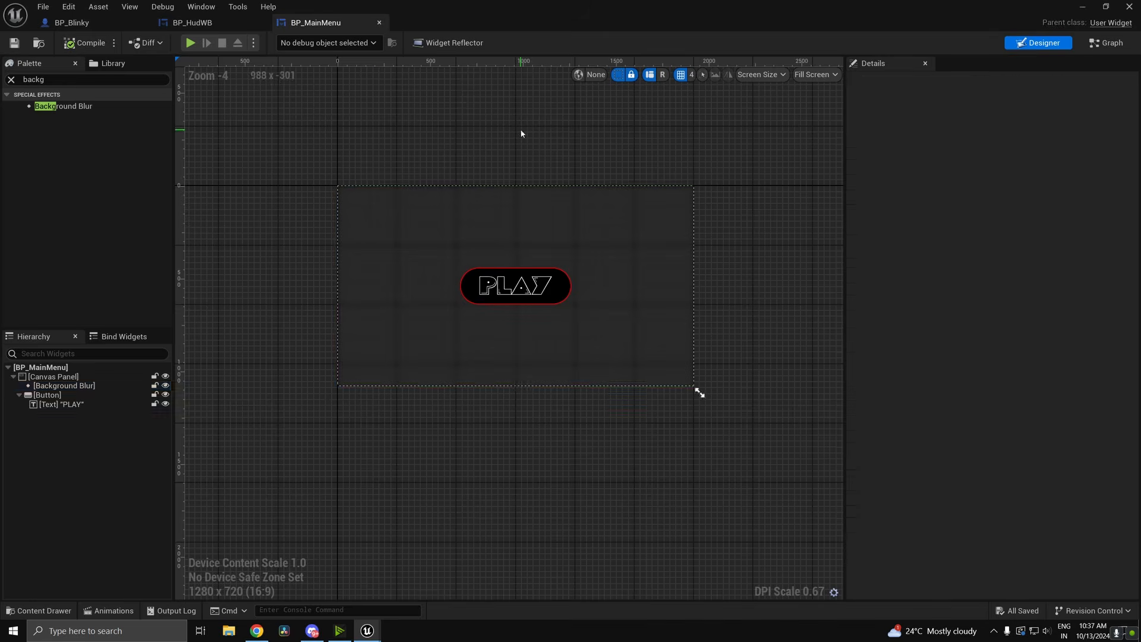
- Expose the PLAY button as a variable and compile the widget
{"action": "left_click", "coordinate": [572, 201]}
{"action": "right_click_drag", "start_coordinate": [573, 201], "coordinate": [672, 223]}
{"action": "scroll", "coordinate": [639, 262], "scroll_direction": "down", "scroll_amount": 5}
{"action": "scroll", "coordinate": [639, 264], "scroll_direction": "up", "scroll_amount": 11}
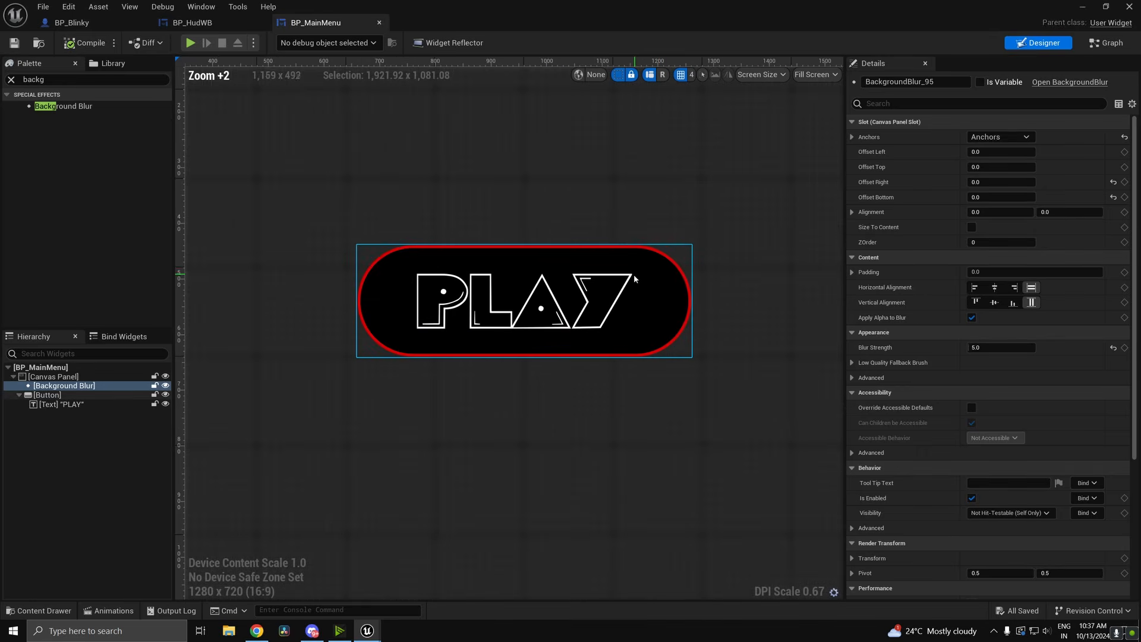
{"action": "left_click", "coordinate": [659, 294]}
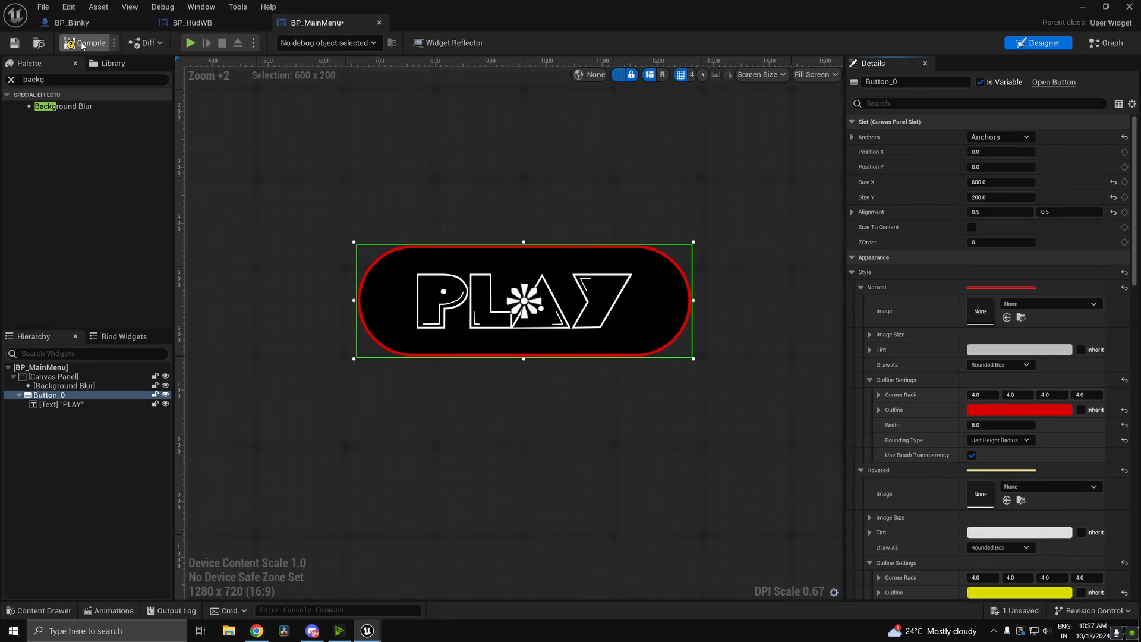
- Return to the GameLevel editor and briefly play-test the level
{"action": "left_click", "coordinate": [1087, 9]}
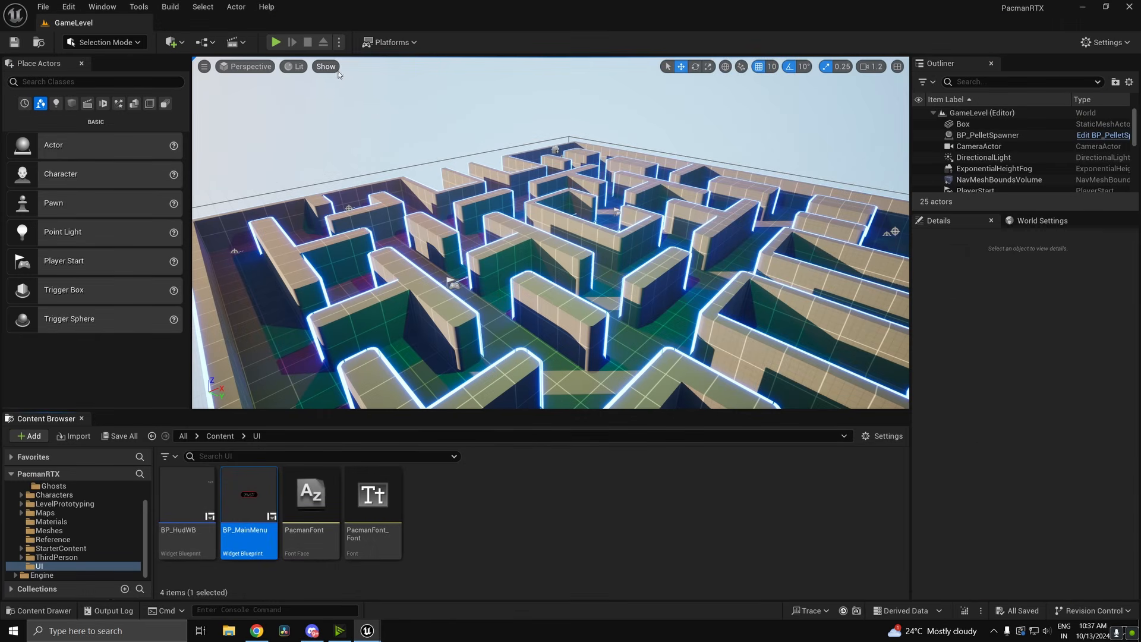
{"action": "left_click", "coordinate": [275, 42]}
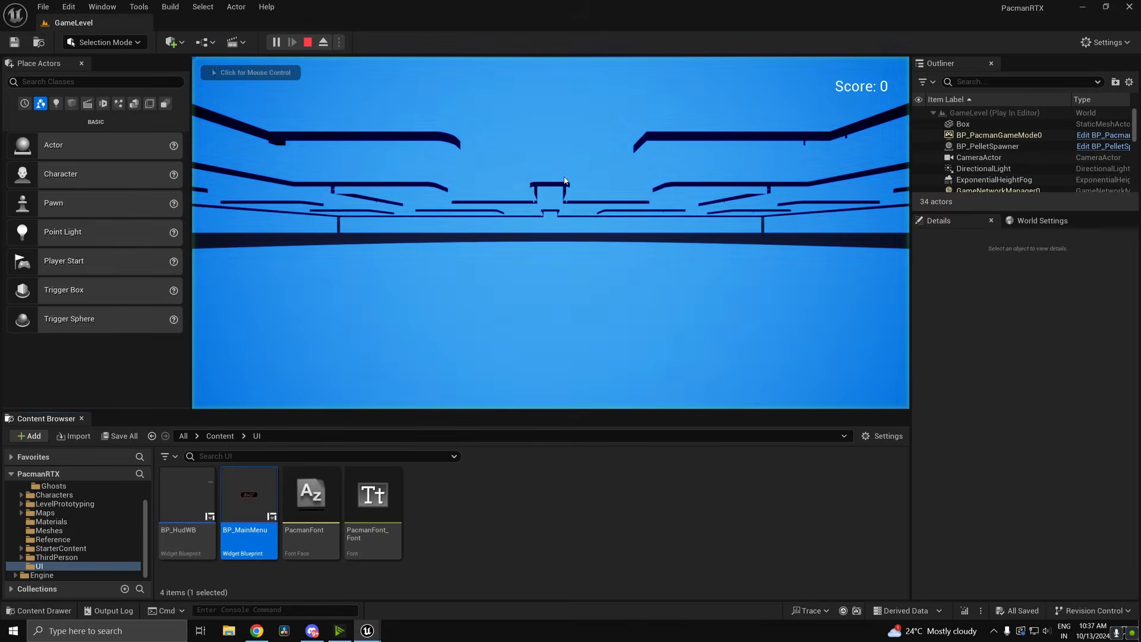
{"action": "key", "text": "Escape"}
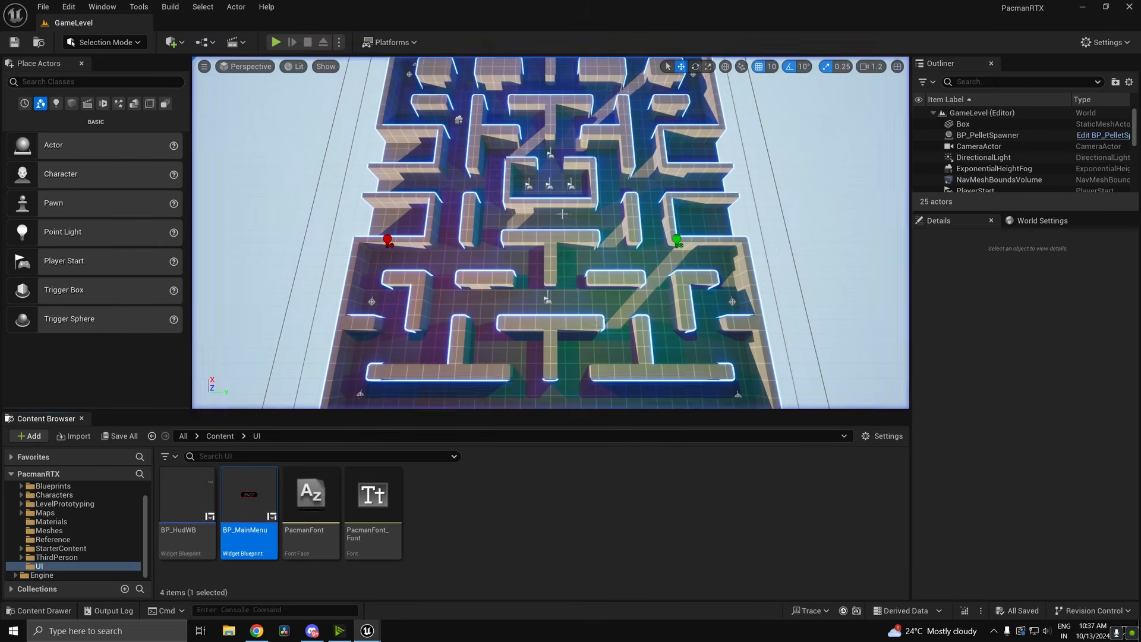
- Open BP_PacmanGameMode from the Blueprints content folder
{"action": "left_click", "coordinate": [220, 437]}
{"action": "double_click", "coordinate": [187, 493]}
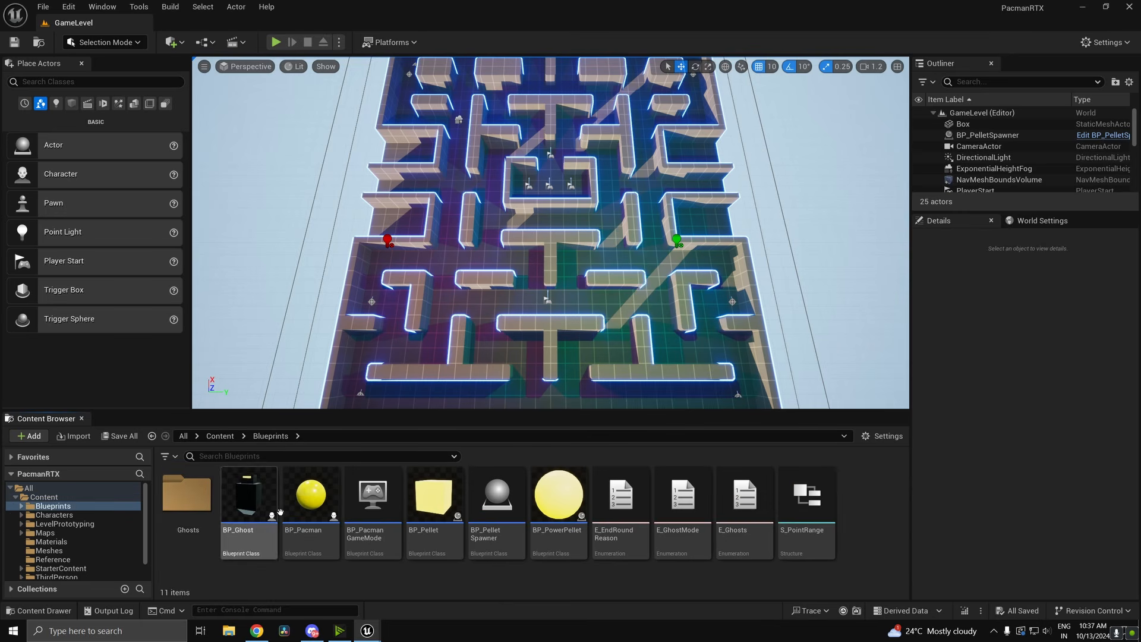
{"action": "left_click", "coordinate": [233, 438]}
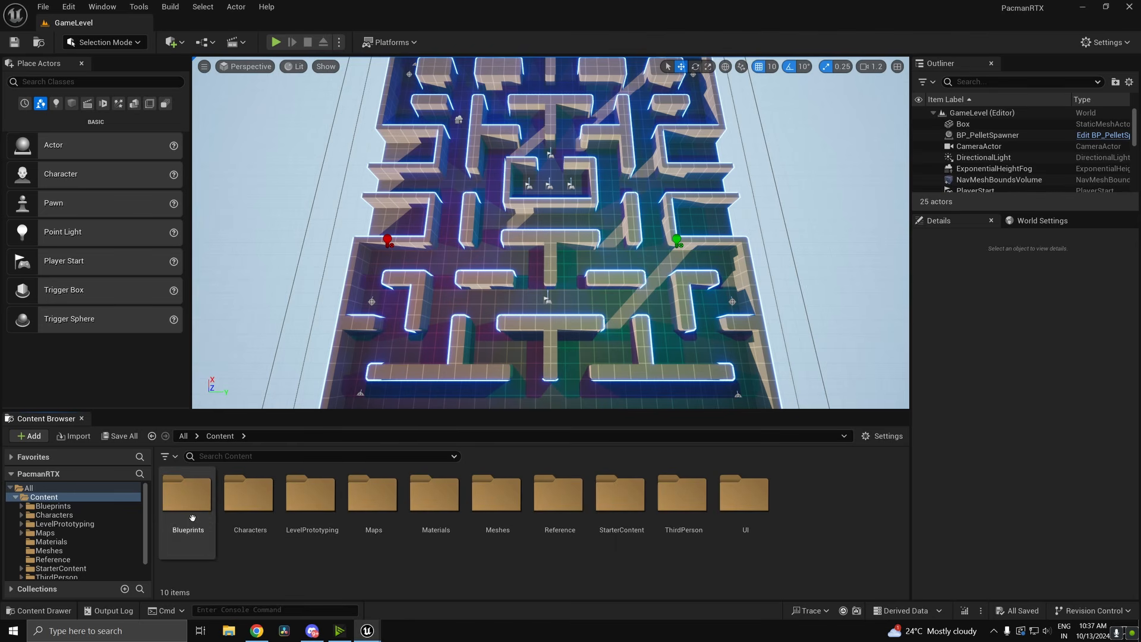
{"action": "double_click", "coordinate": [188, 497]}
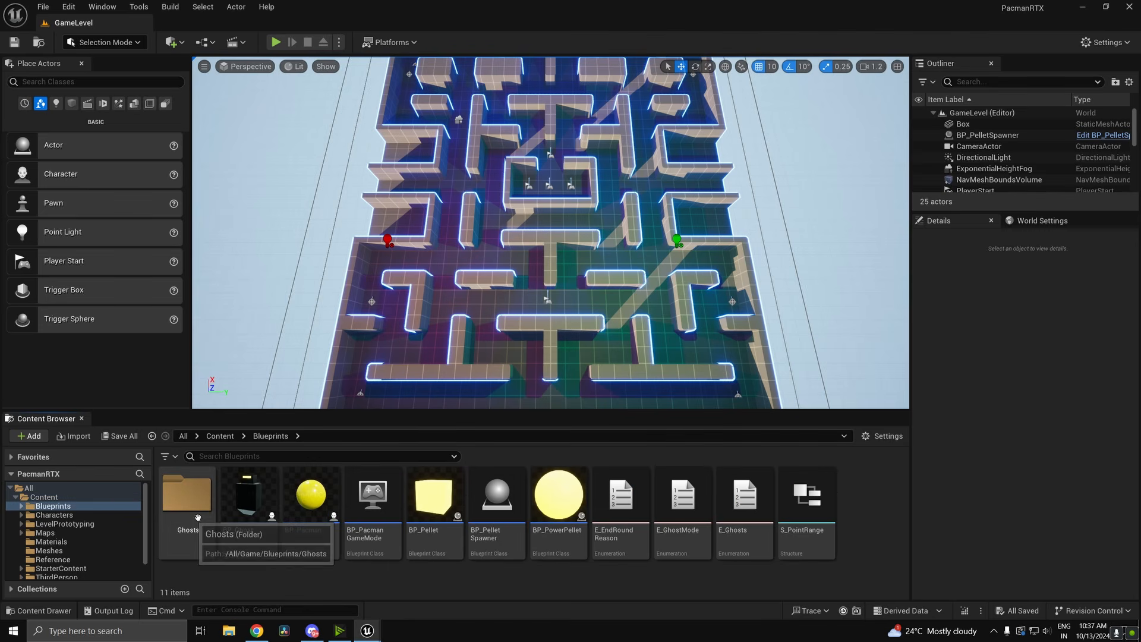
{"action": "double_click", "coordinate": [374, 503]}
- Add a custom event named CreateMainMenu in an empty area of the Event Graph and save
{"action": "scroll", "coordinate": [472, 404], "scroll_direction": "down", "scroll_amount": 3}
{"action": "right_click_drag", "start_coordinate": [477, 436], "coordinate": [523, 191]}
{"action": "scroll", "coordinate": [410, 327], "scroll_direction": "up", "scroll_amount": 4}
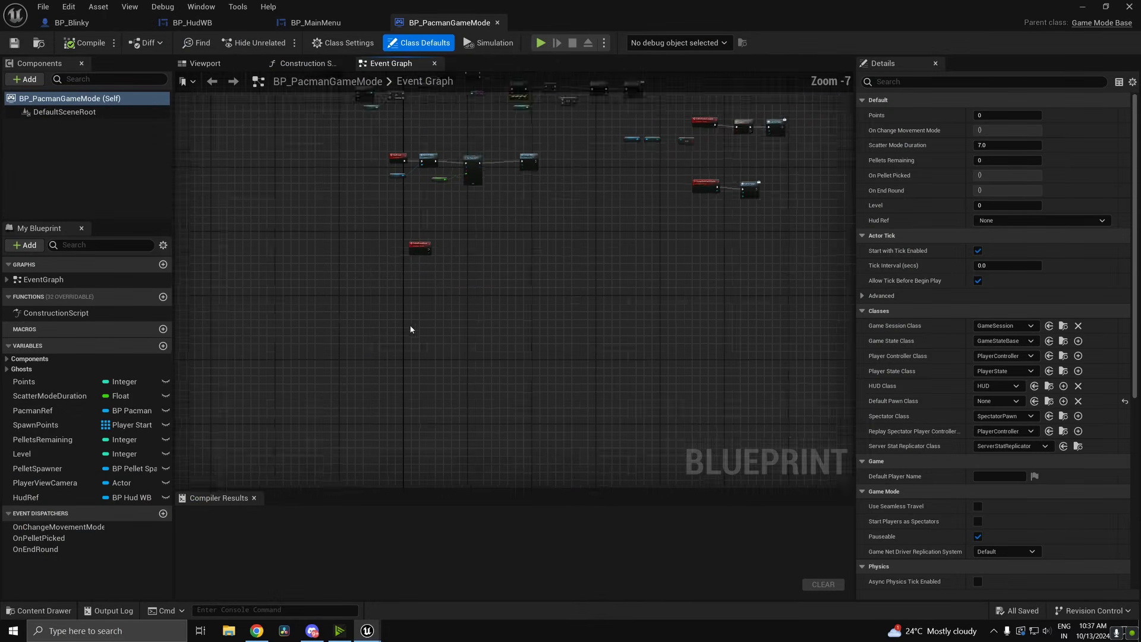
{"action": "right_click", "coordinate": [368, 314]}
{"action": "type", "text": "cust"}
{"action": "key", "text": "Return"}
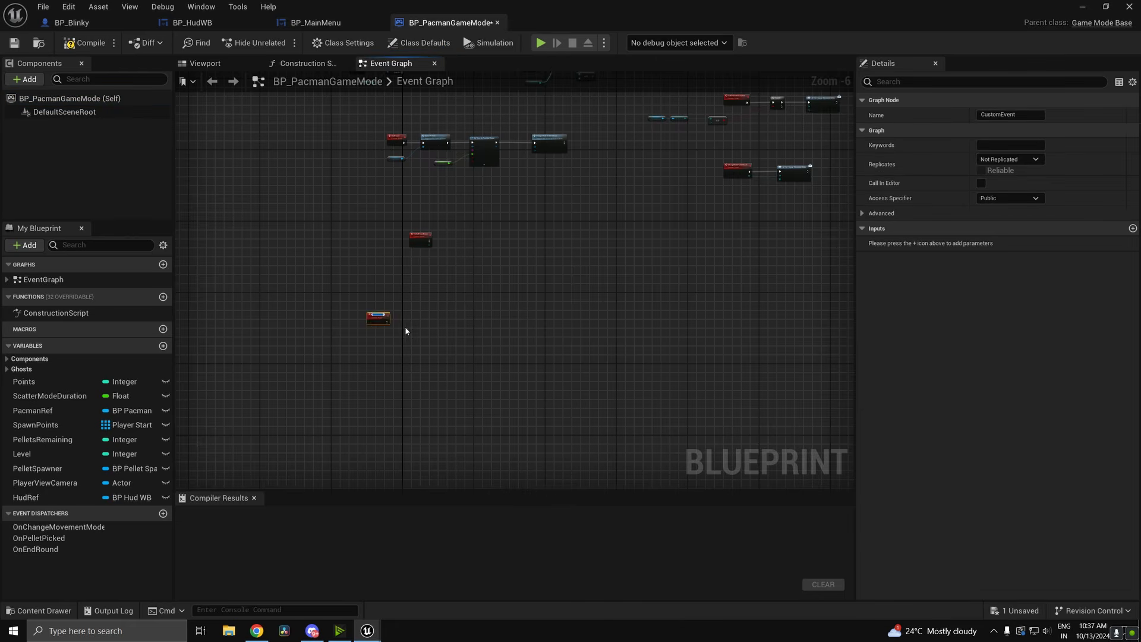
{"action": "scroll", "coordinate": [404, 326], "scroll_direction": "up", "scroll_amount": 6}
{"action": "type", "text": "C"}
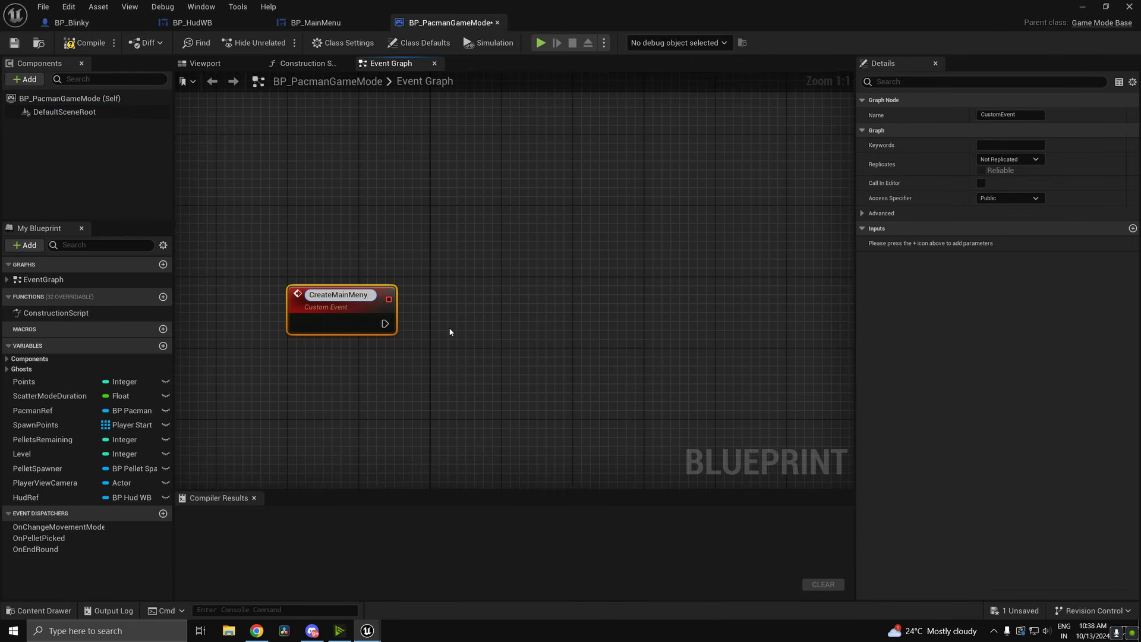
{"action": "type", "text": "reateMainMenu"}
{"action": "key", "text": "Return"}
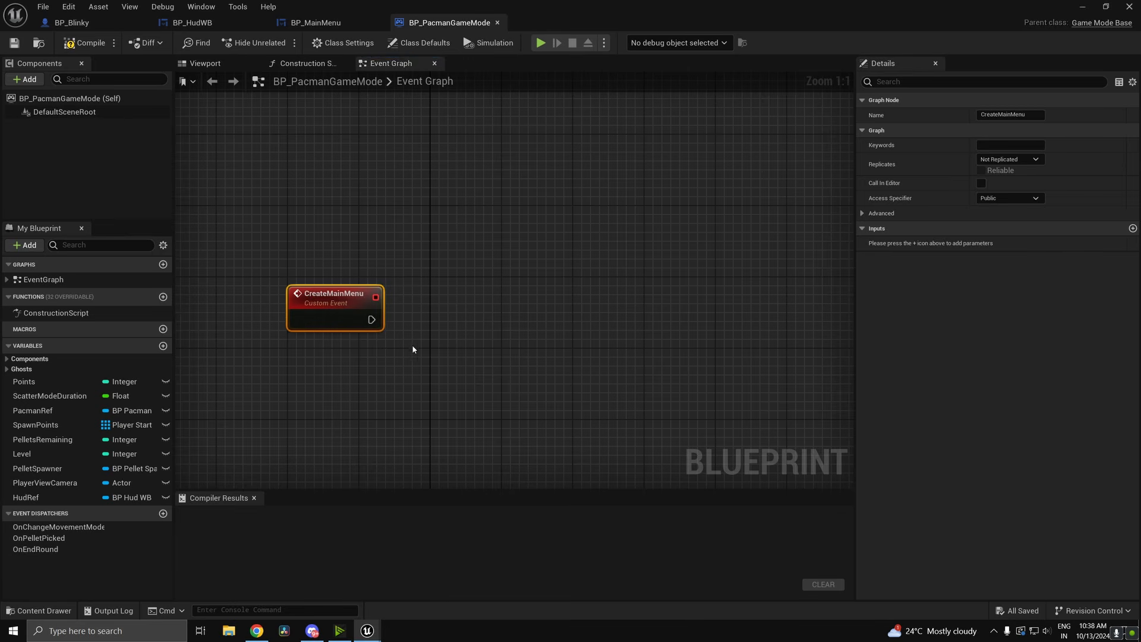
- Add a Remove All Widgets node and connect it to the CreateMainMenu event
{"action": "right_click", "coordinate": [425, 350]}
{"action": "type", "text": "remove all"}
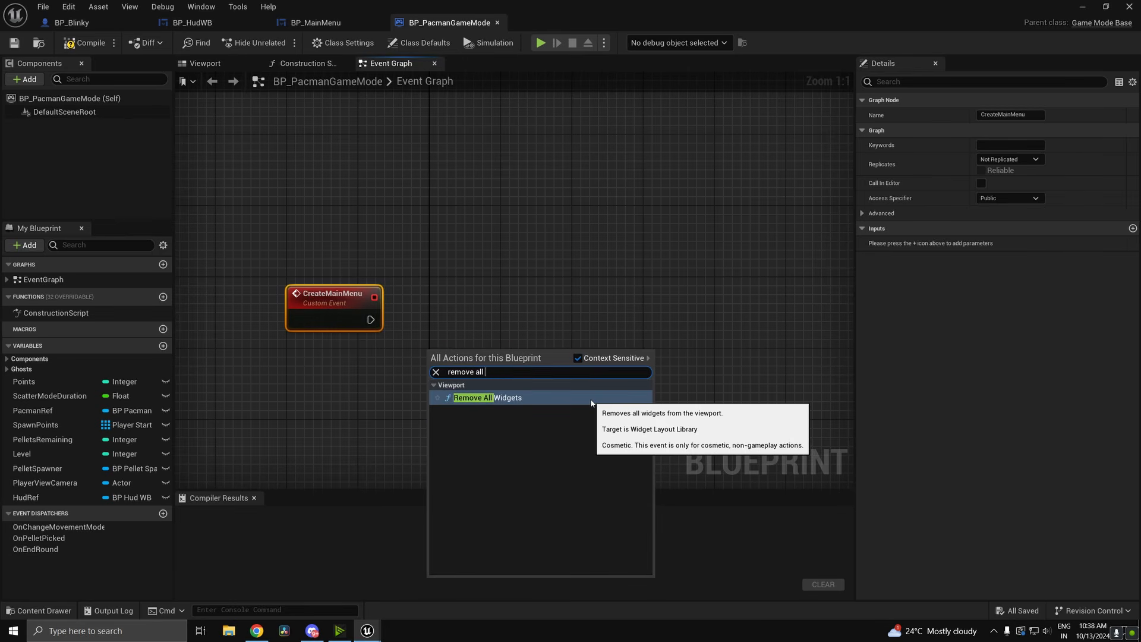
{"action": "left_click", "coordinate": [591, 403]}
{"action": "left_click_drag", "start_coordinate": [458, 379], "coordinate": [458, 323]}
{"action": "left_click_drag", "start_coordinate": [382, 321], "coordinate": [431, 319]}
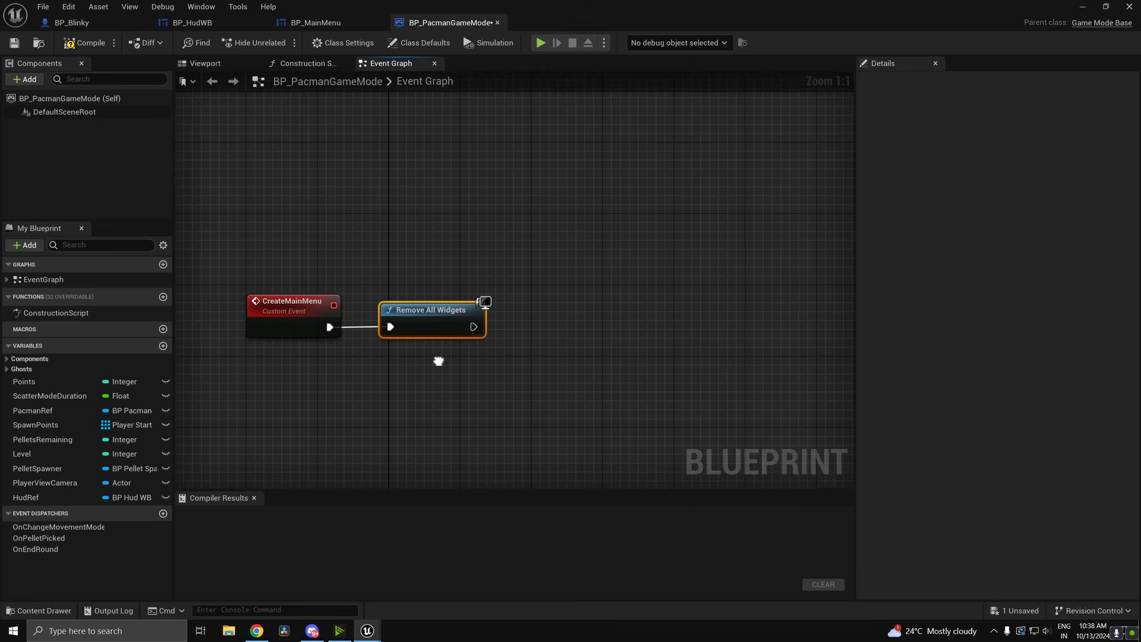
- Chain a Create Widget node after Remove All Widgets and set its class to BP_MainMenu
{"action": "right_click_drag", "start_coordinate": [438, 360], "coordinate": [365, 365]}
{"action": "left_click_drag", "start_coordinate": [439, 324], "coordinate": [499, 324]}
{"action": "type", "text": "create wid"}
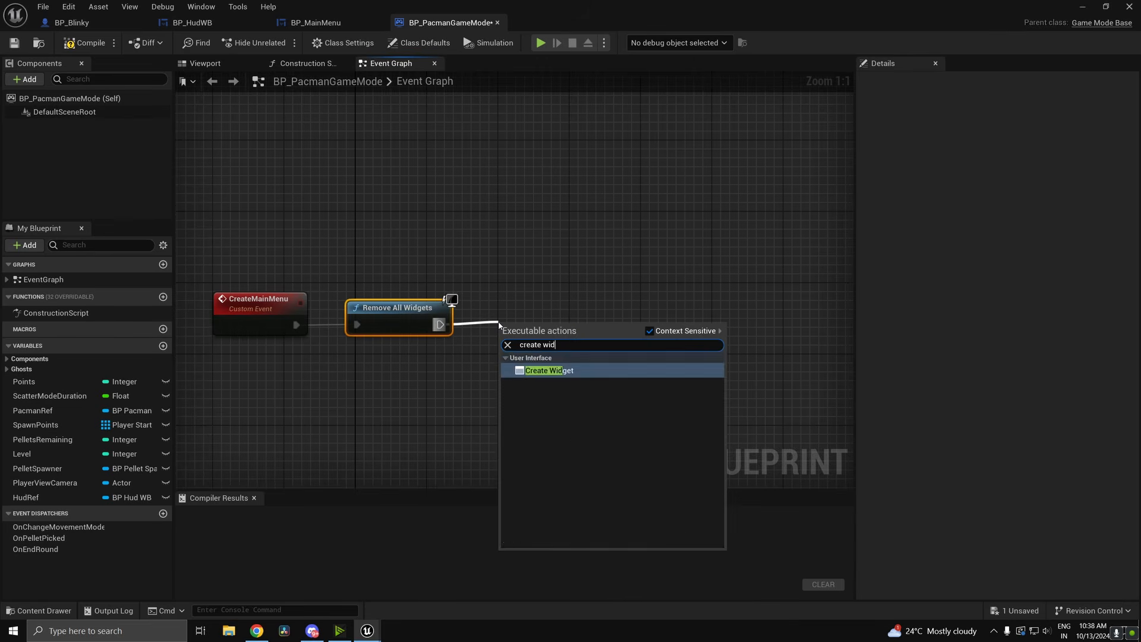
{"action": "left_click", "coordinate": [543, 370]}
{"action": "left_click_drag", "start_coordinate": [561, 345], "coordinate": [553, 328]}
{"action": "left_click", "coordinate": [546, 356]}
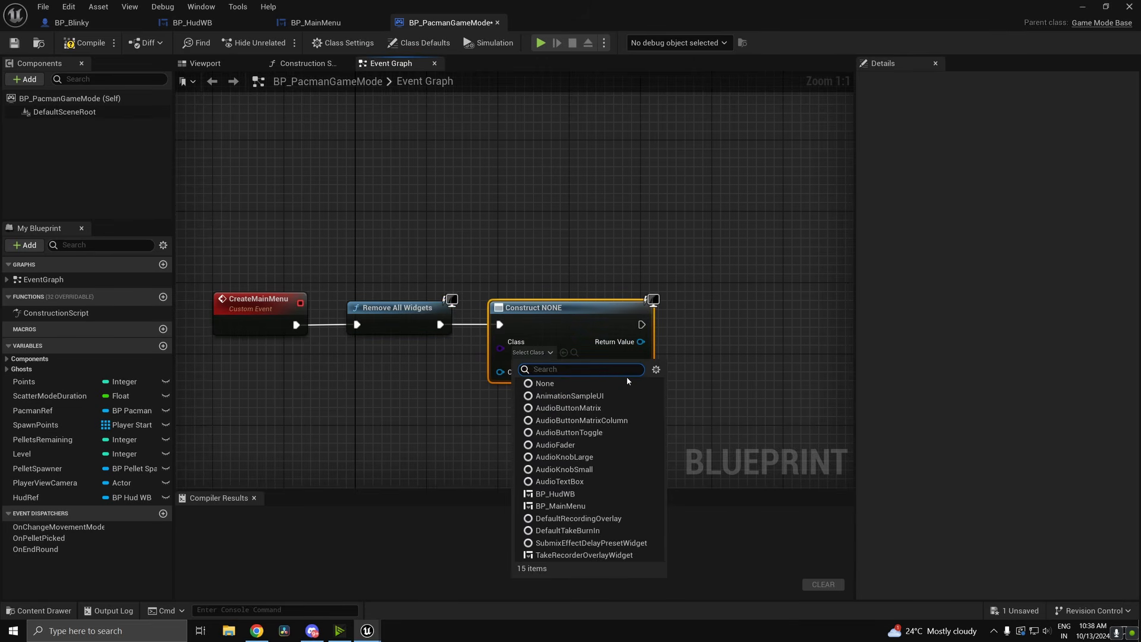
{"action": "type", "text": "main"}
{"action": "left_click", "coordinate": [595, 399]}
- Promote the Create Widget node's return value to a variable named MainMenuRef
{"action": "left_click_drag", "start_coordinate": [646, 342], "coordinate": [684, 344]}
{"action": "type", "text": "pro"}
{"action": "key", "text": "Return"}
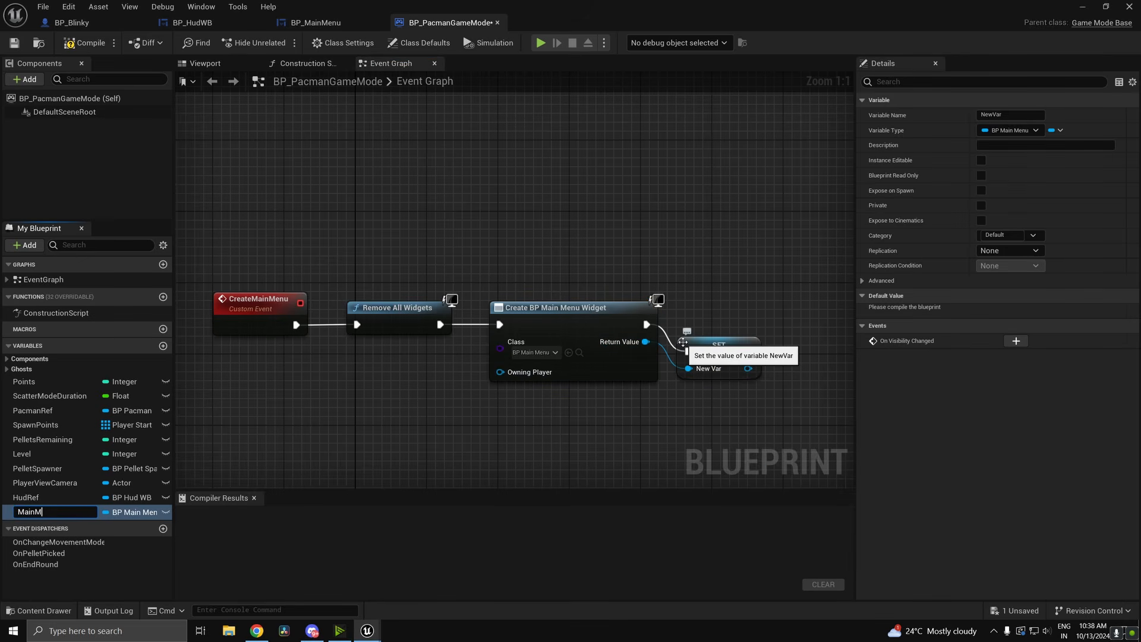
{"action": "type", "text": "MainMenuRef"}
{"action": "key", "text": "Return"}
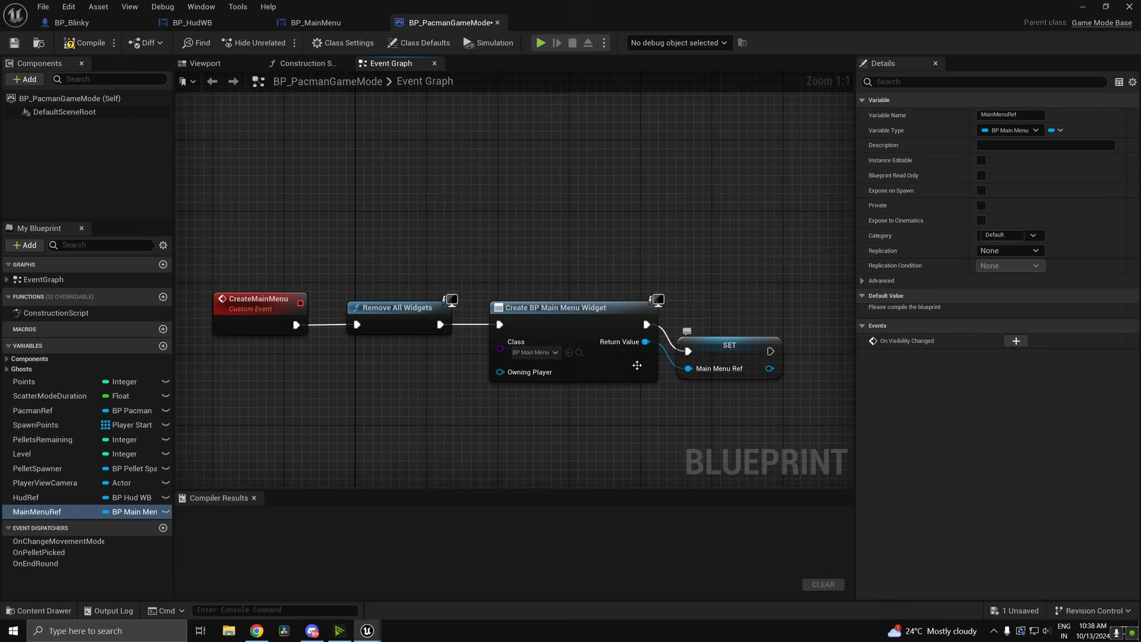
- Rename the MainMenuRef variable to MainMenuWB
{"action": "left_click", "coordinate": [89, 517]}
{"action": "key", "text": "Up"}
{"action": "key", "text": "Down"}
{"action": "key", "text": "F2"}
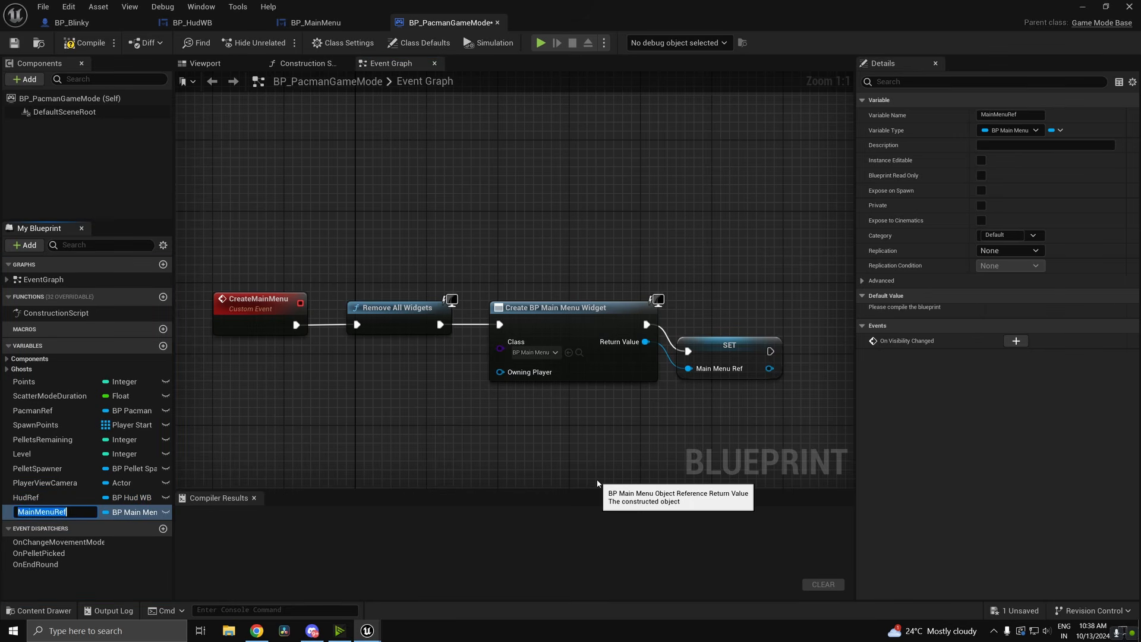
{"action": "key", "text": "Right"}
{"action": "key", "text": "BackSpace"}
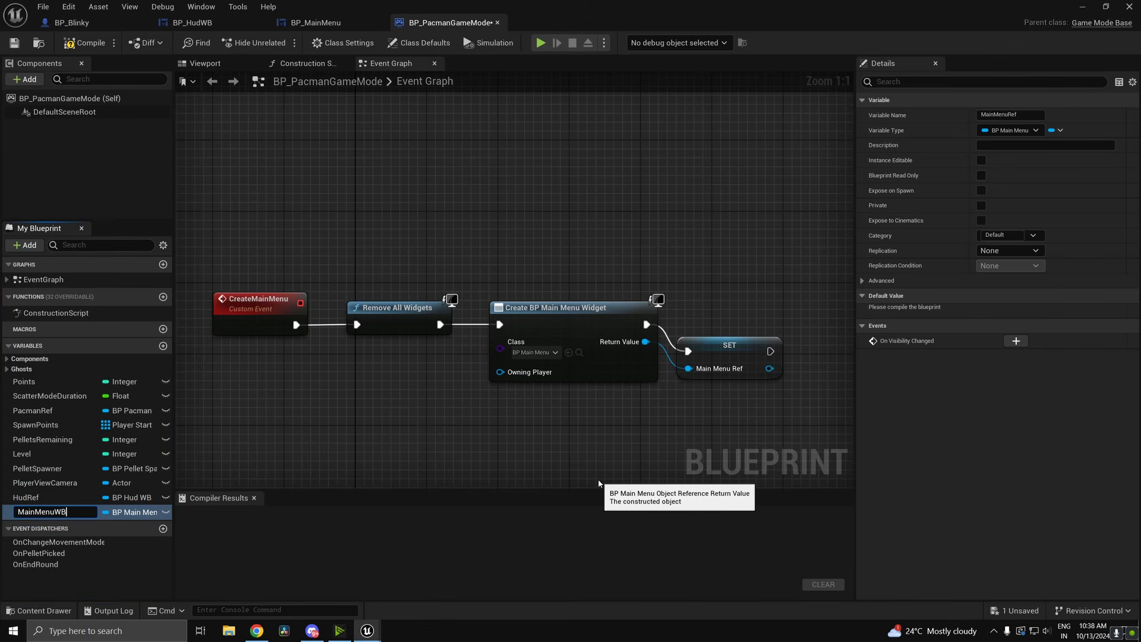
{"action": "type", "text": "WB"}
{"action": "key", "text": "Return"}
- Rename the HudRef variable to HudWB and save the blueprint
{"action": "key", "text": "Up"}
{"action": "key", "text": "F2"}
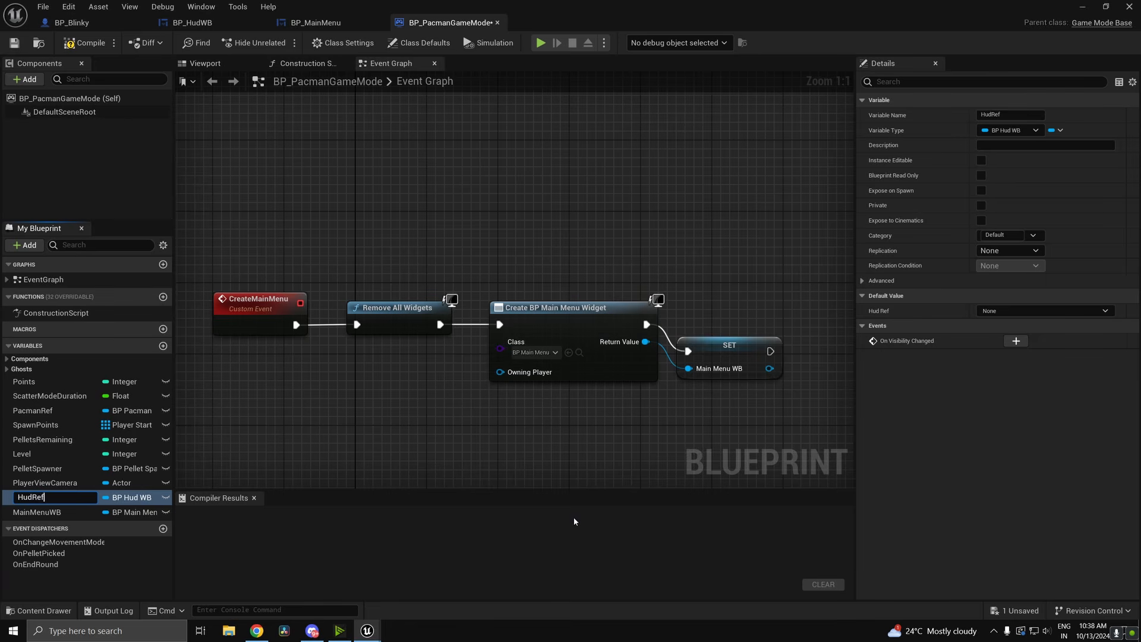
{"action": "type", "text": "WB"}
{"action": "key", "text": "Return"}
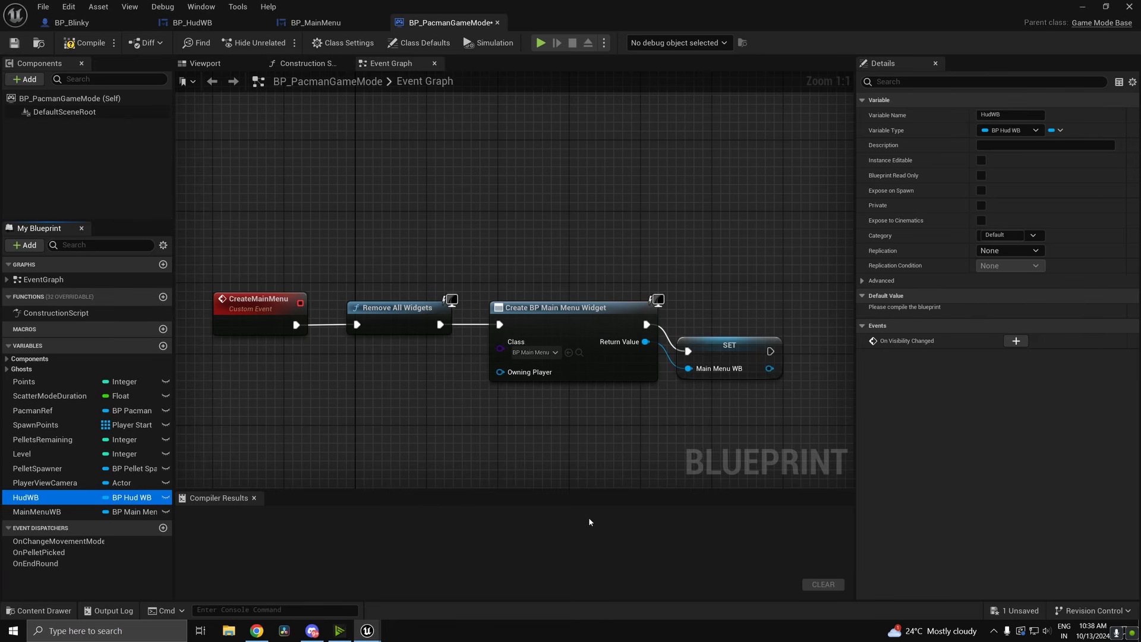
{"action": "key", "text": "ctrl+s"}
- Align the MainMenuWB SET node, add an Add to Viewport node from its output, and compile the blueprint
{"action": "left_click_drag", "start_coordinate": [722, 347], "coordinate": [722, 320]}
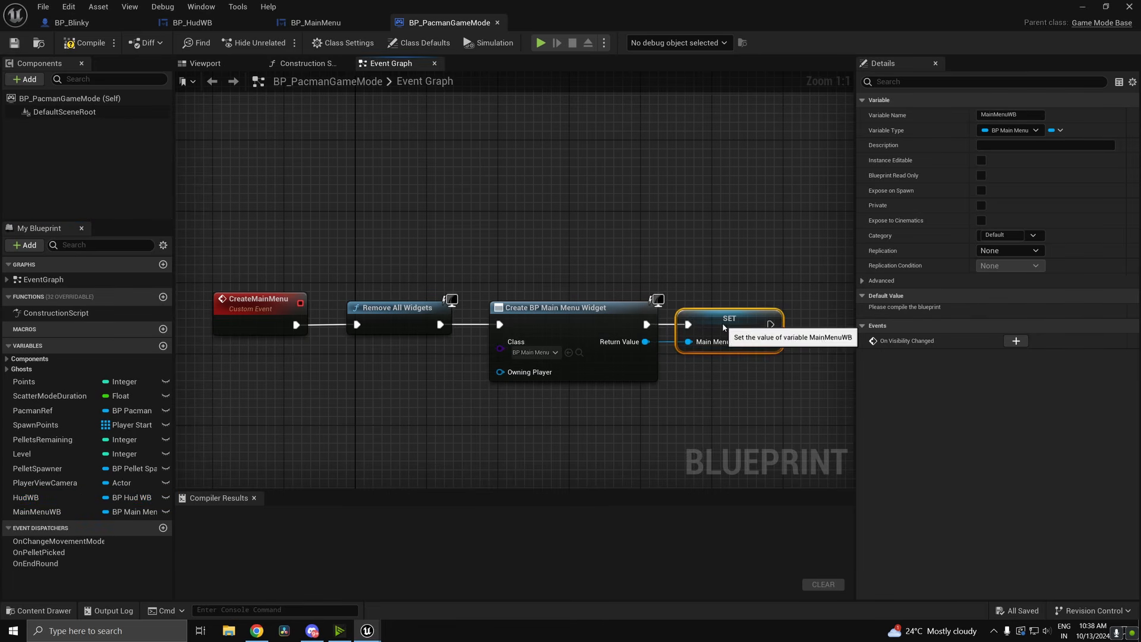
{"action": "right_click_drag", "start_coordinate": [769, 341], "coordinate": [661, 333]}
{"action": "left_click_drag", "start_coordinate": [662, 333], "coordinate": [704, 337]}
{"action": "type", "text": "add"}
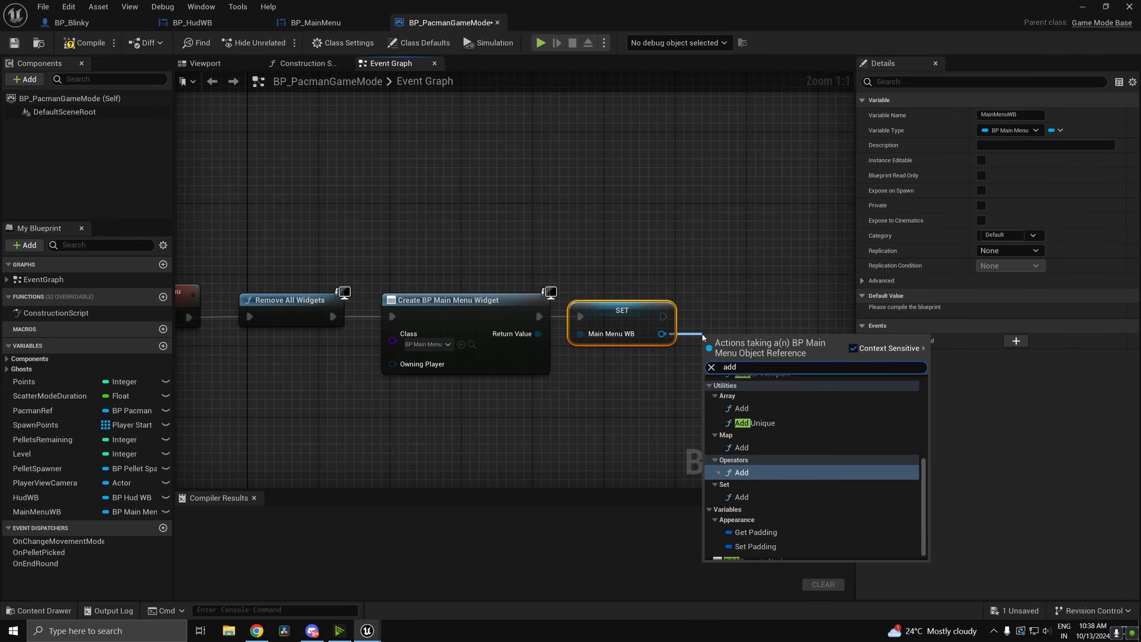
{"action": "type", "text": "to v"}
{"action": "key", "text": "Return"}
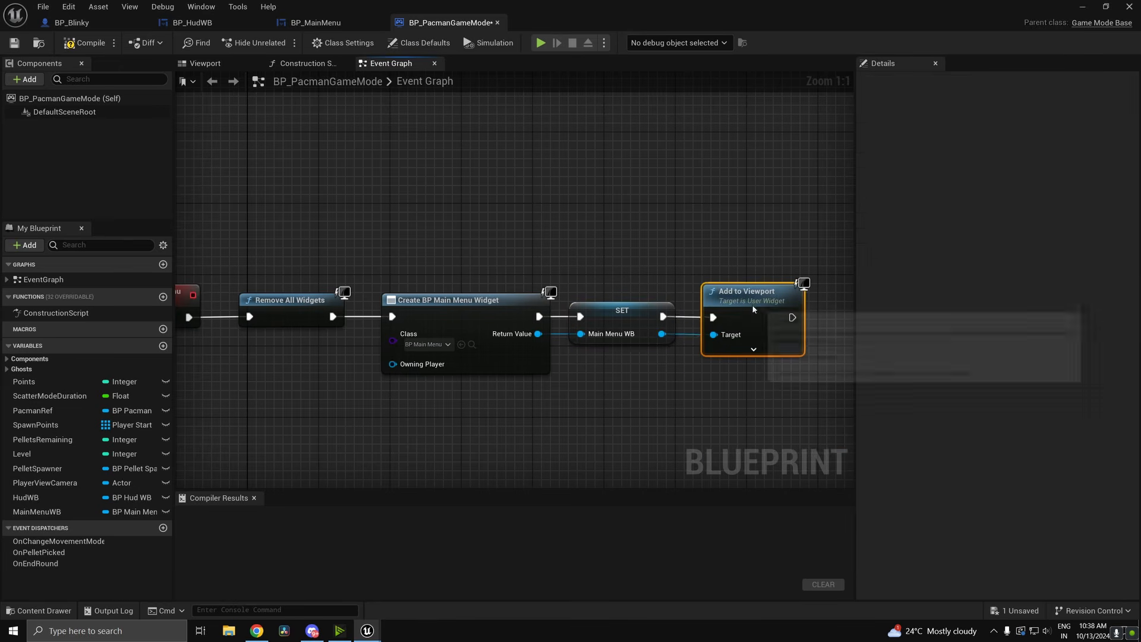
{"action": "scroll", "coordinate": [549, 334], "scroll_direction": "down", "scroll_amount": 3}
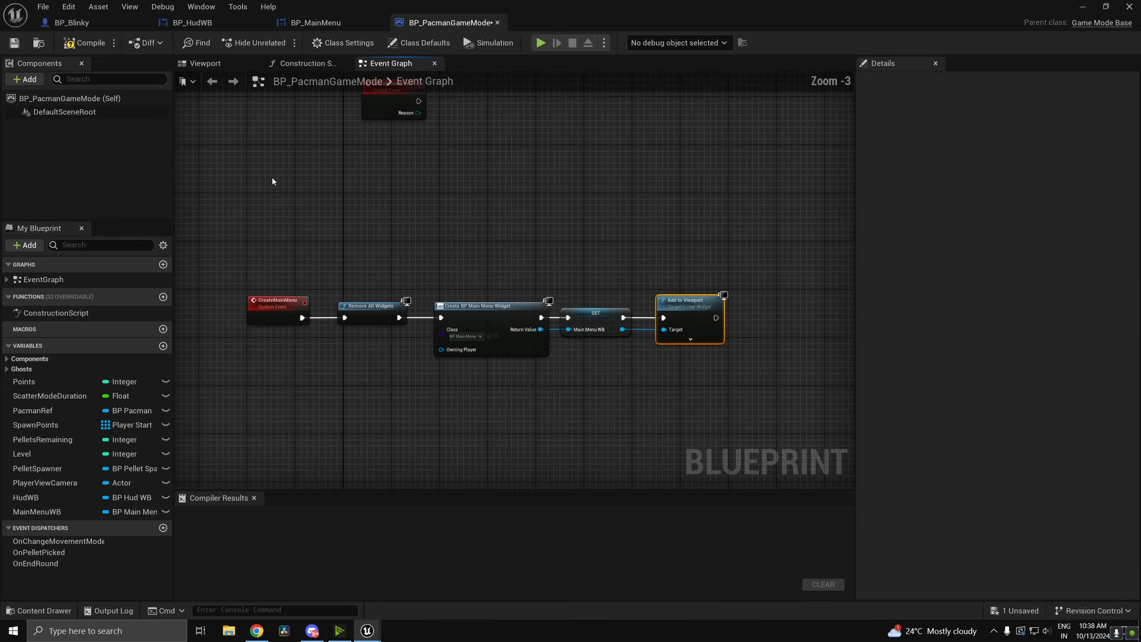
{"action": "left_click", "coordinate": [66, 44]}
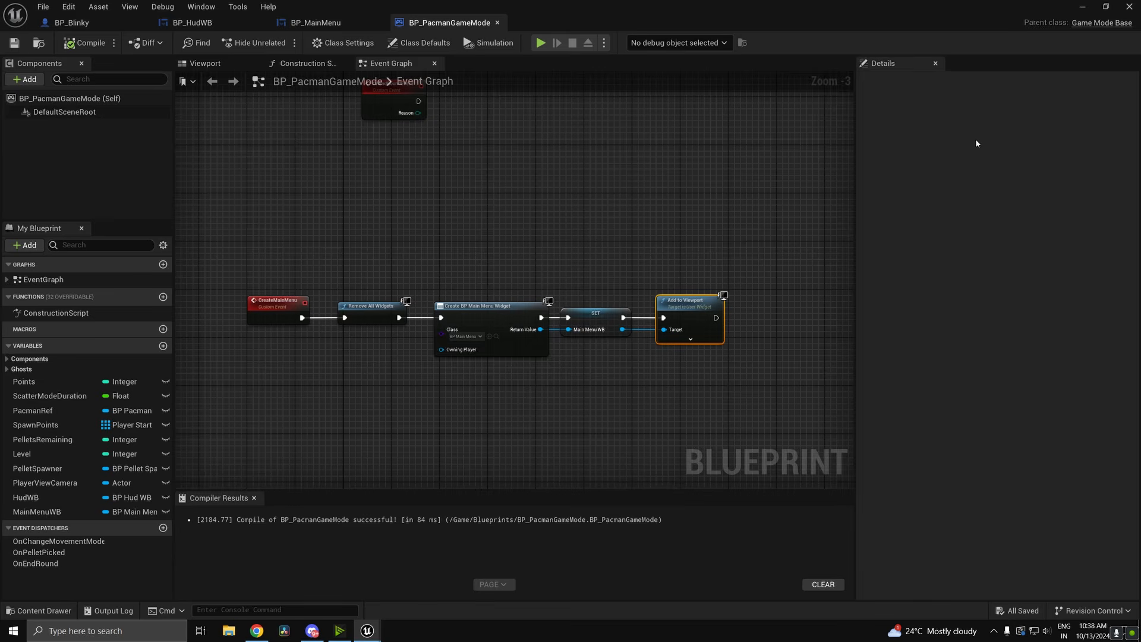
- Disconnect Delay from Bind Event to On End Round and shift the Delay, Spawn Characters and Start Round nodes away to make room
{"action": "left_click", "coordinate": [1083, 9]}
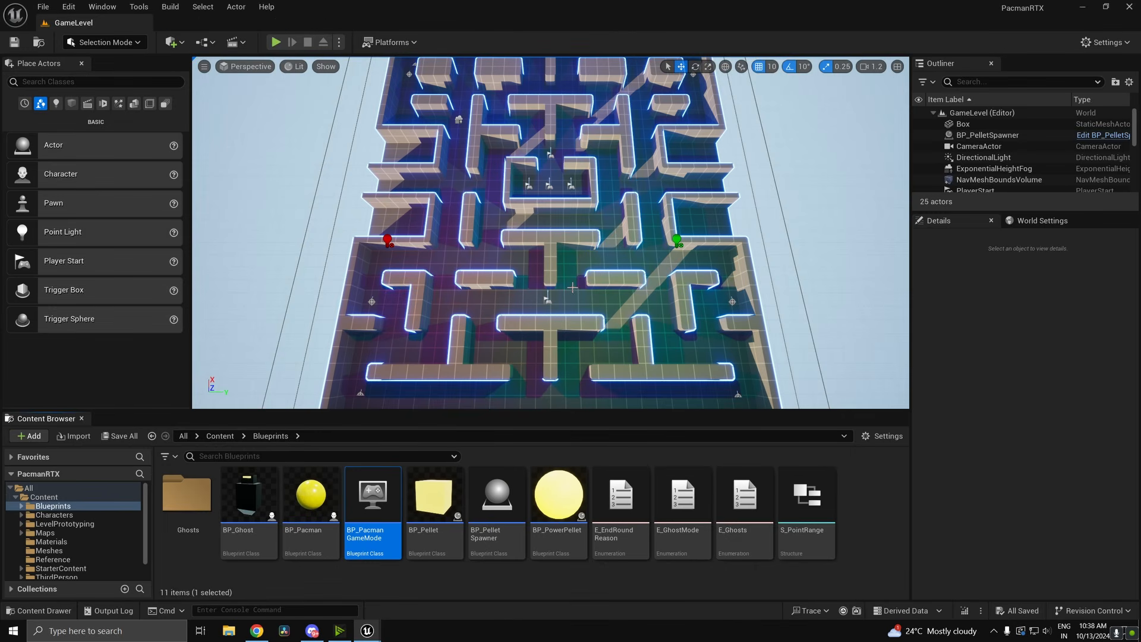
{"action": "double_click", "coordinate": [380, 507]}
{"action": "scroll", "coordinate": [498, 384], "scroll_direction": "down", "scroll_amount": 9}
{"action": "right_click_drag", "start_coordinate": [521, 382], "coordinate": [525, 483]}
{"action": "scroll", "coordinate": [550, 281], "scroll_direction": "up", "scroll_amount": 4}
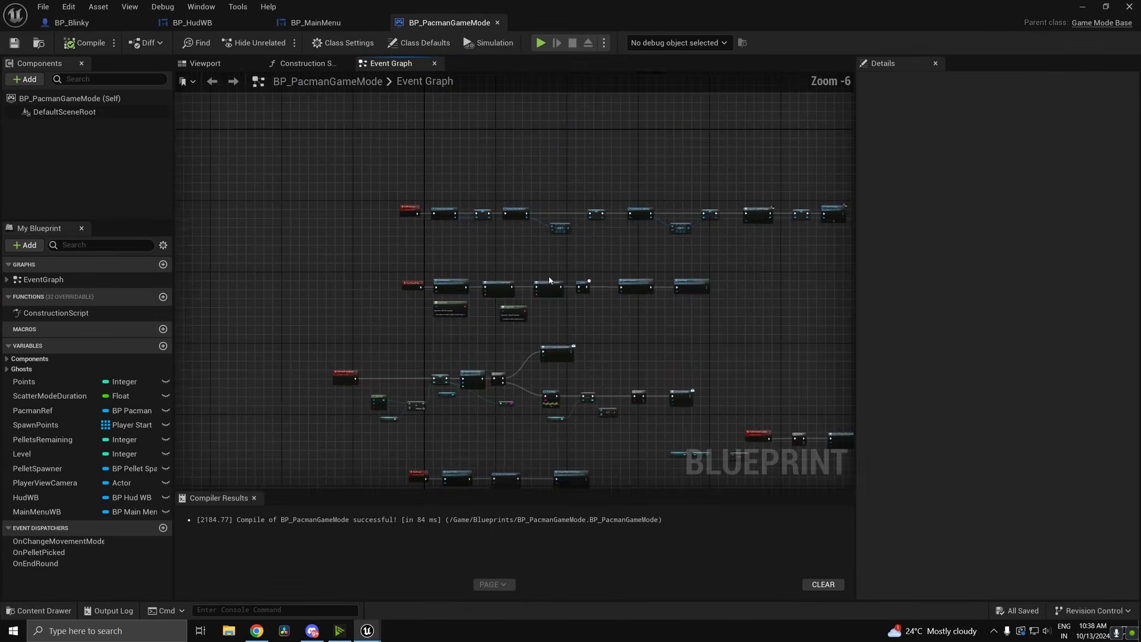
{"action": "scroll", "coordinate": [517, 274], "scroll_direction": "up", "scroll_amount": 4}
{"action": "right_click_drag", "start_coordinate": [471, 261], "coordinate": [184, 333]}
{"action": "scroll", "coordinate": [389, 339], "scroll_direction": "down", "scroll_amount": 3}
{"action": "scroll", "coordinate": [321, 410], "scroll_direction": "up", "scroll_amount": 4}
{"action": "scroll", "coordinate": [319, 411], "scroll_direction": "up", "scroll_amount": 1}
{"action": "scroll", "coordinate": [186, 333], "scroll_direction": "down", "scroll_amount": 2}
{"action": "right_click_drag", "start_coordinate": [437, 369], "coordinate": [275, 350]}
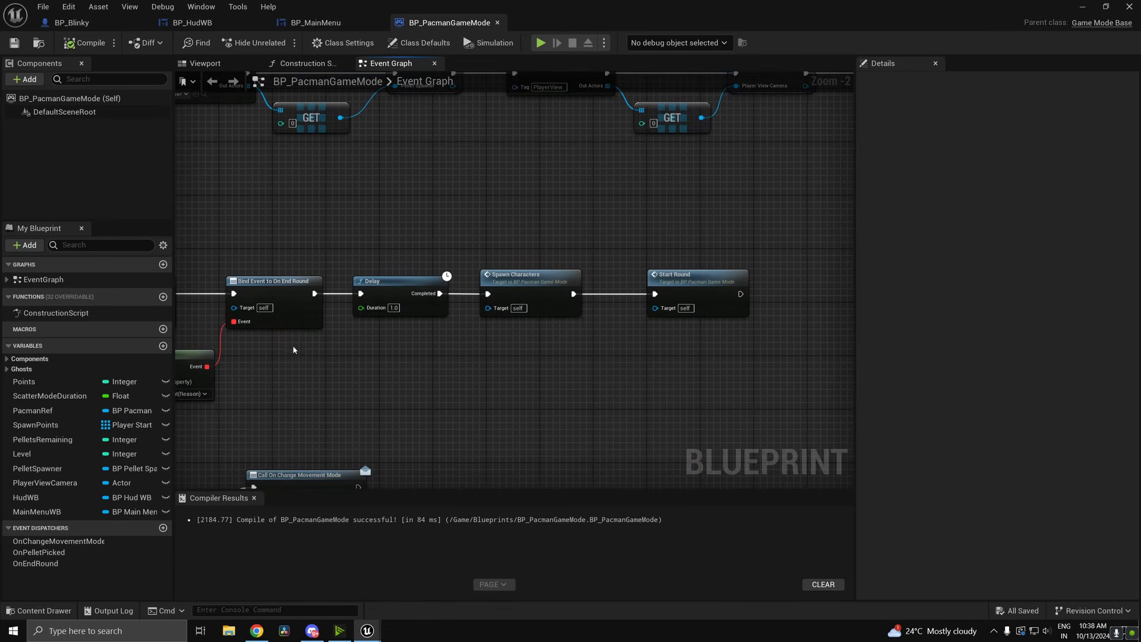
{"action": "left_click", "coordinate": [360, 294], "text": "alt"}
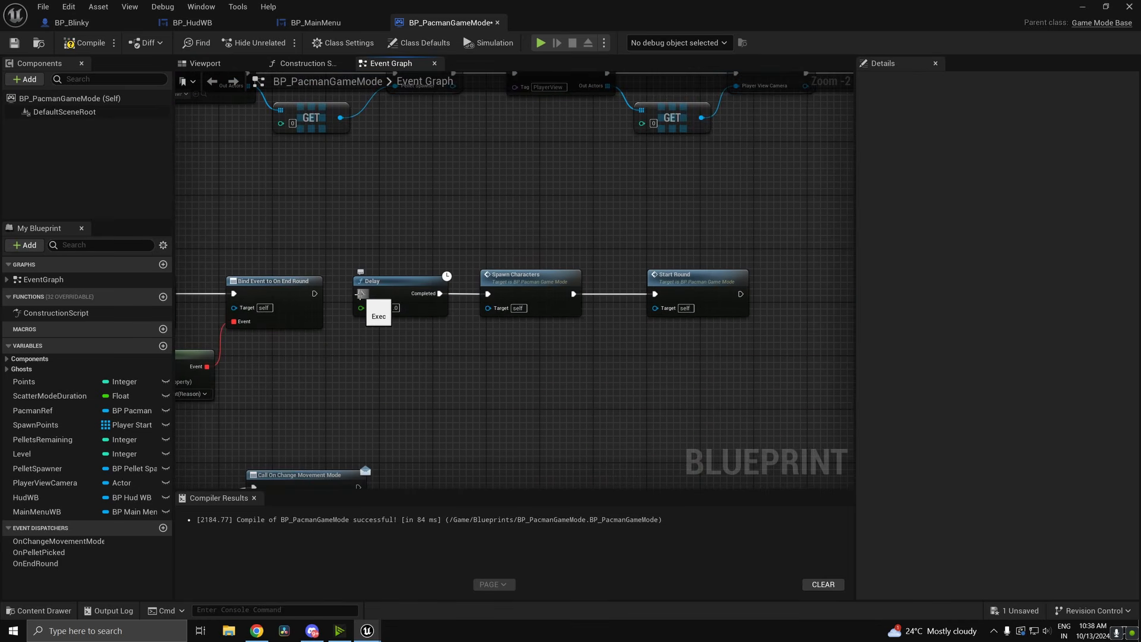
{"action": "left_click_drag", "start_coordinate": [425, 258], "coordinate": [546, 350]}
{"action": "left_click_drag", "start_coordinate": [517, 294], "coordinate": [557, 292]}
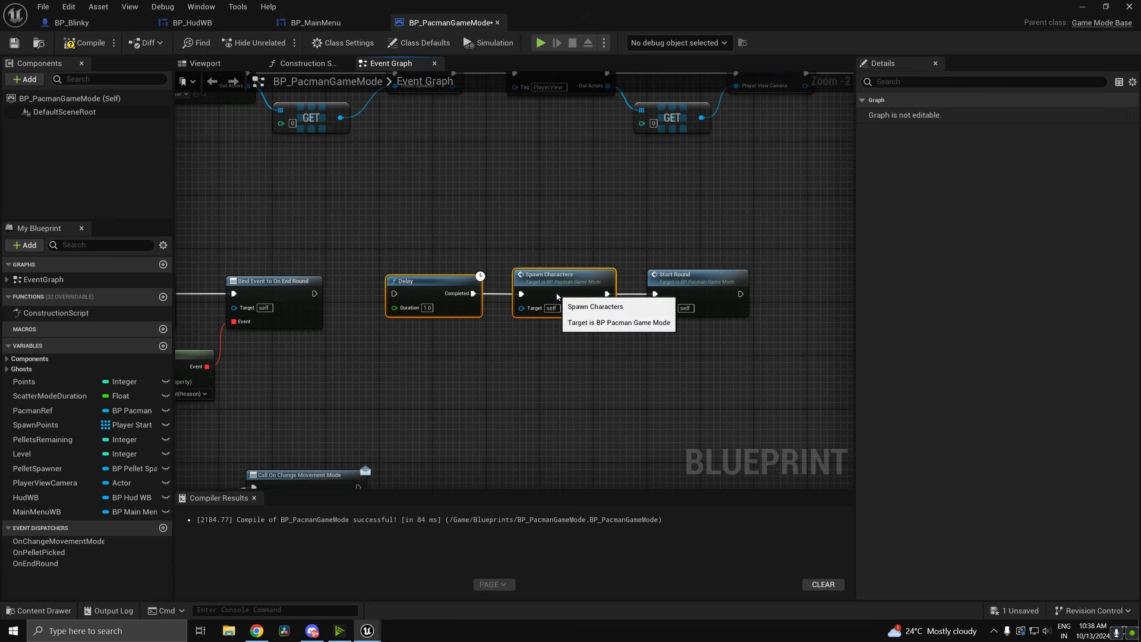
{"action": "left_click_drag", "start_coordinate": [420, 226], "coordinate": [748, 366]}
{"action": "left_click_drag", "start_coordinate": [478, 280], "coordinate": [639, 281]}
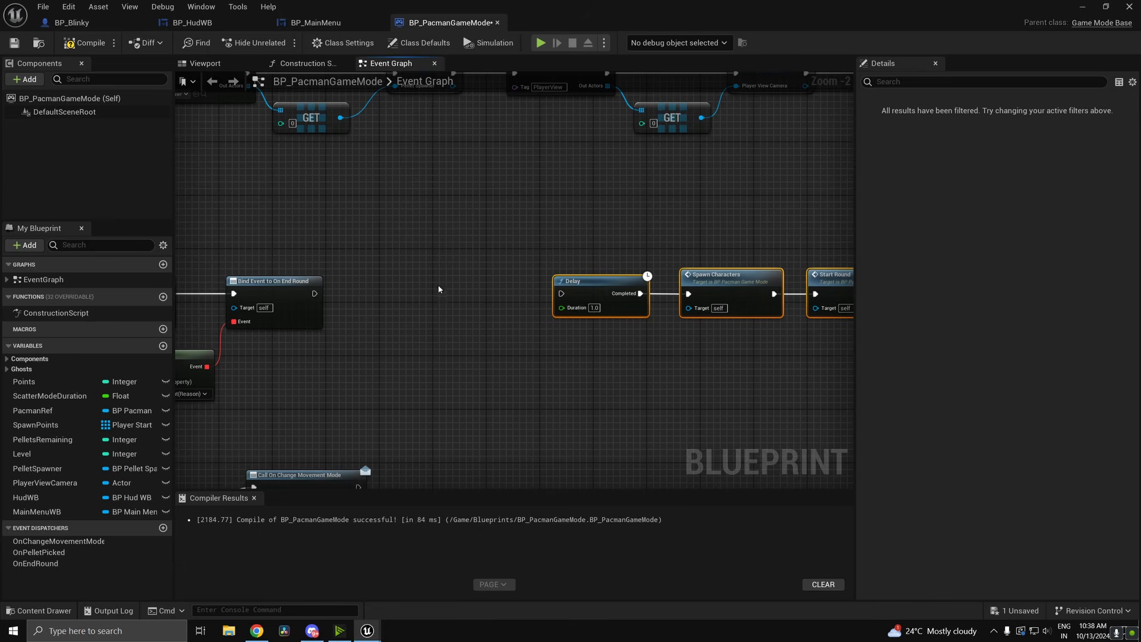
- Call Create Main Menu after Bind Event to On End Round and play-test the level to check the menu
{"action": "left_click_drag", "start_coordinate": [315, 294], "coordinate": [378, 293]}
{"action": "type", "text": "create"}
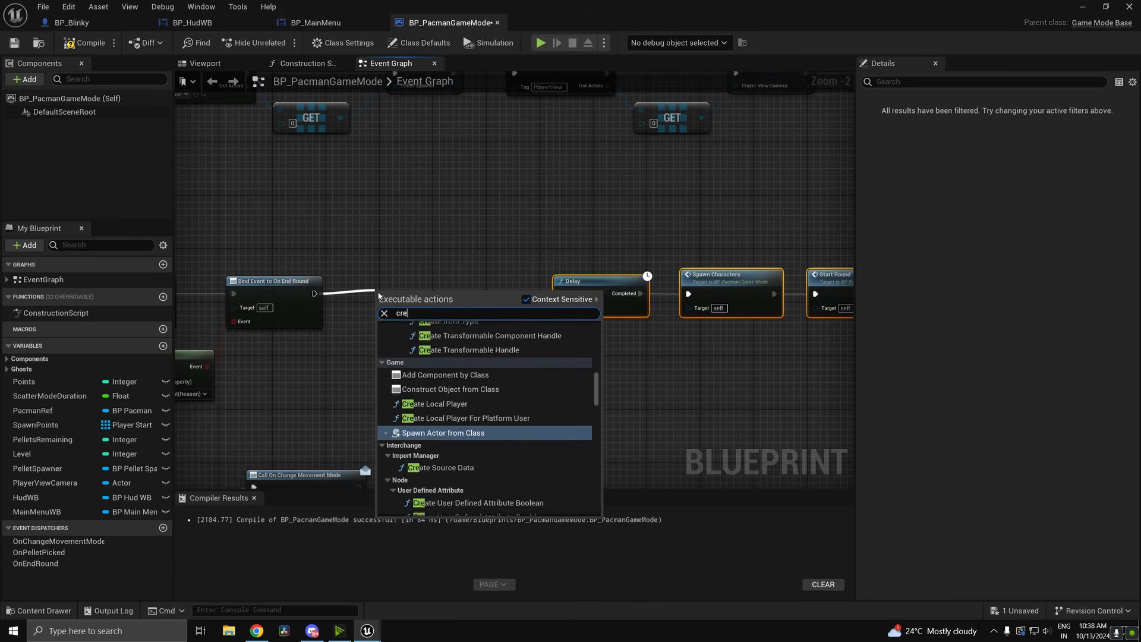
{"action": "type", "text": "main"}
{"action": "key", "text": "Return"}
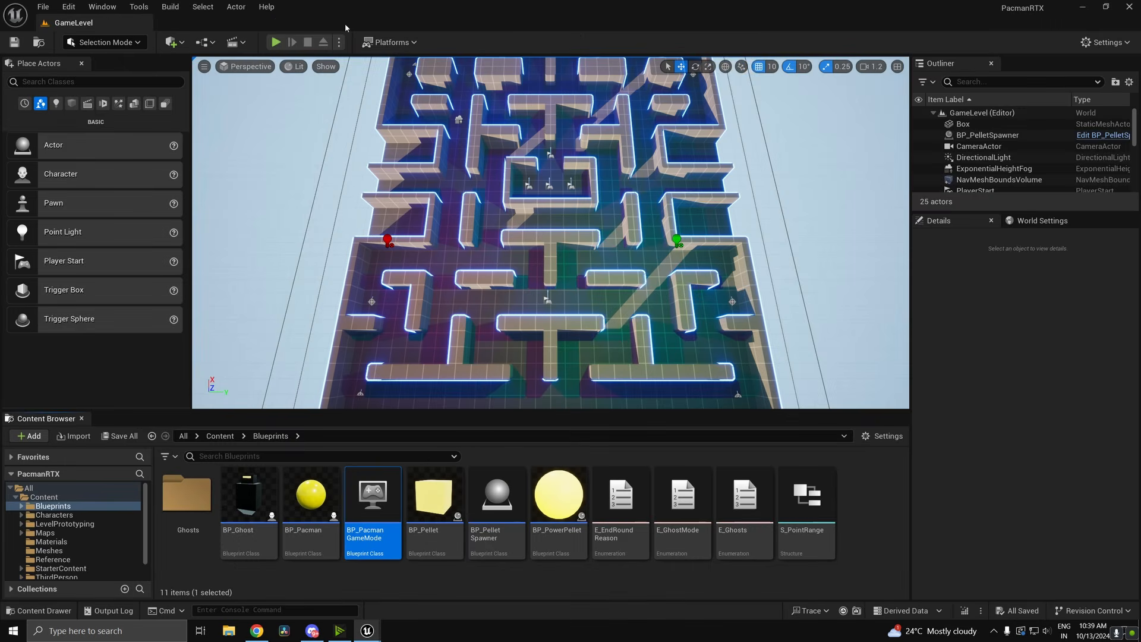
{"action": "left_click", "coordinate": [274, 44]}
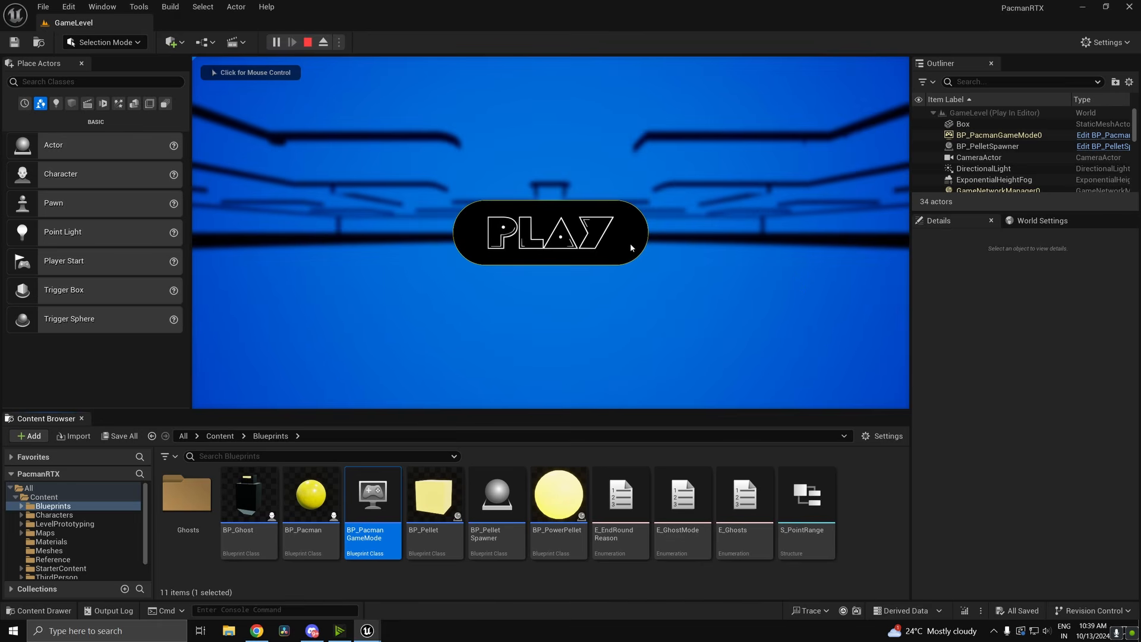
{"action": "key", "text": "Escape"}
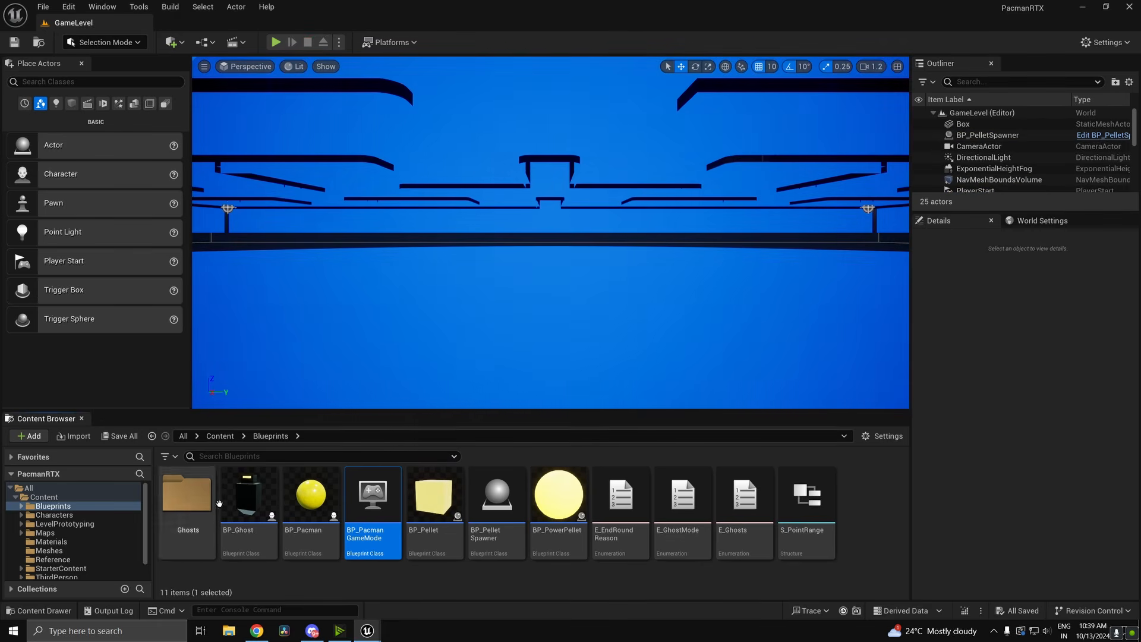
- Open the BP_MainMenu widget from the UI folder and set the PLAY button's Hovered and Pressed outline widths to 5
{"action": "left_click", "coordinate": [220, 436]}
{"action": "double_click", "coordinate": [743, 505]}
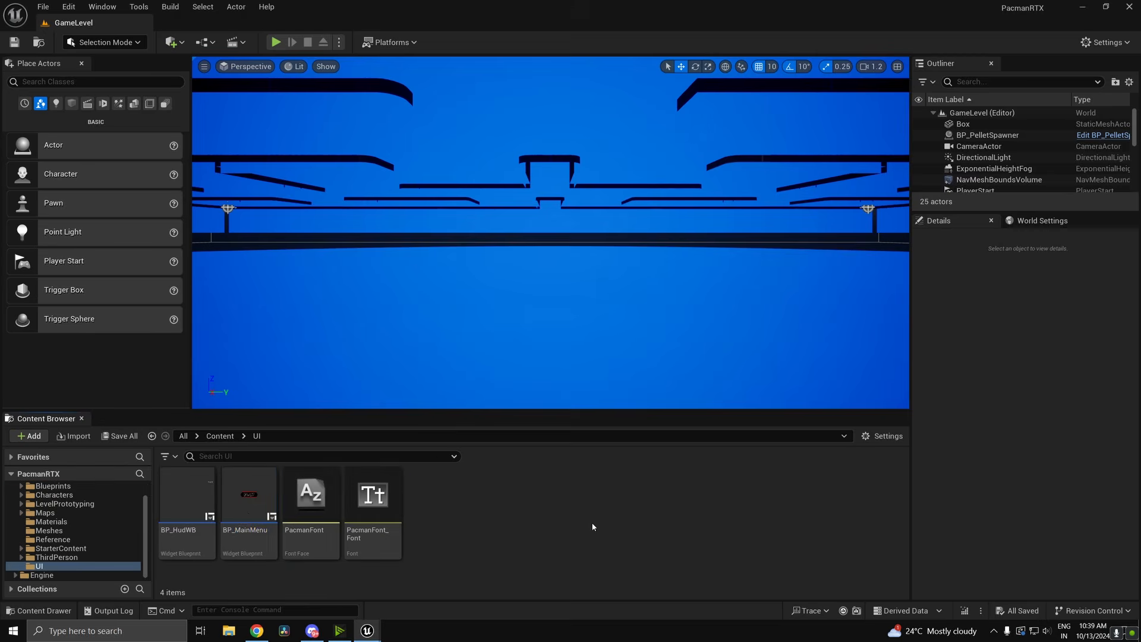
{"action": "left_click", "coordinate": [247, 516]}
{"action": "double_click", "coordinate": [246, 515]}
{"action": "scroll", "coordinate": [978, 405], "scroll_direction": "down", "scroll_amount": 5}
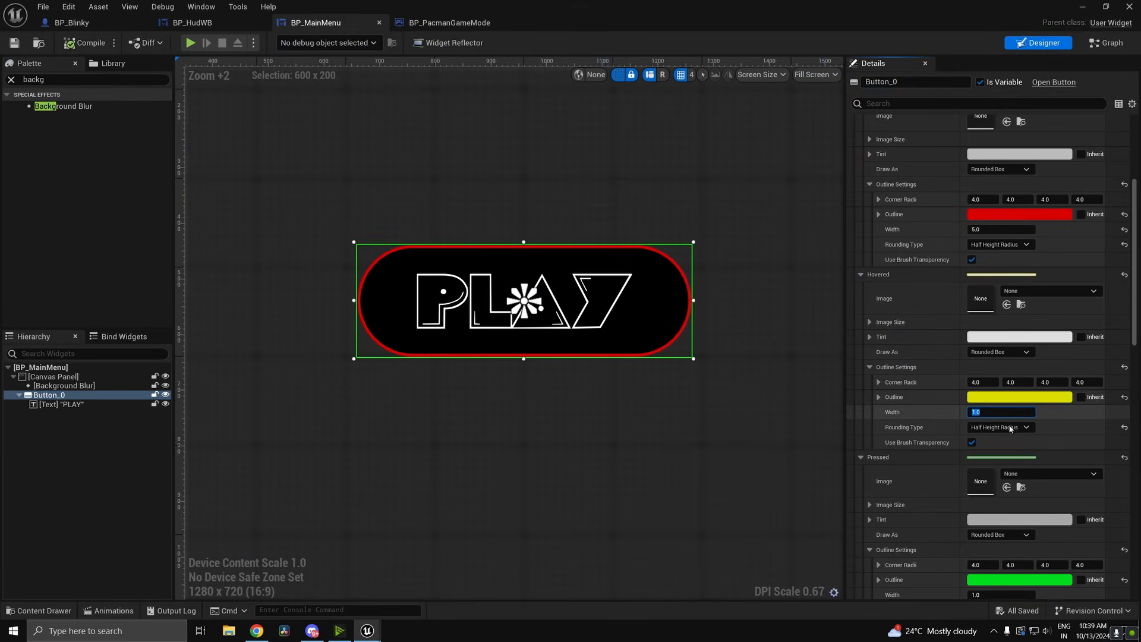
{"action": "type", "text": "5"}
{"action": "key", "text": "Return"}
{"action": "scroll", "coordinate": [921, 475], "scroll_direction": "down", "scroll_amount": 3}
{"action": "left_click", "coordinate": [1001, 523]}
{"action": "type", "text": "5"}
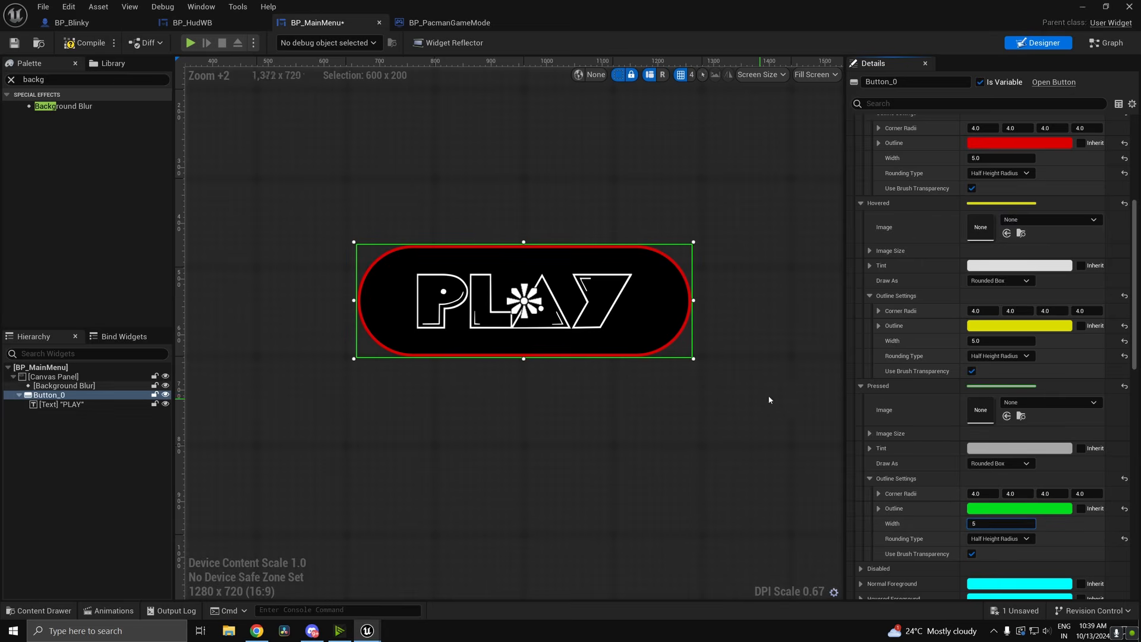
{"action": "key", "text": "Return"}
- Play-test the level to check the PLAY button's outlines, and end the session
{"action": "left_click", "coordinate": [1082, 7]}
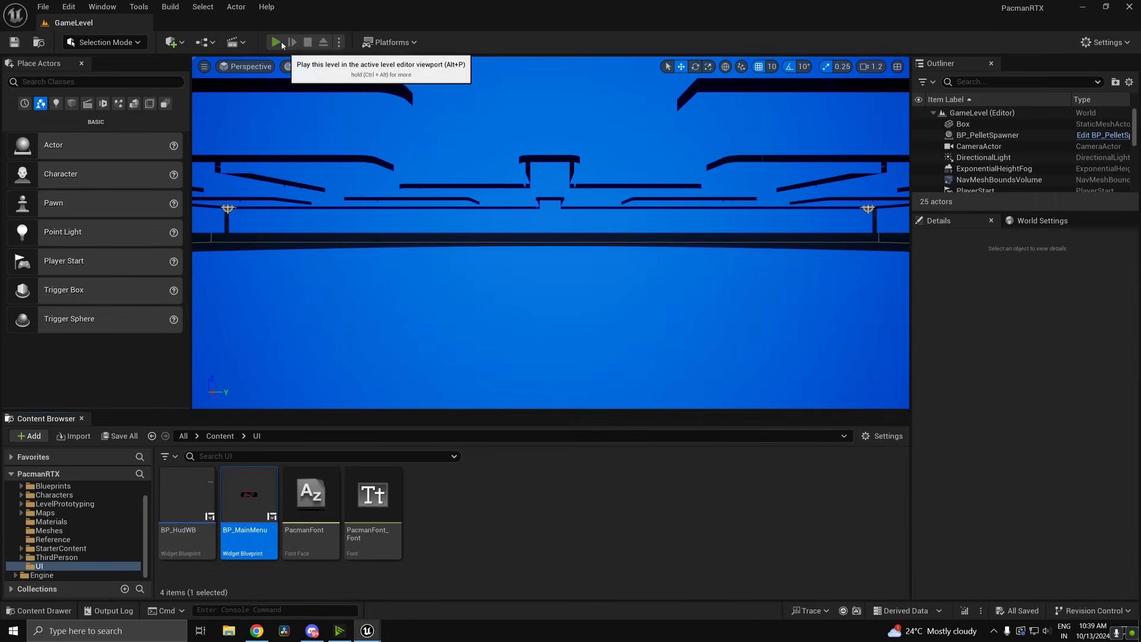
{"action": "left_click", "coordinate": [282, 44]}
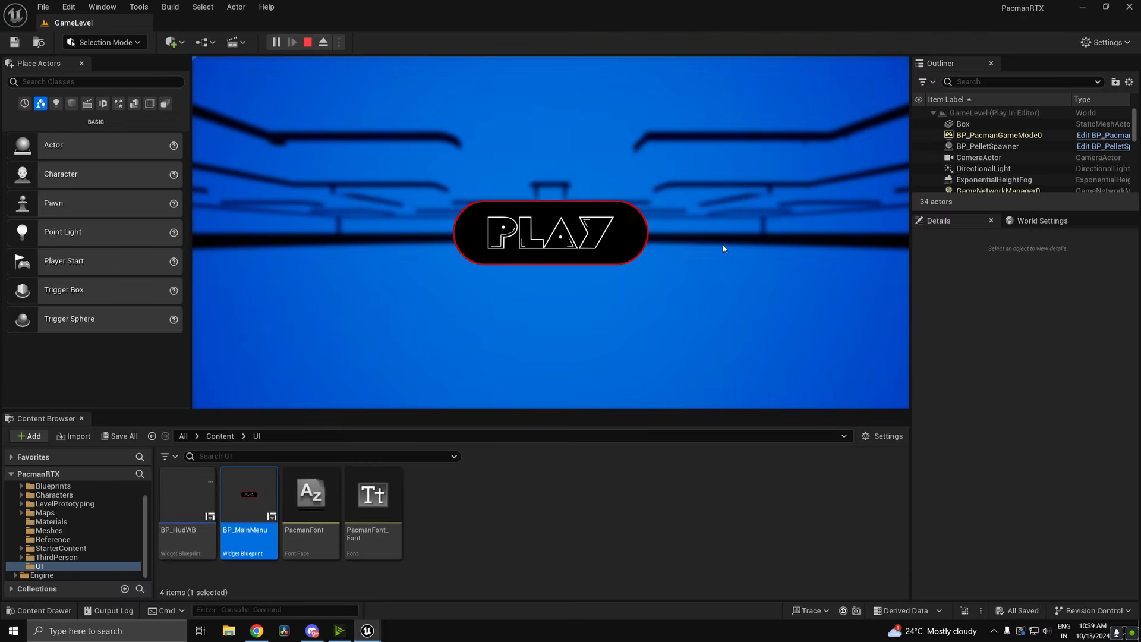
{"action": "key", "text": "Escape"}
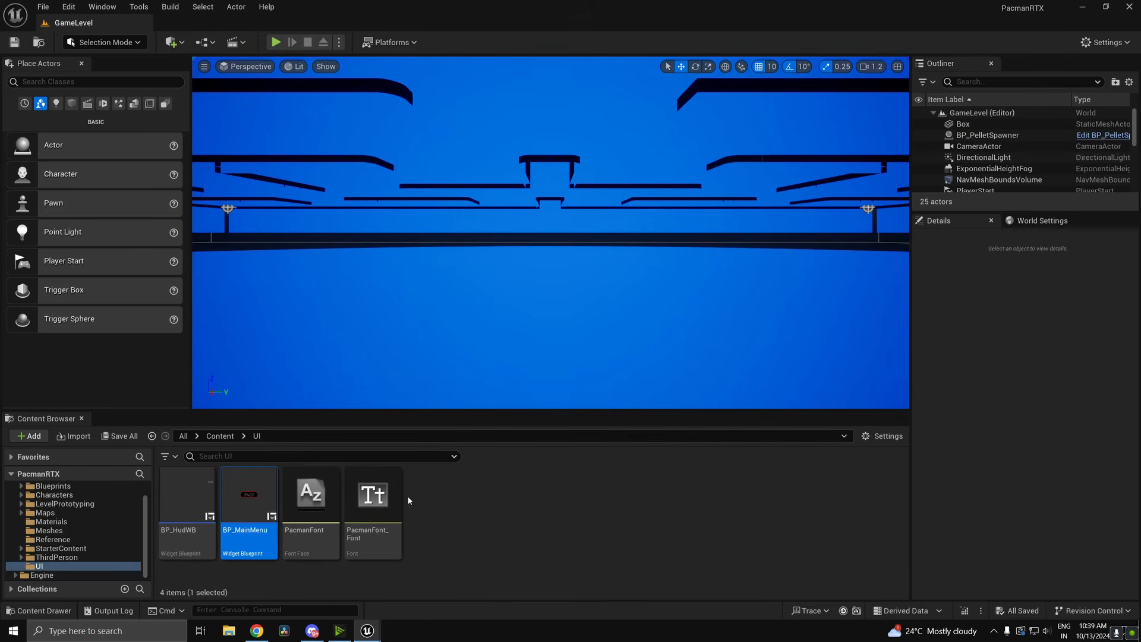
{"action": "left_click", "coordinate": [426, 574]}
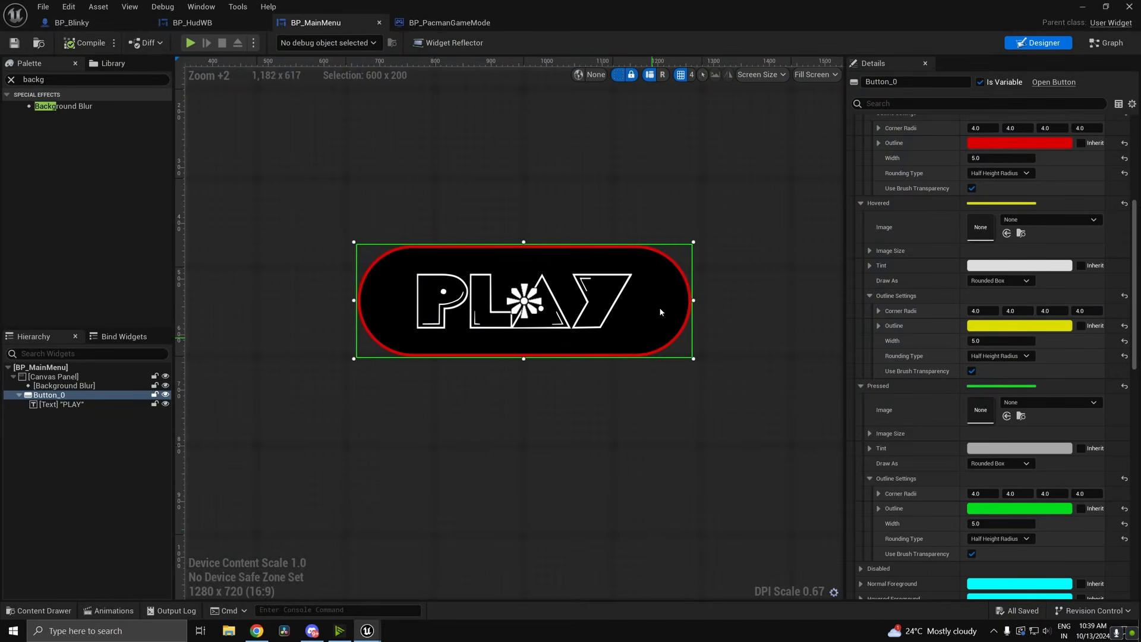
{"action": "left_click", "coordinate": [450, 23]}
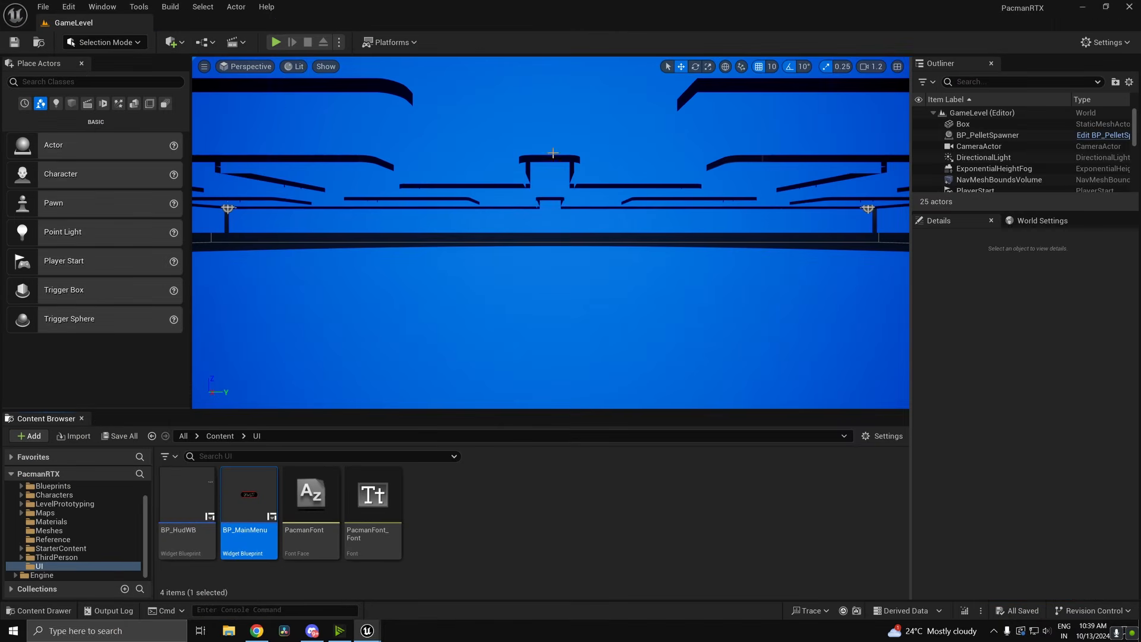
{"action": "key", "text": "s"}
{"action": "right_click_drag", "start_coordinate": [553, 153], "coordinate": [400, 200]}
{"action": "scroll", "coordinate": [552, 152], "scroll_direction": "up", "scroll_amount": 1}
{"action": "key", "text": "w"}
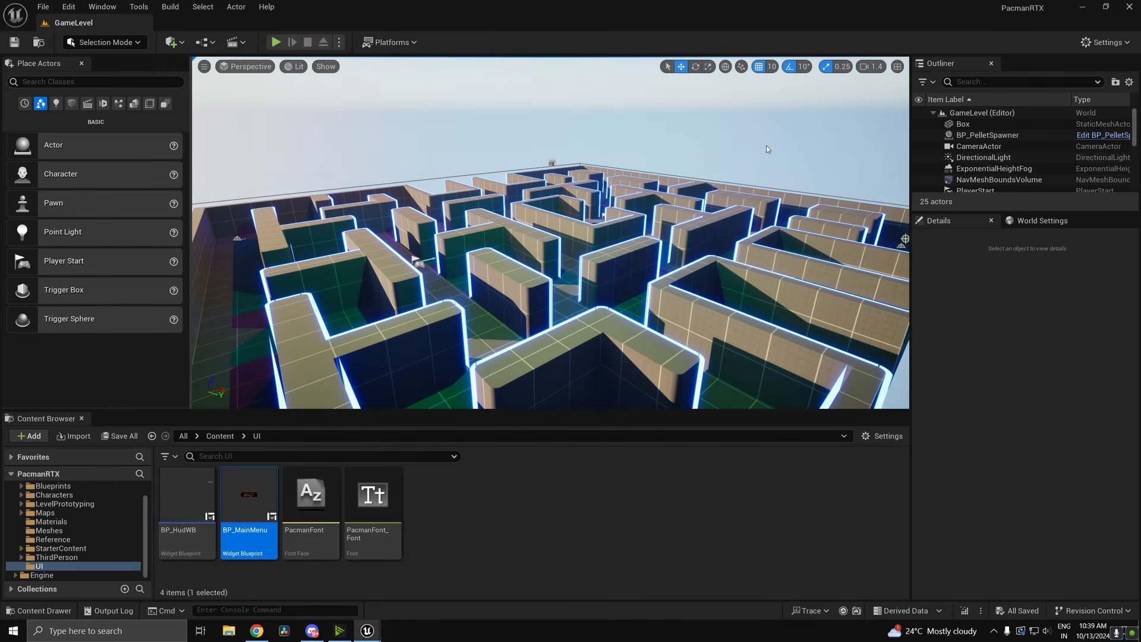
- Duplicate the CameraActor in GameLevel and select the copy
{"action": "left_click", "coordinate": [974, 146]}
{"action": "right_click", "coordinate": [980, 147]}
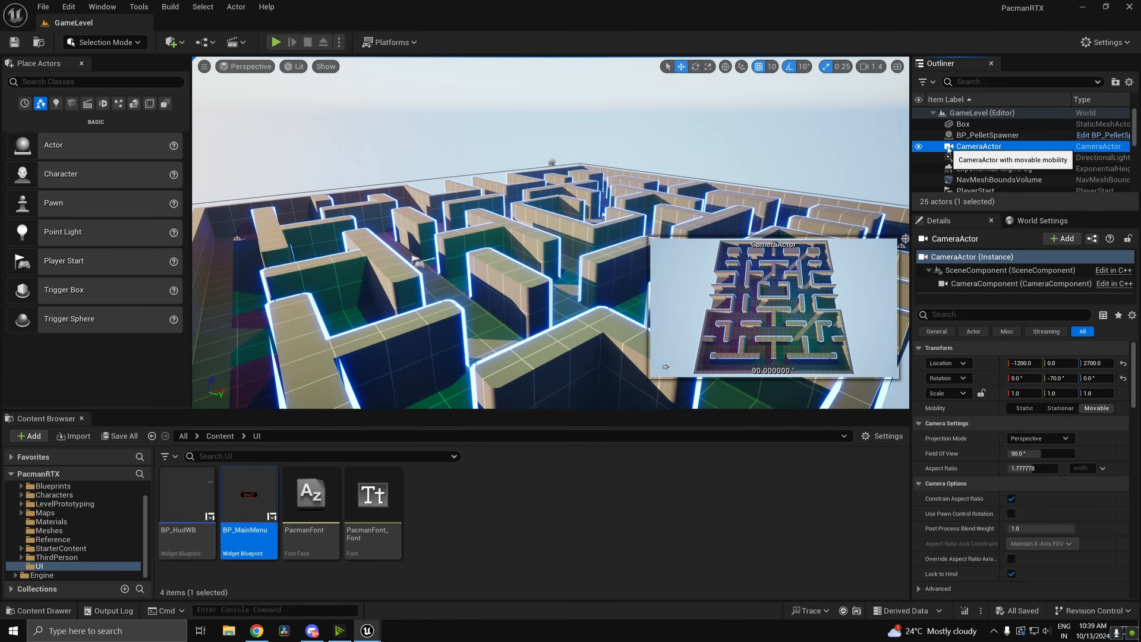
{"action": "key", "text": "ctrl+d"}
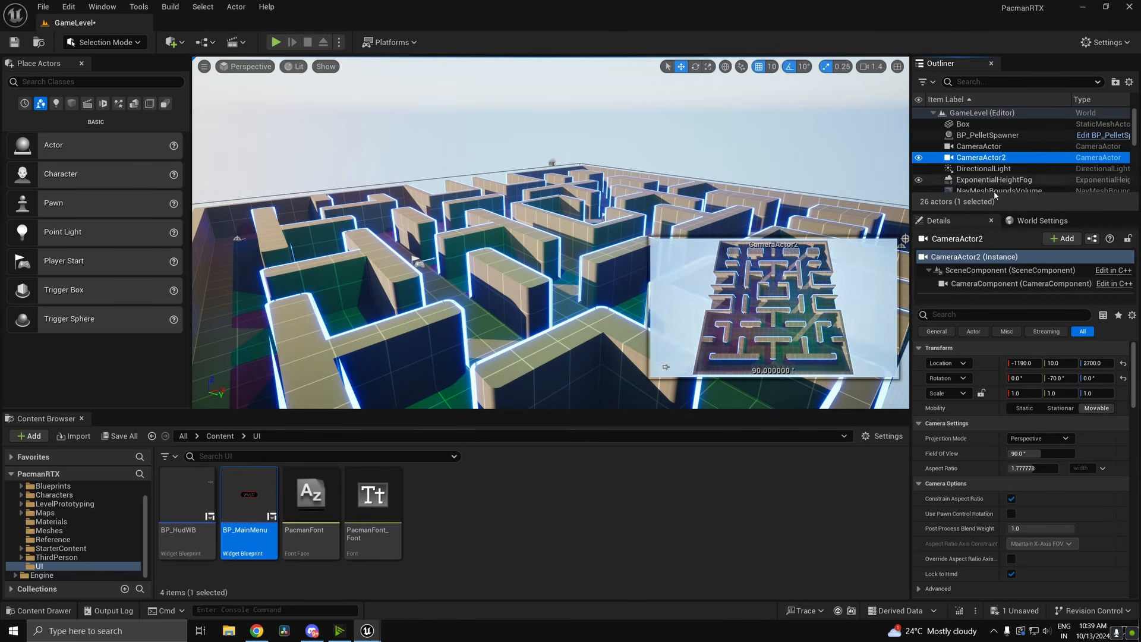
{"action": "left_click", "coordinate": [1000, 148]}
{"action": "left_click", "coordinate": [1001, 157]}
- Pilot CameraActor2 to an angled maze view at about (-1342, -890, 1126), pitched about -36° and yawed about 30°, and stop piloting
{"action": "right_click_drag", "start_coordinate": [743, 184], "coordinate": [666, 202]}
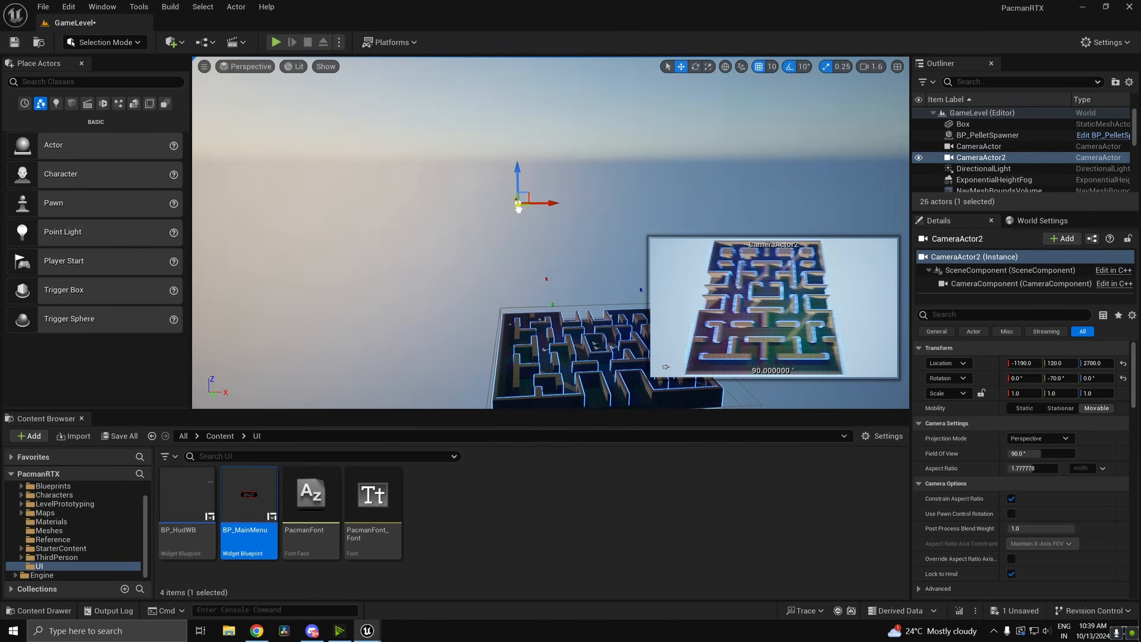
{"action": "right_click", "coordinate": [970, 158]}
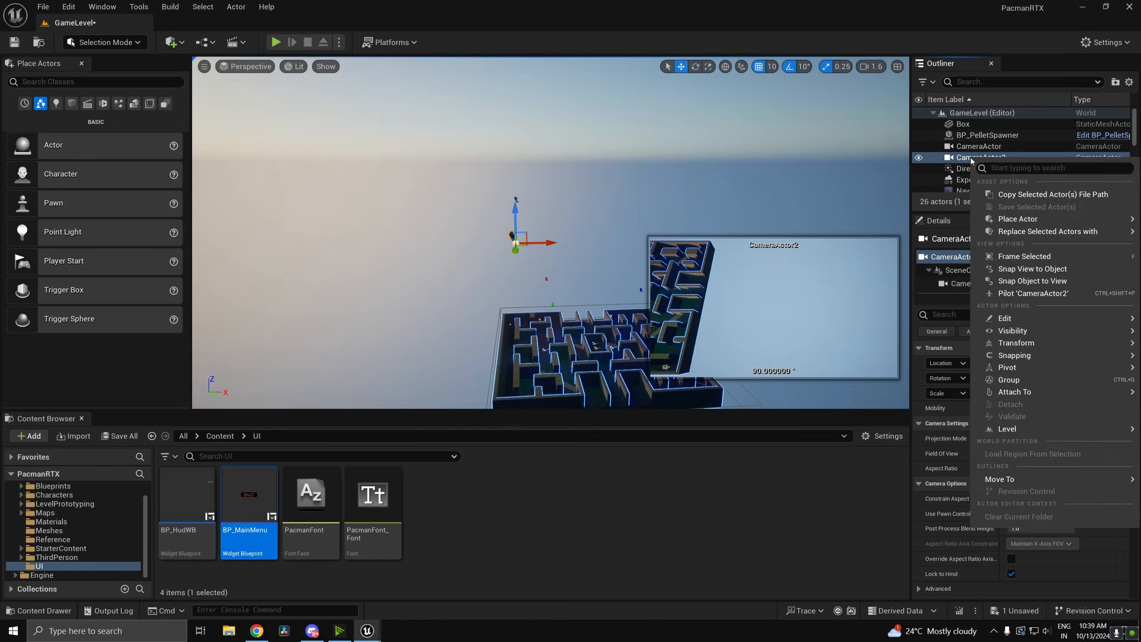
{"action": "left_click", "coordinate": [1033, 293]}
{"action": "key", "text": "a"}
{"action": "right_click_drag", "start_coordinate": [553, 232], "coordinate": [822, 233]}
{"action": "key", "text": "w"}
{"action": "key", "text": "a"}
{"action": "key", "text": "d"}
{"action": "key", "text": "w"}
{"action": "key", "text": "s"}
{"action": "key", "text": "a"}
{"action": "key", "text": "q"}
{"action": "key", "text": "e"}
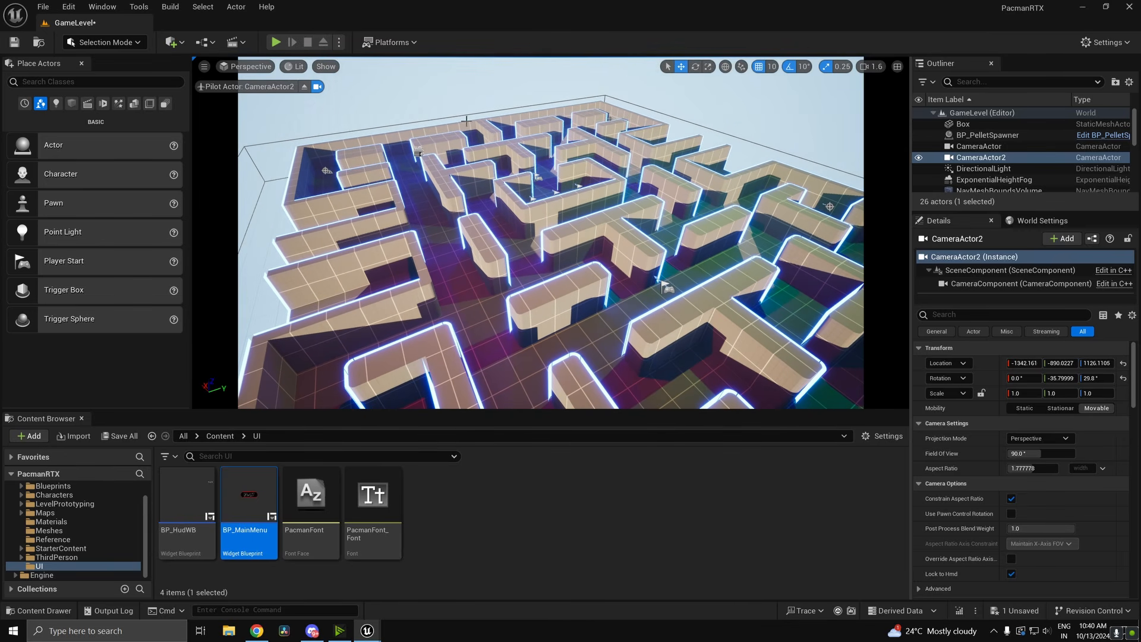
{"action": "left_click", "coordinate": [306, 87]}
- Add an actor tag MainMenuView to CameraActor2, save the level, and return to the BP_PacmanGameMode event graph
{"action": "scroll", "coordinate": [583, 147], "scroll_direction": "down", "scroll_amount": 8}
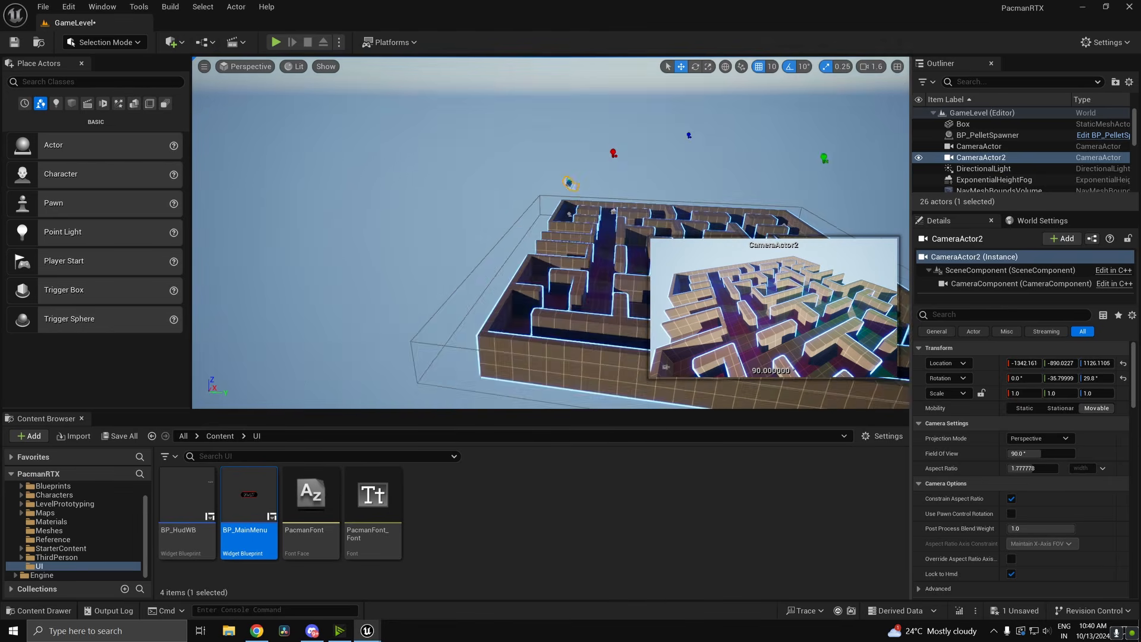
{"action": "scroll", "coordinate": [1045, 432], "scroll_direction": "down", "scroll_amount": 15}
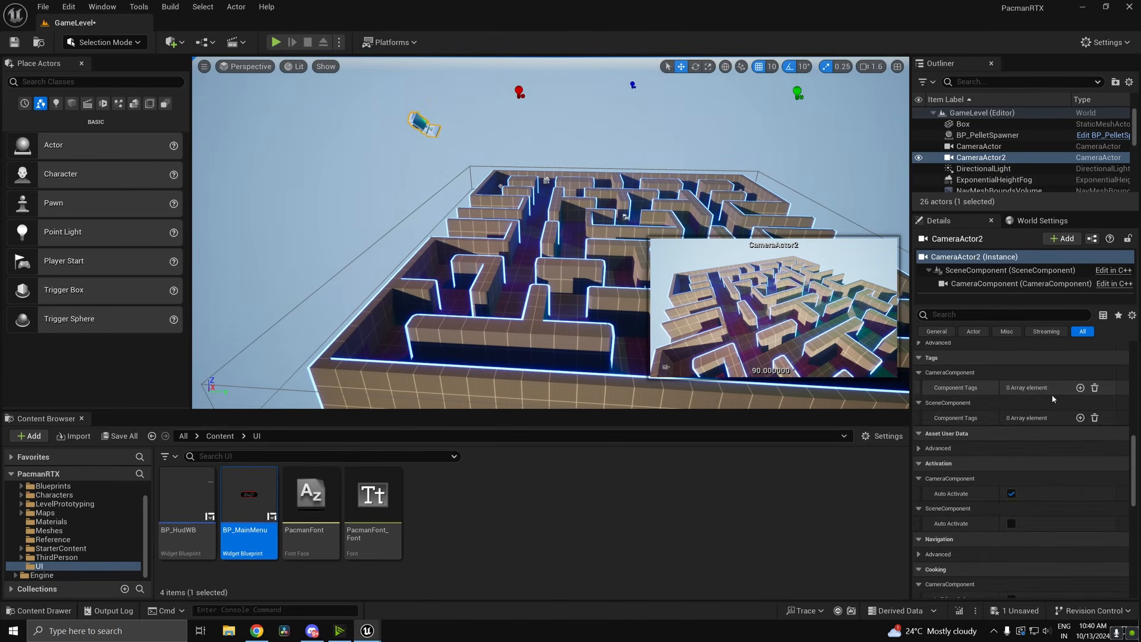
{"action": "scroll", "coordinate": [1045, 431], "scroll_direction": "down", "scroll_amount": 10}
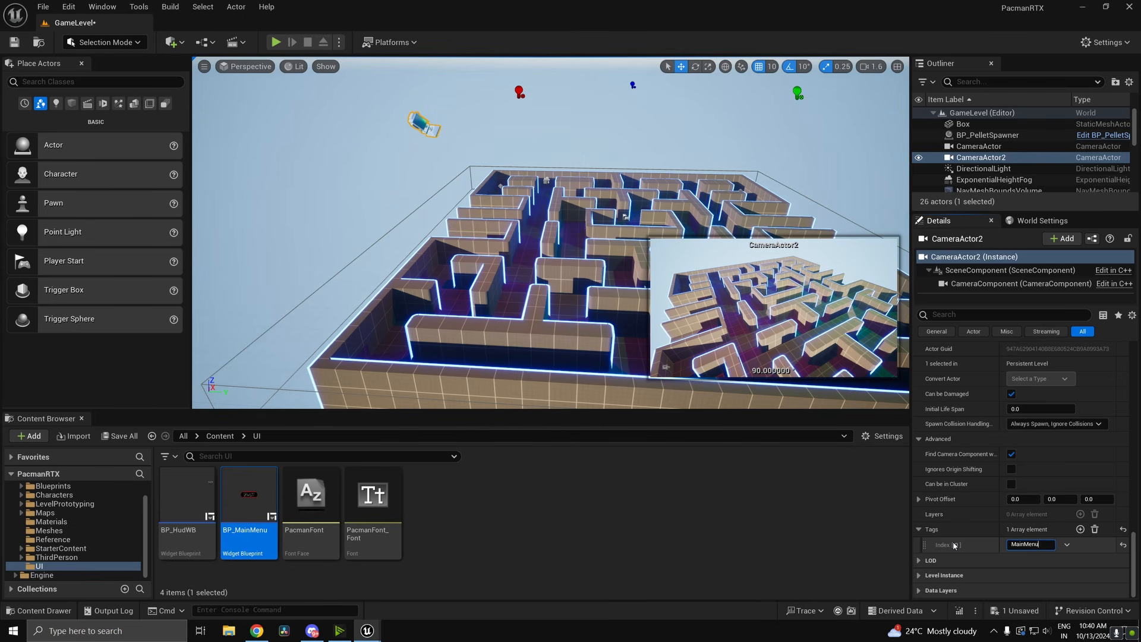
{"action": "key", "text": "Return"}
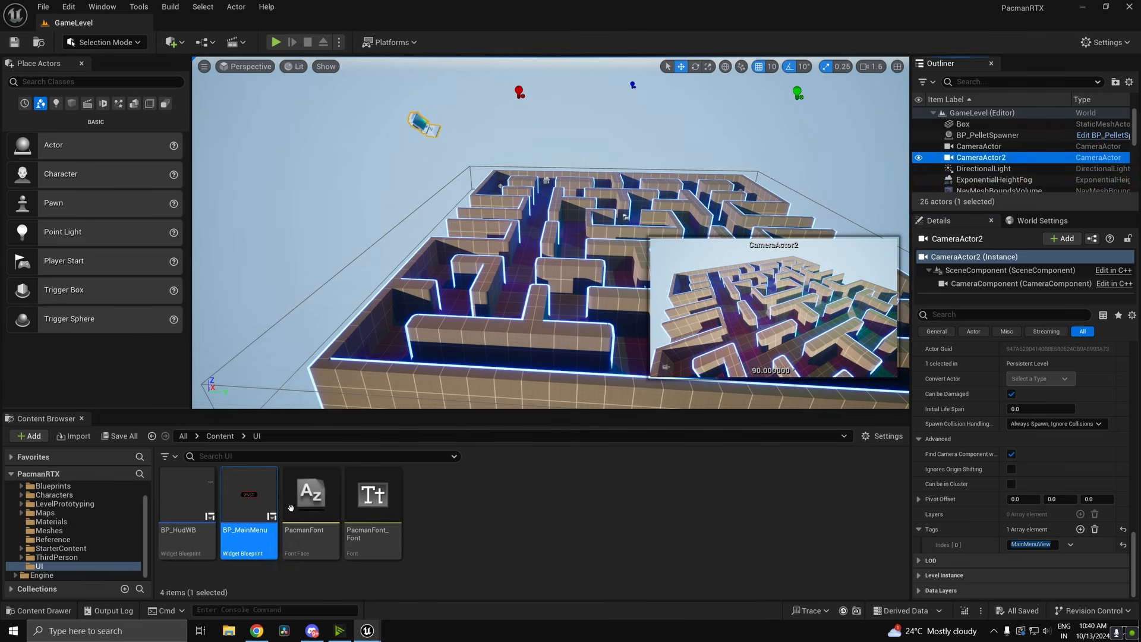
{"action": "key", "text": "ctrl+s"}
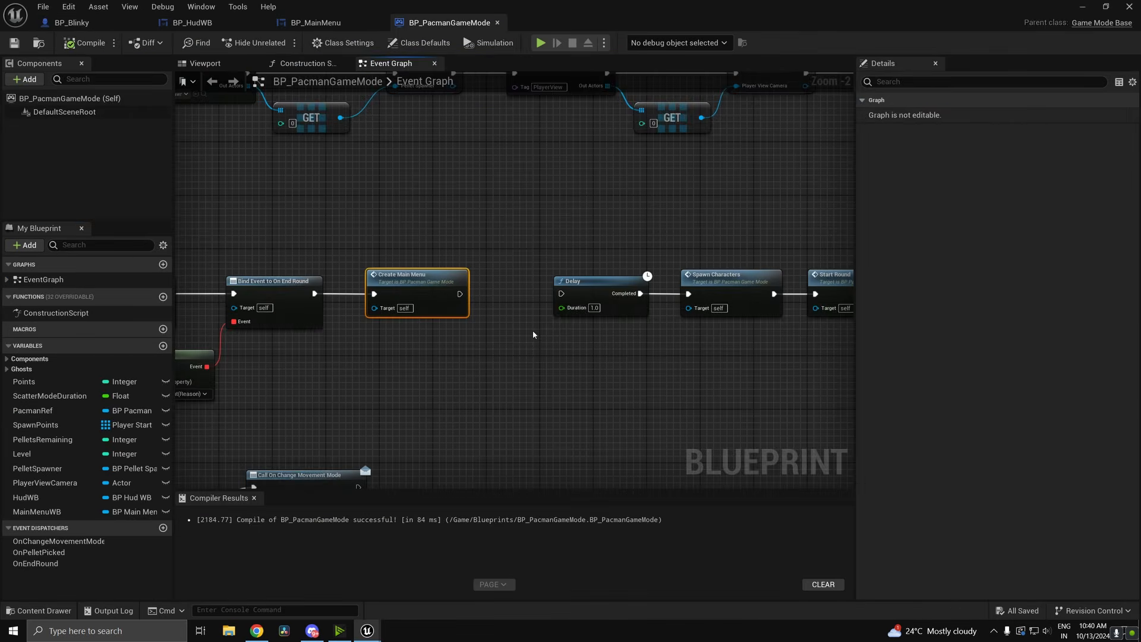
{"action": "scroll", "coordinate": [458, 293], "scroll_direction": "up", "scroll_amount": 2}
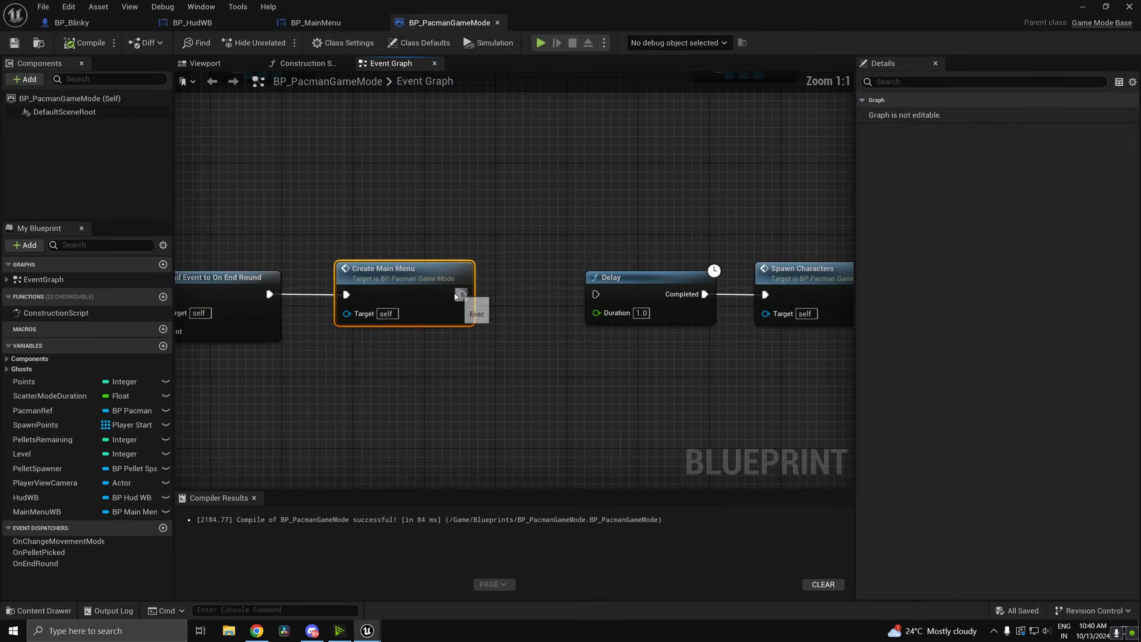
{"action": "right_click_drag", "start_coordinate": [463, 318], "coordinate": [467, 148]}
{"action": "right_click_drag", "start_coordinate": [469, 432], "coordinate": [117, 301]}
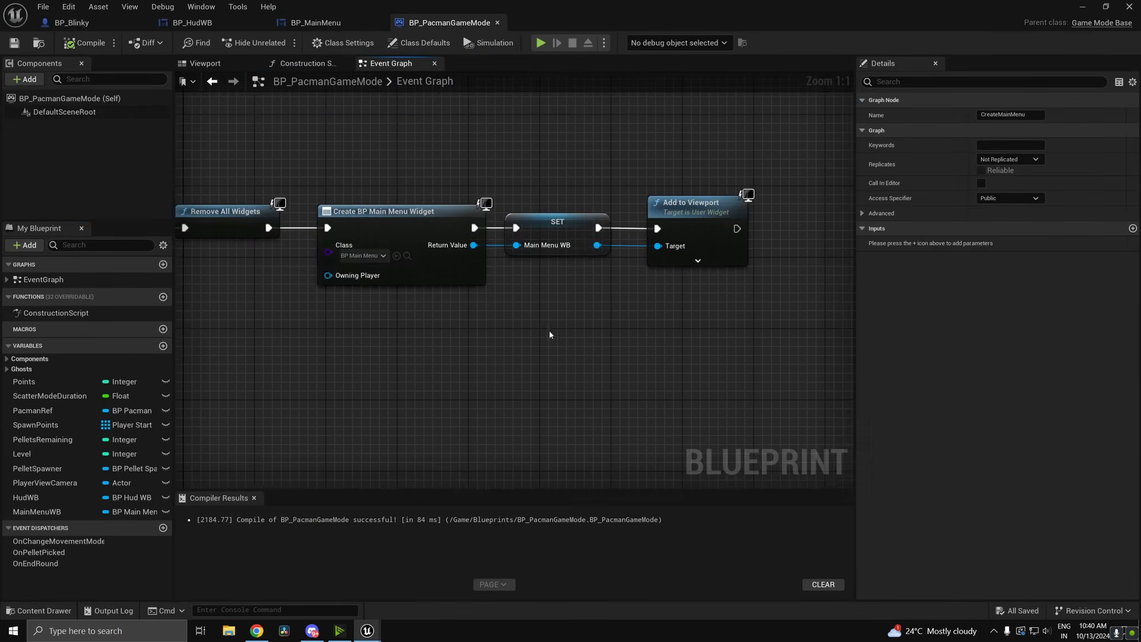
{"action": "right_click_drag", "start_coordinate": [550, 333], "coordinate": [378, 354]}
{"action": "left_click_drag", "start_coordinate": [612, 255], "coordinate": [612, 254]}
{"action": "type", "text": "se"}
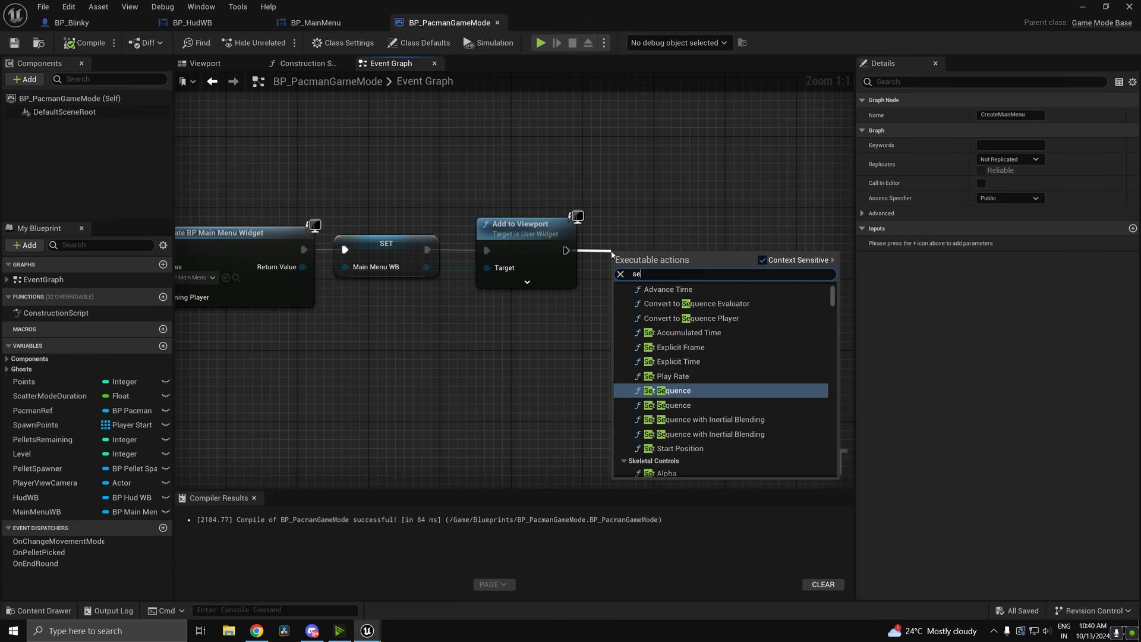
{"action": "type", "text": "t view ta"}
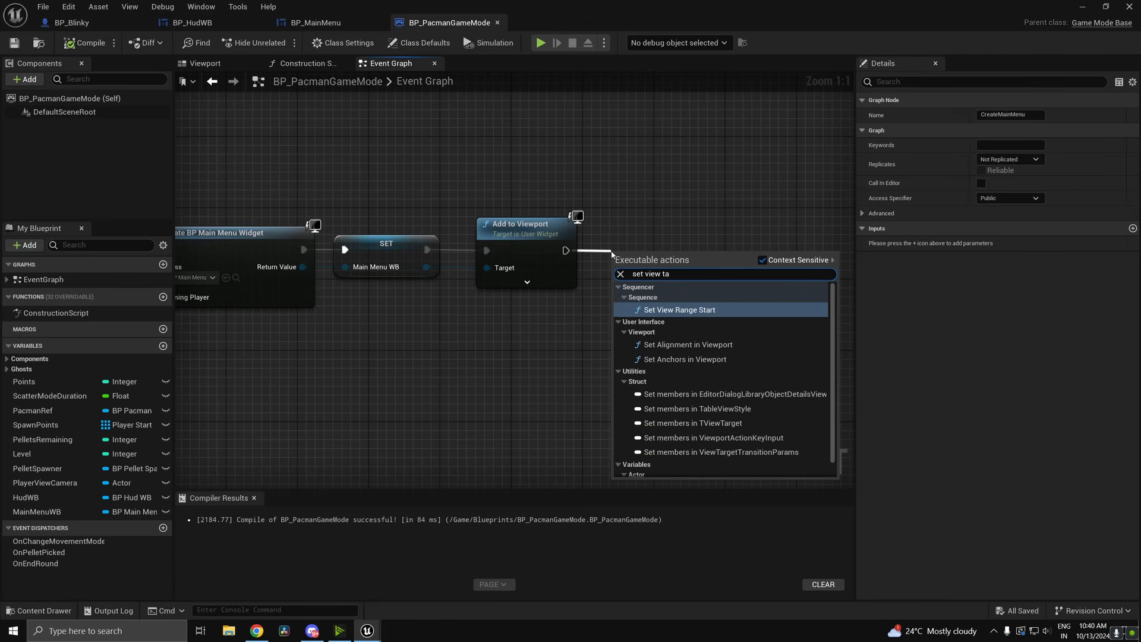
{"action": "type", "text": "rge"}
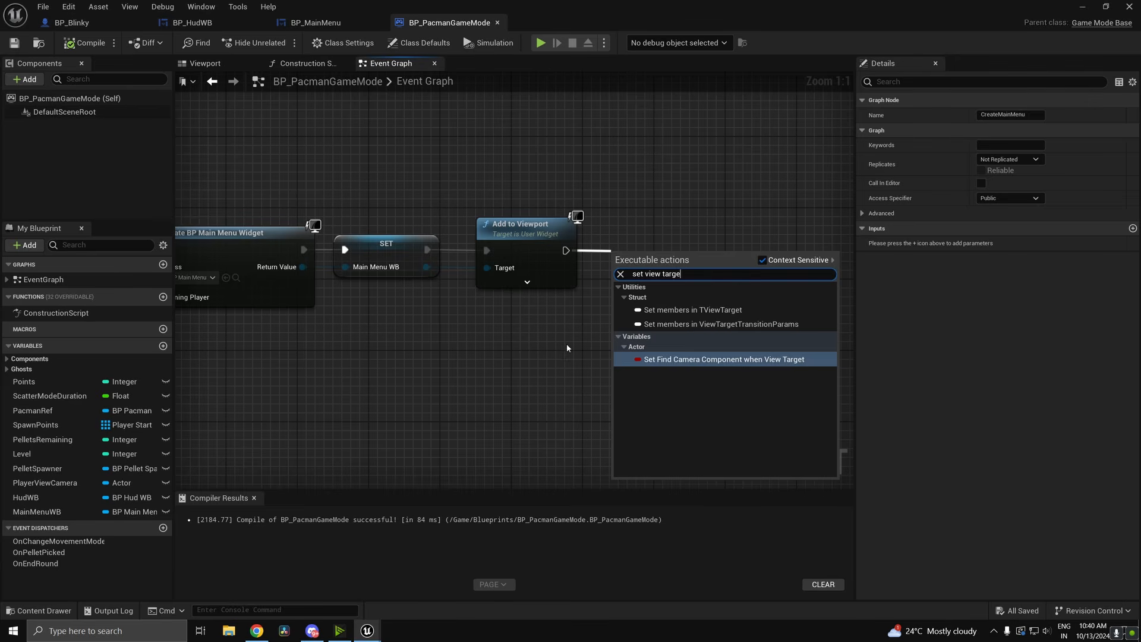
{"action": "right_click_drag", "start_coordinate": [566, 343], "coordinate": [512, 368]}
- Add a Get Player Controller node below Add to Viewport in the Create Main Menu event chain
{"action": "right_click", "coordinate": [497, 366]}
{"action": "type", "text": "g"}
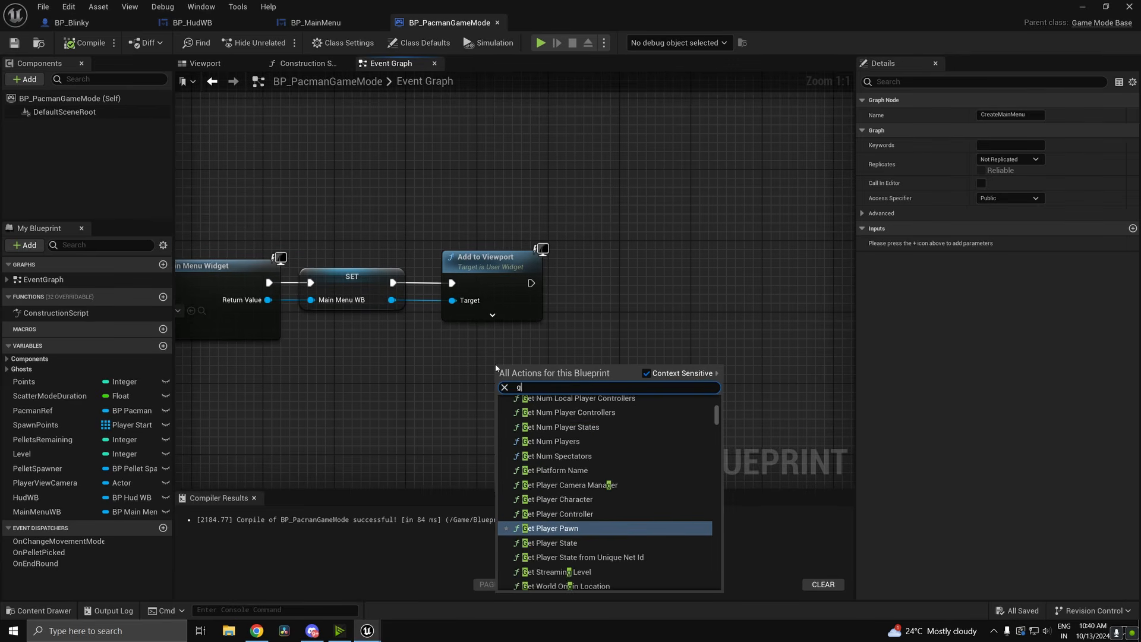
{"action": "type", "text": "et player cont"}
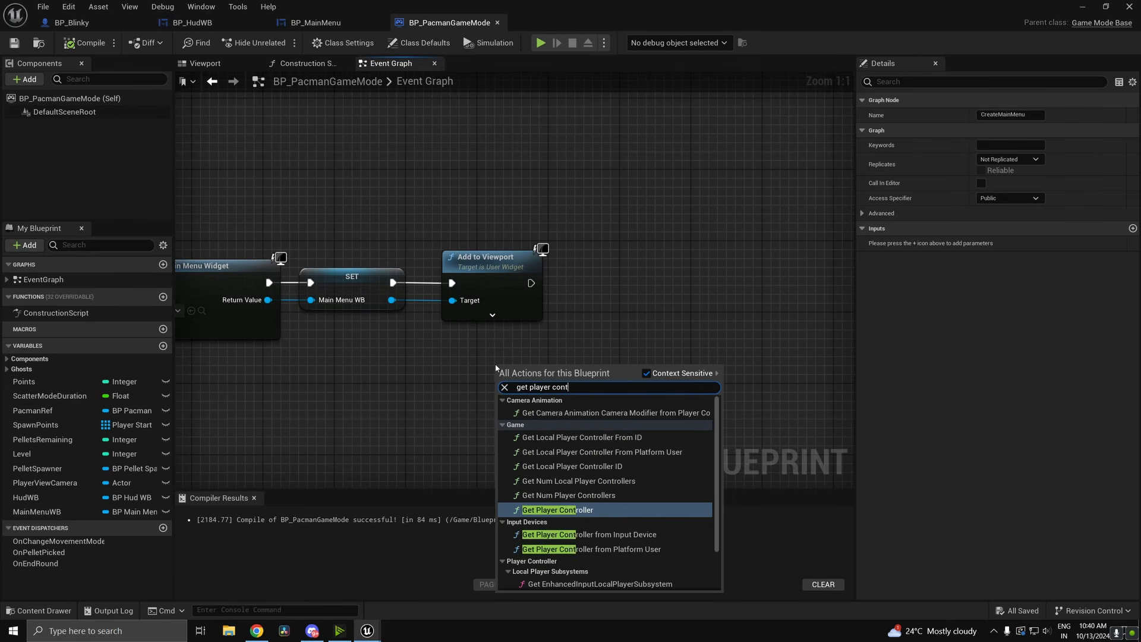
{"action": "key", "text": "Return"}
{"action": "left_click_drag", "start_coordinate": [519, 384], "coordinate": [466, 395]}
{"action": "key", "text": "Escape"}
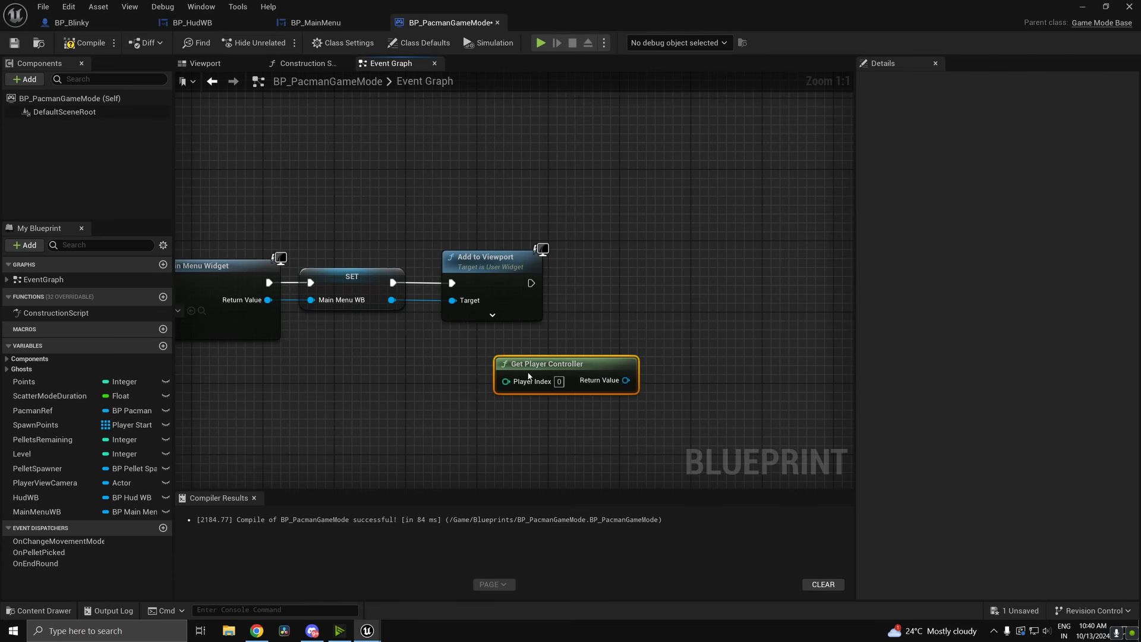
{"action": "left_click_drag", "start_coordinate": [528, 376], "coordinate": [386, 394]}
- Add Set View Target with Blend from the player controller's return value, connect it after Add to Viewport, and tidy both nodes
{"action": "left_click_drag", "start_coordinate": [483, 397], "coordinate": [568, 390]}
{"action": "type", "text": "set vioew"}
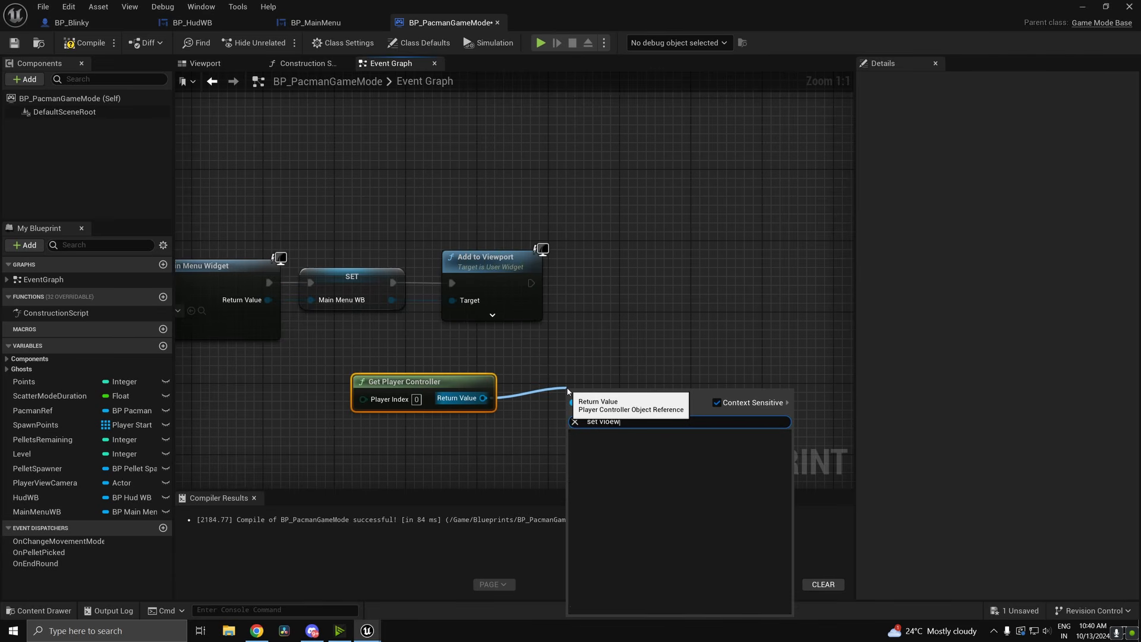
{"action": "key", "text": "BackSpace"}
{"action": "type", "text": "ew"}
{"action": "key", "text": "Return"}
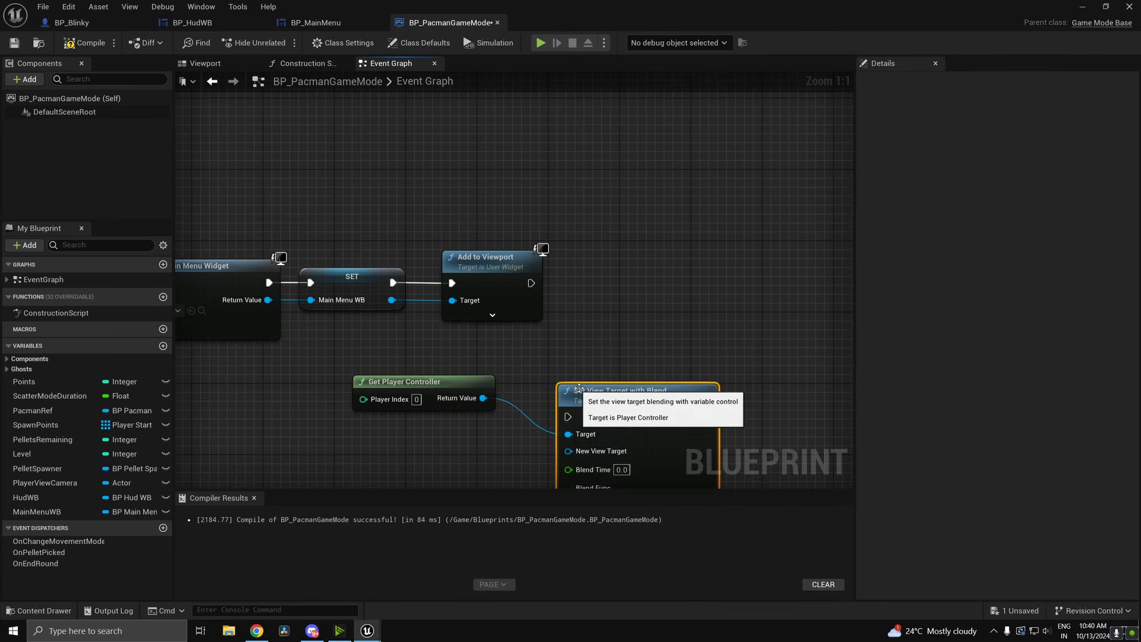
{"action": "left_click_drag", "start_coordinate": [597, 394], "coordinate": [547, 288]}
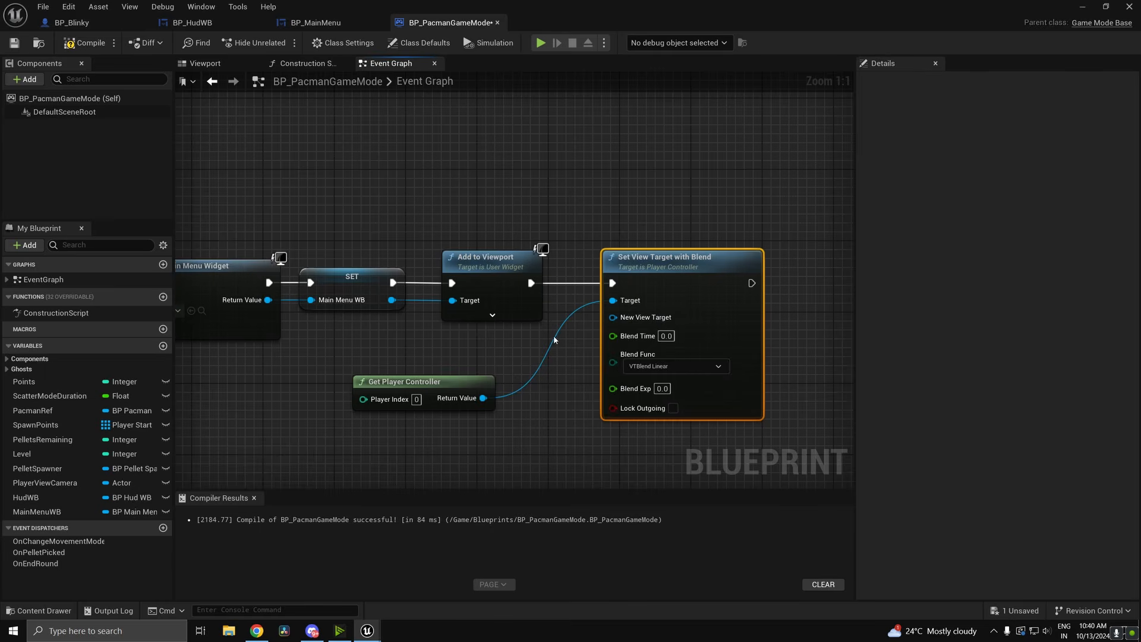
{"action": "left_click", "coordinate": [437, 379]}
{"action": "left_click", "coordinate": [706, 303]}
{"action": "left_click_drag", "start_coordinate": [706, 303], "coordinate": [752, 303]}
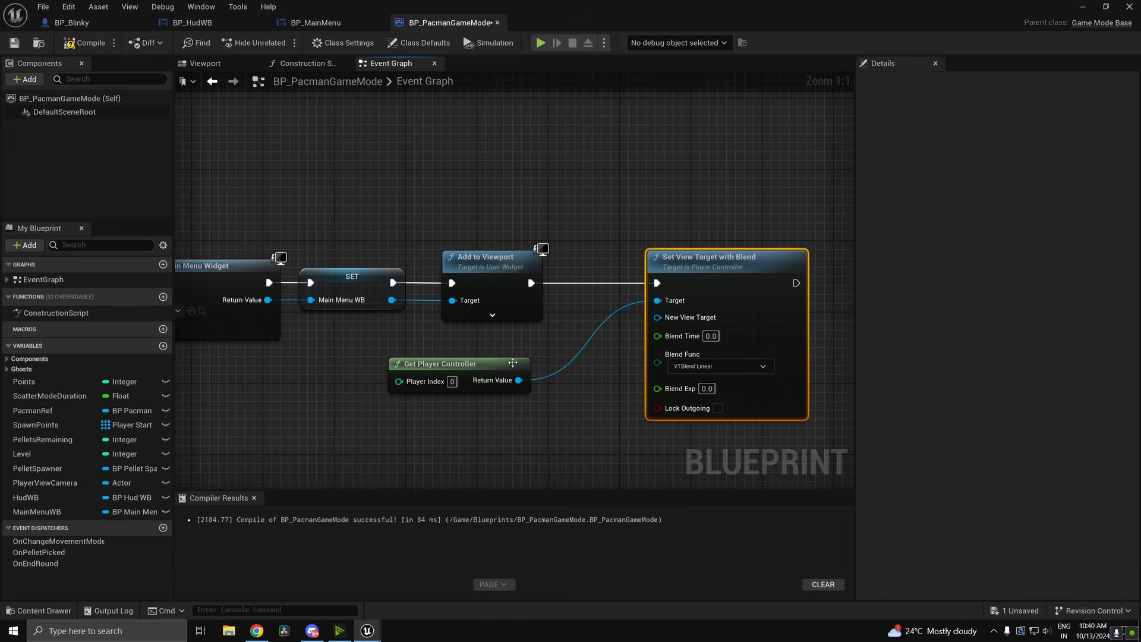
{"action": "left_click_drag", "start_coordinate": [467, 390], "coordinate": [512, 363]}
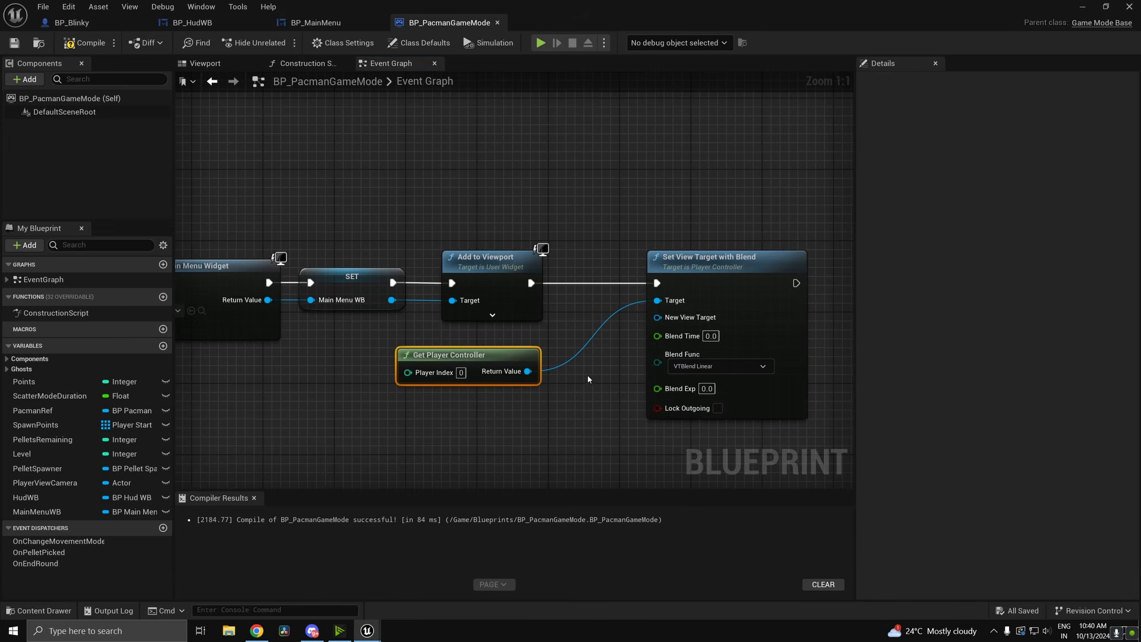
- Duplicate the Get All Actors with Tag, GET and SET Player View Camera nodes, placing the copies below the HUD widget chain
{"action": "scroll", "coordinate": [486, 379], "scroll_direction": "down", "scroll_amount": 6}
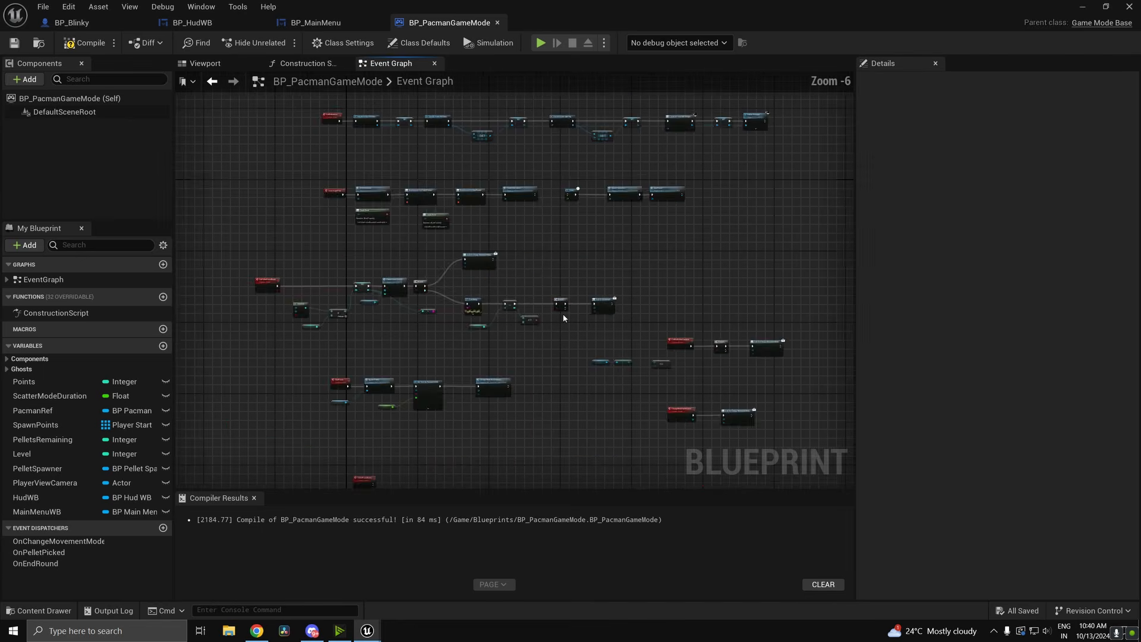
{"action": "right_click_drag", "start_coordinate": [564, 316], "coordinate": [543, 459]}
{"action": "scroll", "coordinate": [577, 324], "scroll_direction": "up", "scroll_amount": 4}
{"action": "right_click_drag", "start_coordinate": [559, 351], "coordinate": [599, 488]}
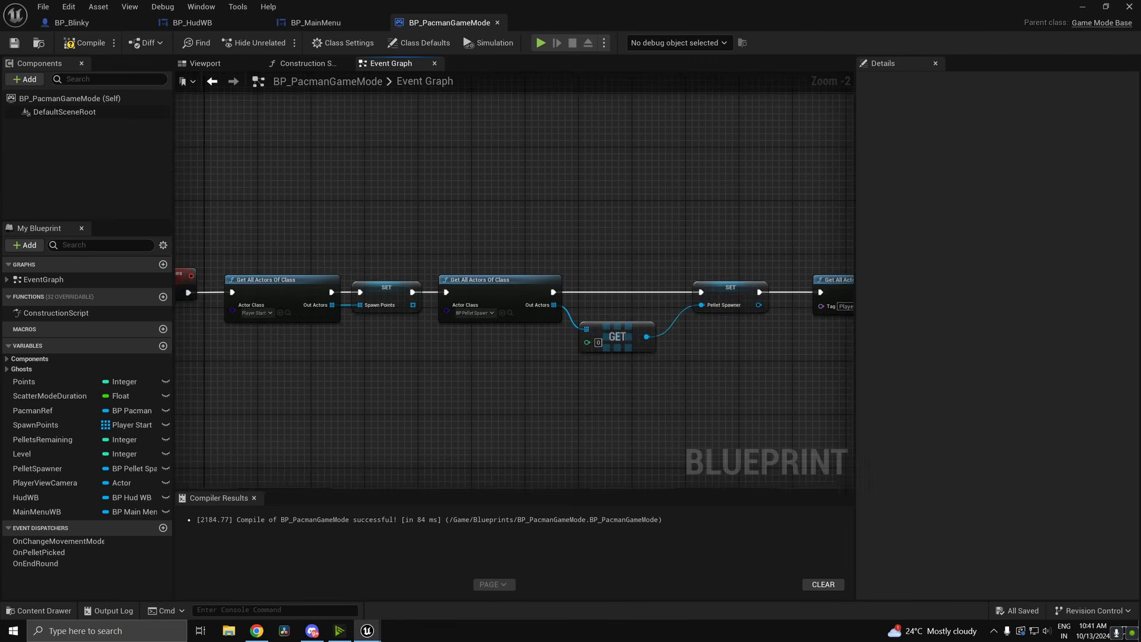
{"action": "right_click_drag", "start_coordinate": [670, 429], "coordinate": [471, 430]}
{"action": "right_click_drag", "start_coordinate": [620, 411], "coordinate": [265, 418]}
{"action": "right_click_drag", "start_coordinate": [547, 408], "coordinate": [508, 390]}
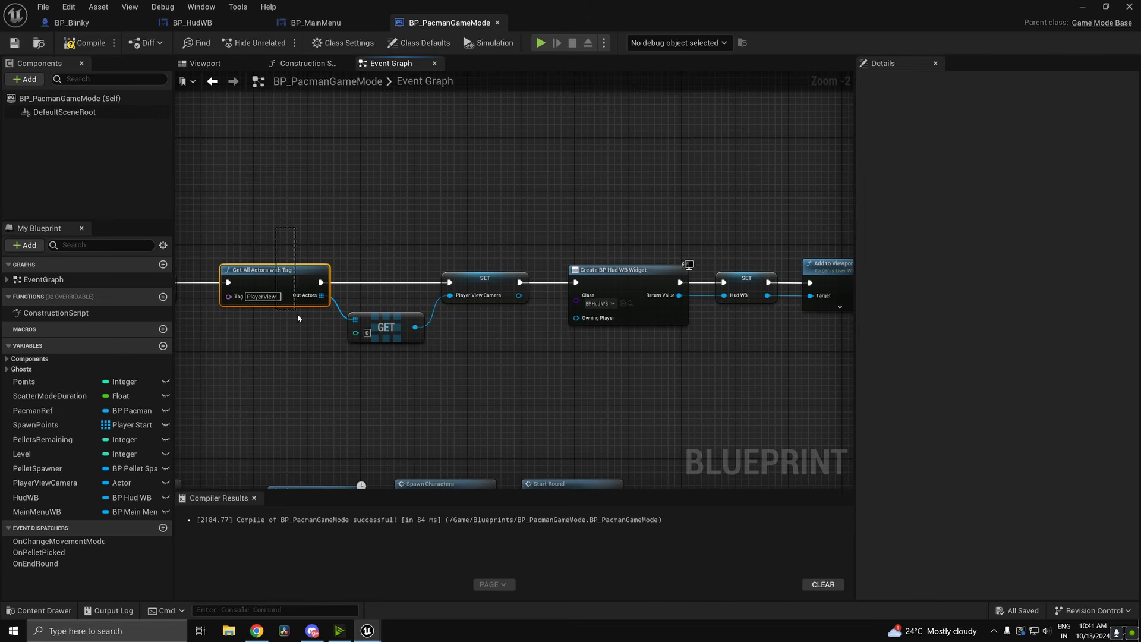
{"action": "left_click_drag", "start_coordinate": [298, 317], "coordinate": [469, 361]}
{"action": "right_click_drag", "start_coordinate": [470, 362], "coordinate": [455, 387]}
{"action": "key", "text": "ctrl+v"}
{"action": "left_click_drag", "start_coordinate": [380, 370], "coordinate": [462, 376]}
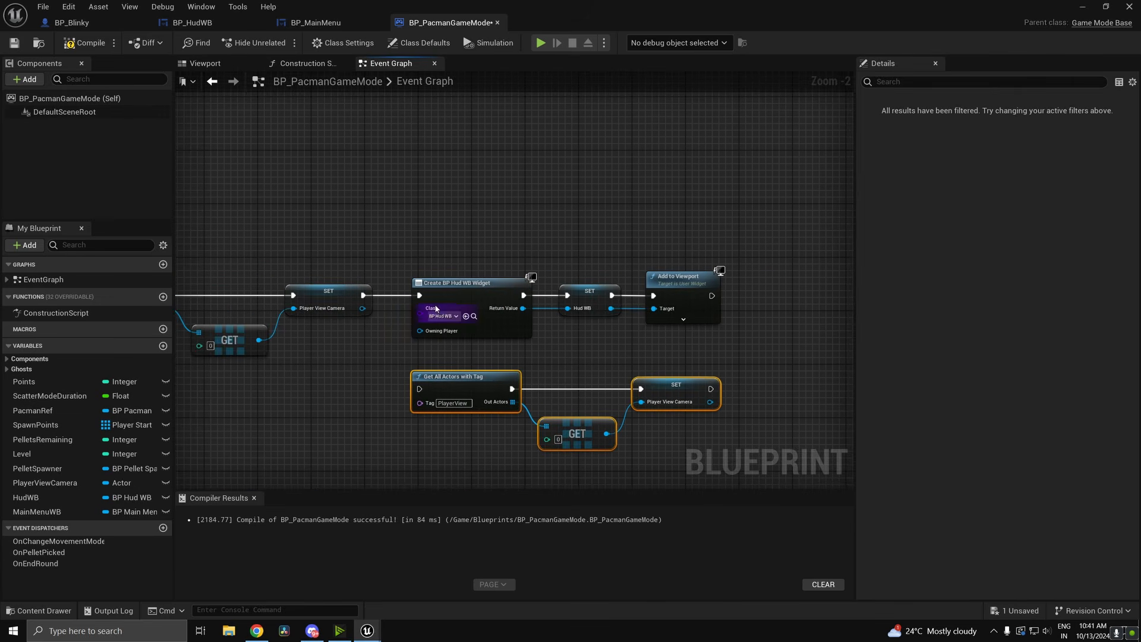
- Detach the Create BP Hud WB Widget, SET Hud WB and Add to Viewport nodes from the camera setup and move them near Start Round
{"action": "left_click_drag", "start_coordinate": [435, 237], "coordinate": [715, 334]}
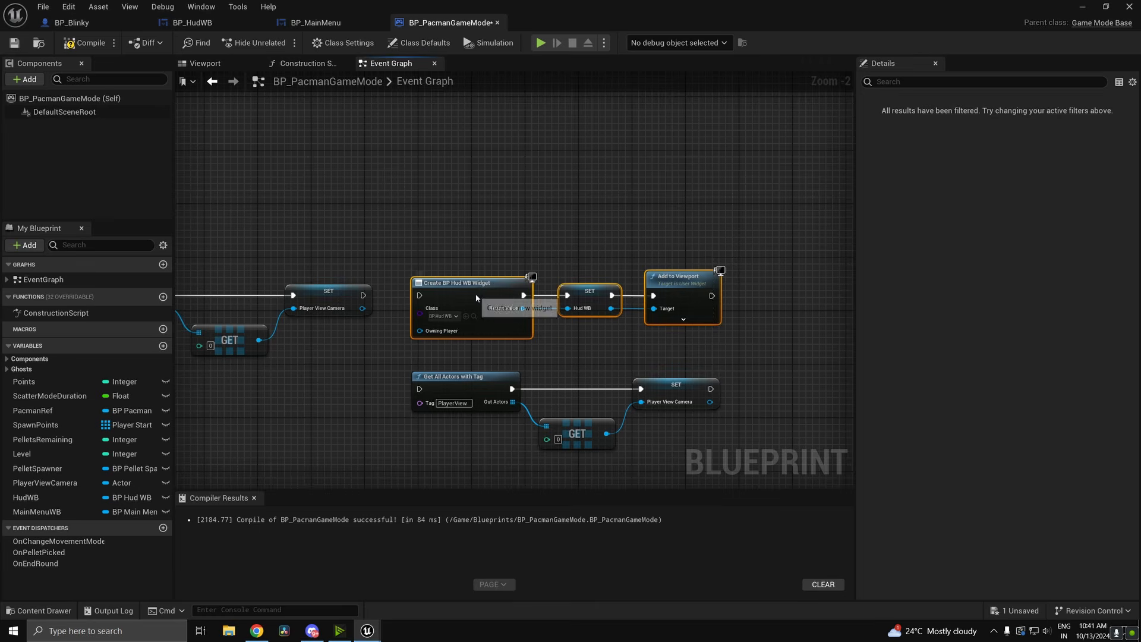
{"action": "left_click_drag", "start_coordinate": [476, 299], "coordinate": [663, 396]}
{"action": "right_click_drag", "start_coordinate": [675, 397], "coordinate": [439, 340]}
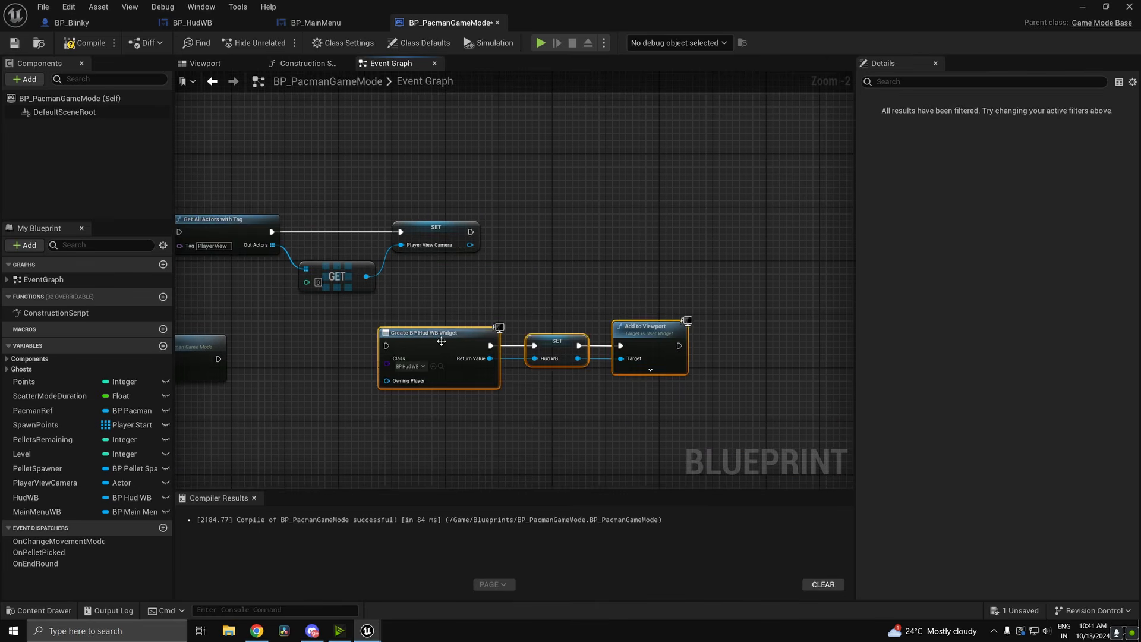
{"action": "left_click", "coordinate": [462, 304]}
- Connect the duplicated camera nodes after the original SET Player View Camera and set the copied tag to MainMenuView
{"action": "right_click_drag", "start_coordinate": [462, 304], "coordinate": [744, 426]}
{"action": "left_click_drag", "start_coordinate": [509, 284], "coordinate": [704, 401]}
{"action": "left_click_drag", "start_coordinate": [489, 343], "coordinate": [407, 260]}
{"action": "left_click_drag", "start_coordinate": [550, 259], "coordinate": [455, 278]}
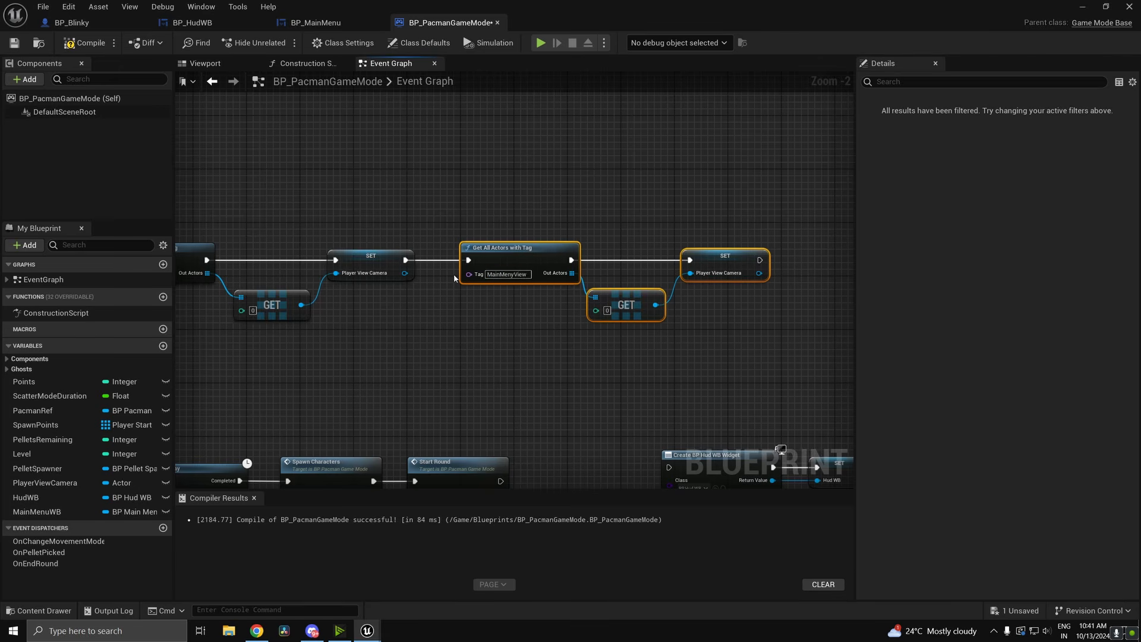
{"action": "scroll", "coordinate": [514, 285], "scroll_direction": "up", "scroll_amount": 9, "text": "ctrl"}
{"action": "left_click_drag", "start_coordinate": [511, 260], "coordinate": [505, 263]}
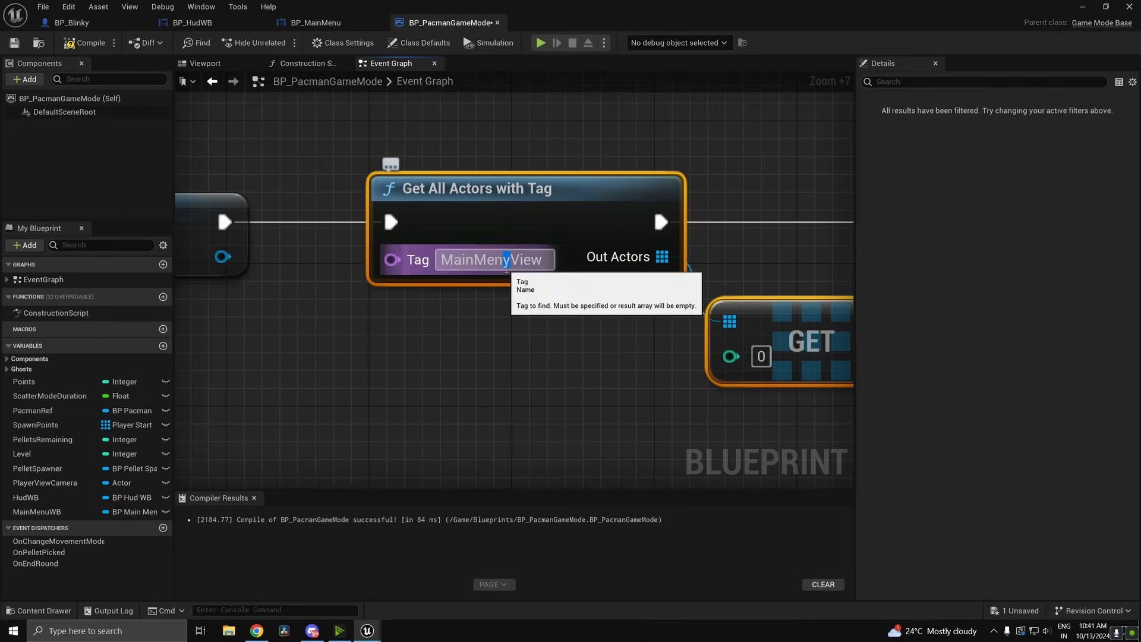
{"action": "type", "text": "u"}
- Delete the duplicated SET Player View Camera, promote the copied GET's output to a variable named MainMenuViewCamera, and save
{"action": "scroll", "coordinate": [540, 371], "scroll_direction": "down", "scroll_amount": 8}
{"action": "left_click", "coordinate": [618, 326]}
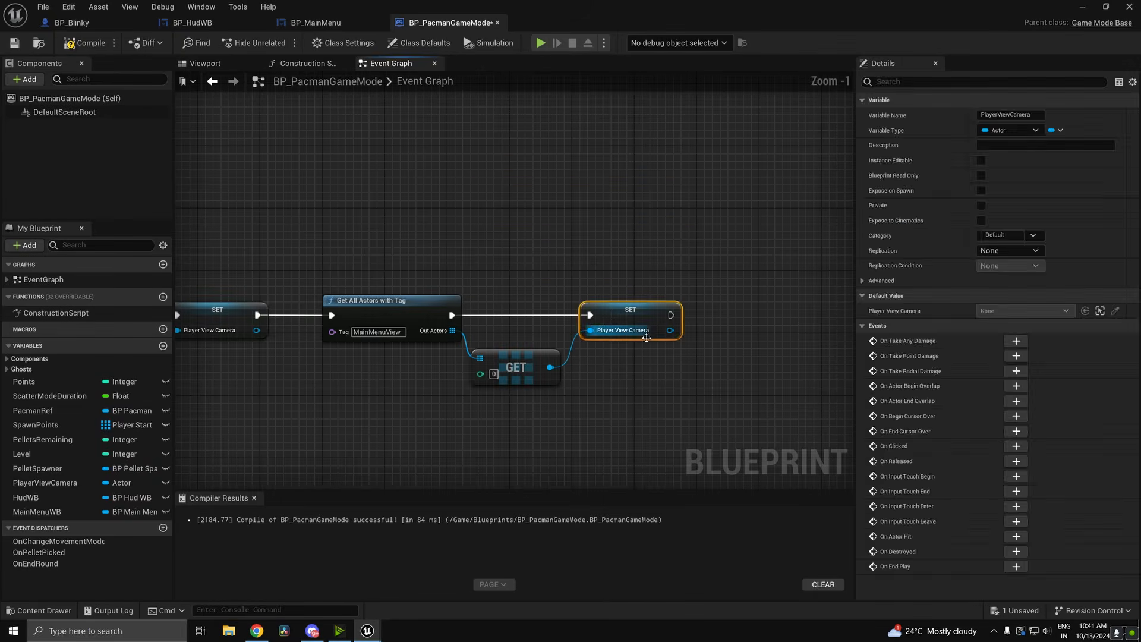
{"action": "key", "text": "Delete"}
{"action": "left_click_drag", "start_coordinate": [594, 361], "coordinate": [595, 361]}
{"action": "type", "text": "prom"}
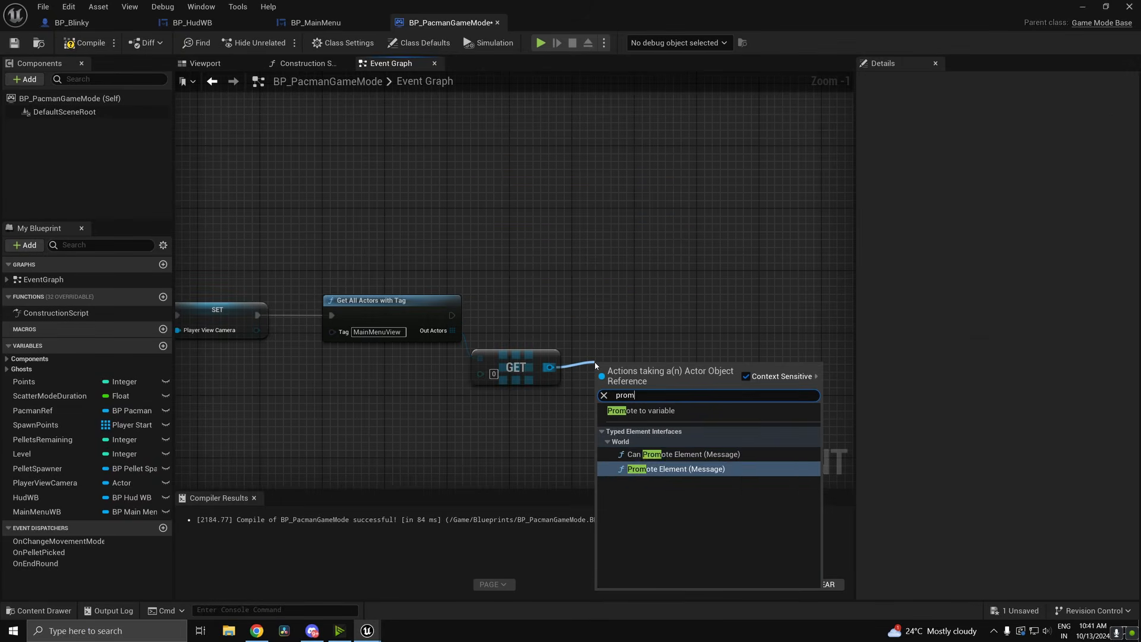
{"action": "key", "text": "Return"}
{"action": "type", "text": "MainMenuViewC"}
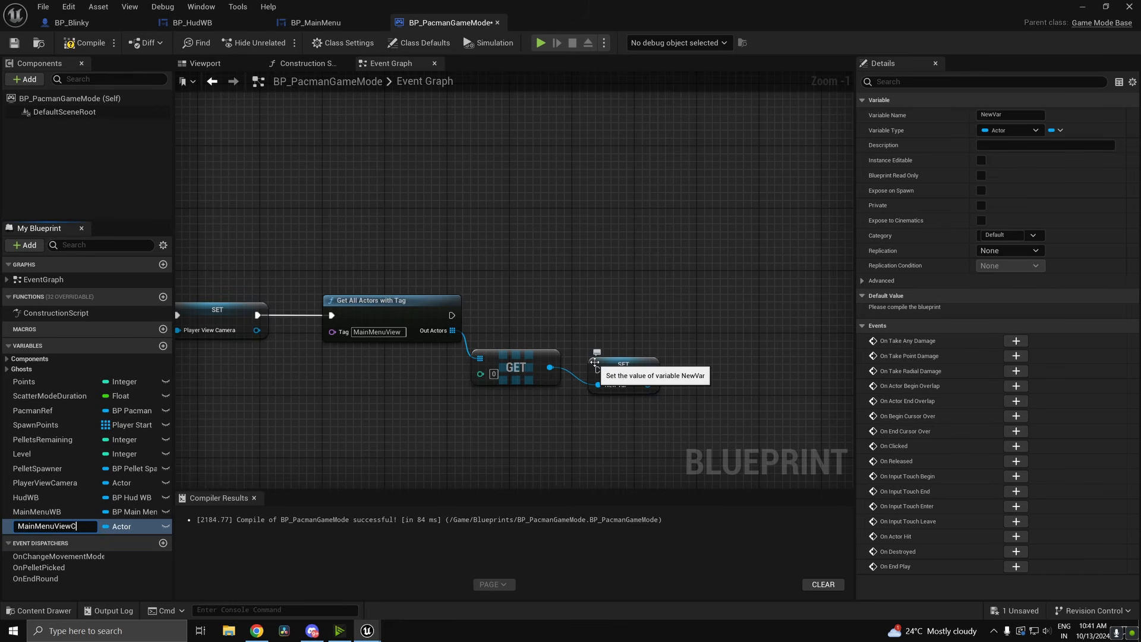
{"action": "type", "text": "amera"}
{"action": "key", "text": "Return"}
{"action": "key", "text": "ctrl+s"}
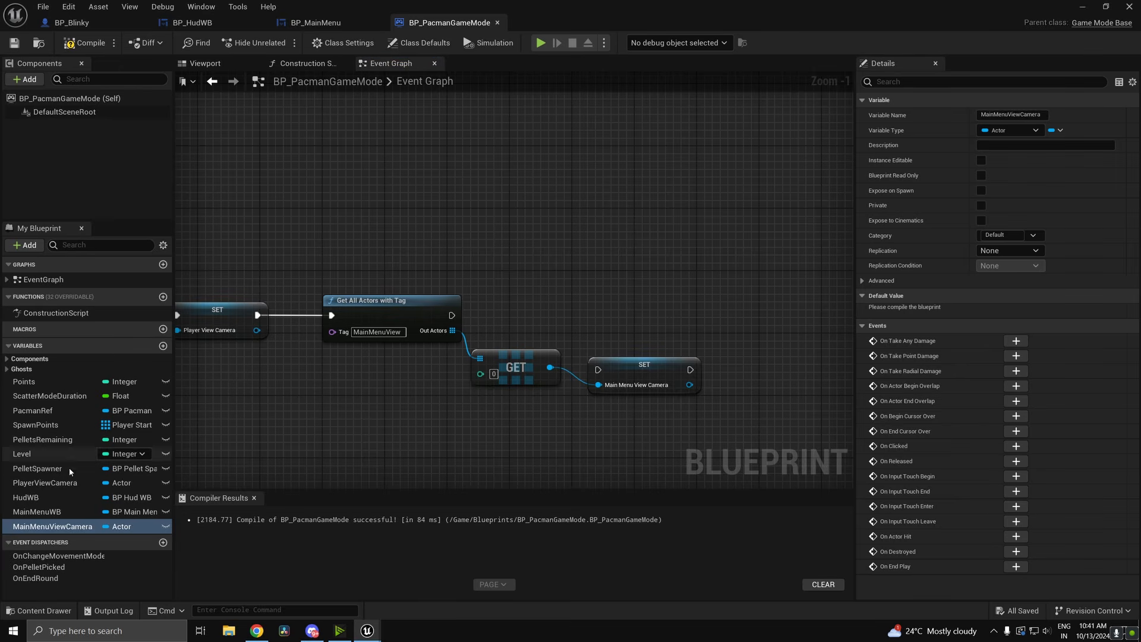
- Put the PlayerViewCamera and MainMenuViewCamera variables into a new category named Cameras and collapse it
{"action": "left_click", "coordinate": [65, 486]}
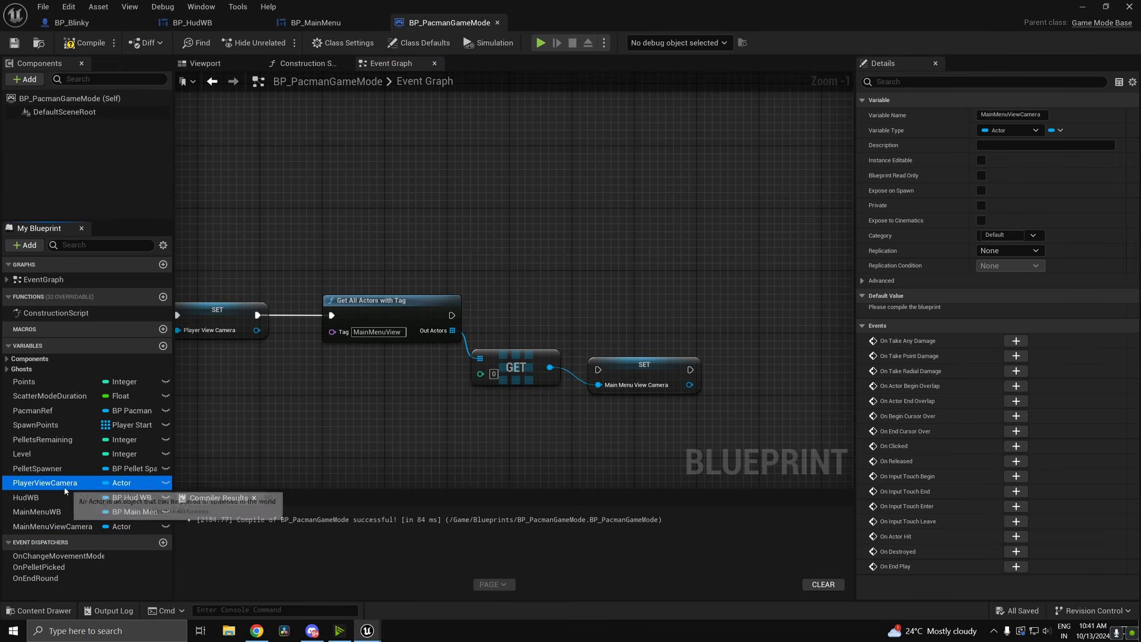
{"action": "left_click", "coordinate": [1011, 233]}
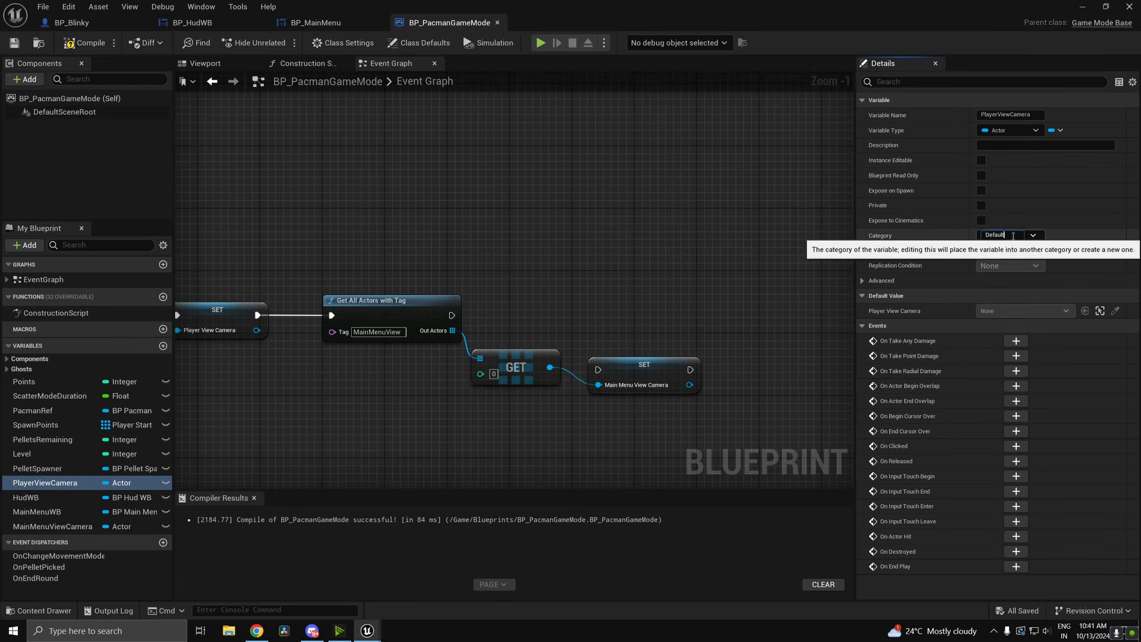
{"action": "type", "text": "Cameras"}
{"action": "key", "text": "Return"}
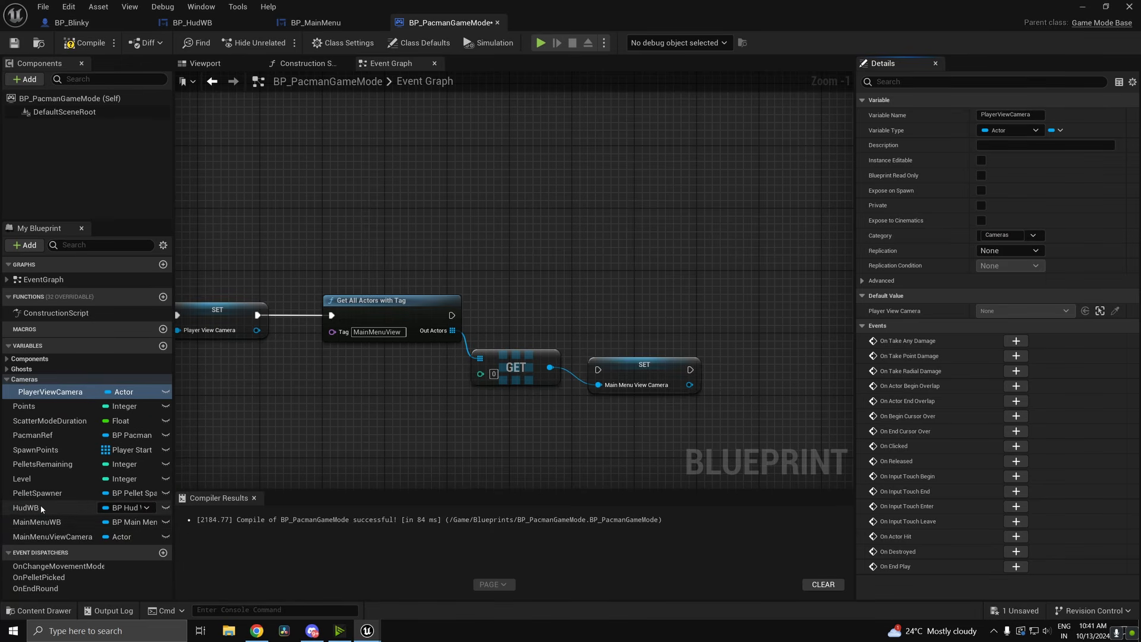
{"action": "left_click_drag", "start_coordinate": [36, 536], "coordinate": [35, 381]}
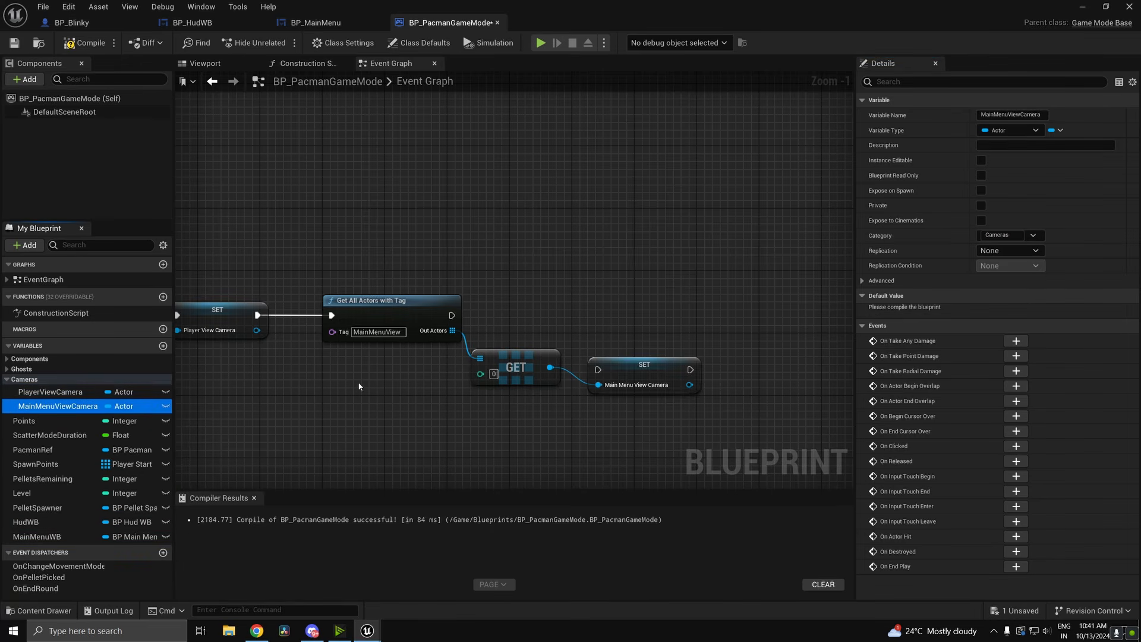
{"action": "left_click", "coordinate": [12, 381]}
{"action": "left_click", "coordinate": [7, 380]}
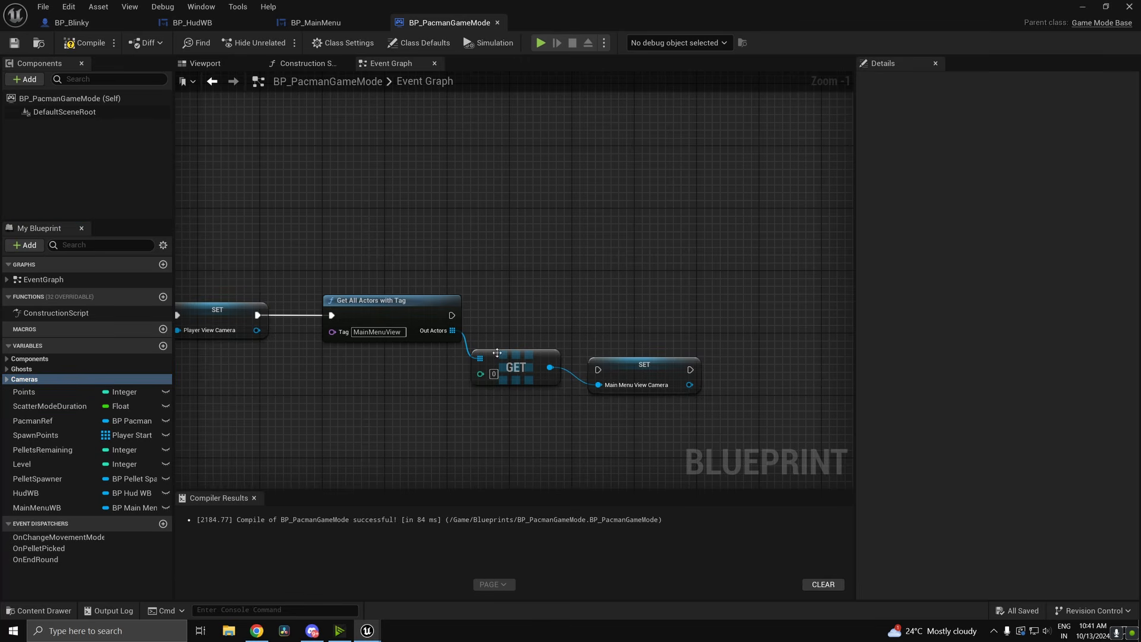
- Wire SET Main Menu View Camera in line after the MainMenuView Get All Actors with Tag node, and briefly play-test the level
{"action": "left_click_drag", "start_coordinate": [631, 371], "coordinate": [453, 316]}
{"action": "scroll", "coordinate": [546, 393], "scroll_direction": "down", "scroll_amount": 5}
{"action": "right_click_drag", "start_coordinate": [546, 393], "coordinate": [596, 354]}
{"action": "scroll", "coordinate": [596, 354], "scroll_direction": "up", "scroll_amount": 3}
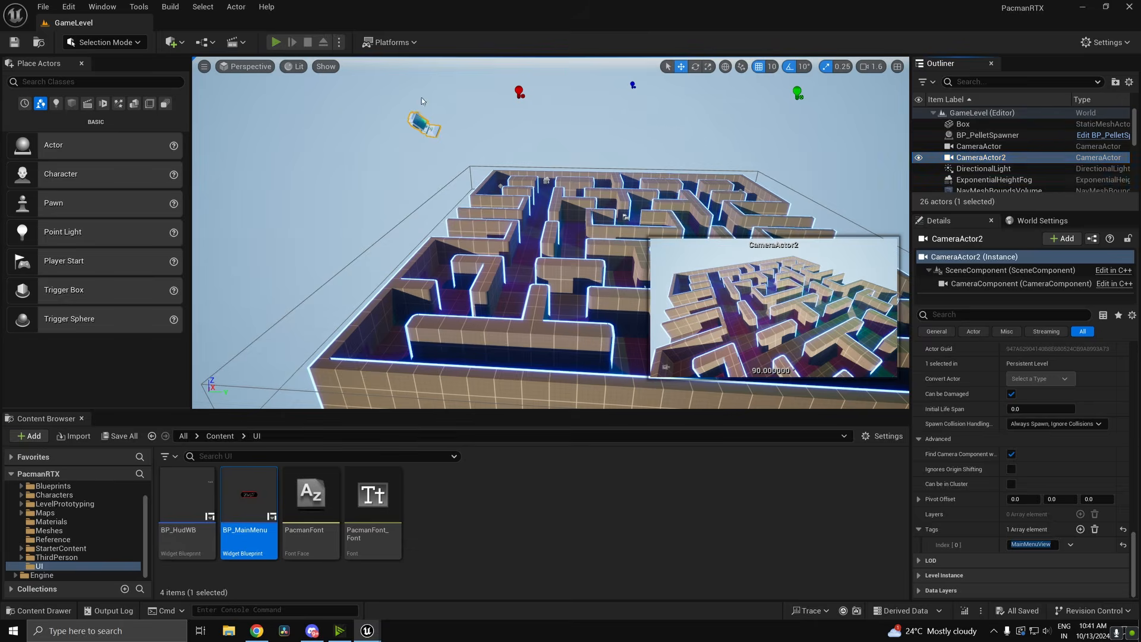
{"action": "key", "text": "alt+p"}
{"action": "key", "text": "Escape"}
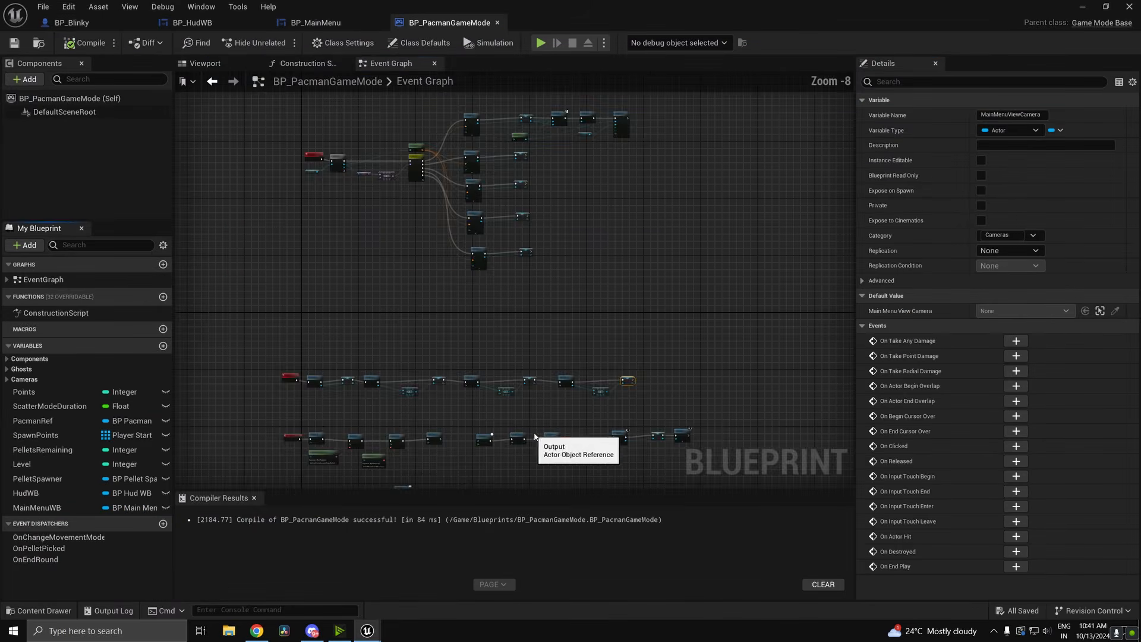
- Feed MainMenuViewCamera into New View Target of the main menu's Set View Target with Blend node and set Blend Time to 1.0
{"action": "right_click_drag", "start_coordinate": [499, 326], "coordinate": [509, 304]}
{"action": "scroll", "coordinate": [508, 303], "scroll_direction": "up", "scroll_amount": 5}
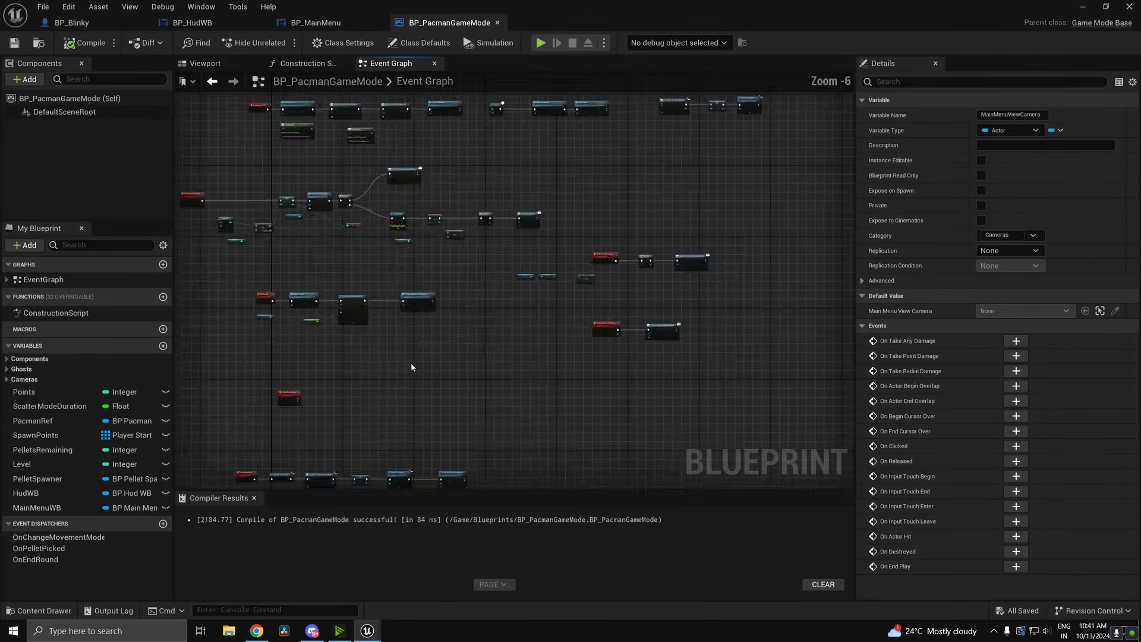
{"action": "scroll", "coordinate": [521, 280], "scroll_direction": "up", "scroll_amount": 3}
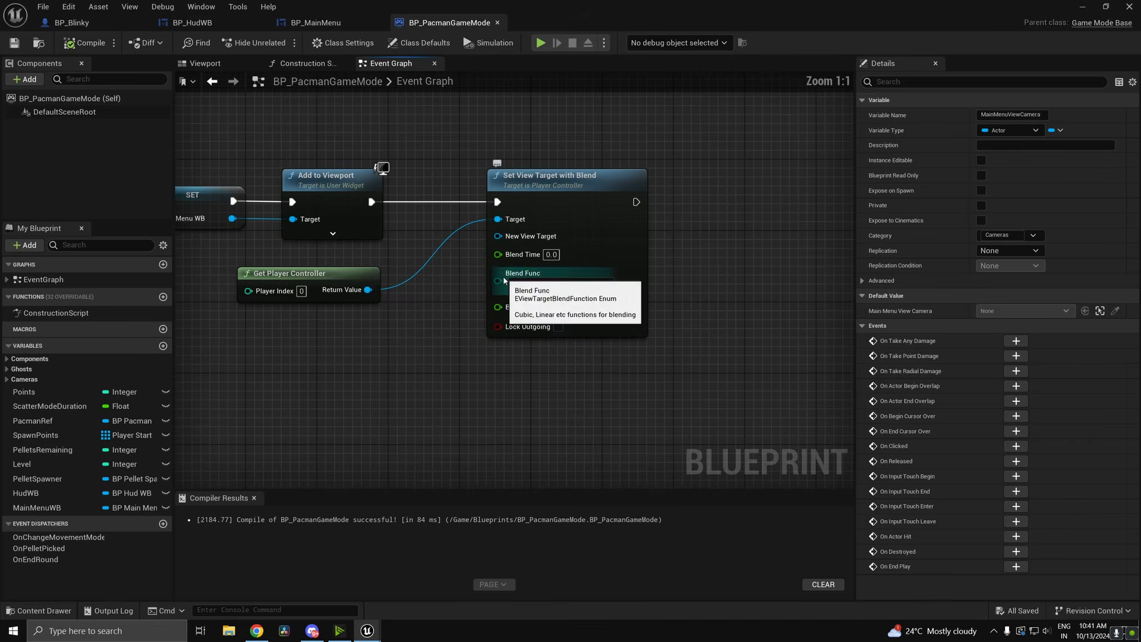
{"action": "left_click", "coordinate": [342, 276]}
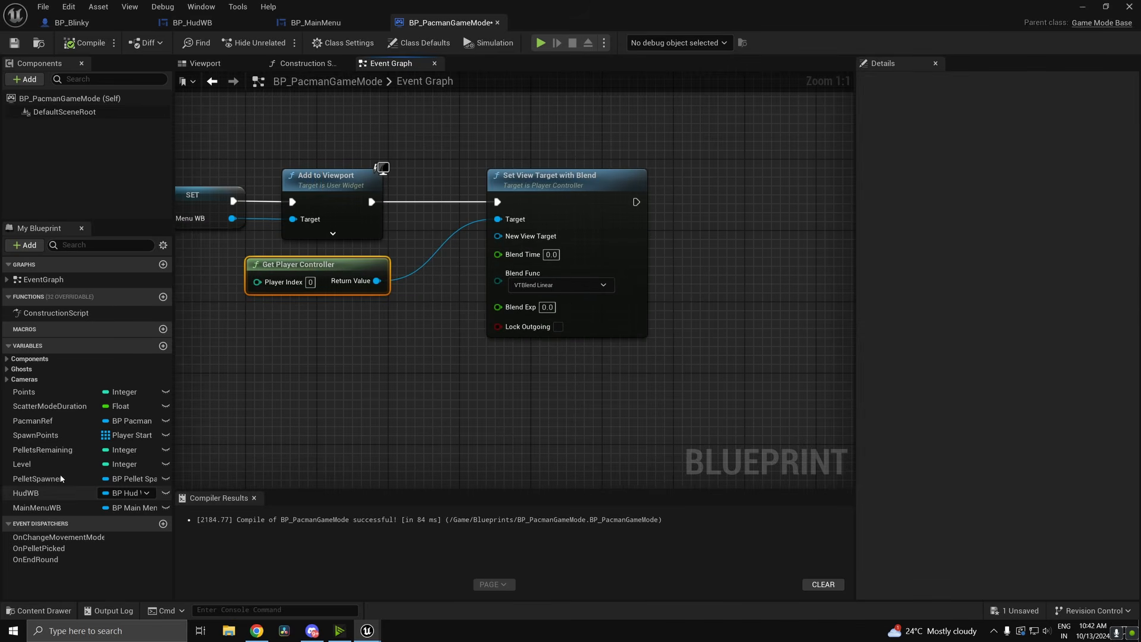
{"action": "left_click", "coordinate": [18, 379]}
{"action": "left_click", "coordinate": [7, 379]}
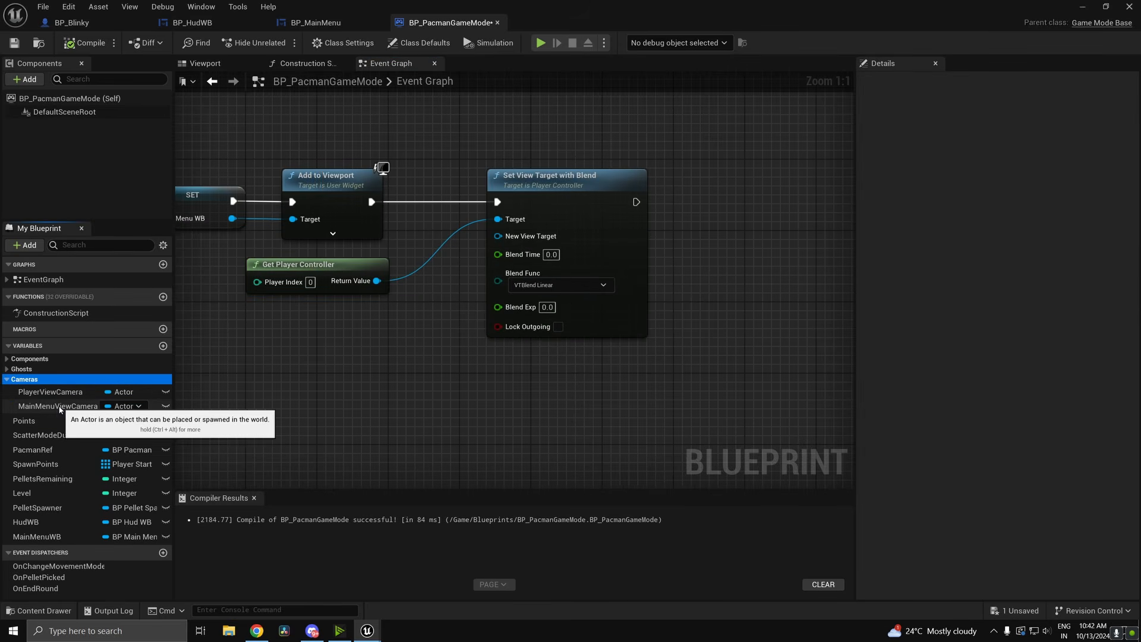
{"action": "left_click_drag", "start_coordinate": [54, 409], "coordinate": [342, 333]}
{"action": "type", "text": "1"}
{"action": "left_click", "coordinate": [722, 234]}
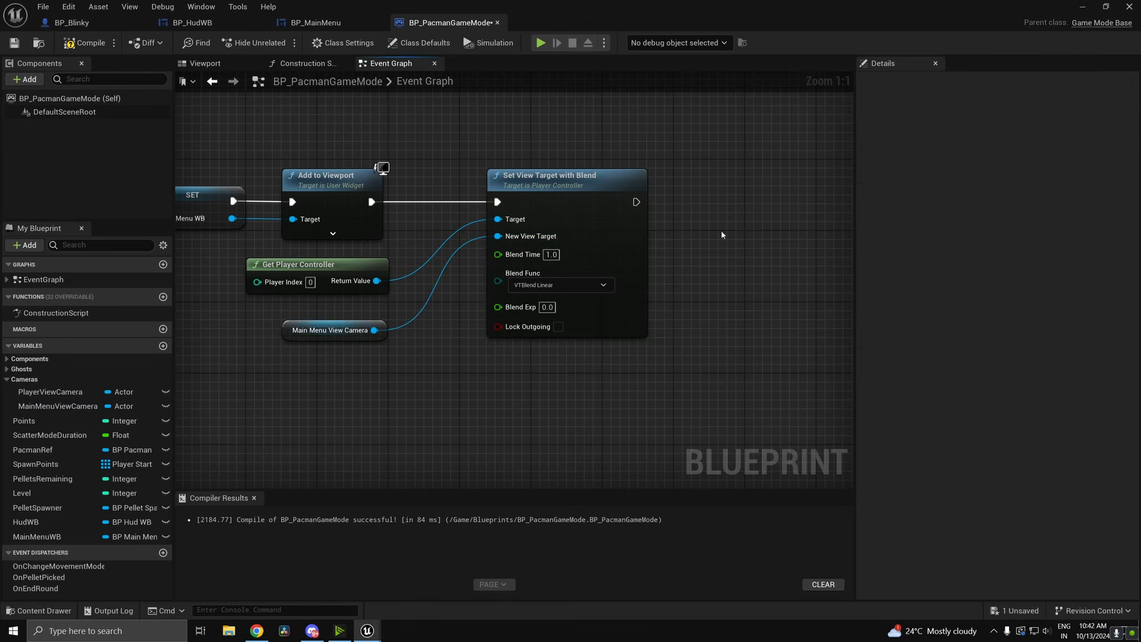
- Play-test GameLevel to check the camera view behind the main menu
{"action": "left_click", "coordinate": [1090, 4]}
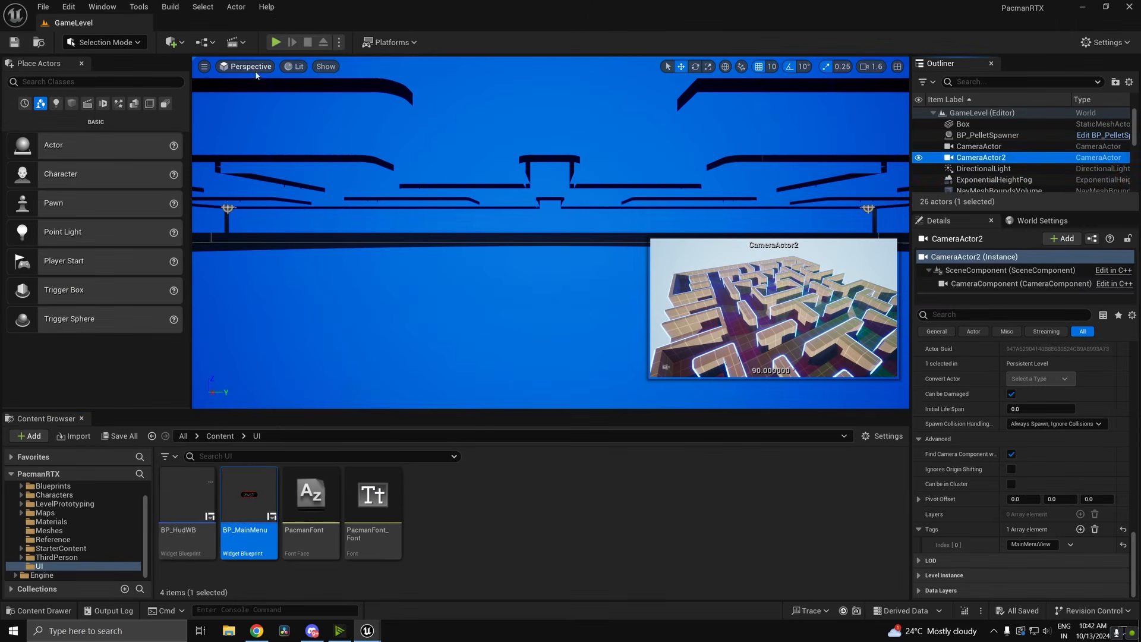
{"action": "left_click", "coordinate": [276, 42]}
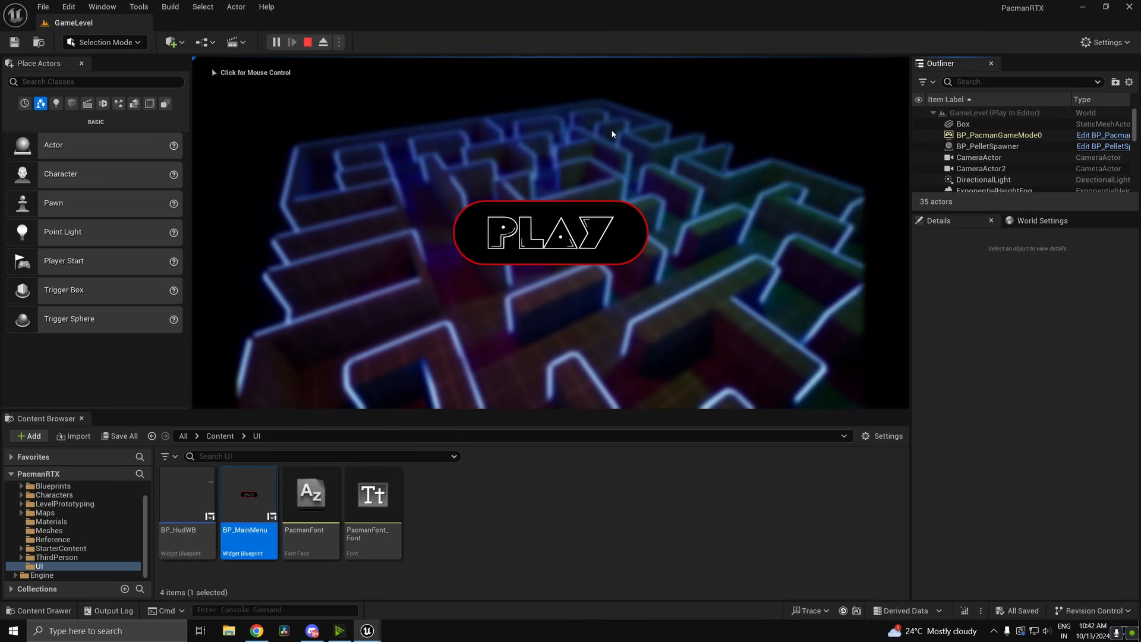